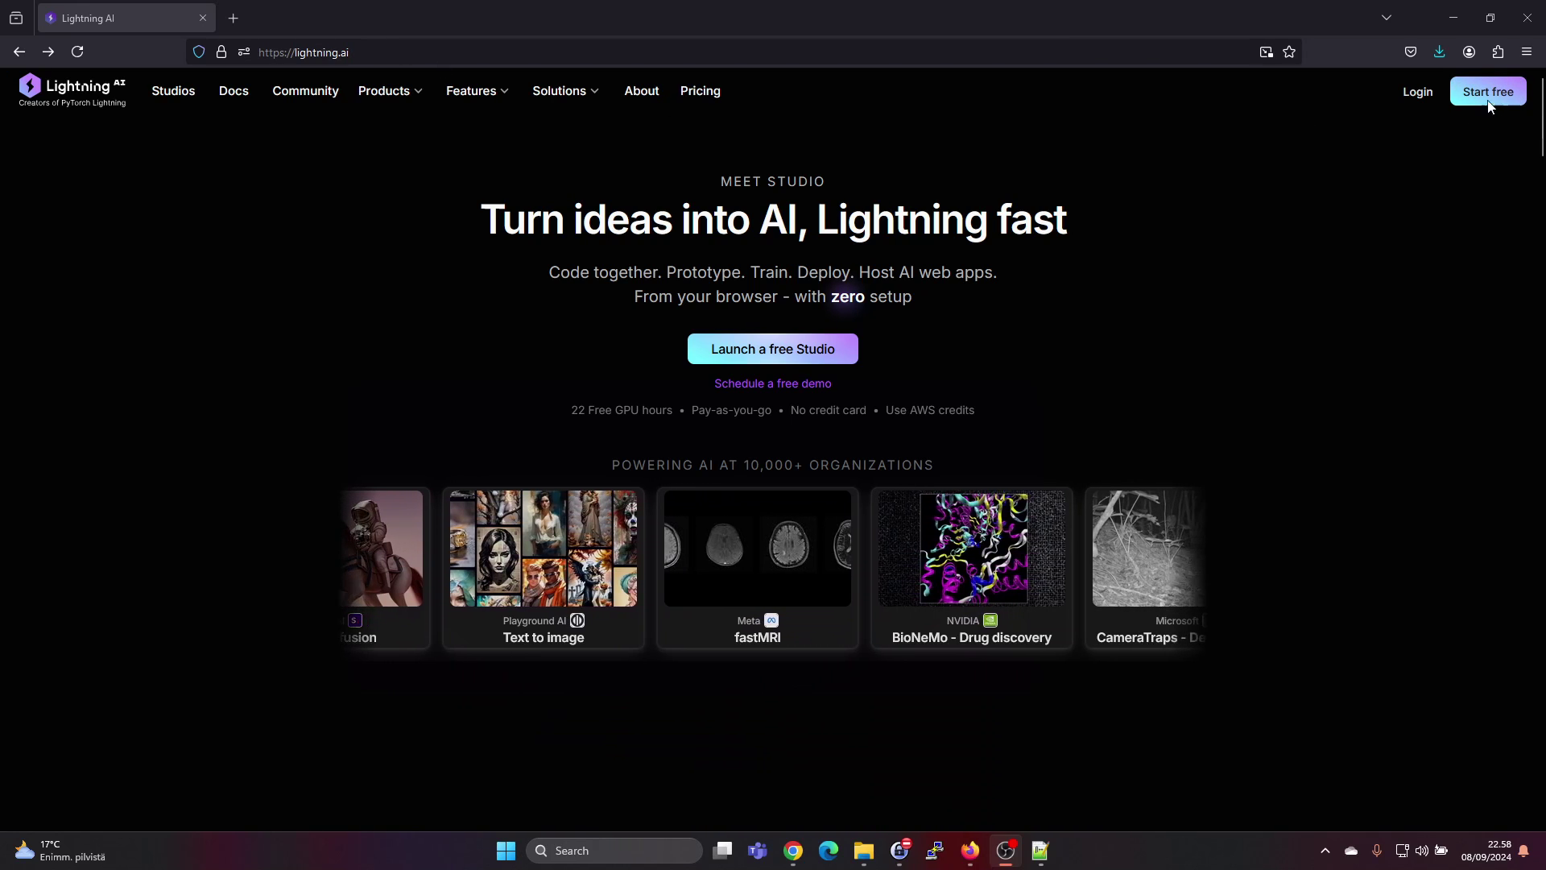
# Dismiss the sign-up prompt and browse the ComfyUI-Stable-Diffusion-Starter-Kit template's port setup instructions.
pyautogui.click(1486, 94)
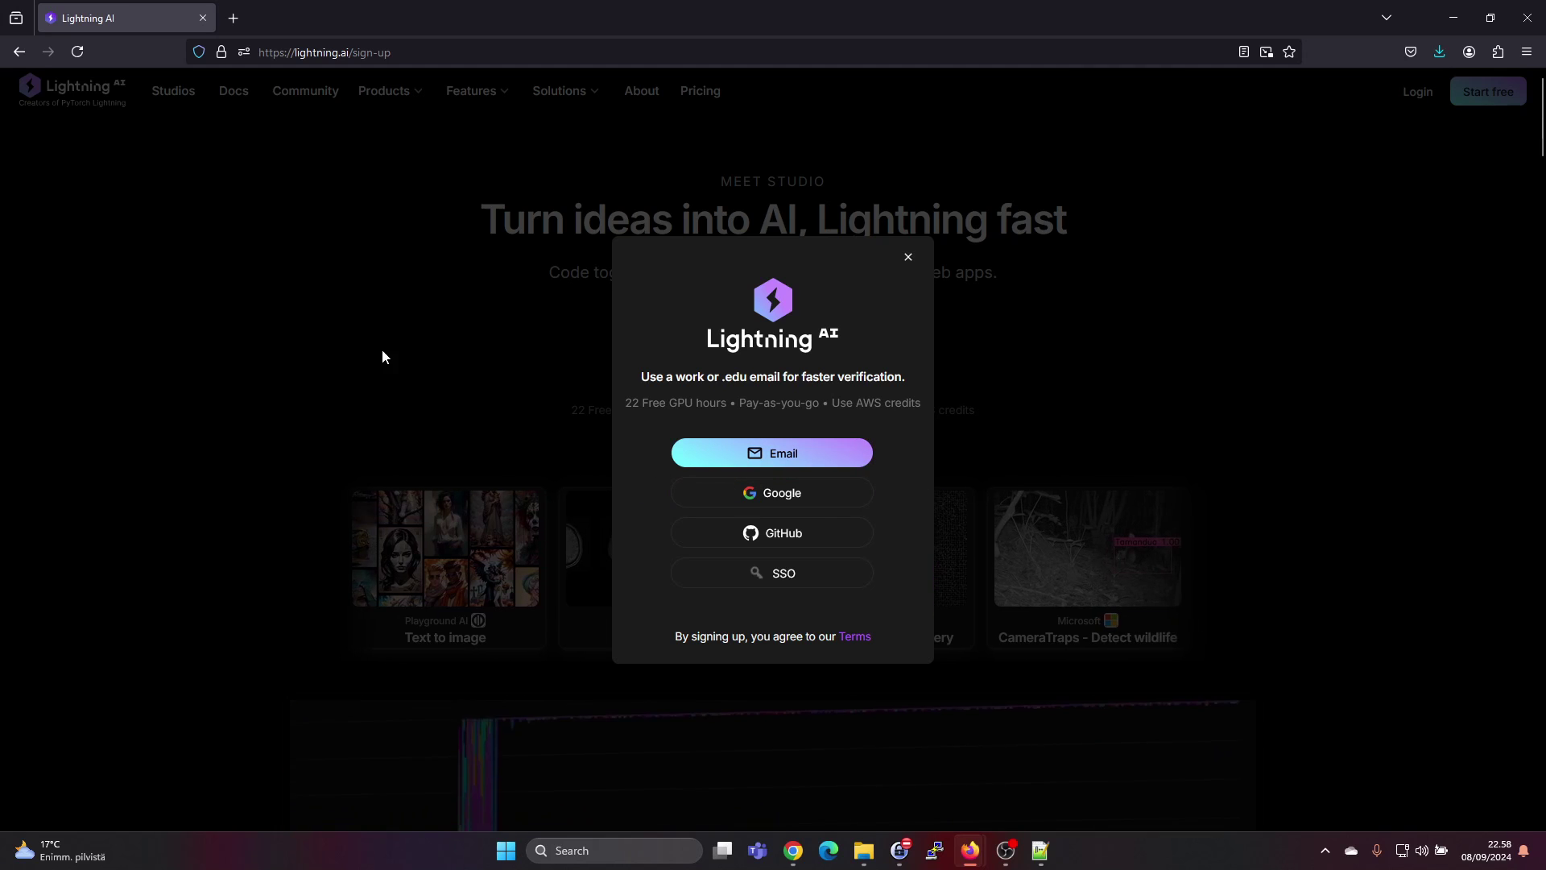
pyautogui.click(371, 329)
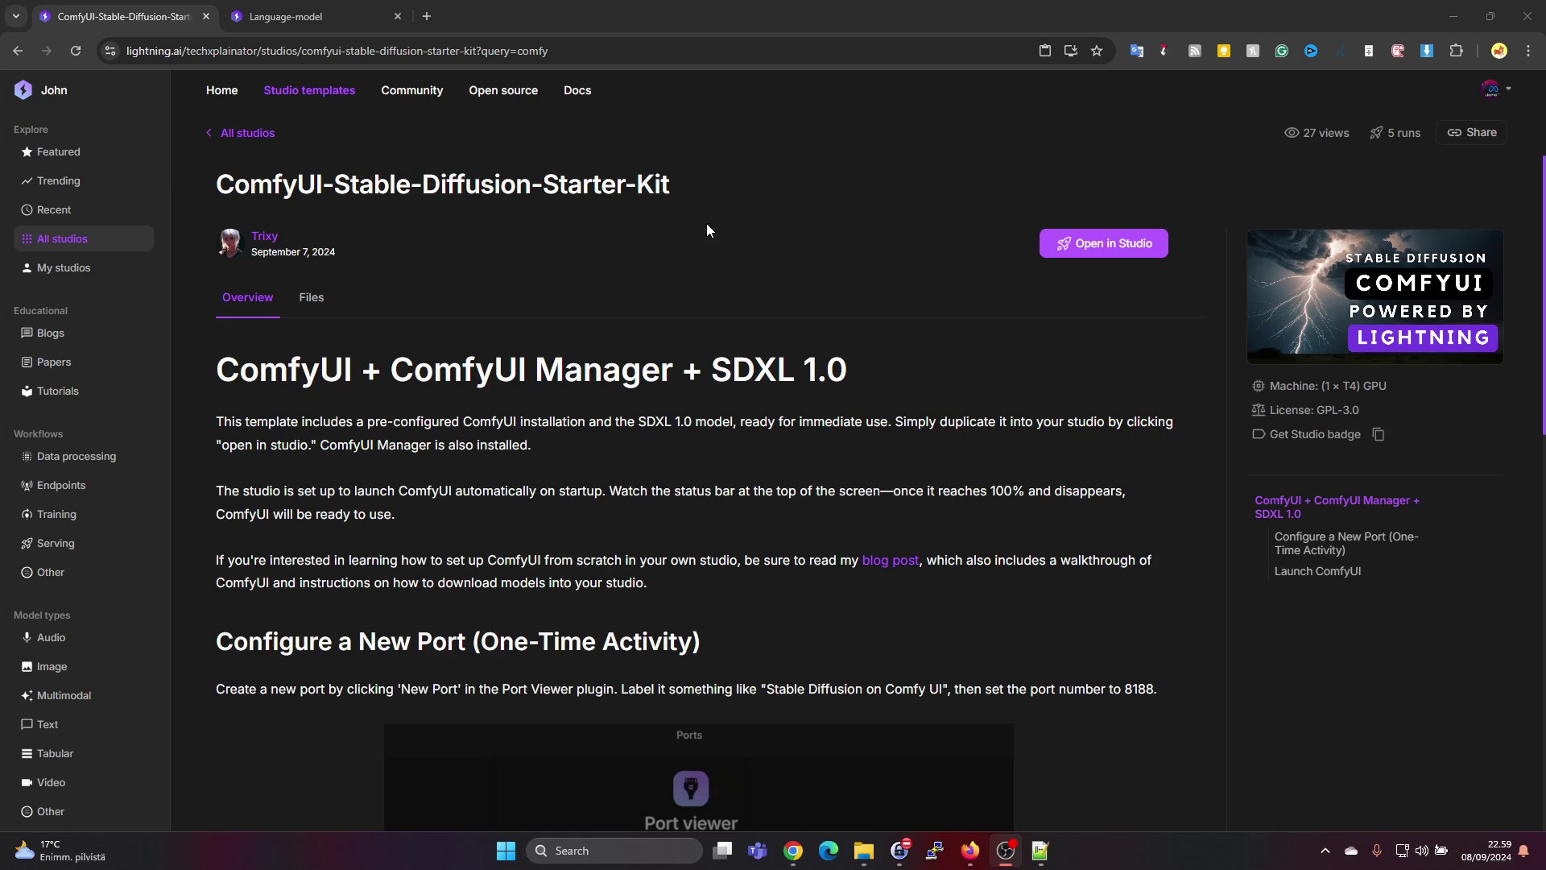
pyautogui.click(550, 283)
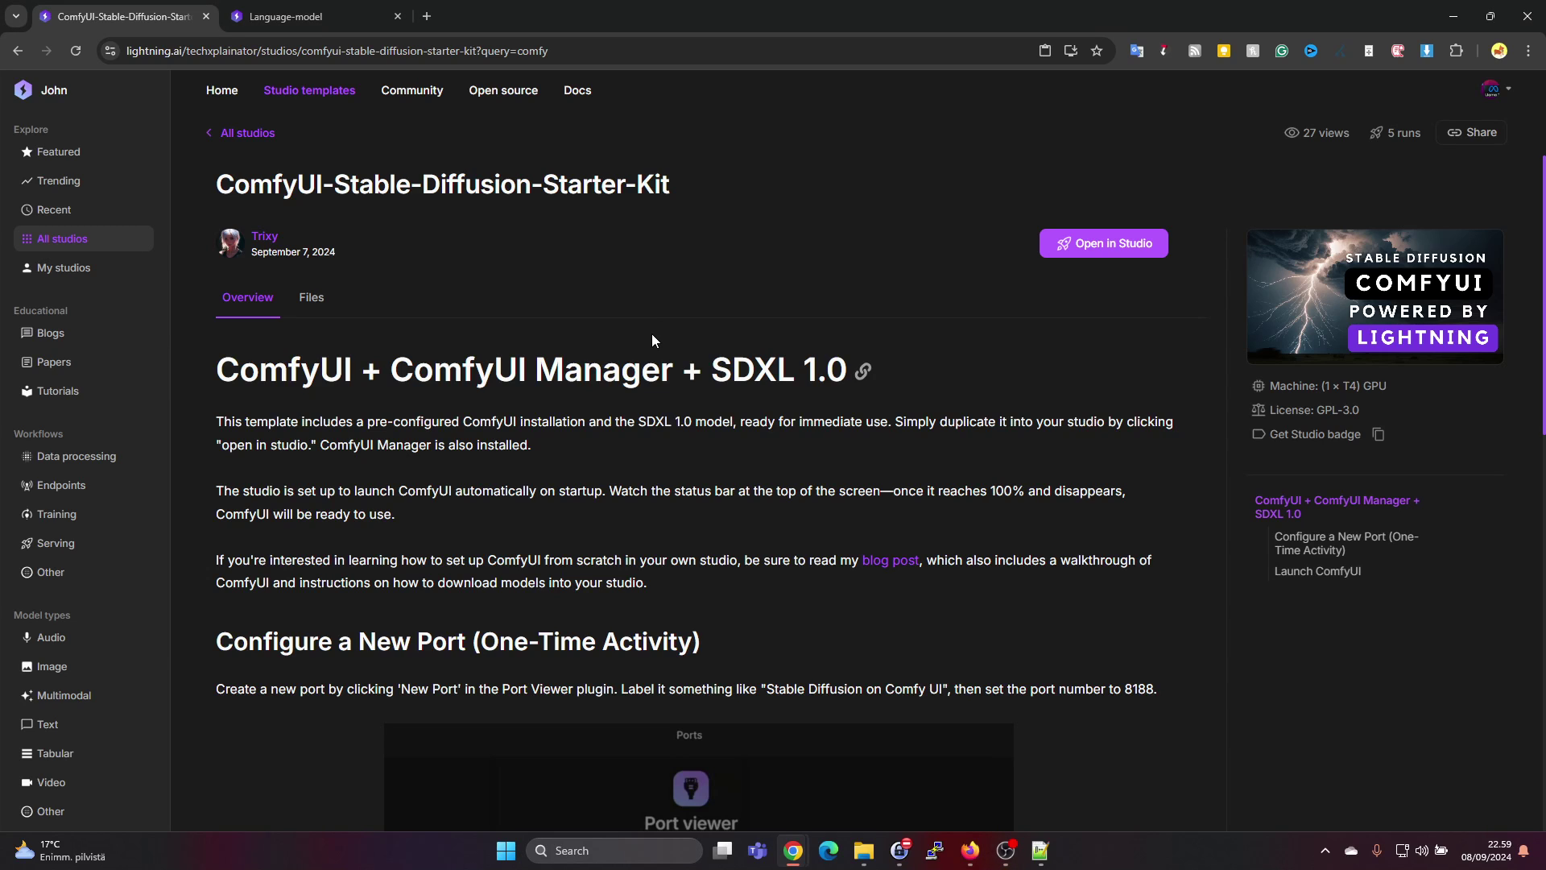
pyautogui.scroll(-2, 751, 328)
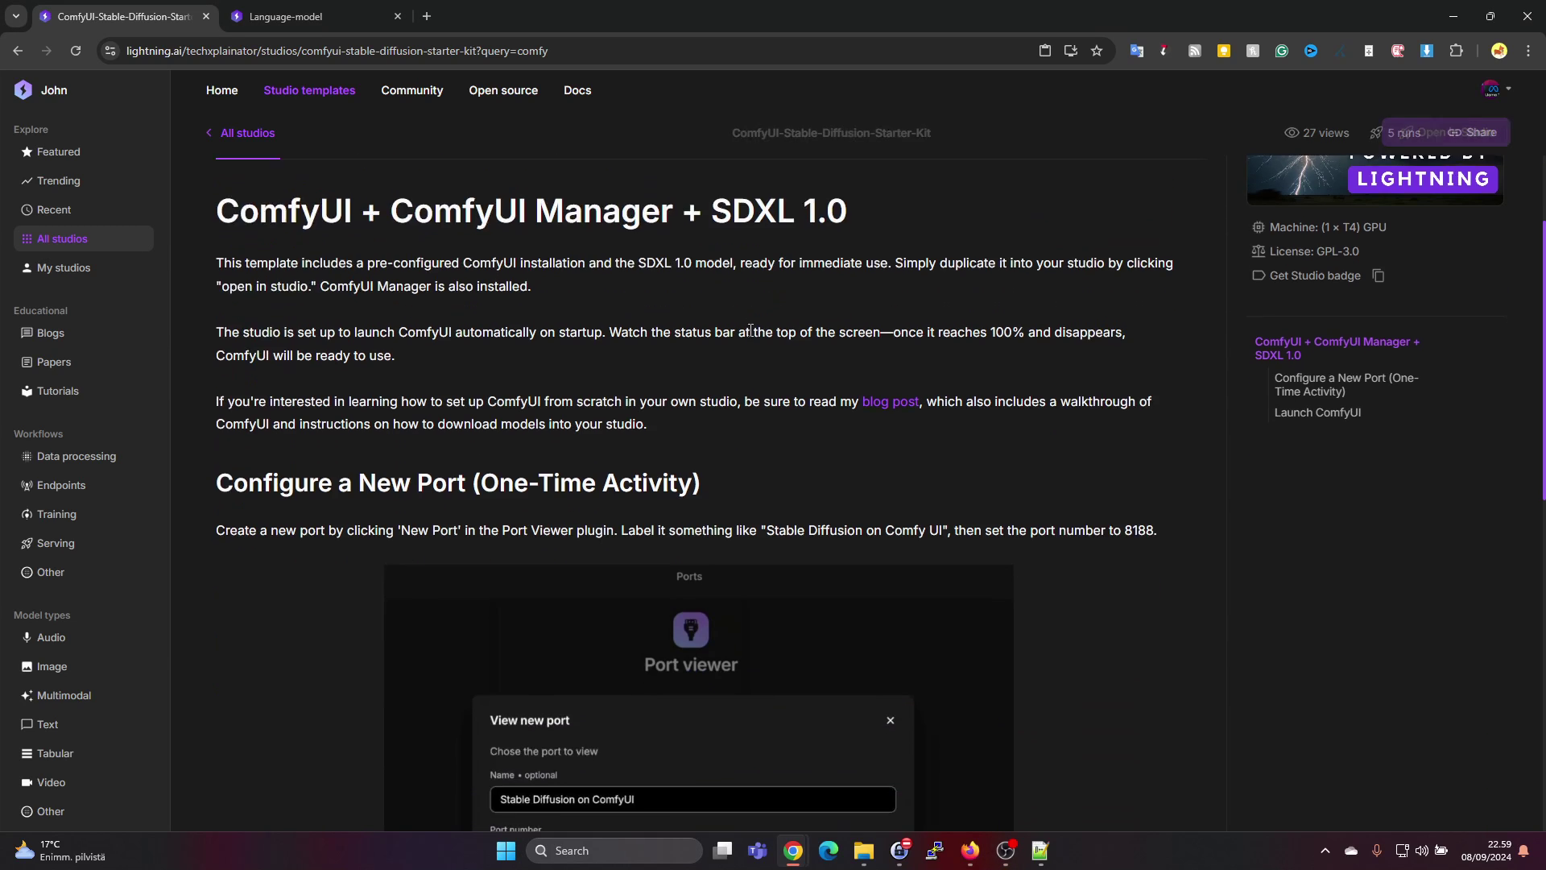
pyautogui.scroll(-3, 751, 328)
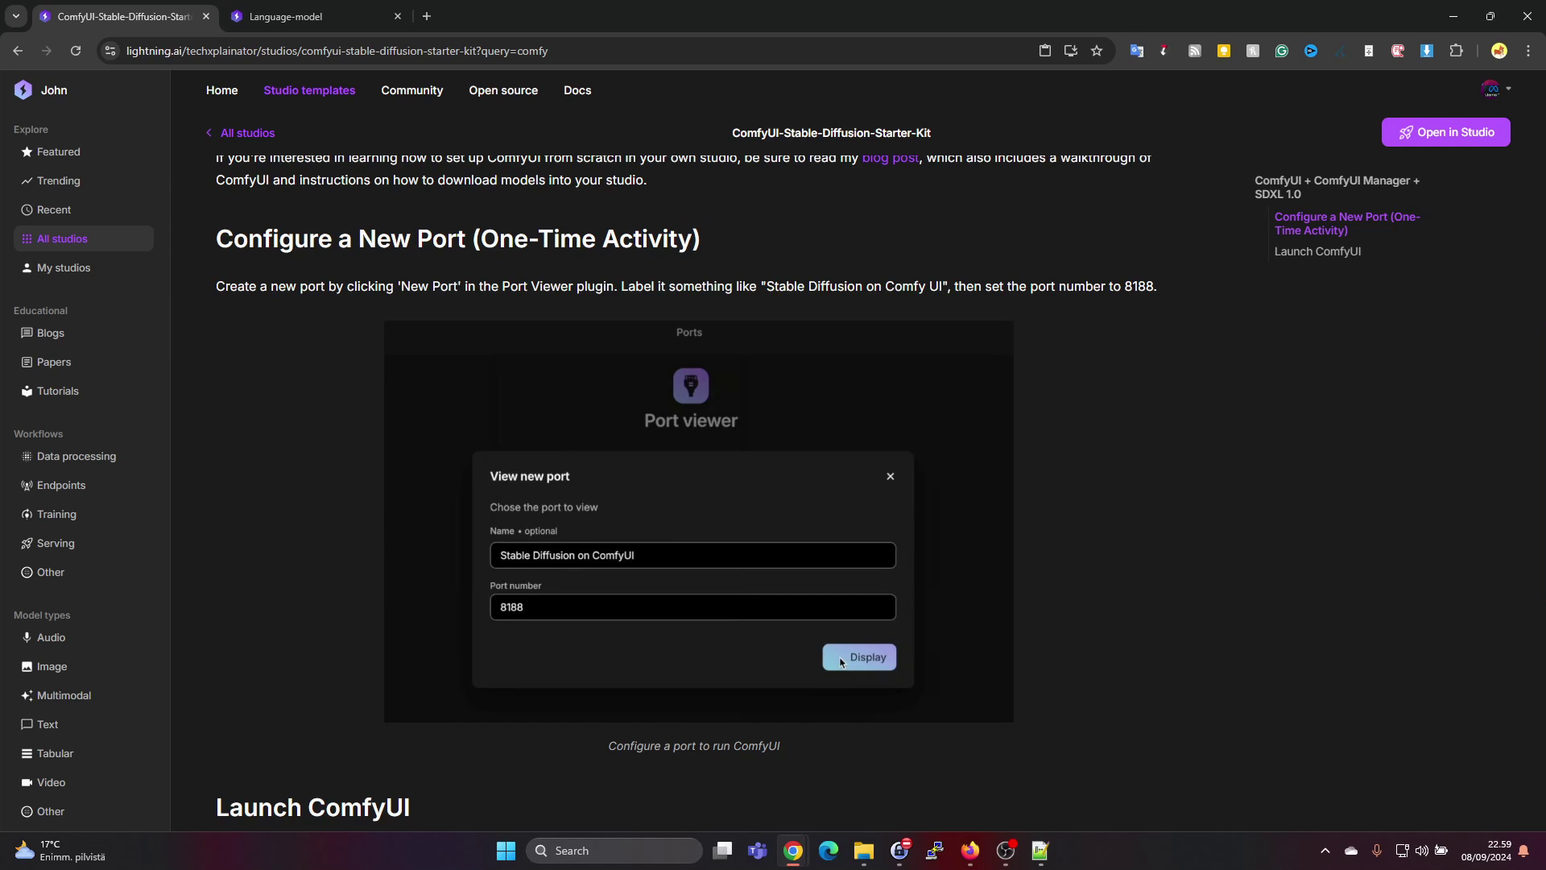
pyautogui.scroll(5, 963, 151)
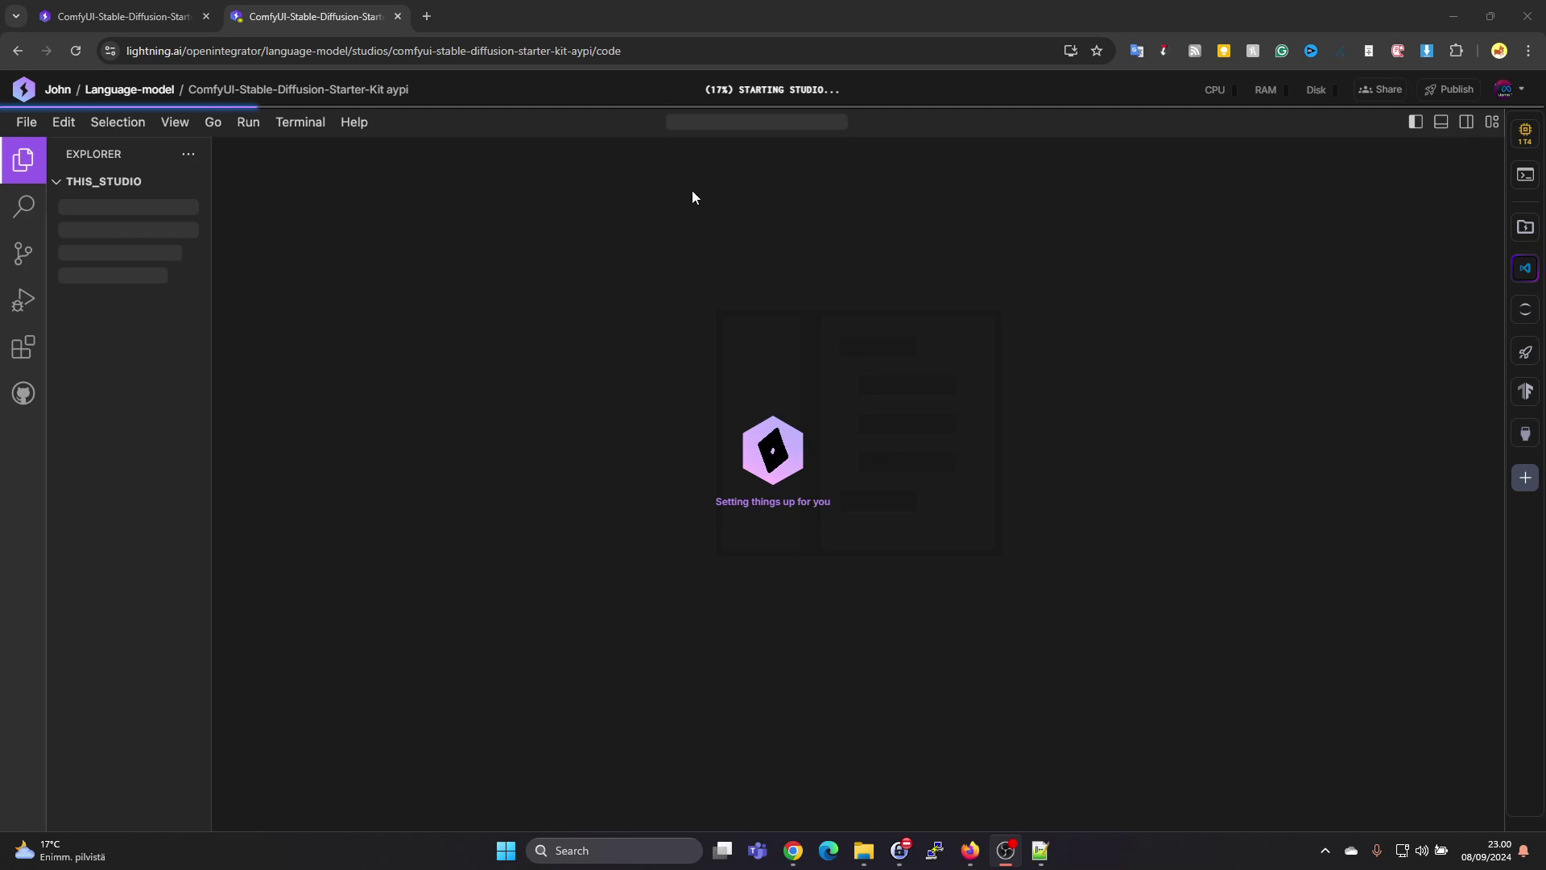
# Open the studio's GPU machine list, leaving 1 × T4 at 0.68 credits/hour as current.
pyautogui.moveTo(775, 92)
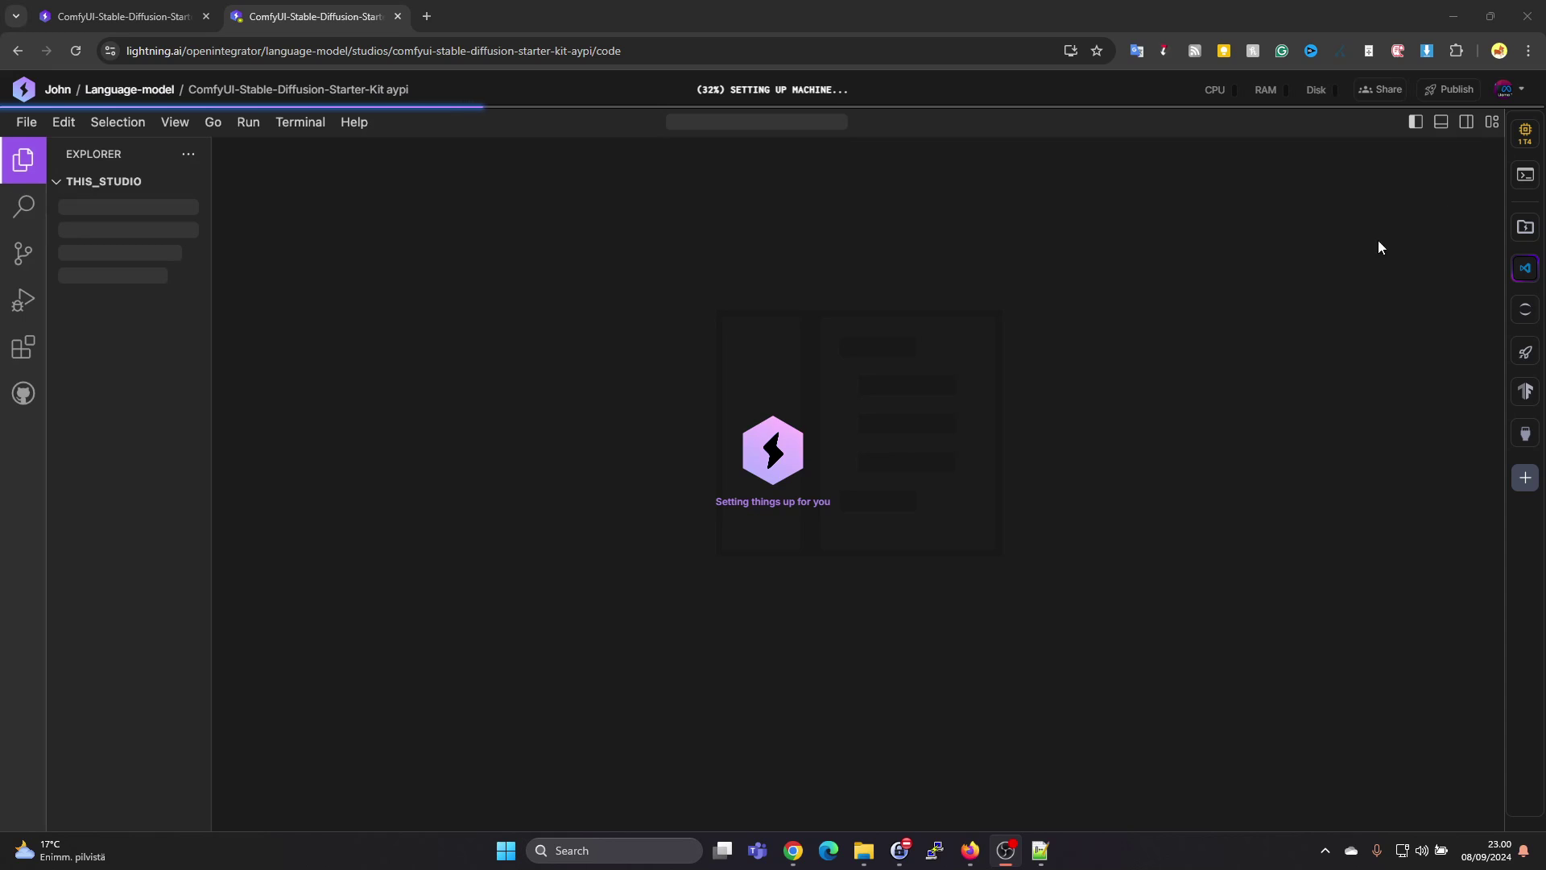
pyautogui.click(1521, 139)
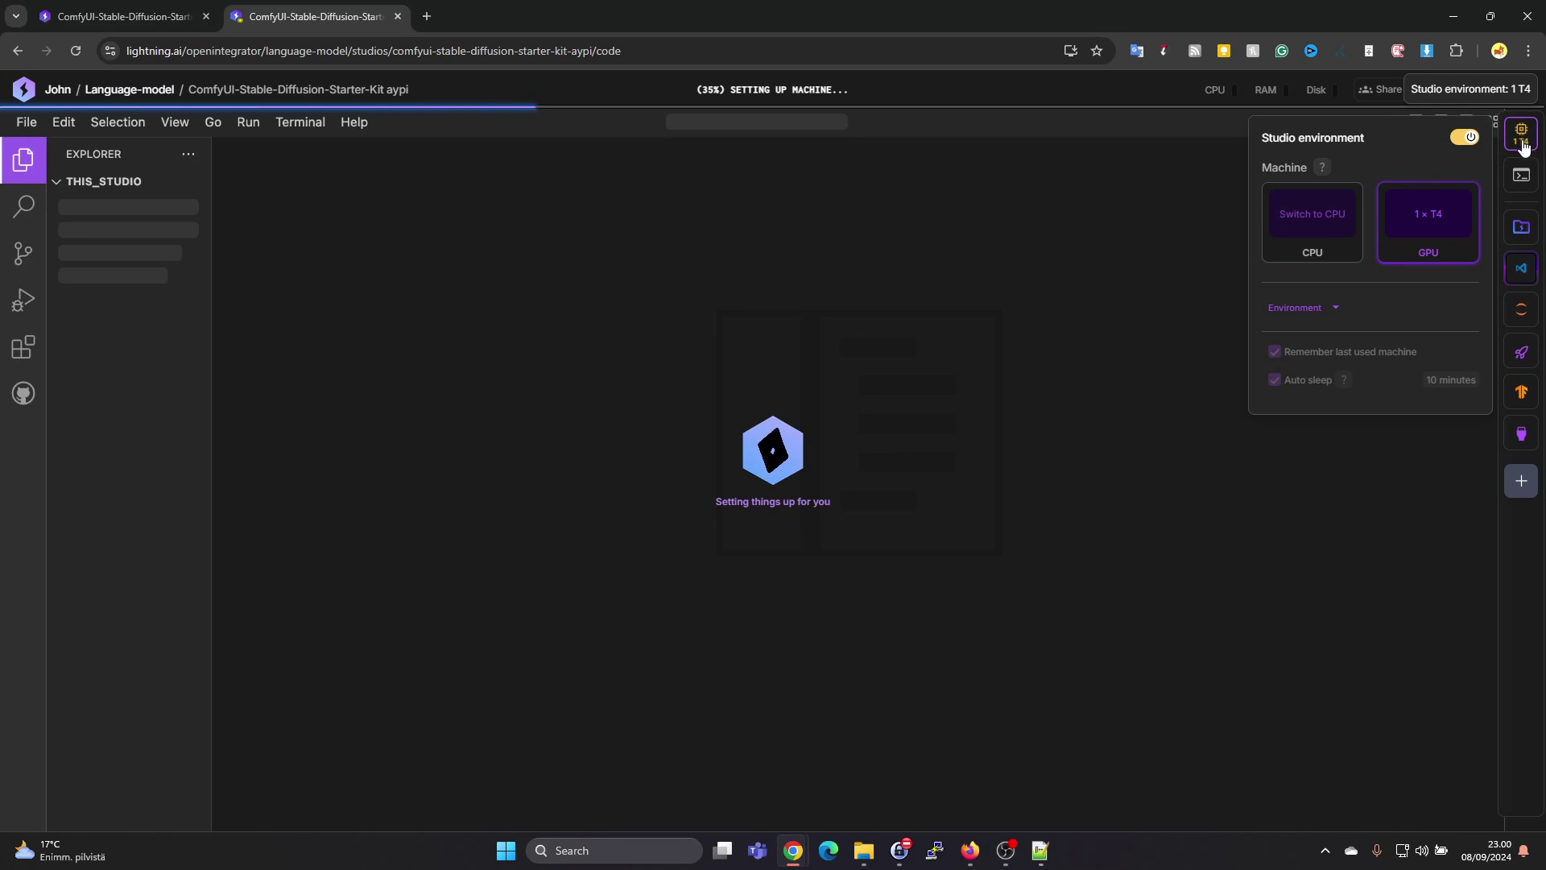
pyautogui.moveTo(1435, 241)
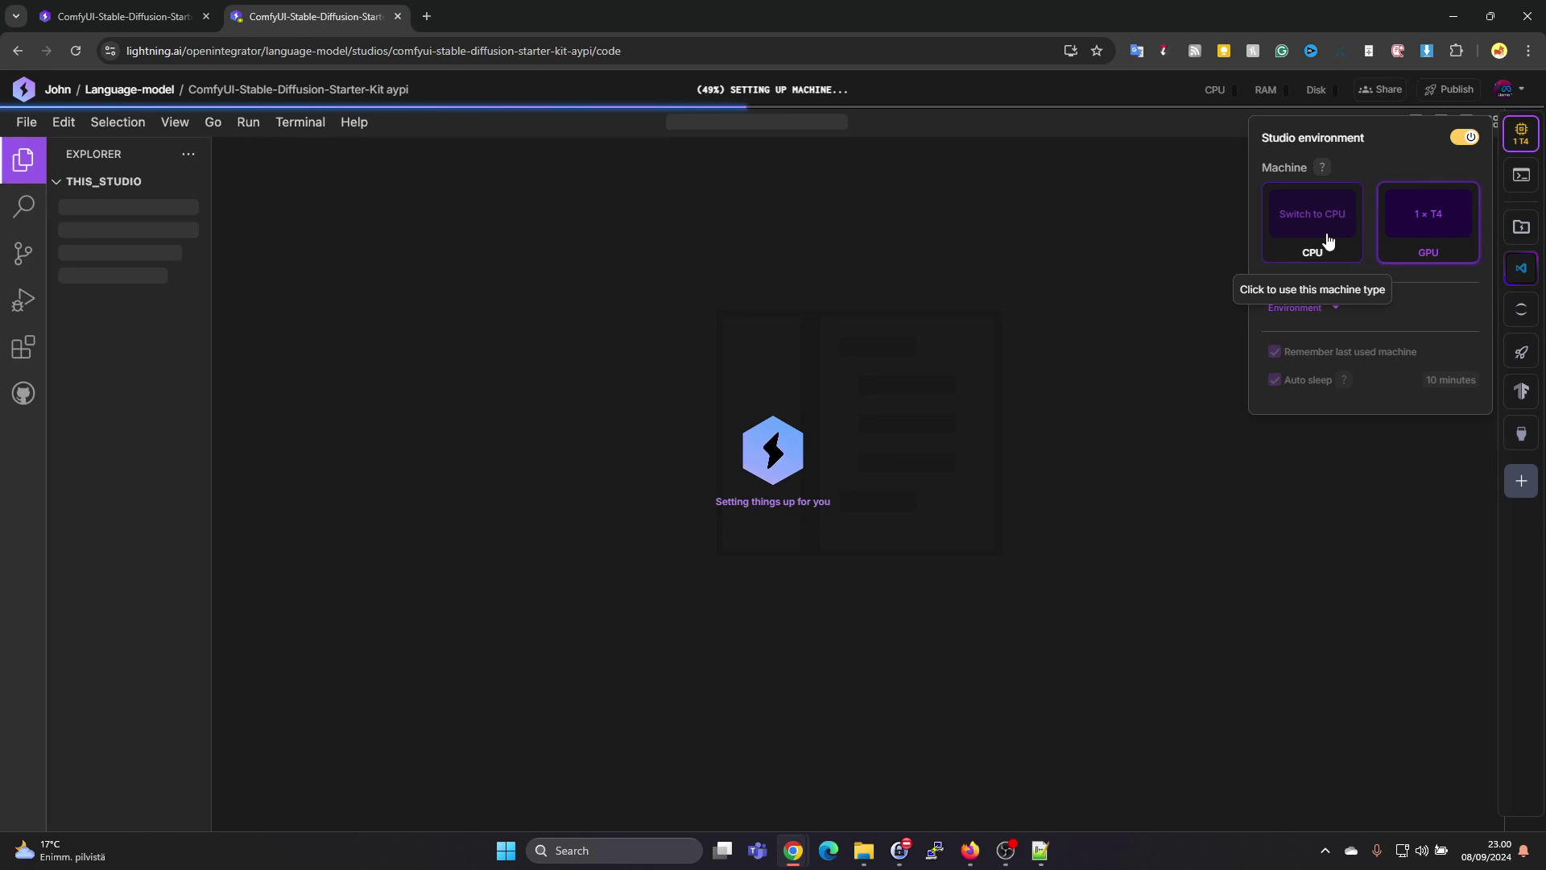
pyautogui.click(1431, 235)
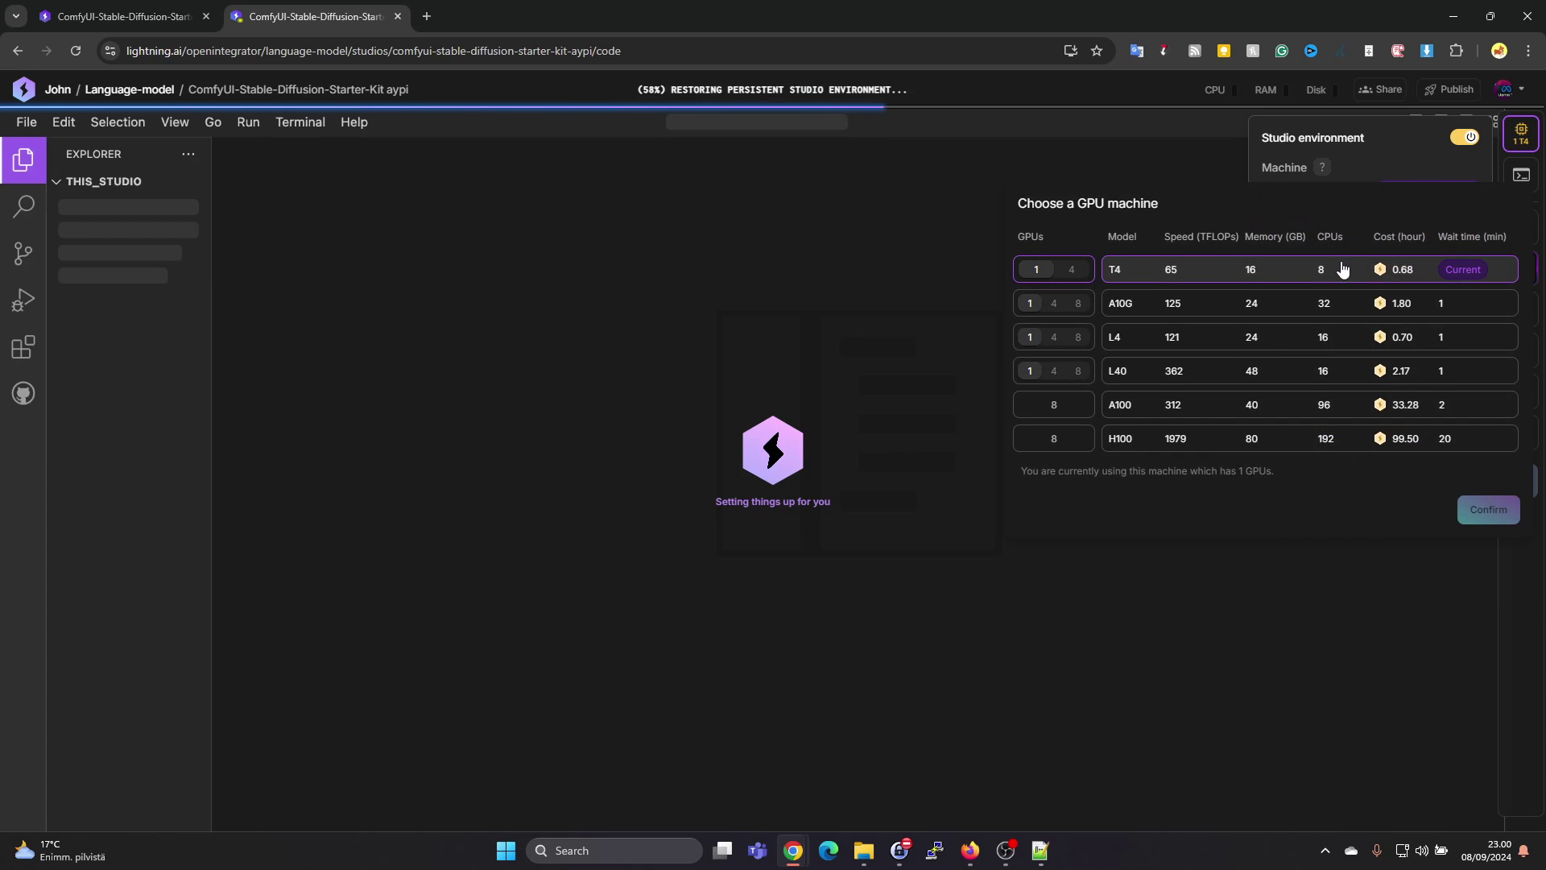
pyautogui.moveTo(1119, 284)
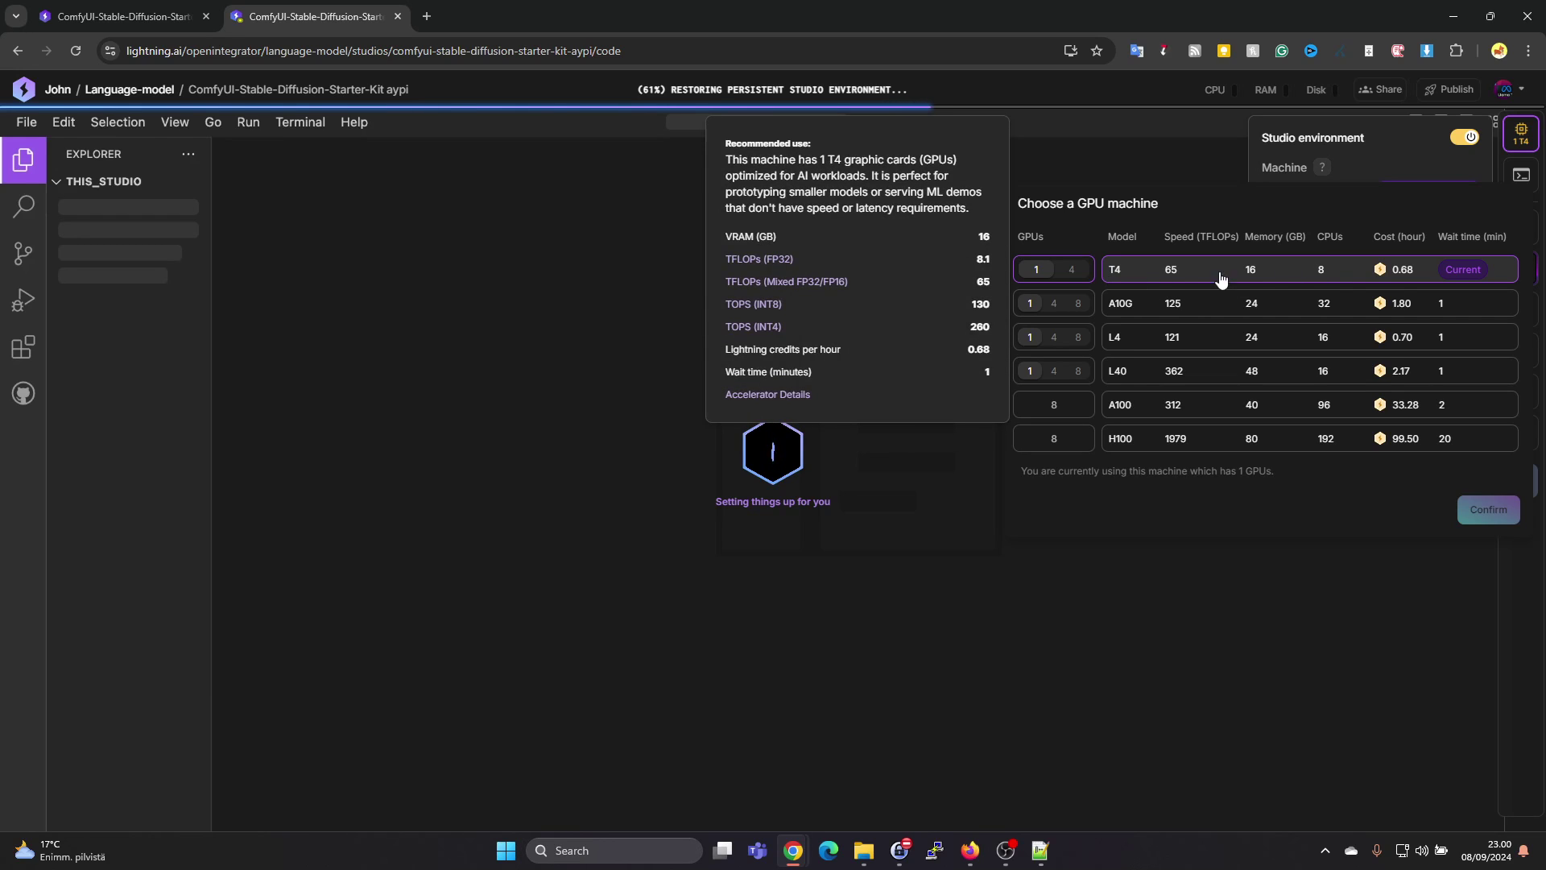
pyautogui.moveTo(1407, 281)
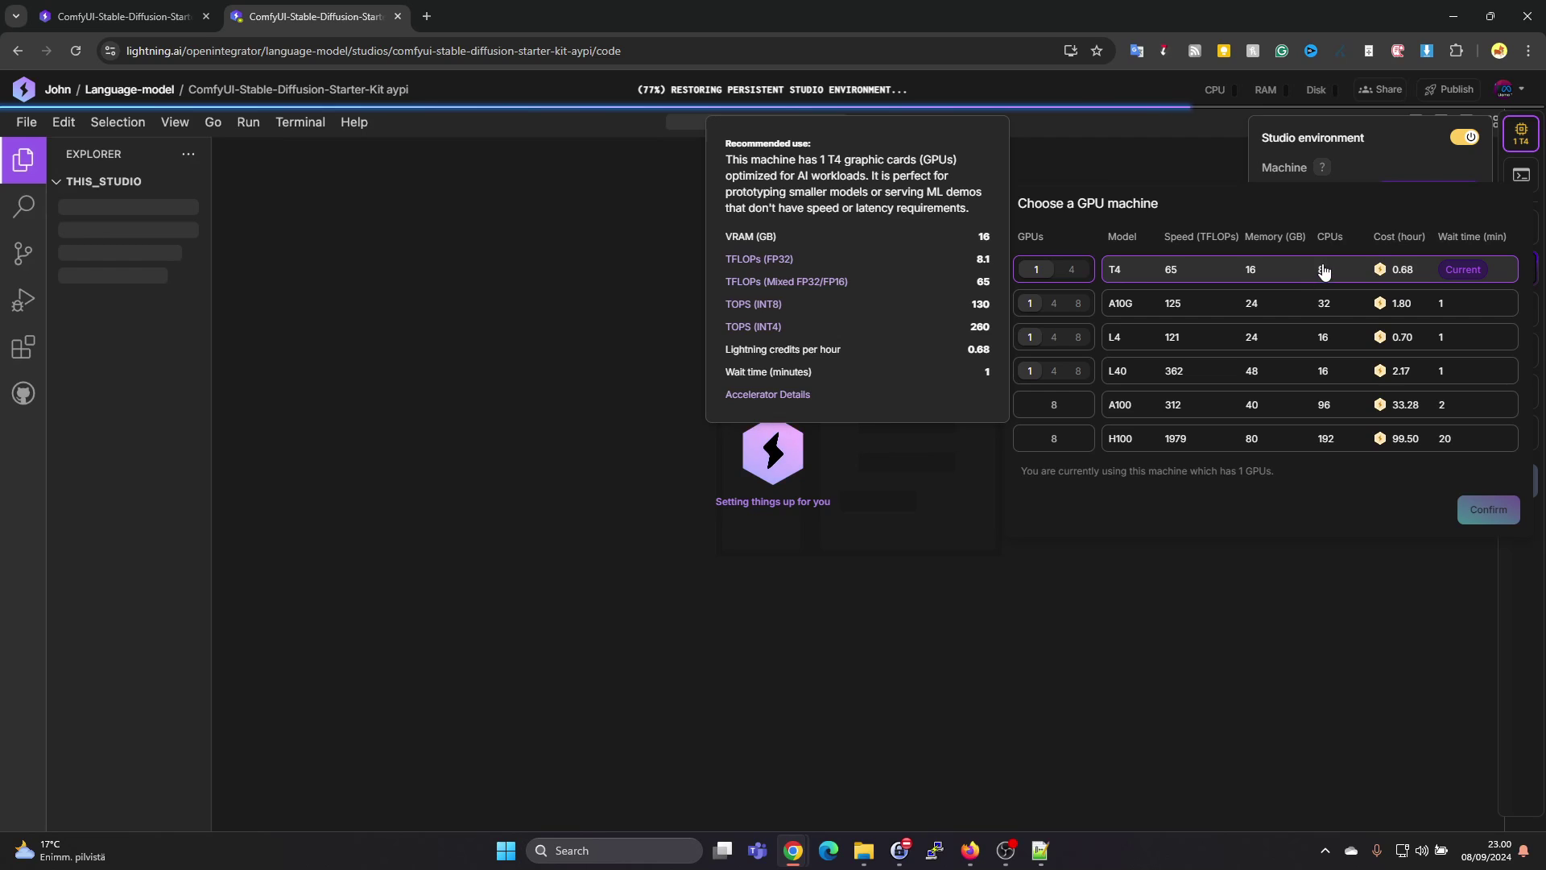
pyautogui.moveTo(1330, 275)
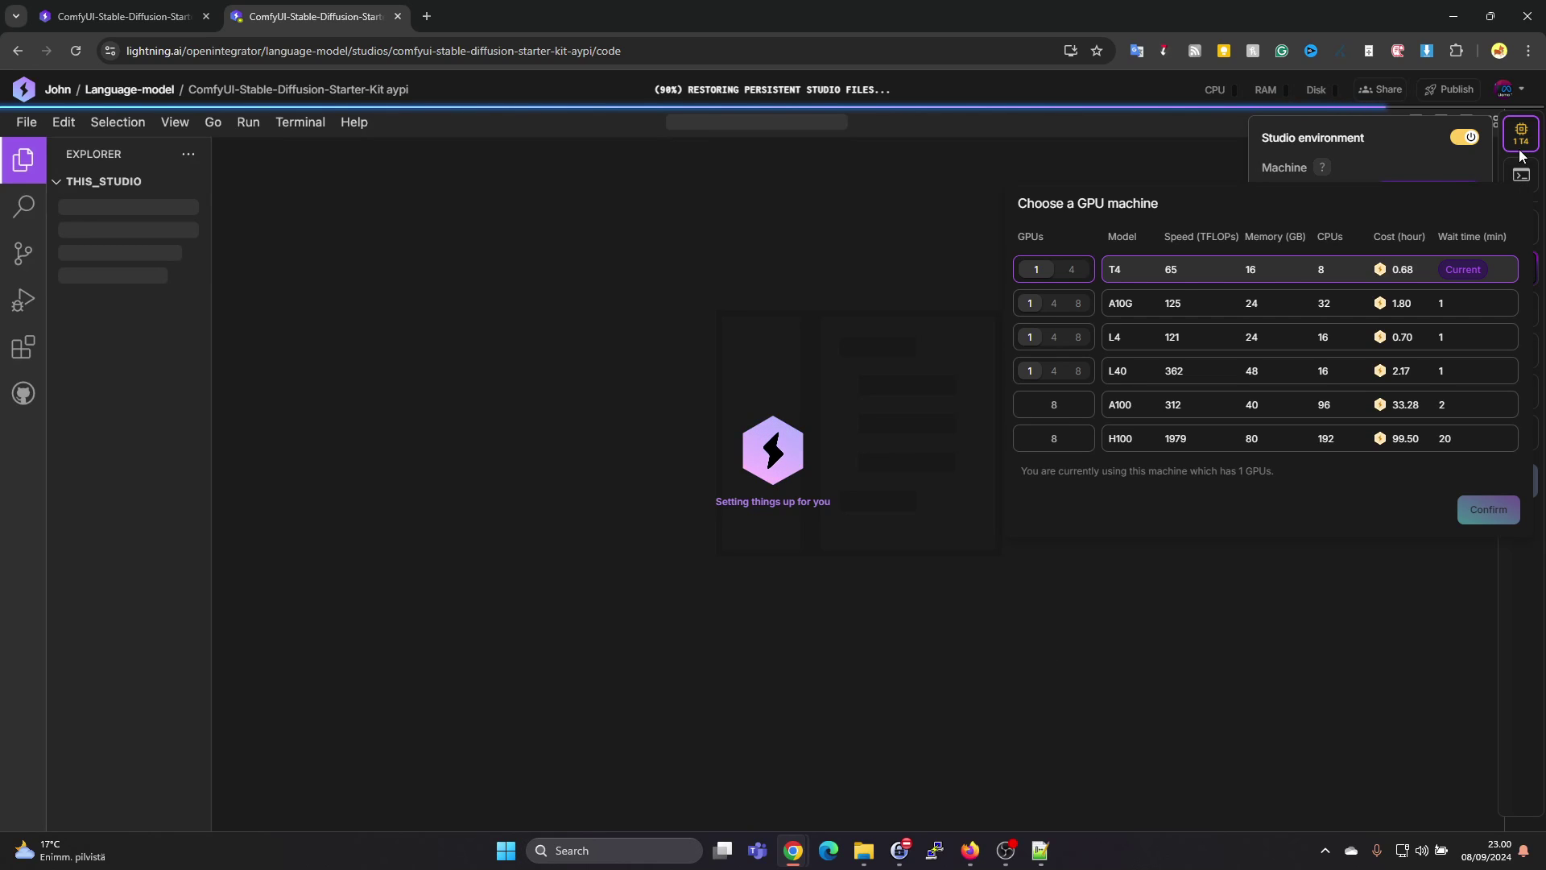
# Close the GPU list unchanged, read on_start.sh and ComfyUI's main.py, then open comfyui.log.
pyautogui.click(1118, 663)
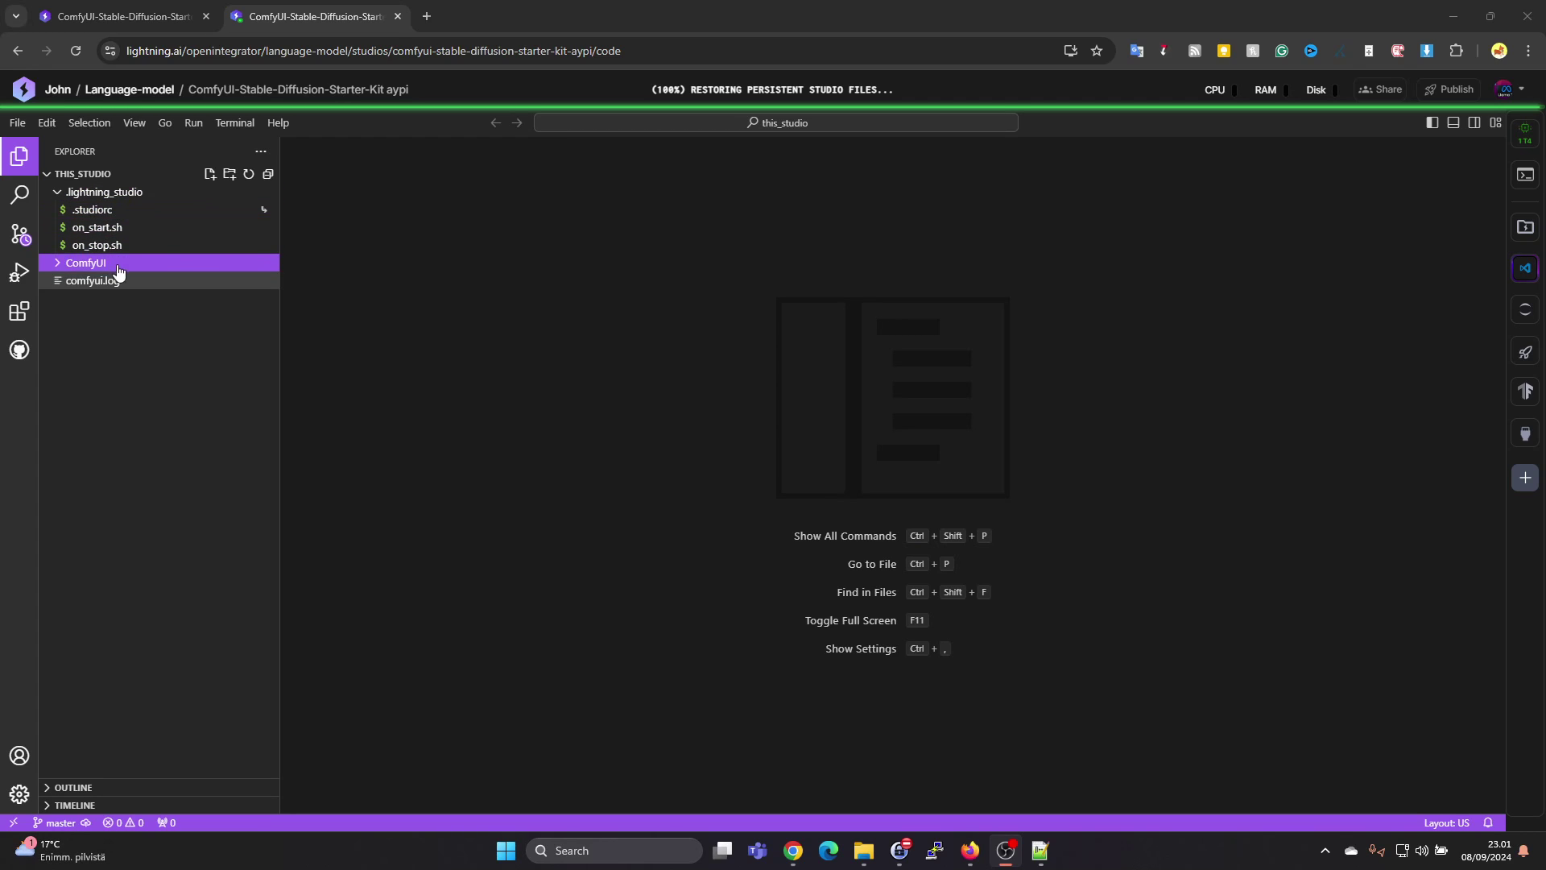
pyautogui.click(112, 230)
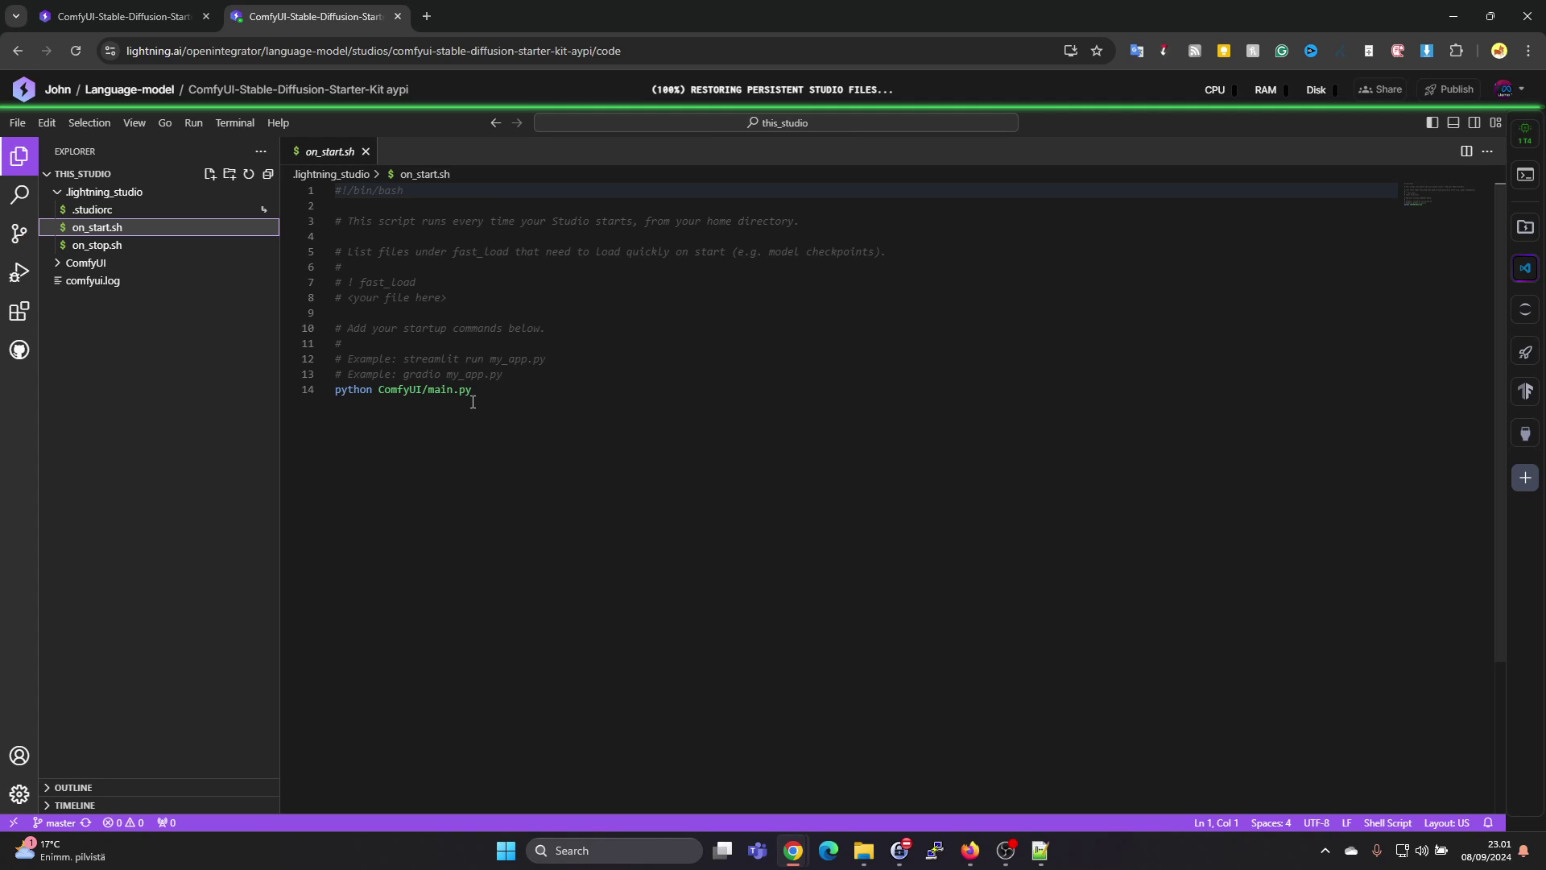
pyautogui.click(59, 264)
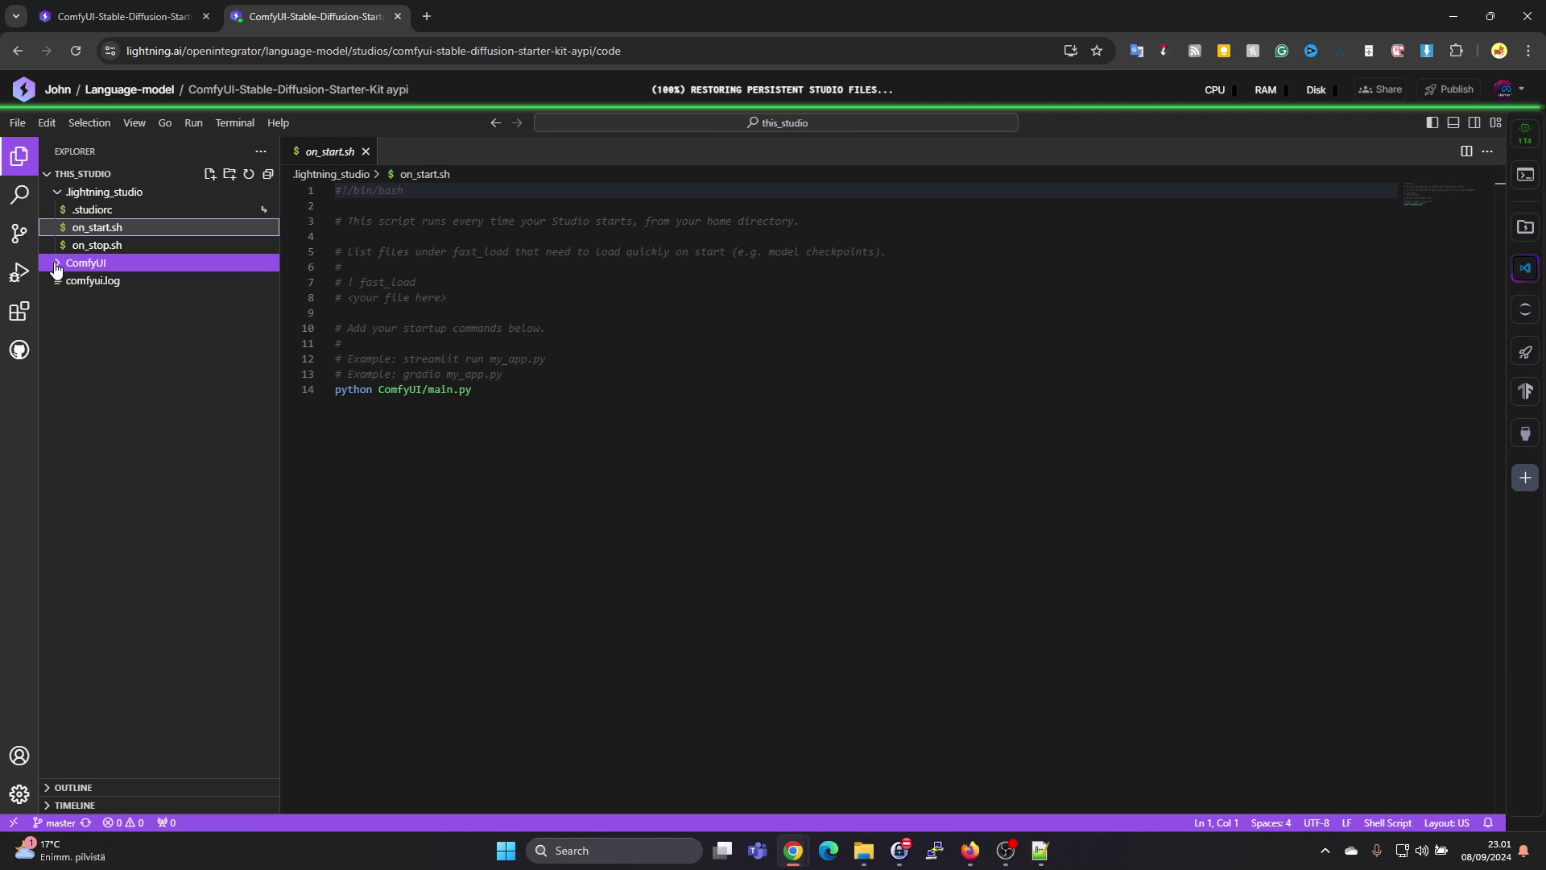
pyautogui.scroll(-1, 113, 427)
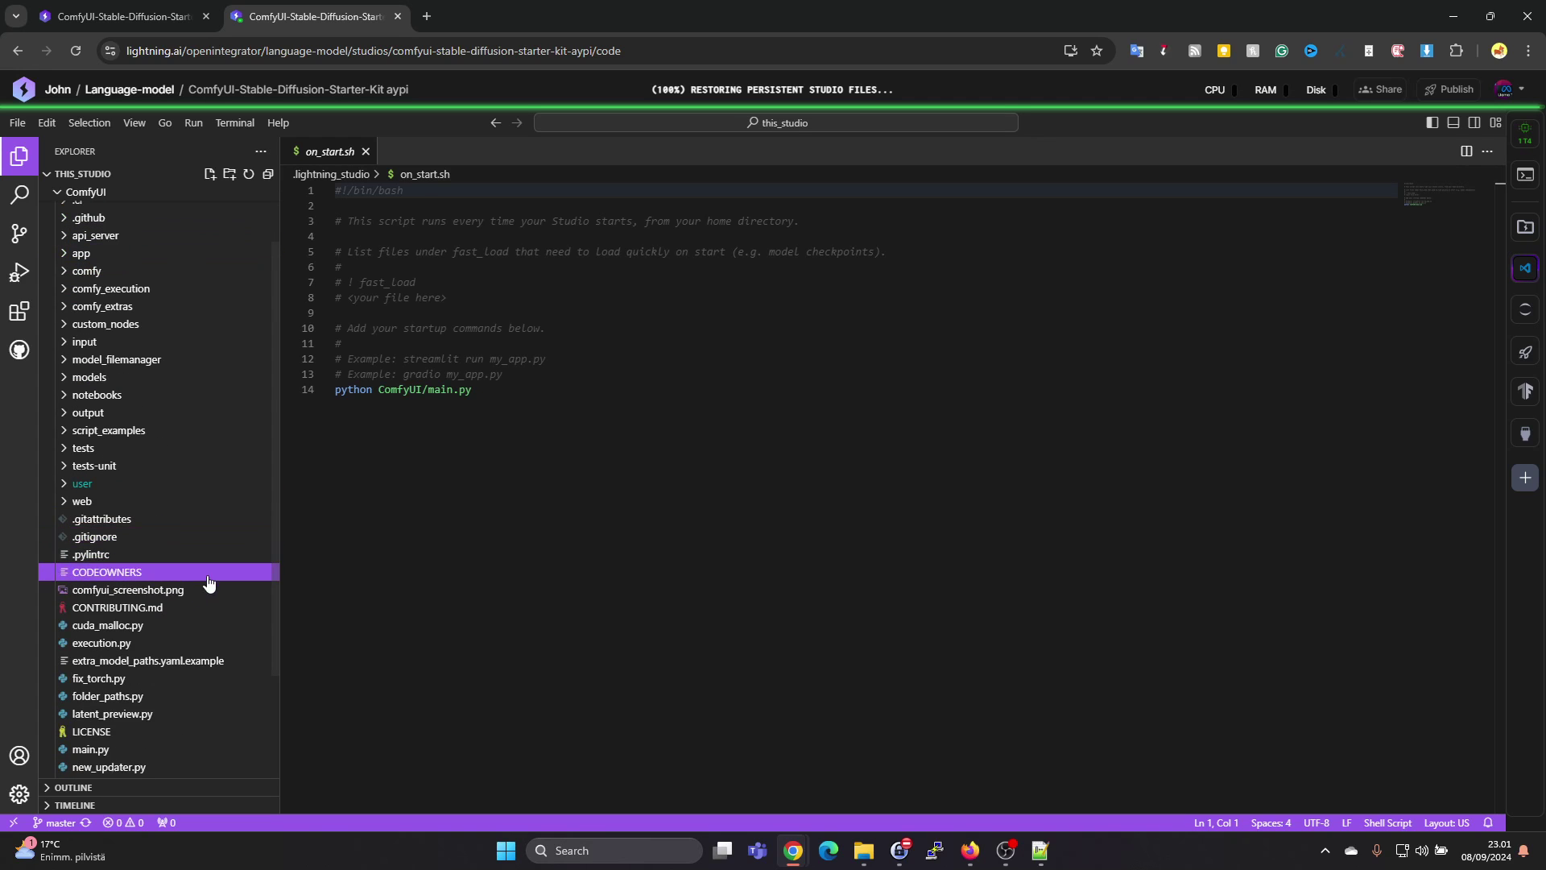
pyautogui.scroll(-1, 103, 732)
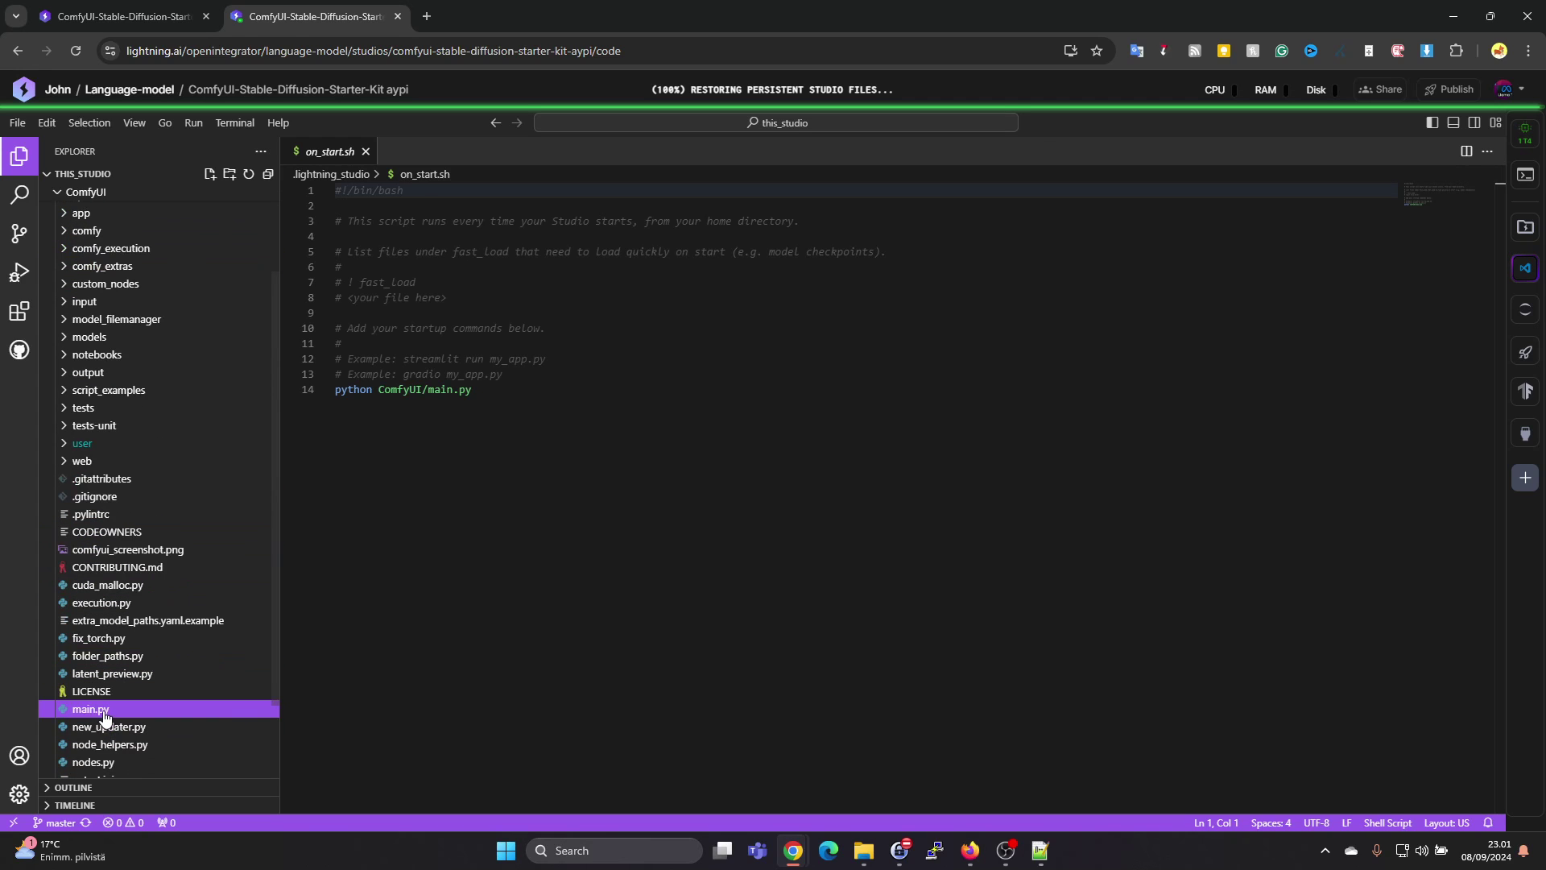
pyautogui.click(103, 714)
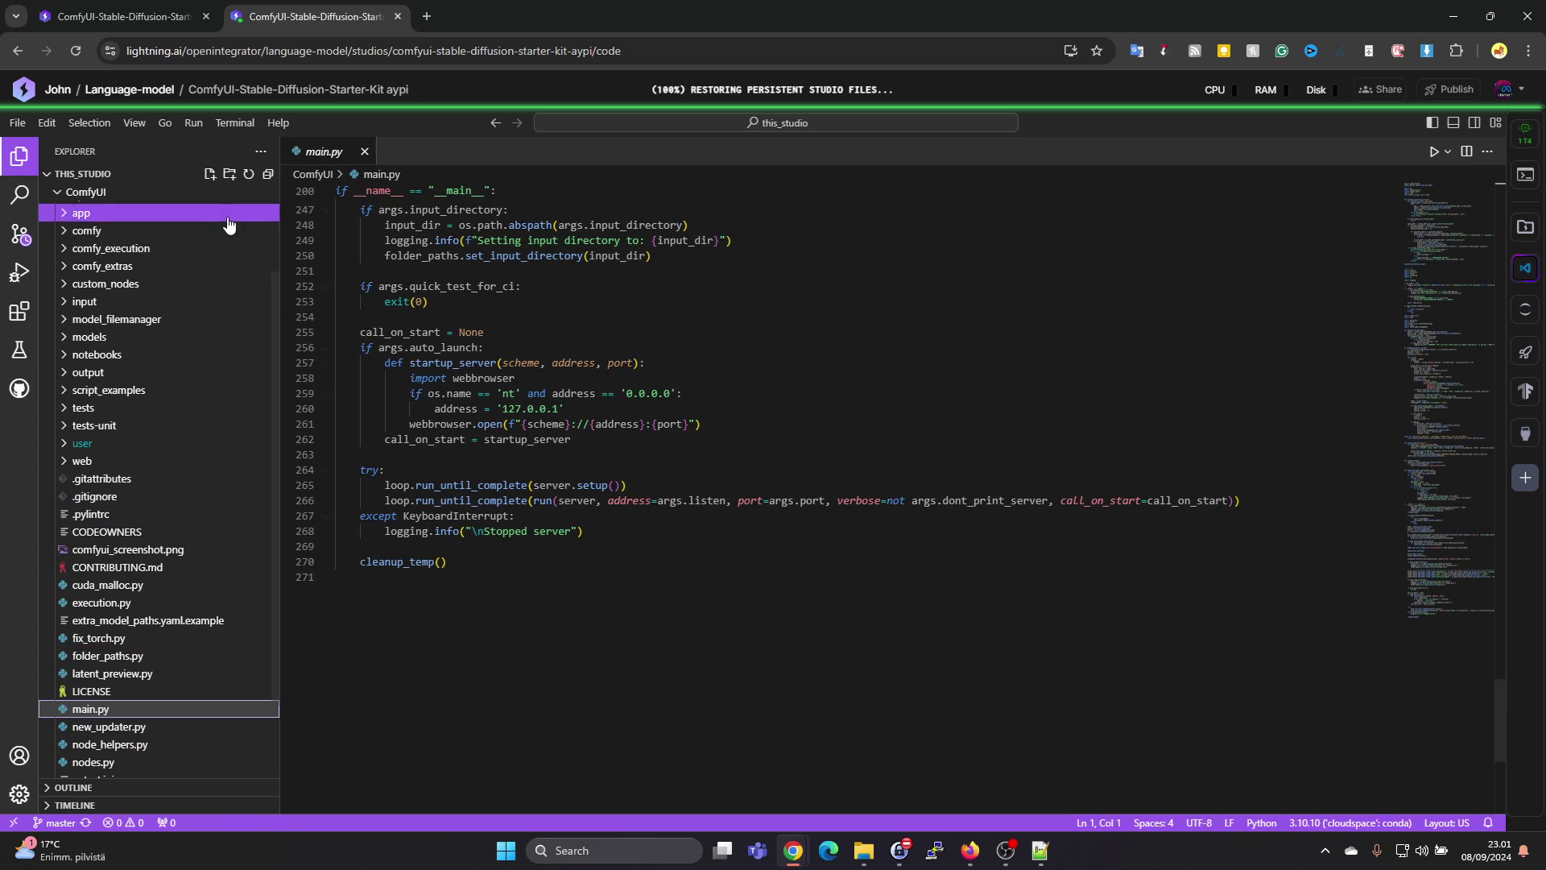
pyautogui.click(58, 193)
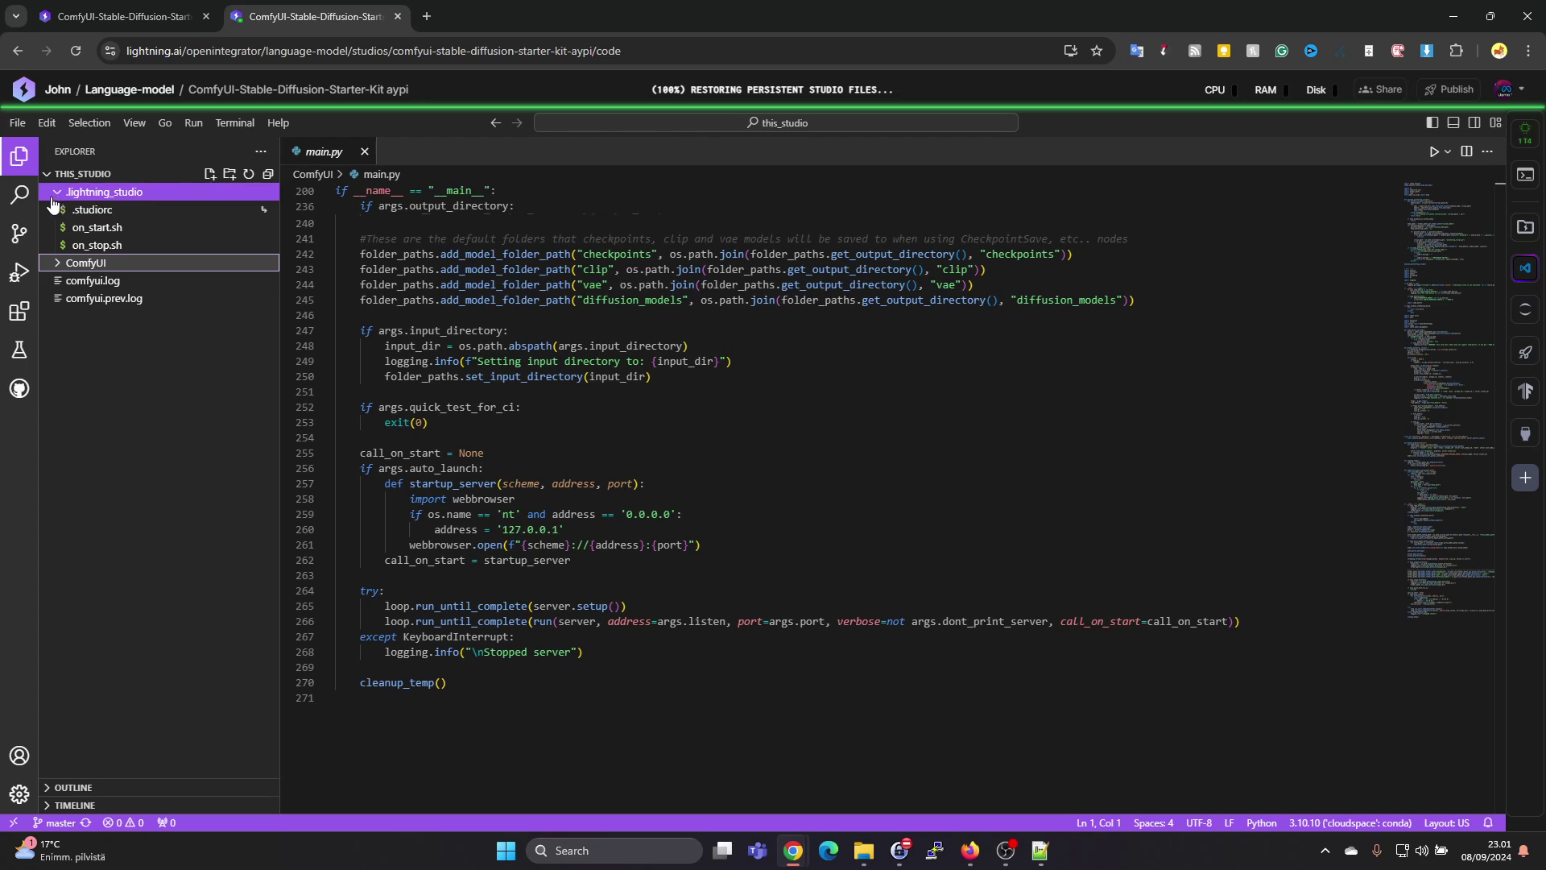
pyautogui.click(97, 282)
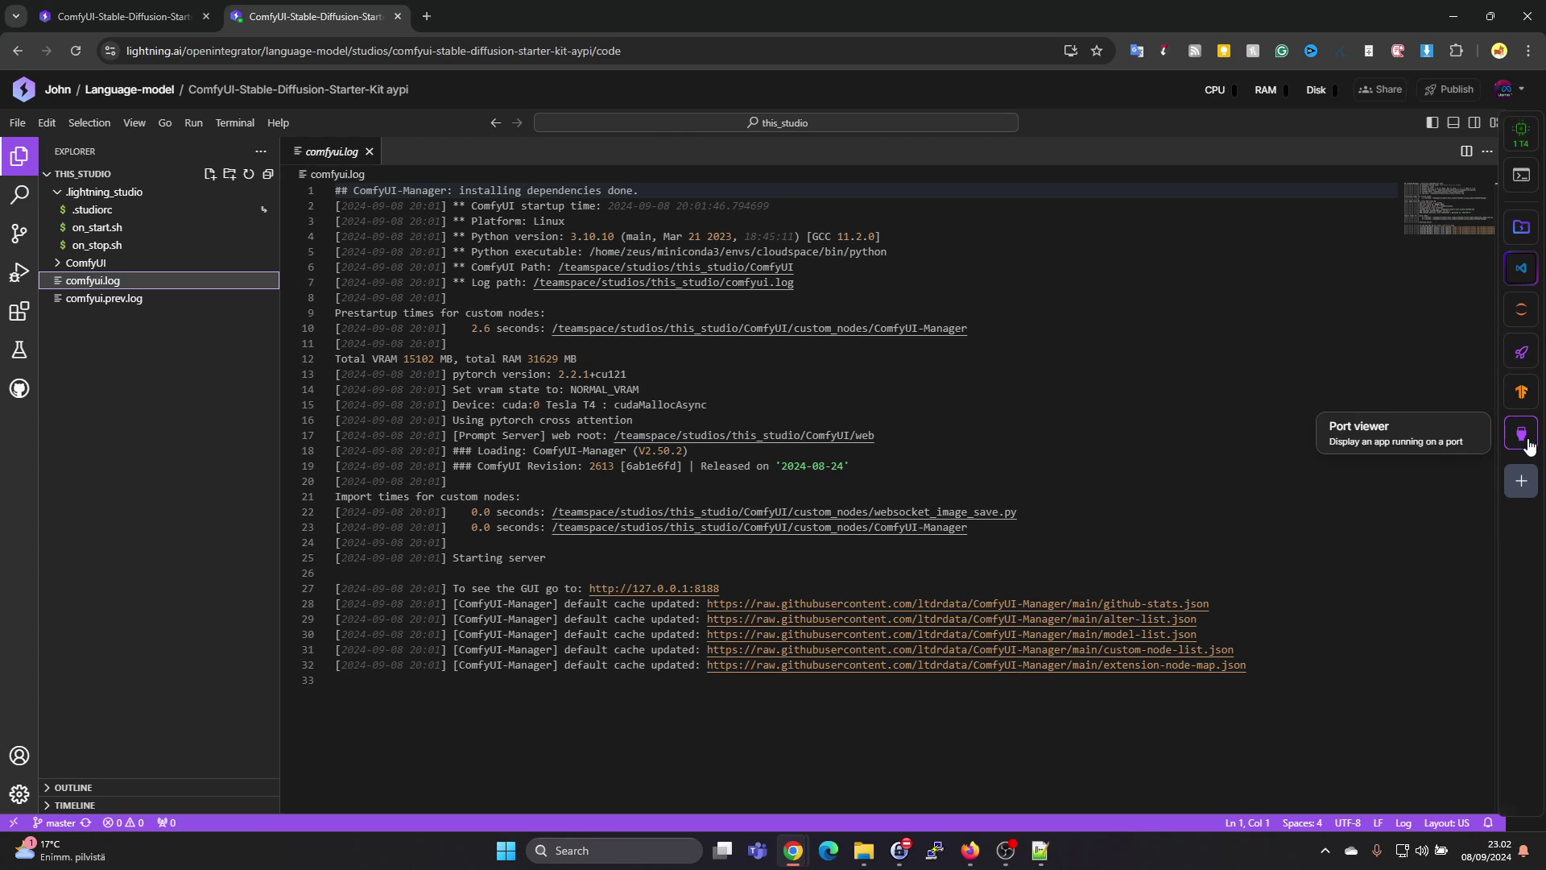
# Add a viewable port named comfyui on 8188 in the Port viewer.
pyautogui.click(1526, 441)
pyautogui.click(1441, 132)
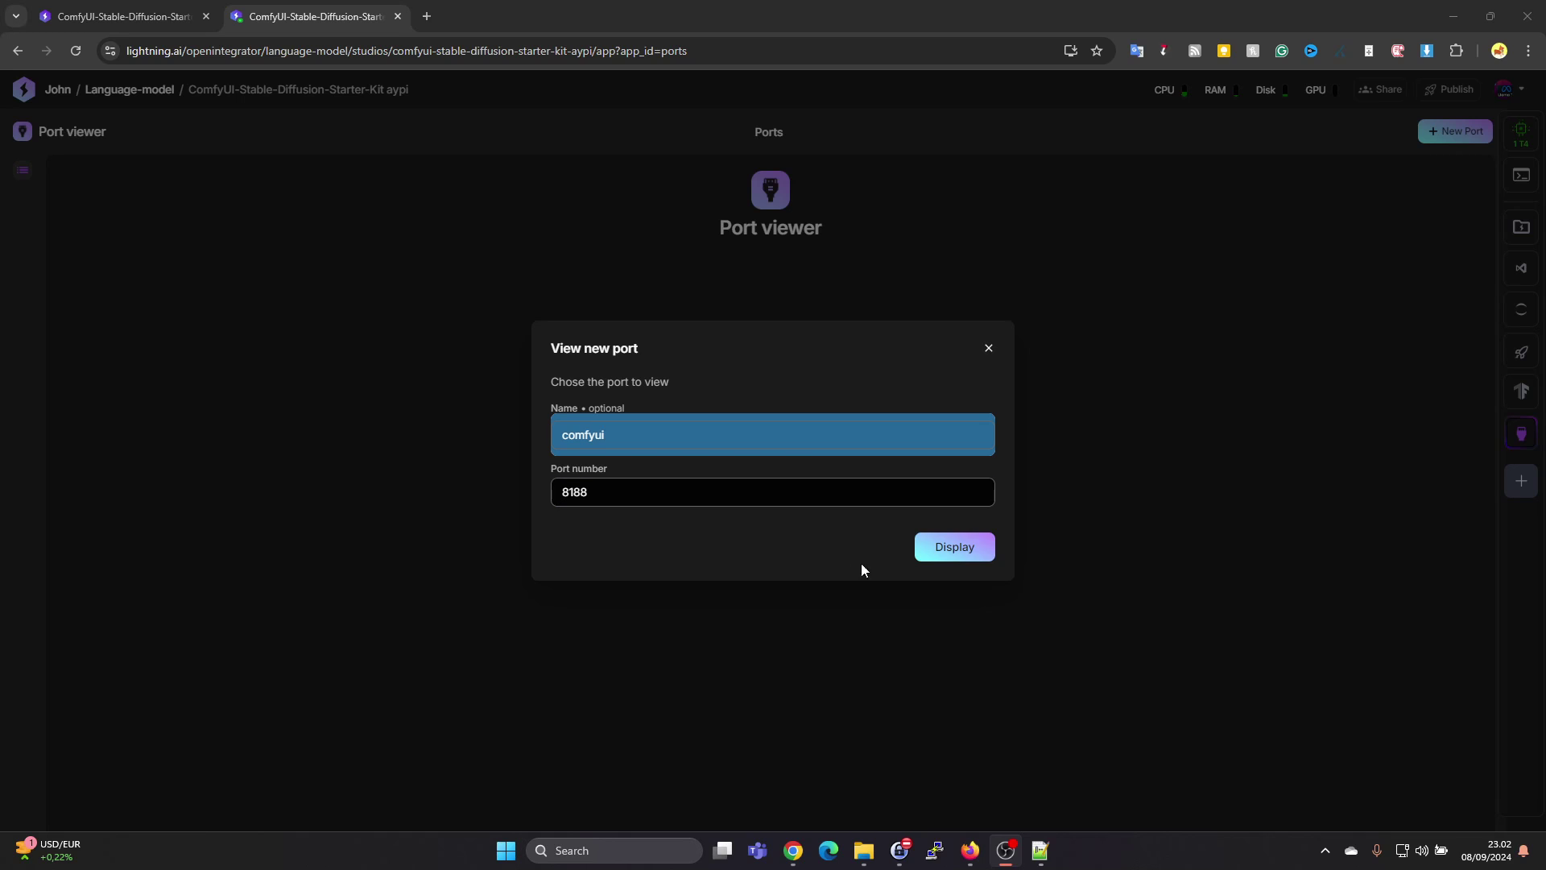
pyautogui.click(925, 559)
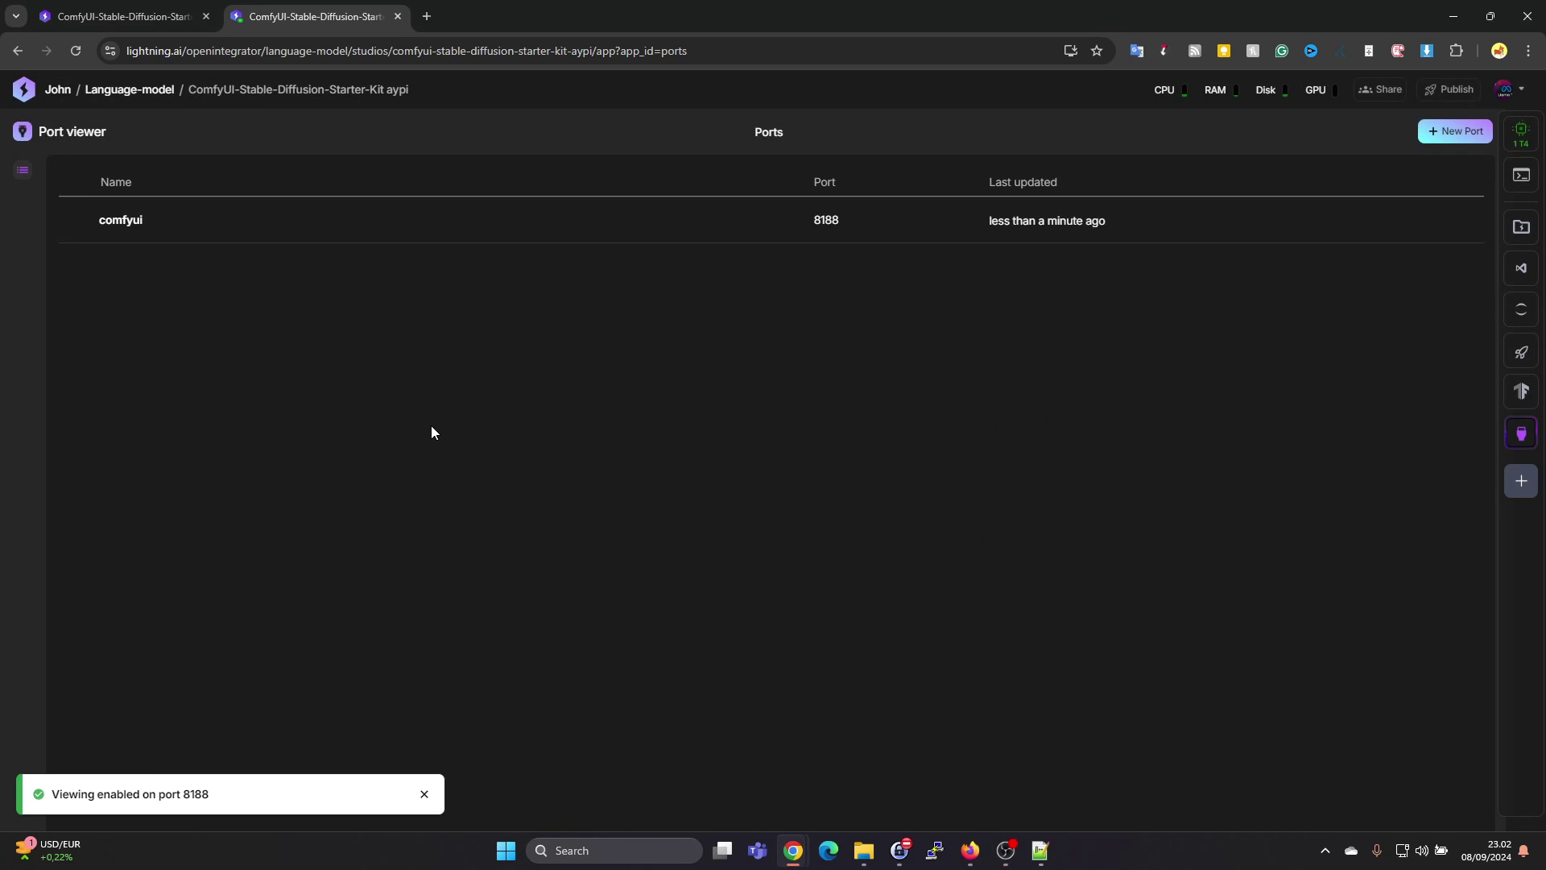
# Open the comfyui port page and review the positive prompt about the stern bearded old man.
pyautogui.click(122, 223)
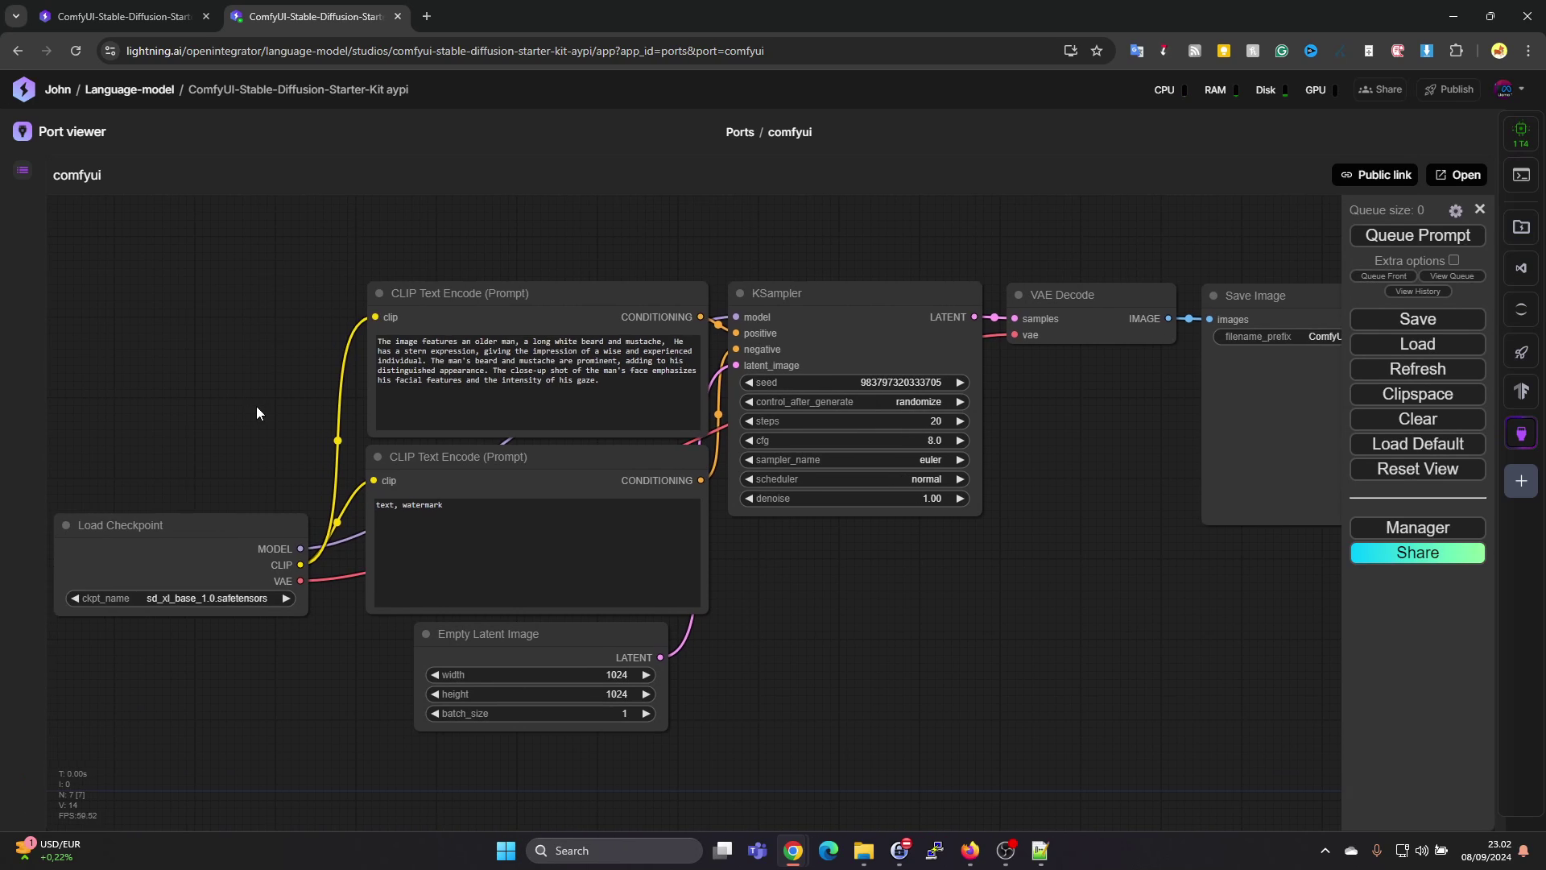
pyautogui.moveTo(256, 406); pyautogui.dragTo(298, 399)
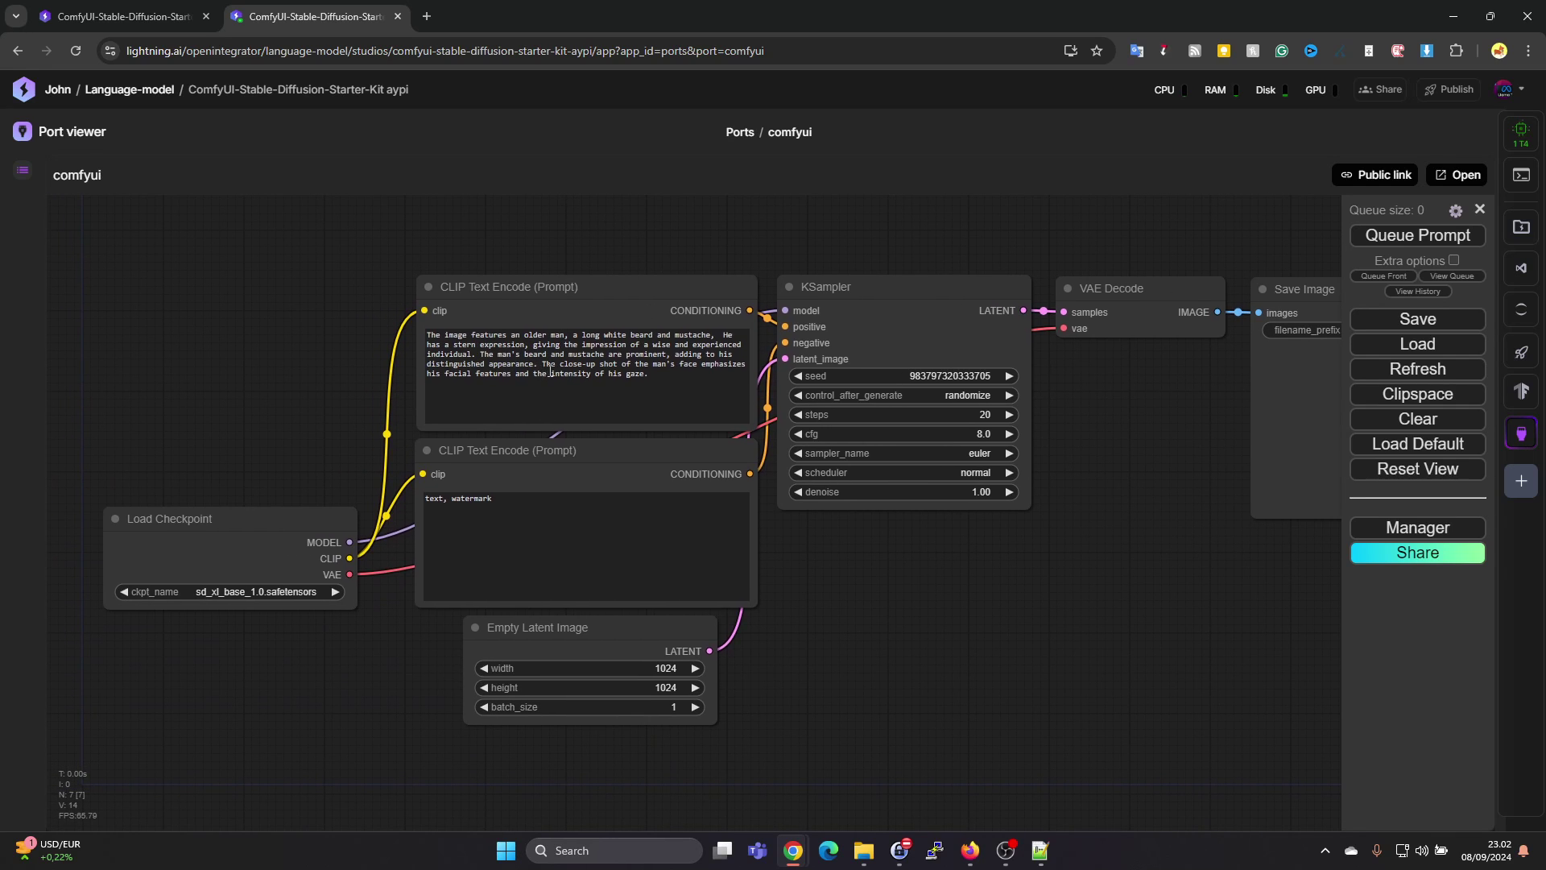
pyautogui.moveTo(672, 373); pyautogui.dragTo(405, 334)
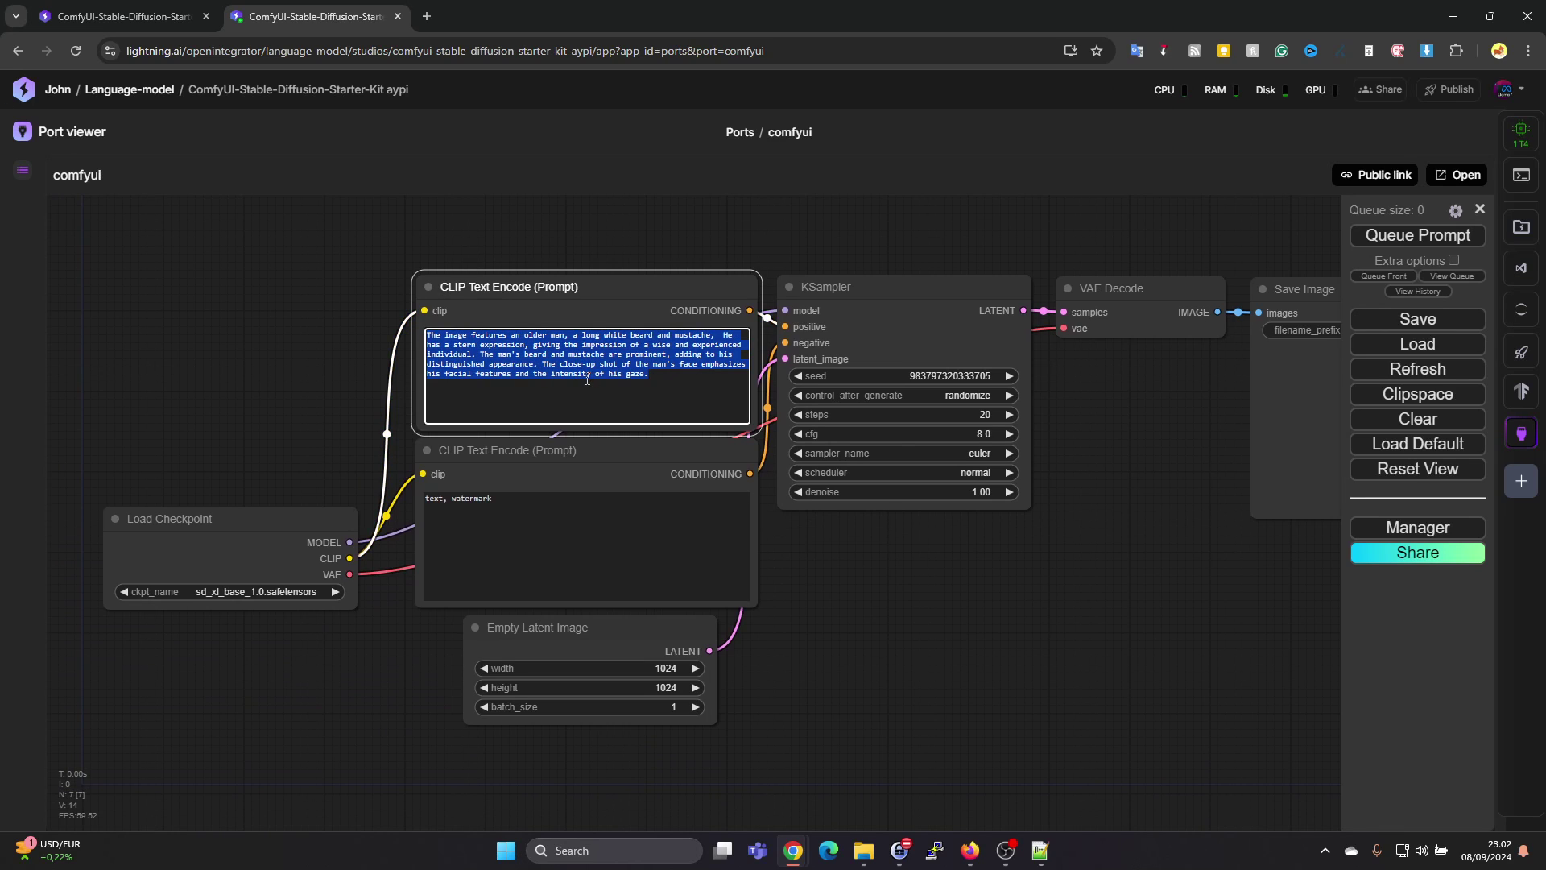
pyautogui.click(621, 397)
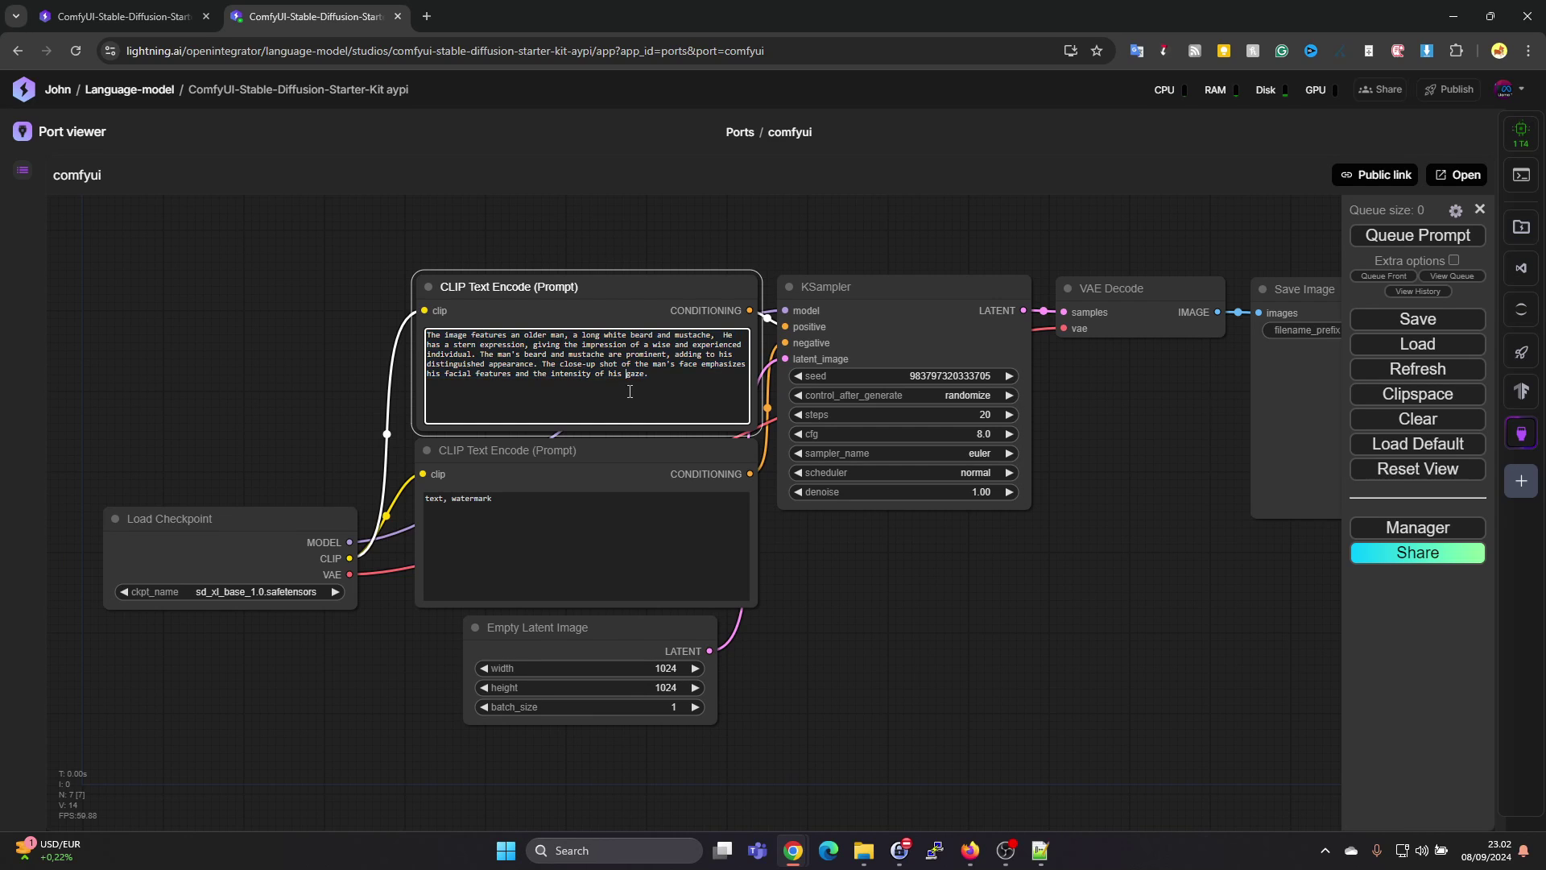
pyautogui.moveTo(644, 374); pyautogui.dragTo(405, 331)
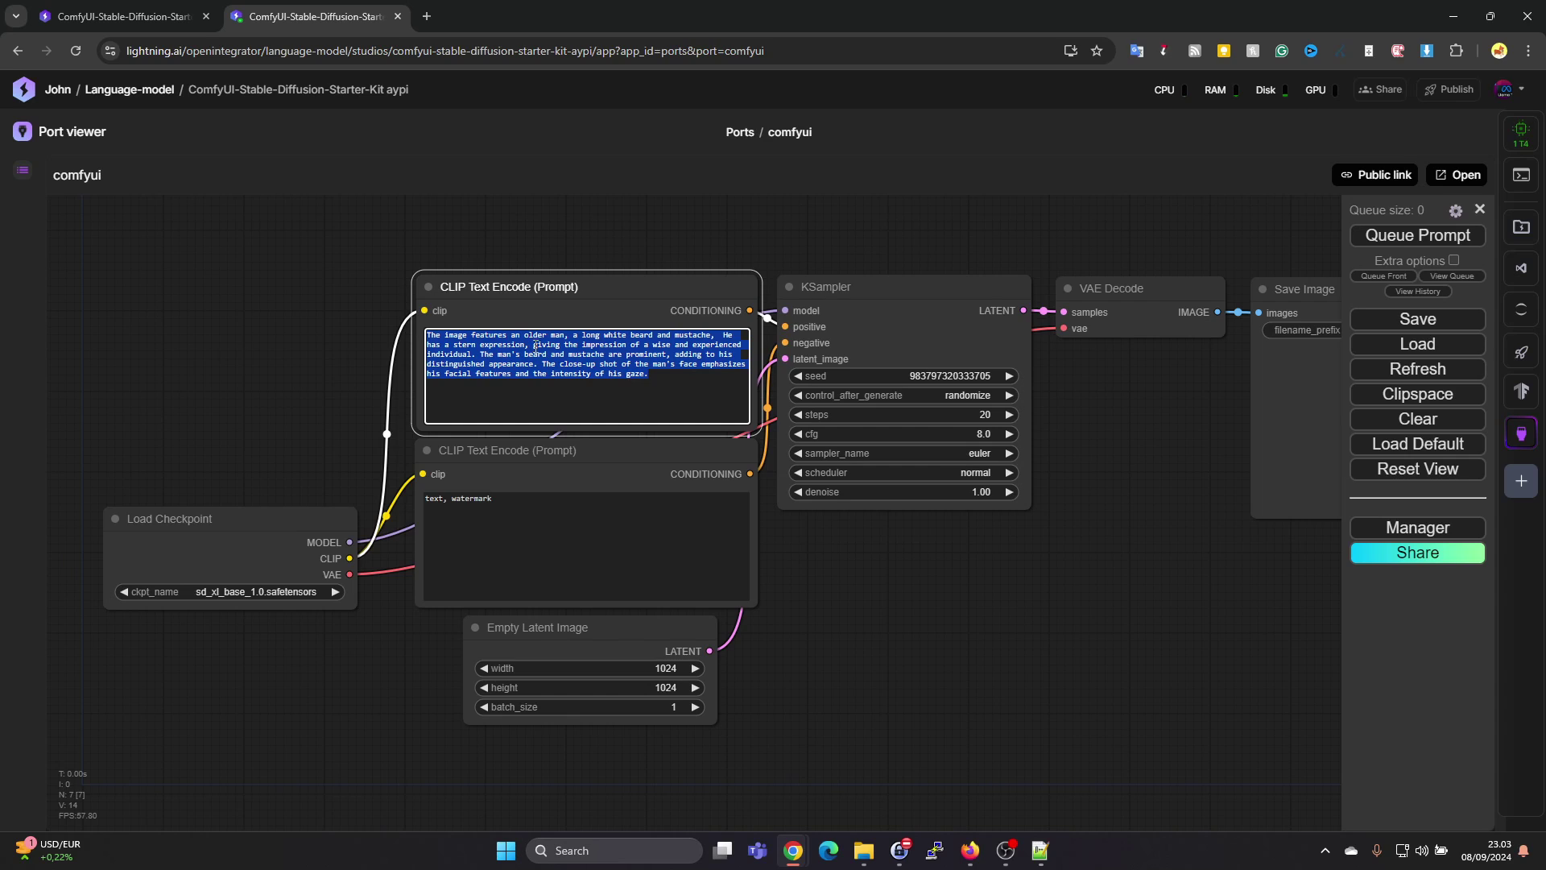
pyautogui.click(660, 375)
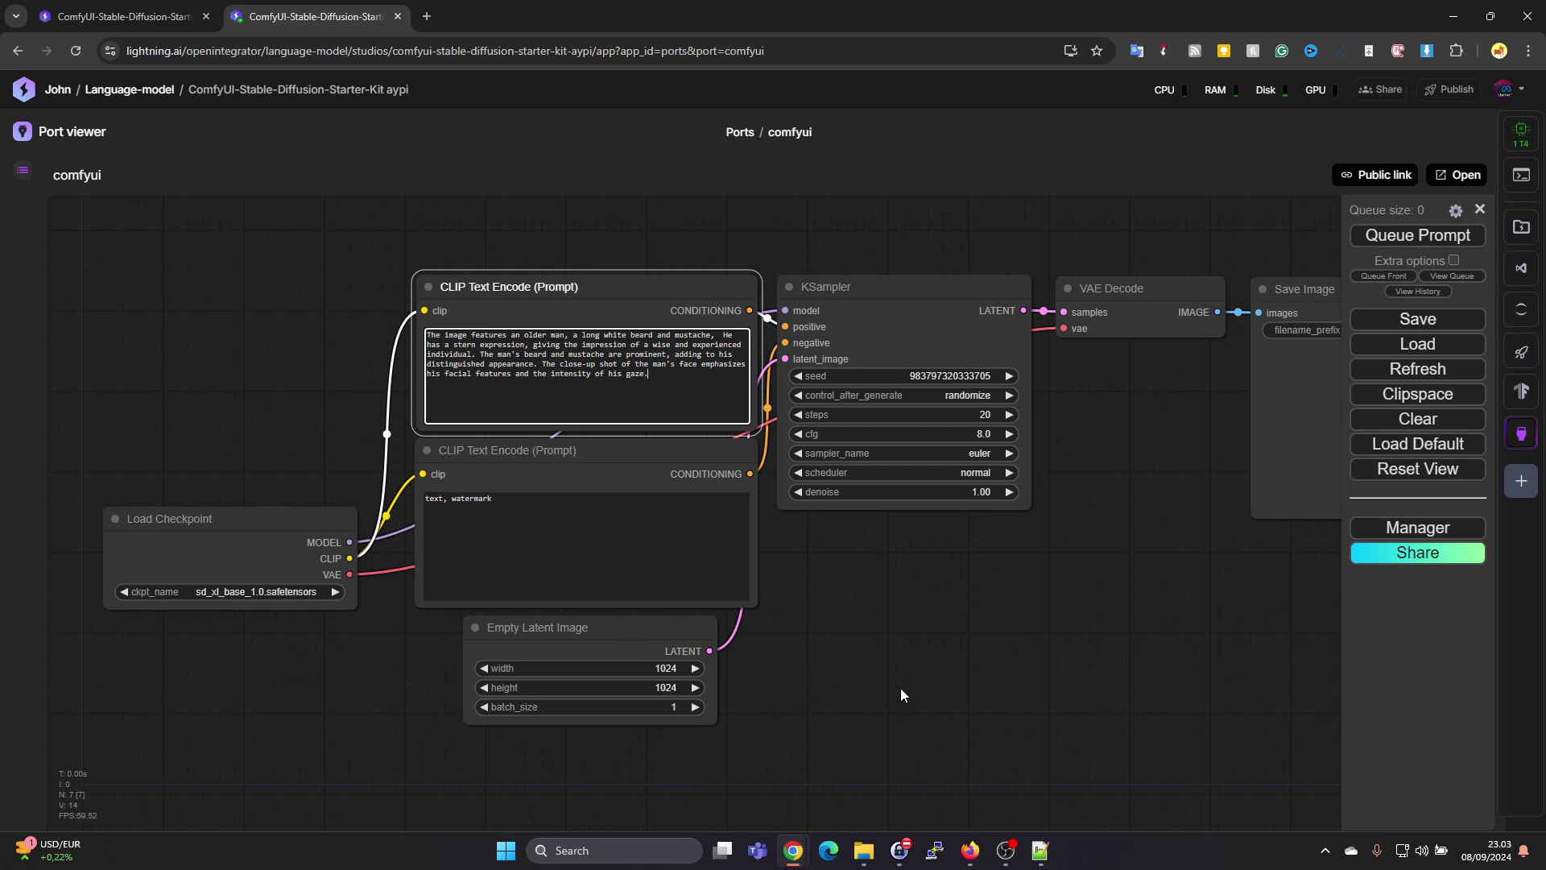
# Keep the Empty Latent Image width and height at 1024 × 1024.
pyautogui.click(608, 668)
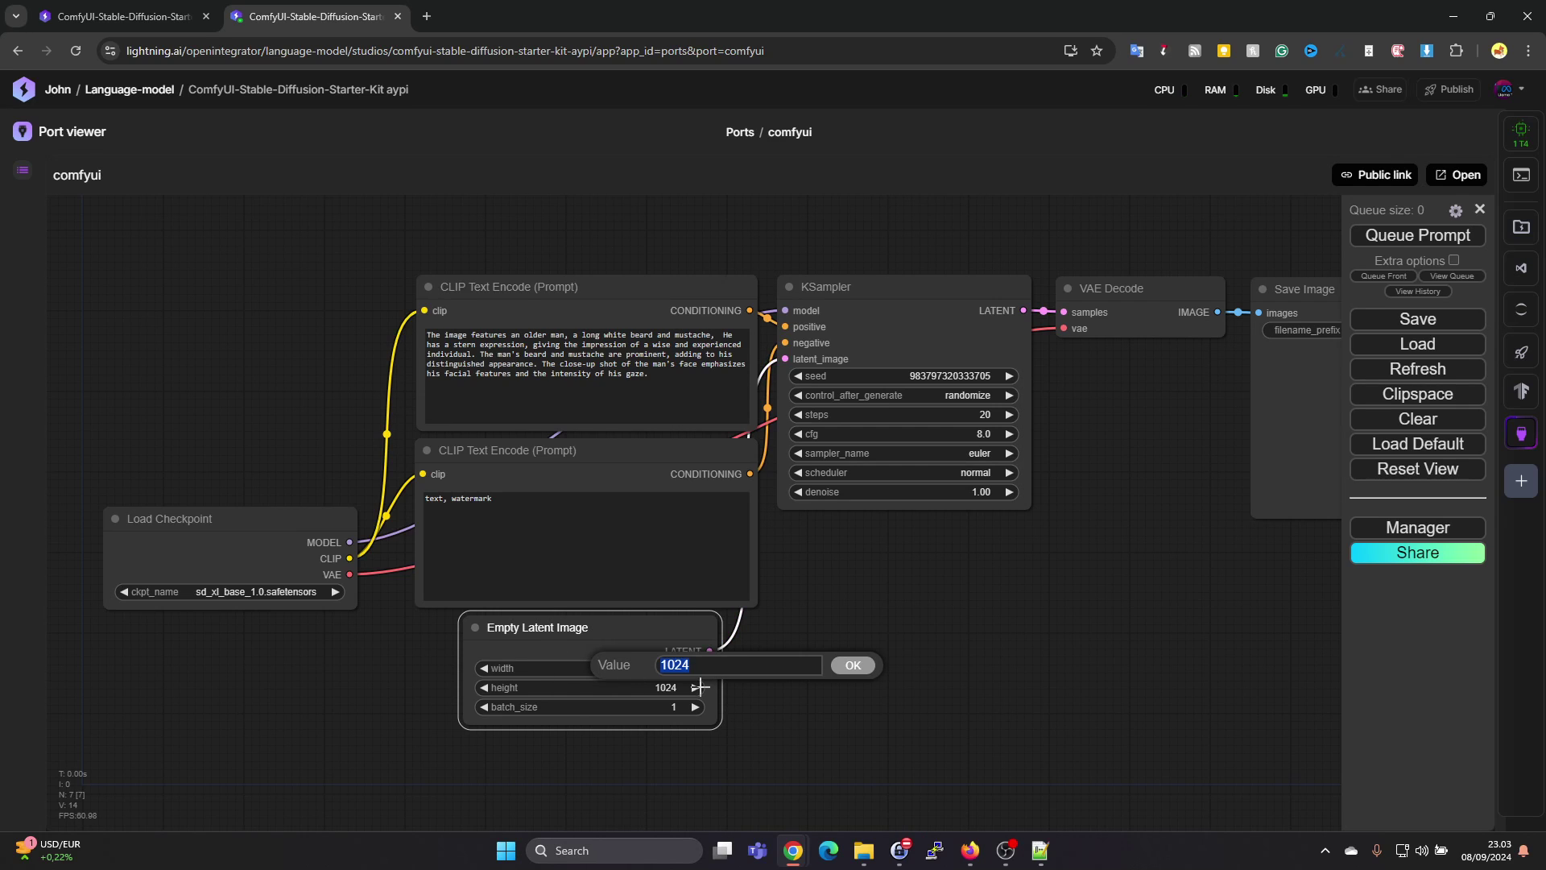
pyautogui.click(719, 700)
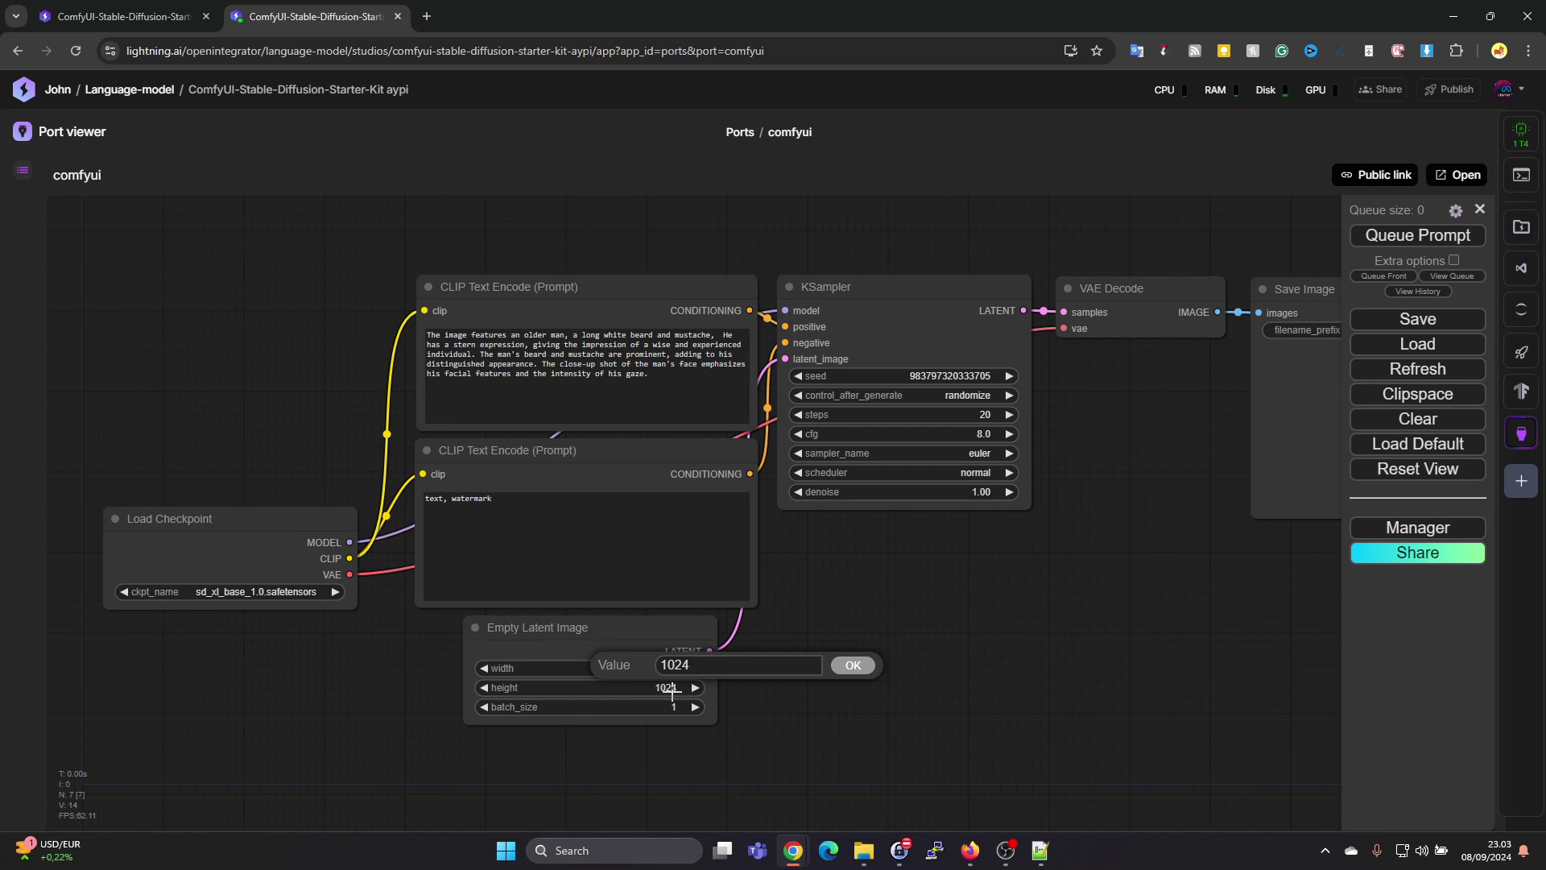
pyautogui.click(643, 693)
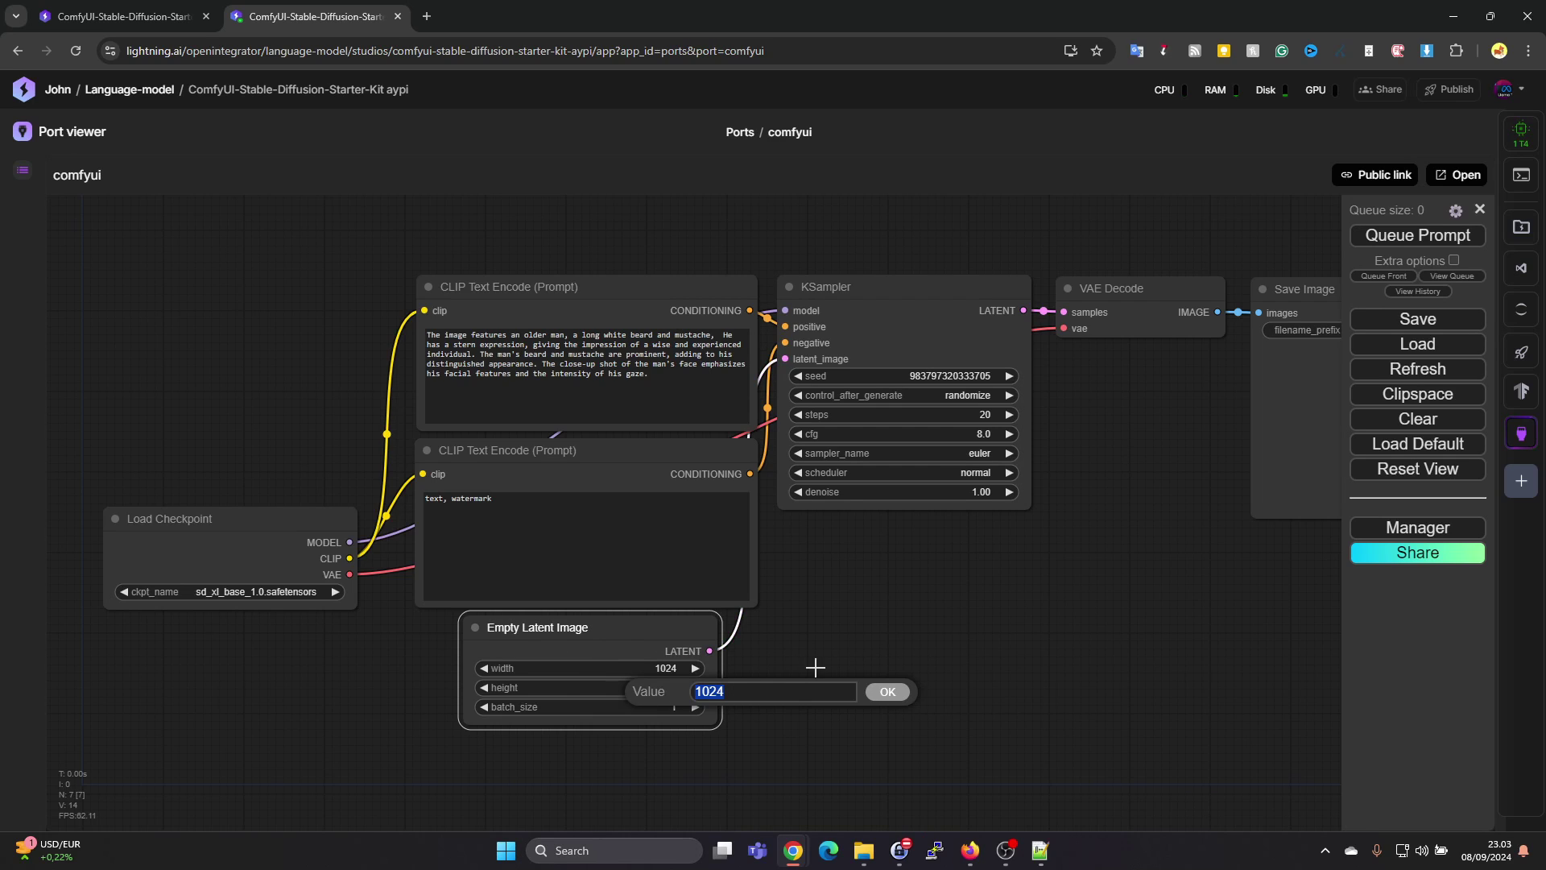
pyautogui.click(886, 691)
pyautogui.hscroll(2, 1039, 634)
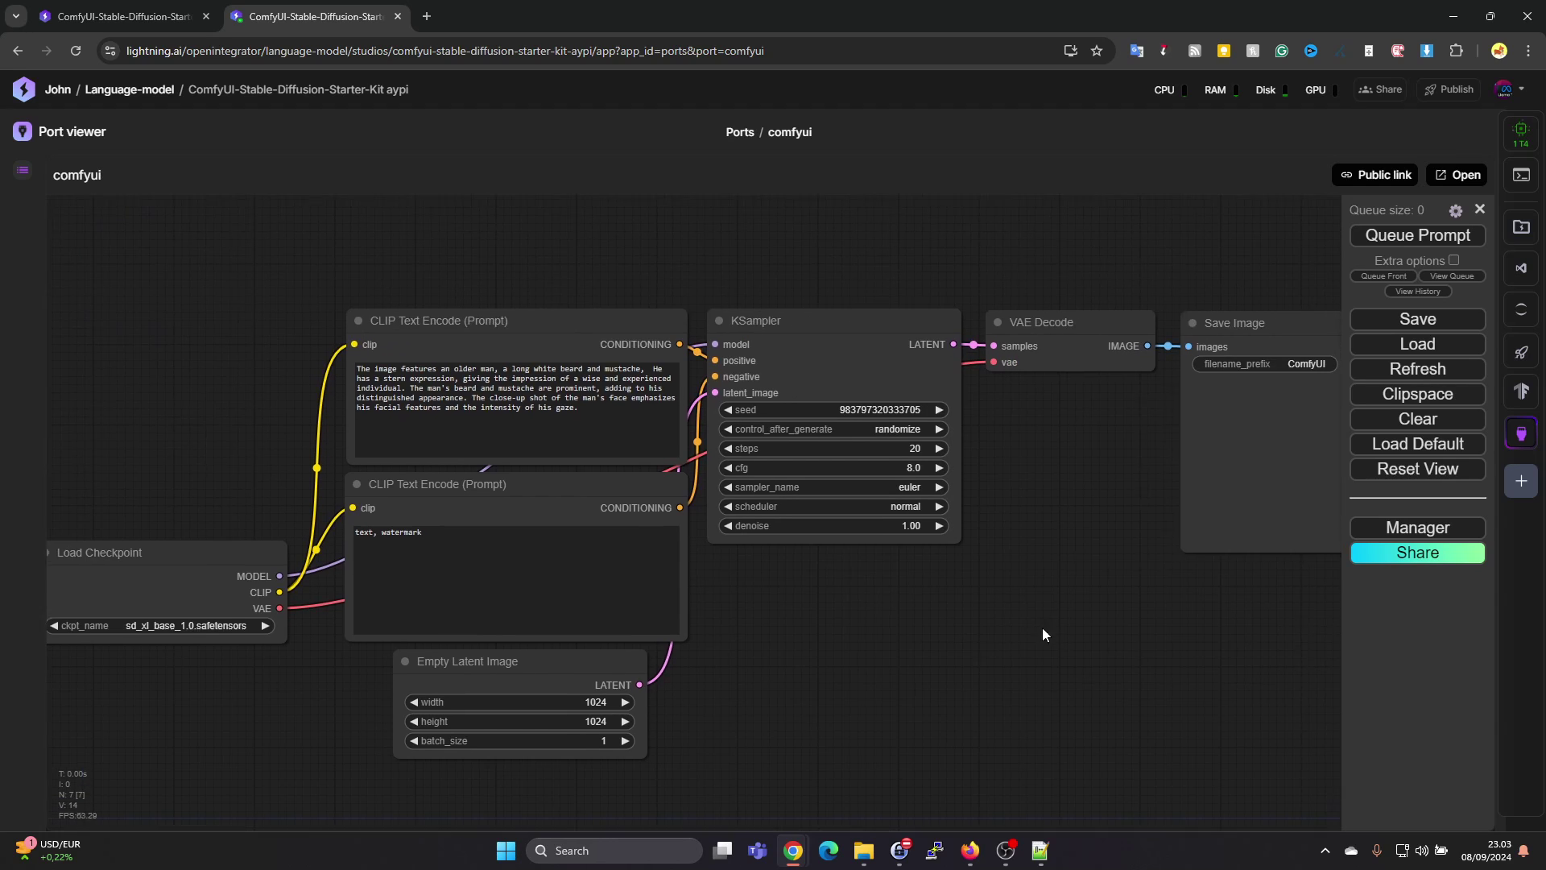
pyautogui.hscroll(1, 1039, 626)
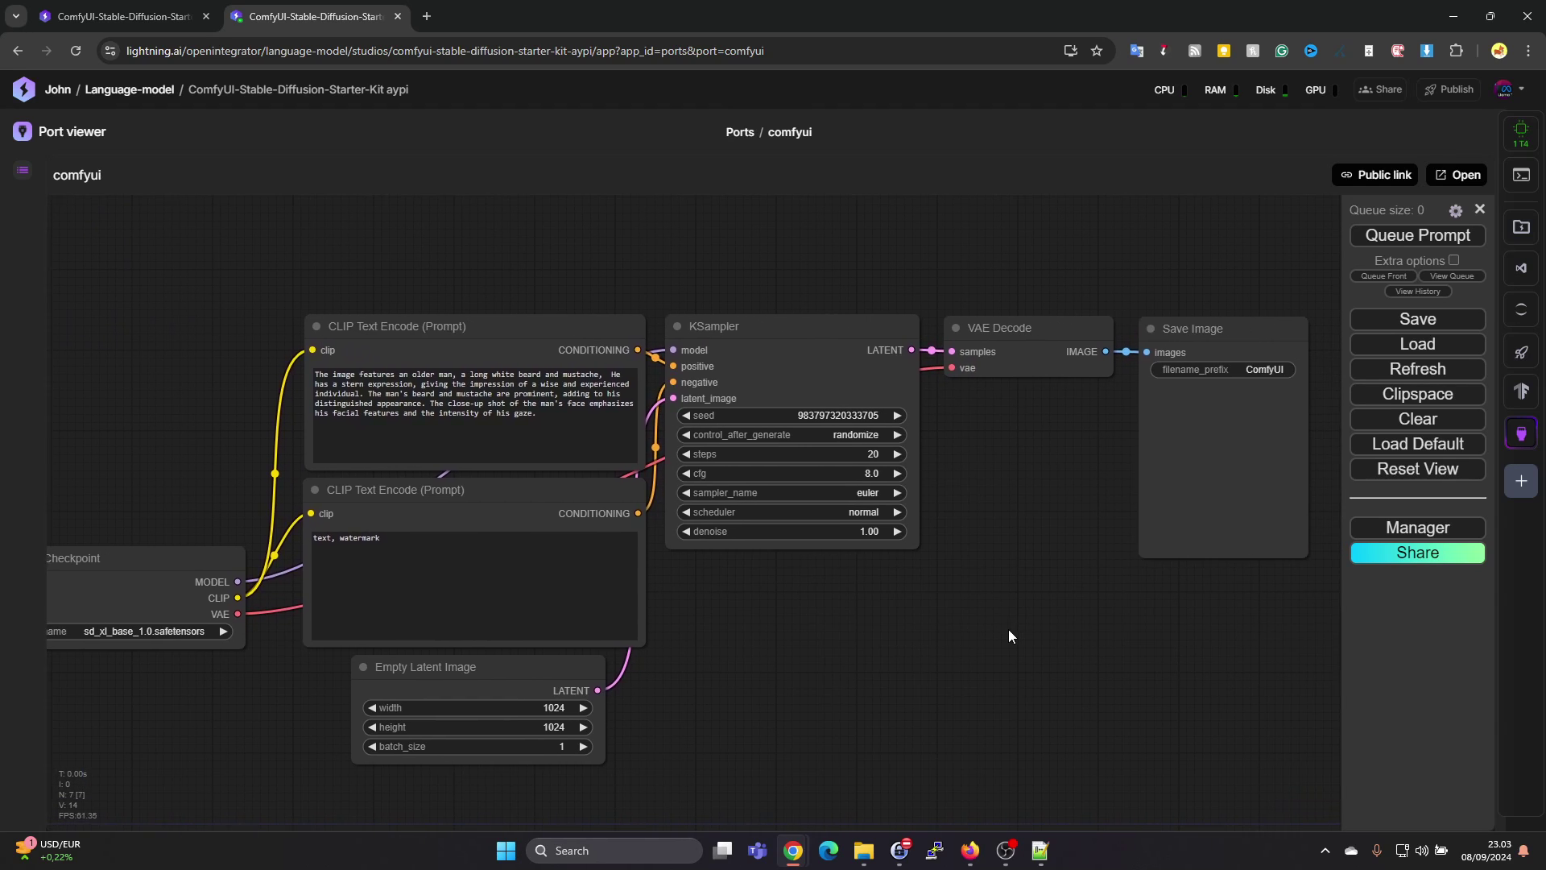
# Queue the SDXL base generation and open the resulting ComfyUI_00009_.png portrait at full size.
pyautogui.click(1400, 245)
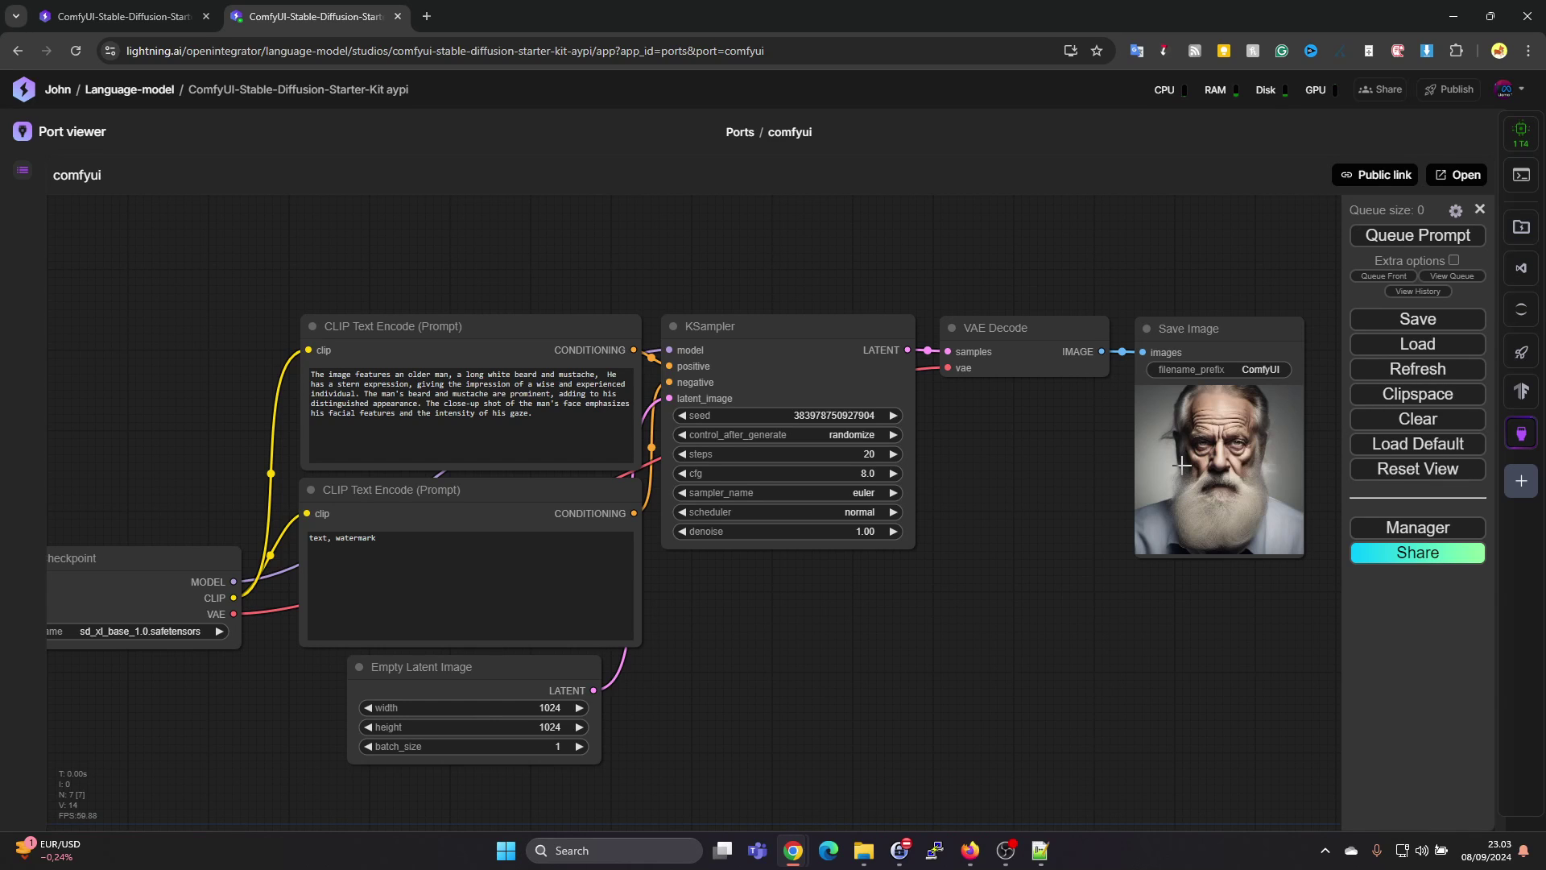
pyautogui.click(1182, 467)
pyautogui.rightClick(1182, 422)
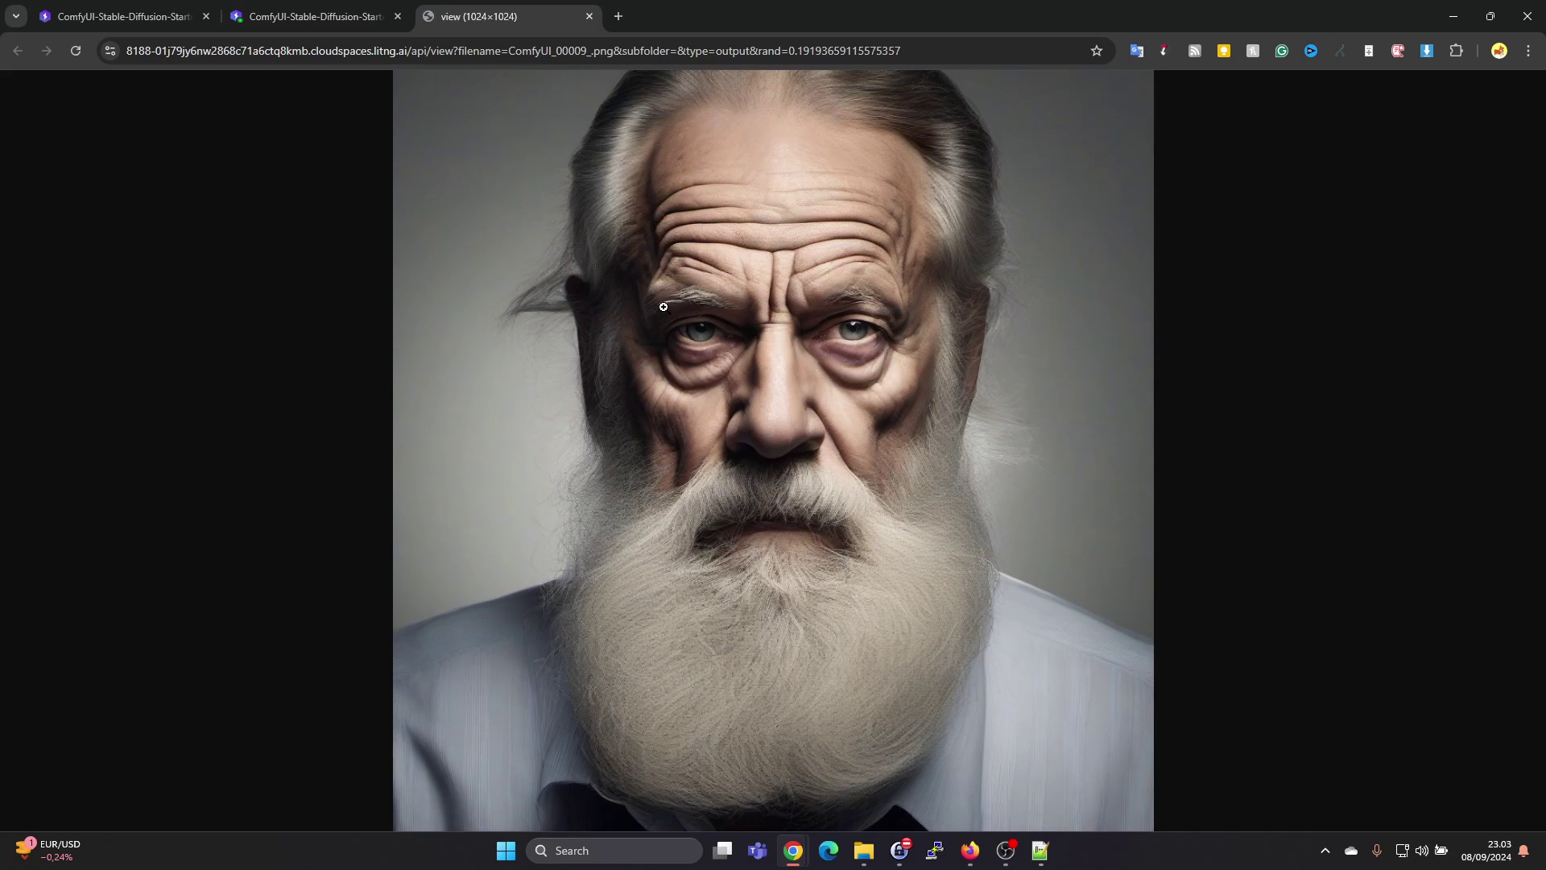
pyautogui.click(1005, 851)
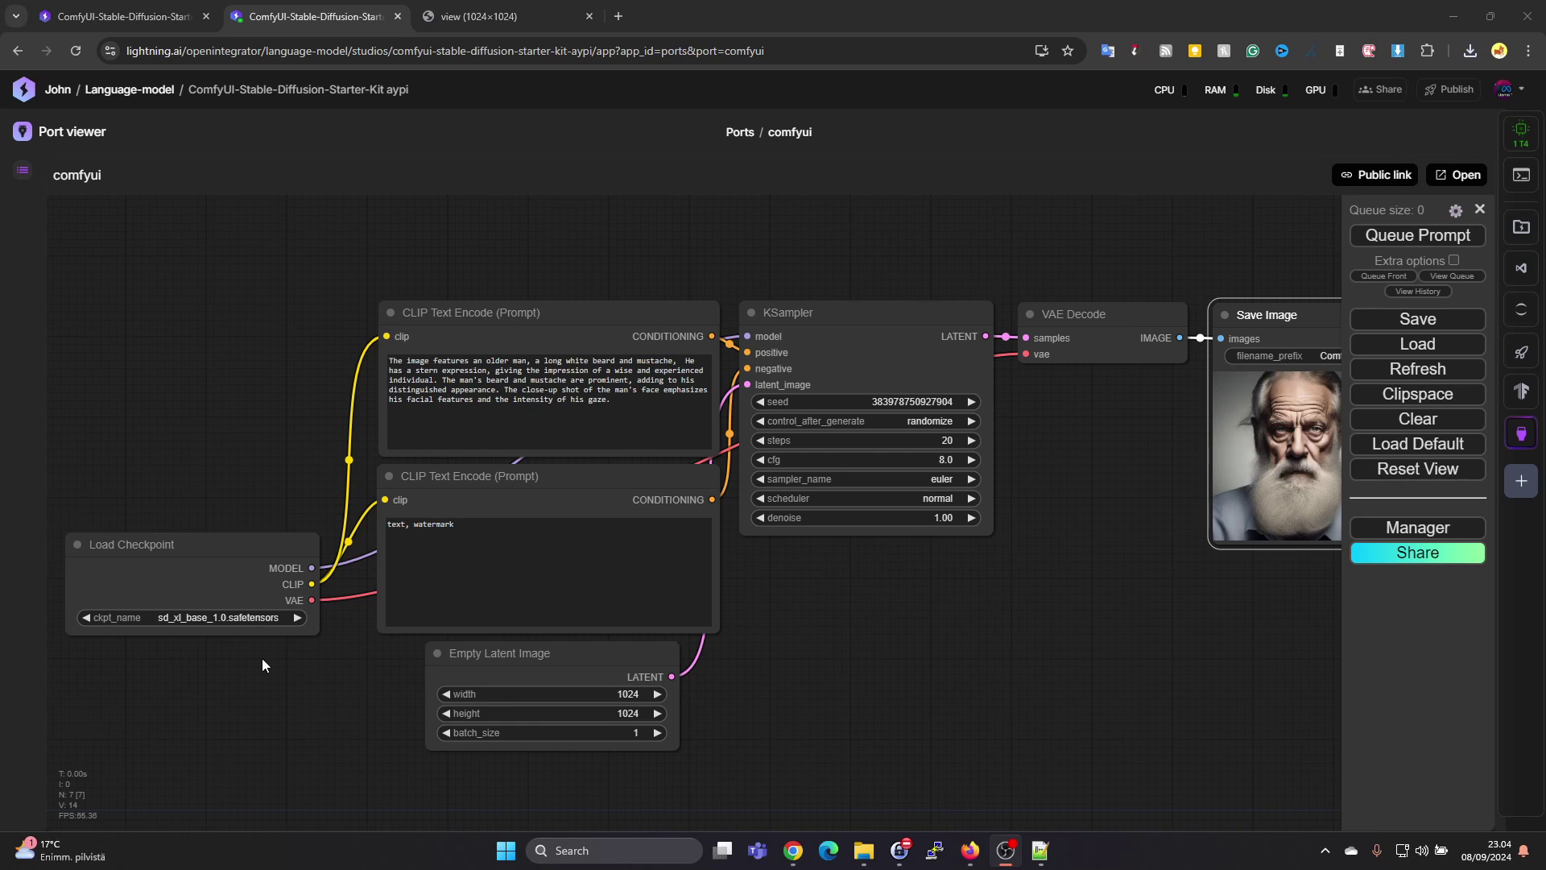
# Set Load Checkpoint's ckpt_name to sd_xl_refiner_1.0.safetensors and queue the same prompt again.
pyautogui.click(288, 619)
pyautogui.click(245, 617)
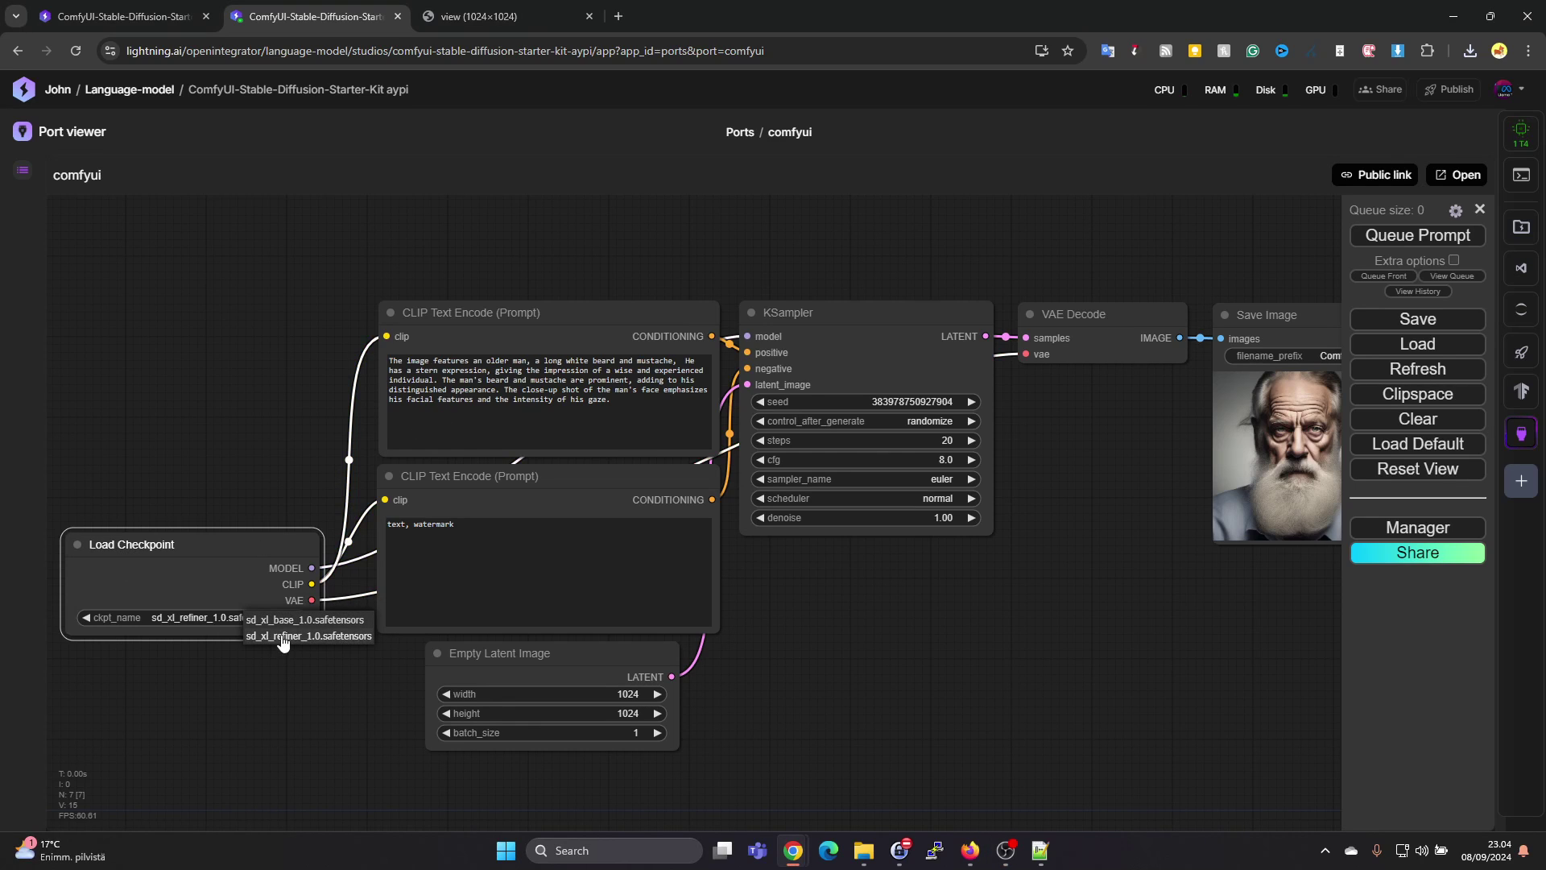
pyautogui.click(283, 674)
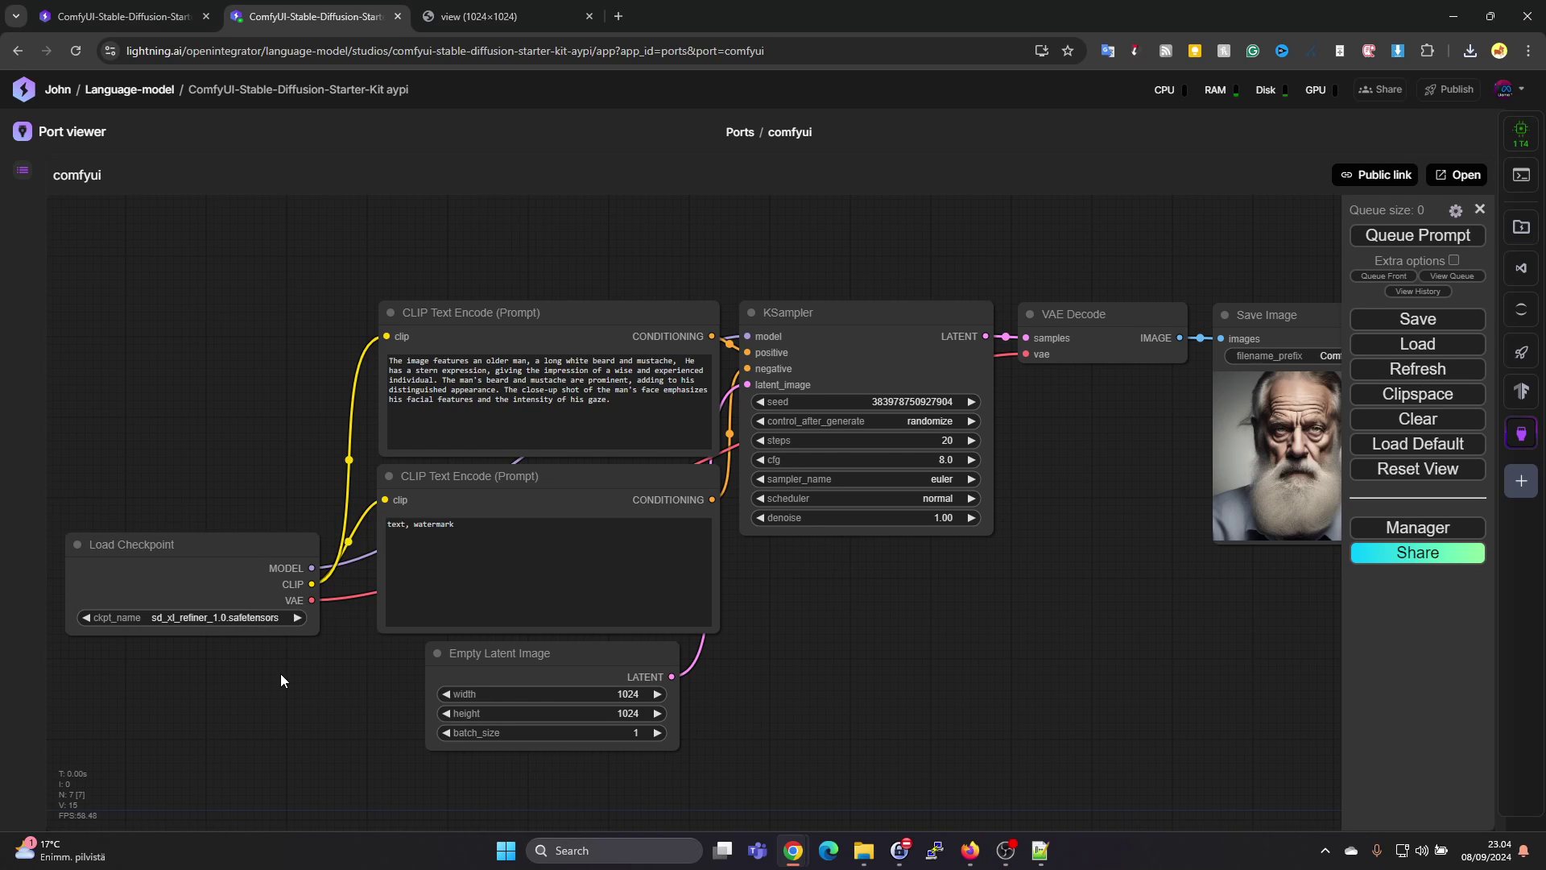
pyautogui.click(246, 617)
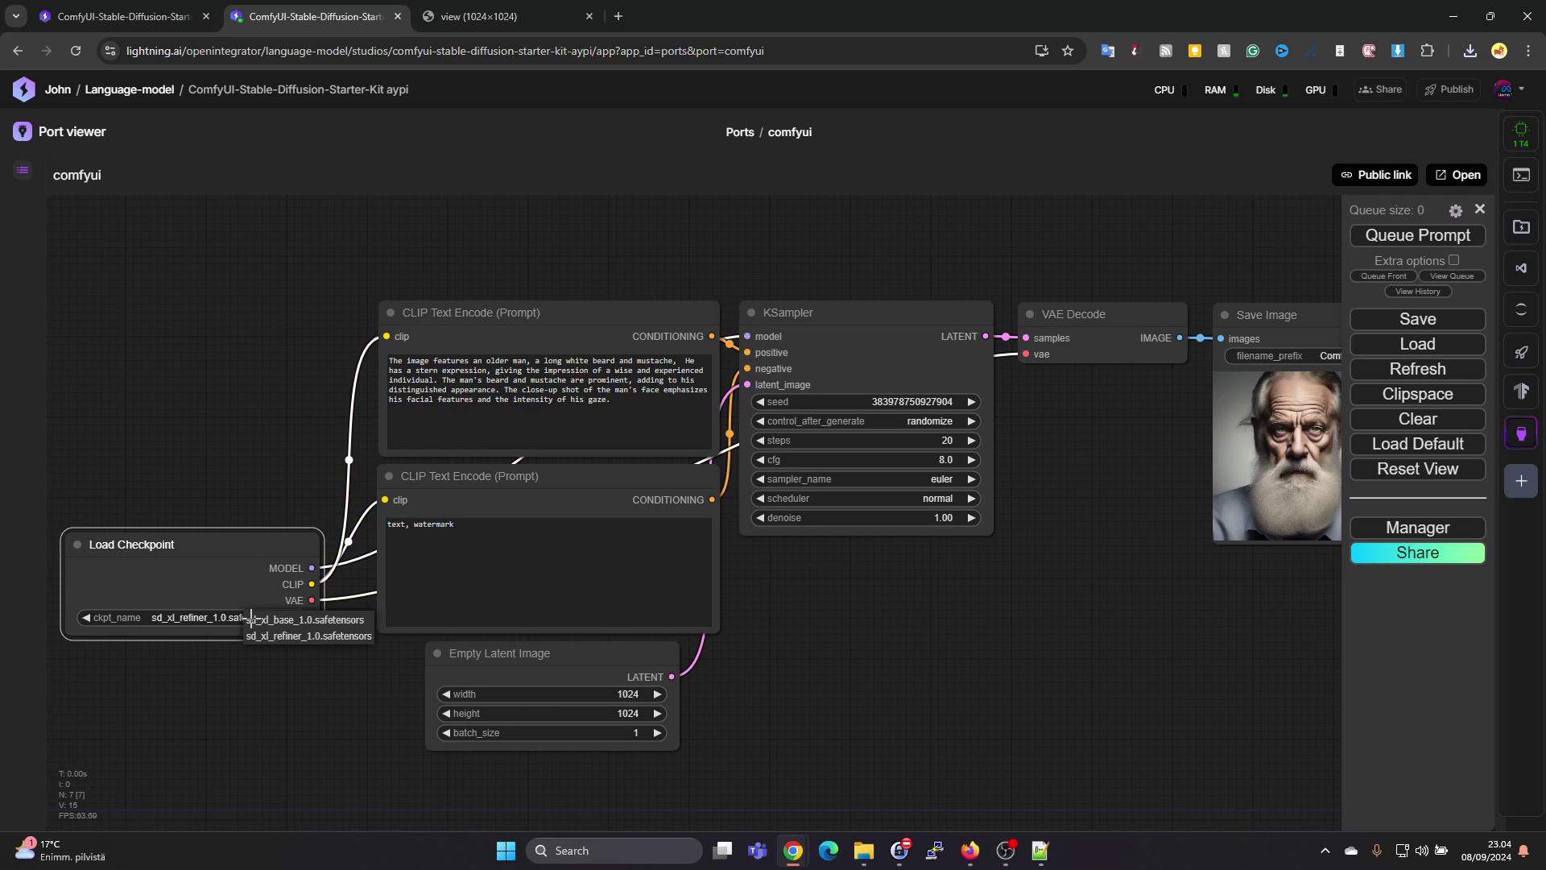
pyautogui.click(296, 637)
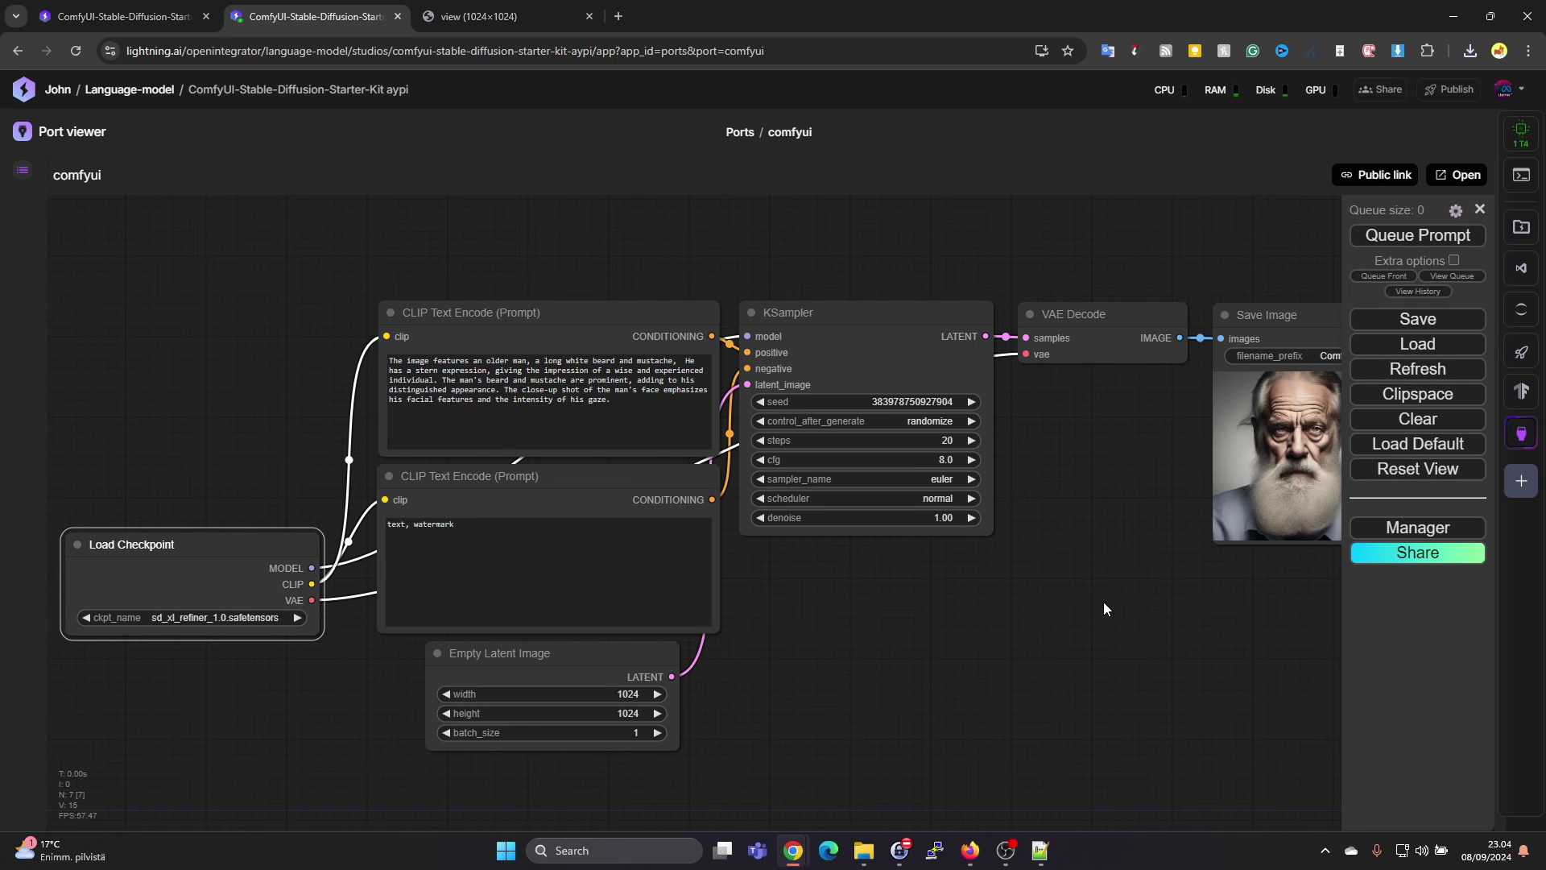
pyautogui.moveTo(1099, 602); pyautogui.dragTo(1045, 607)
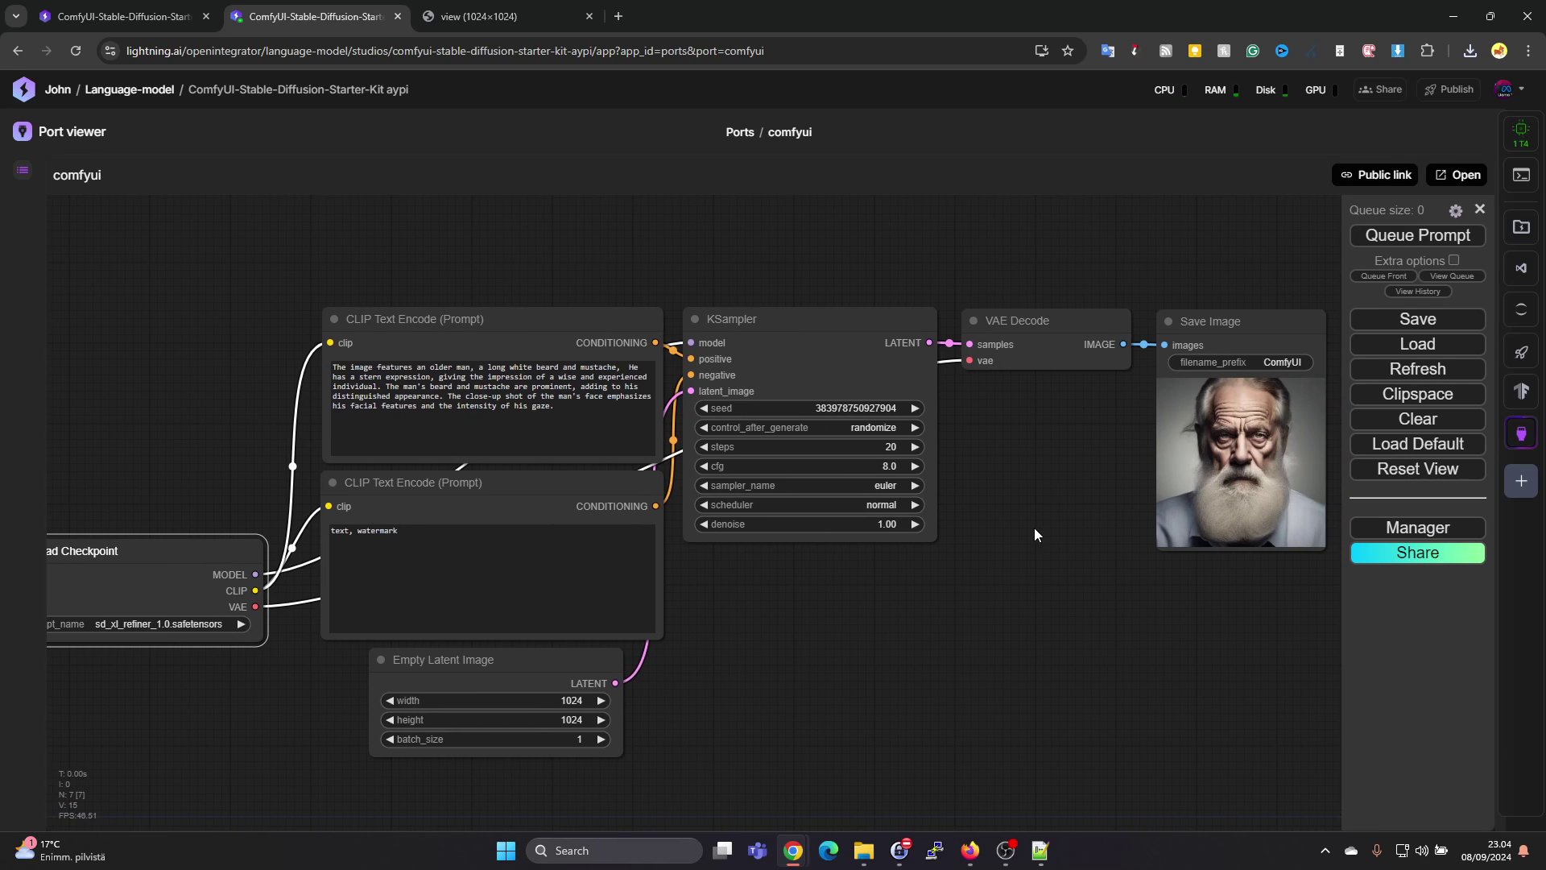
pyautogui.click(1423, 247)
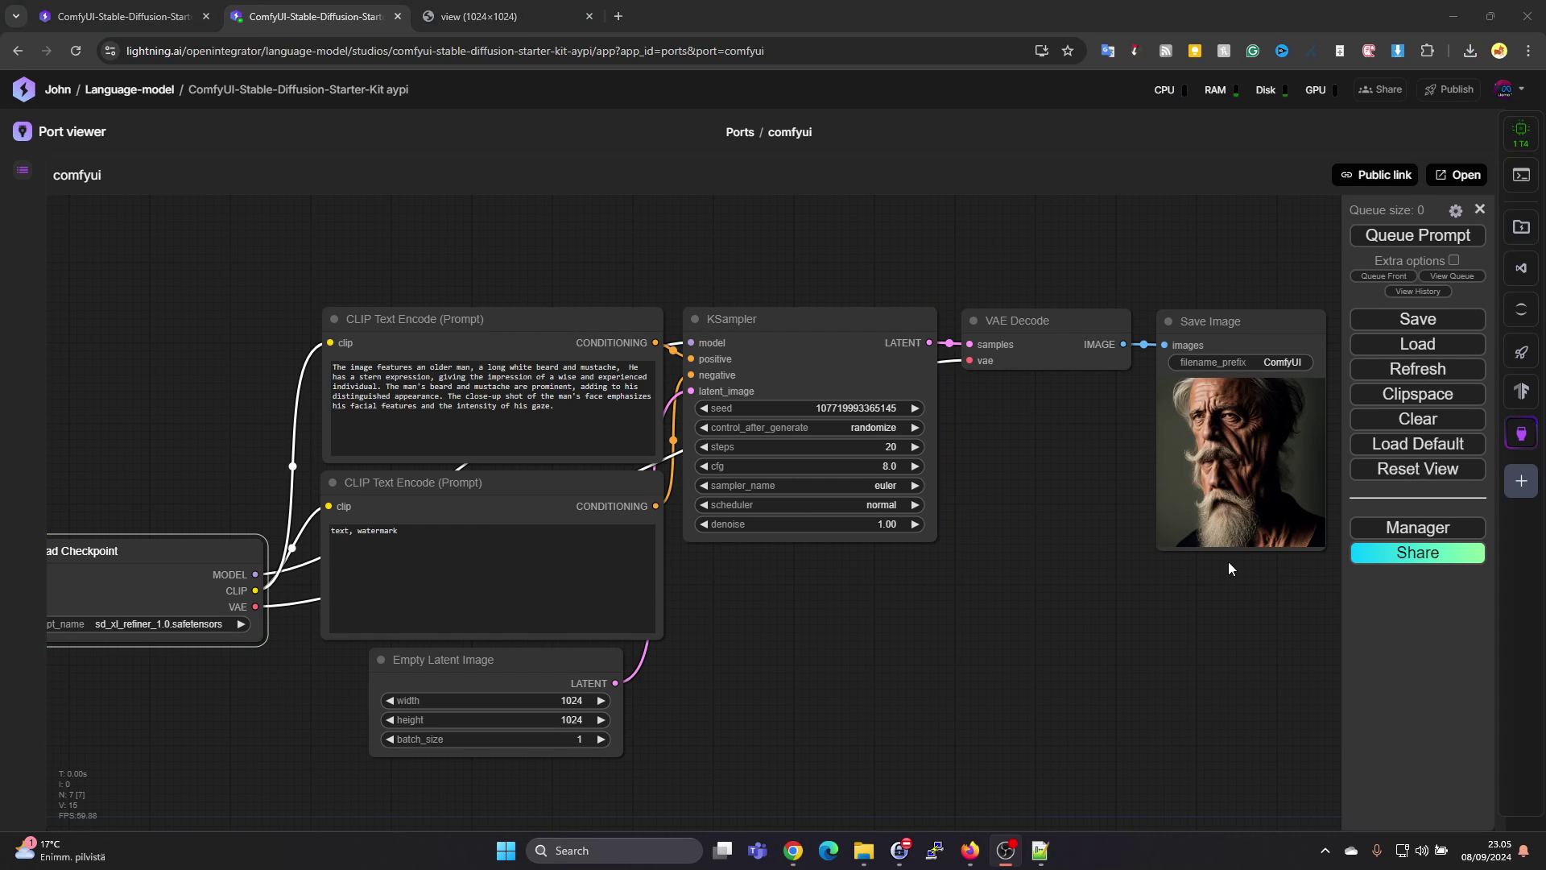
# Open the refiner's ComfyUI_00010_.png portrait at full size, then bring the Load Checkpoint node back into view.
pyautogui.rightClick(1227, 428)
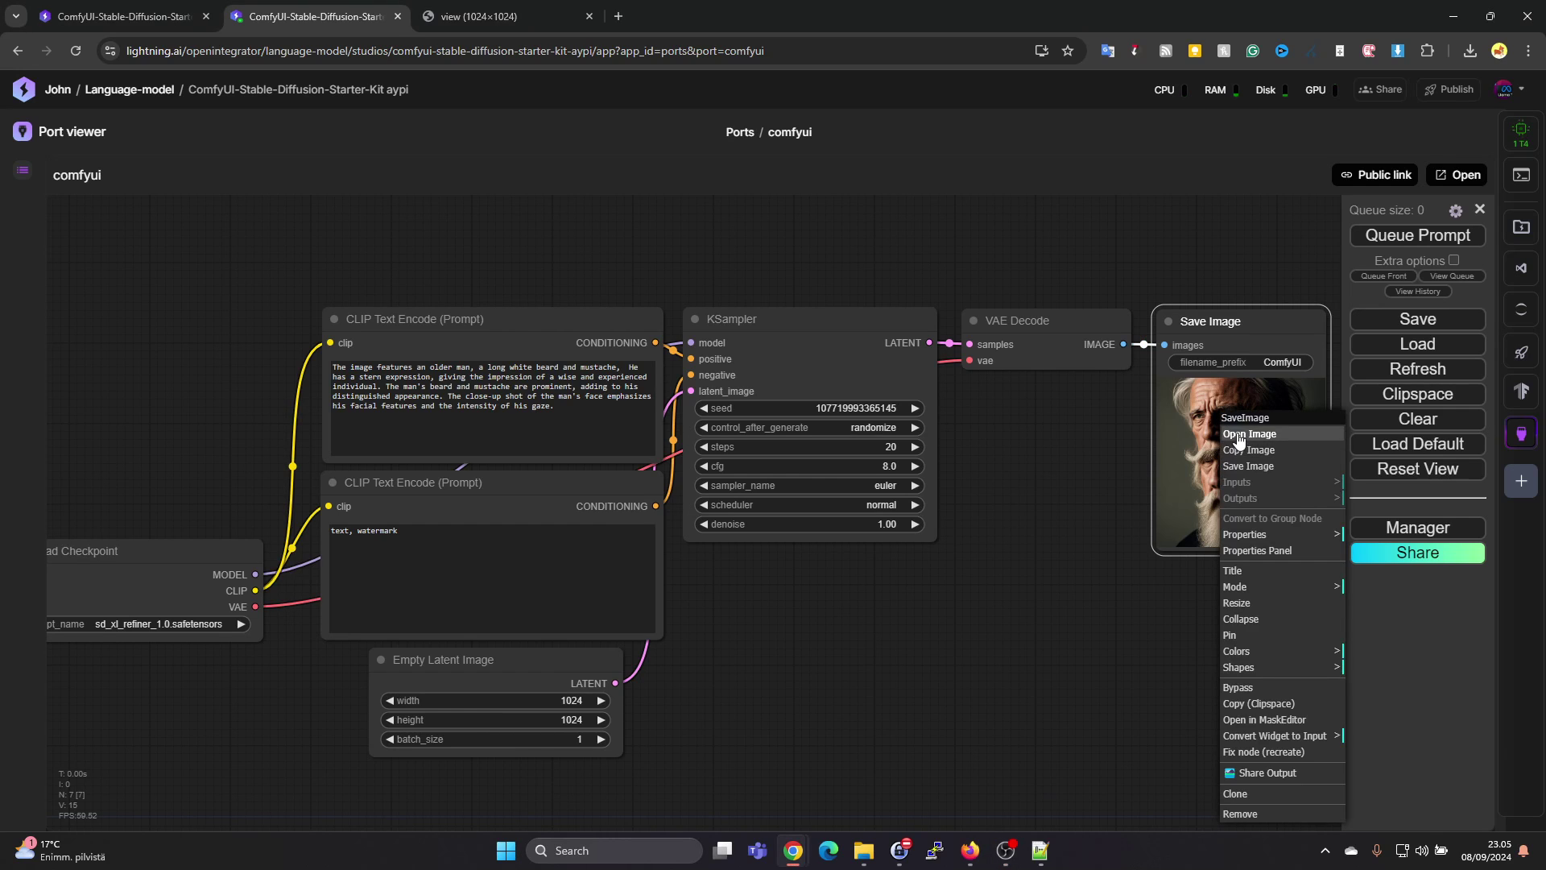
pyautogui.click(1238, 435)
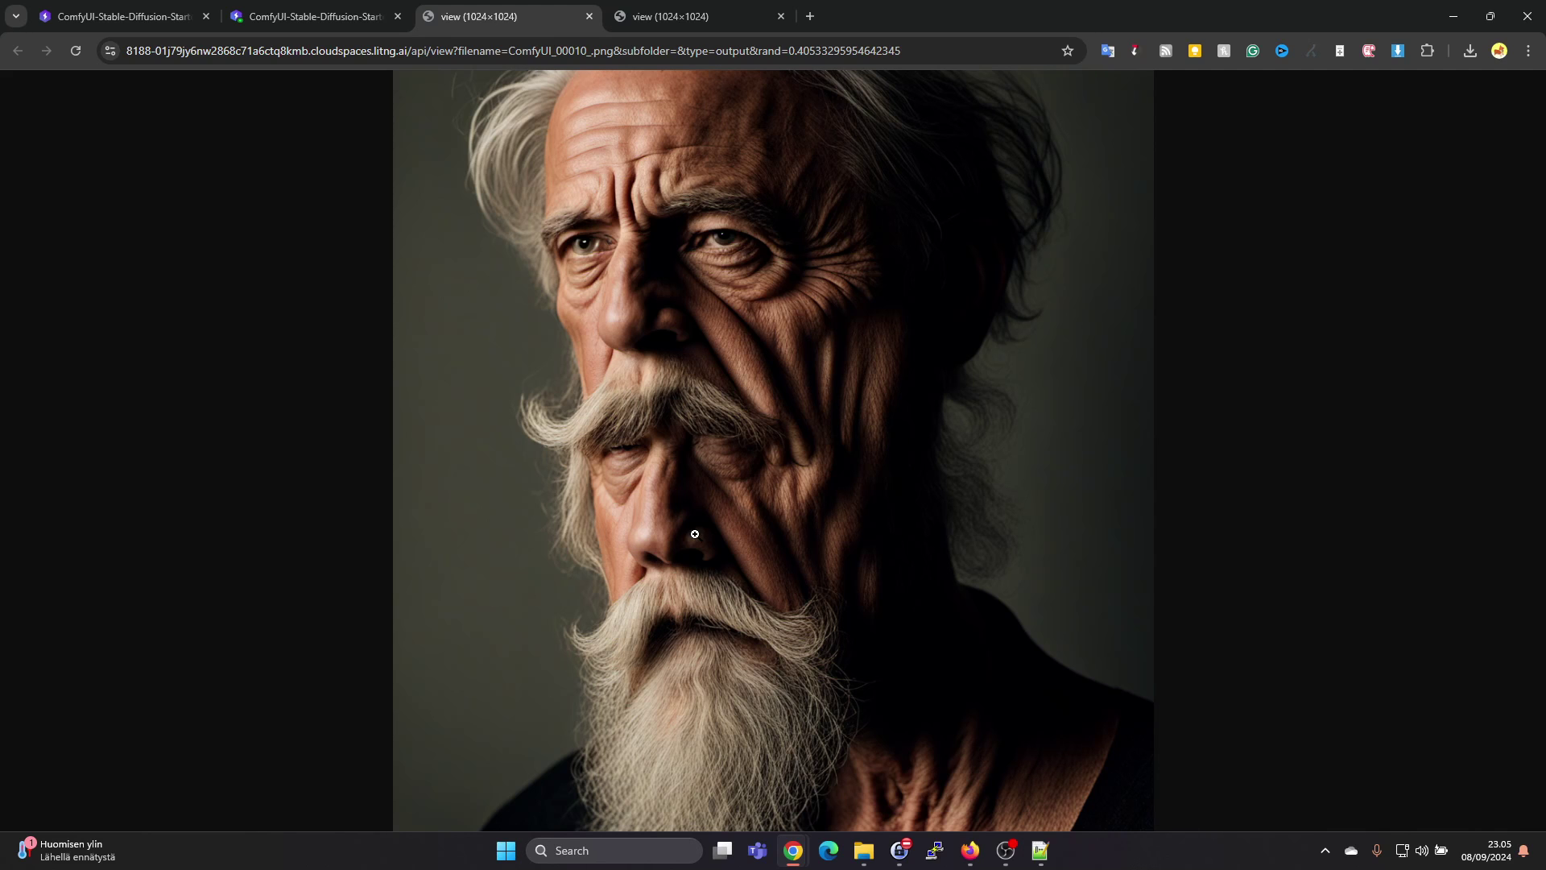
pyautogui.click(309, 20)
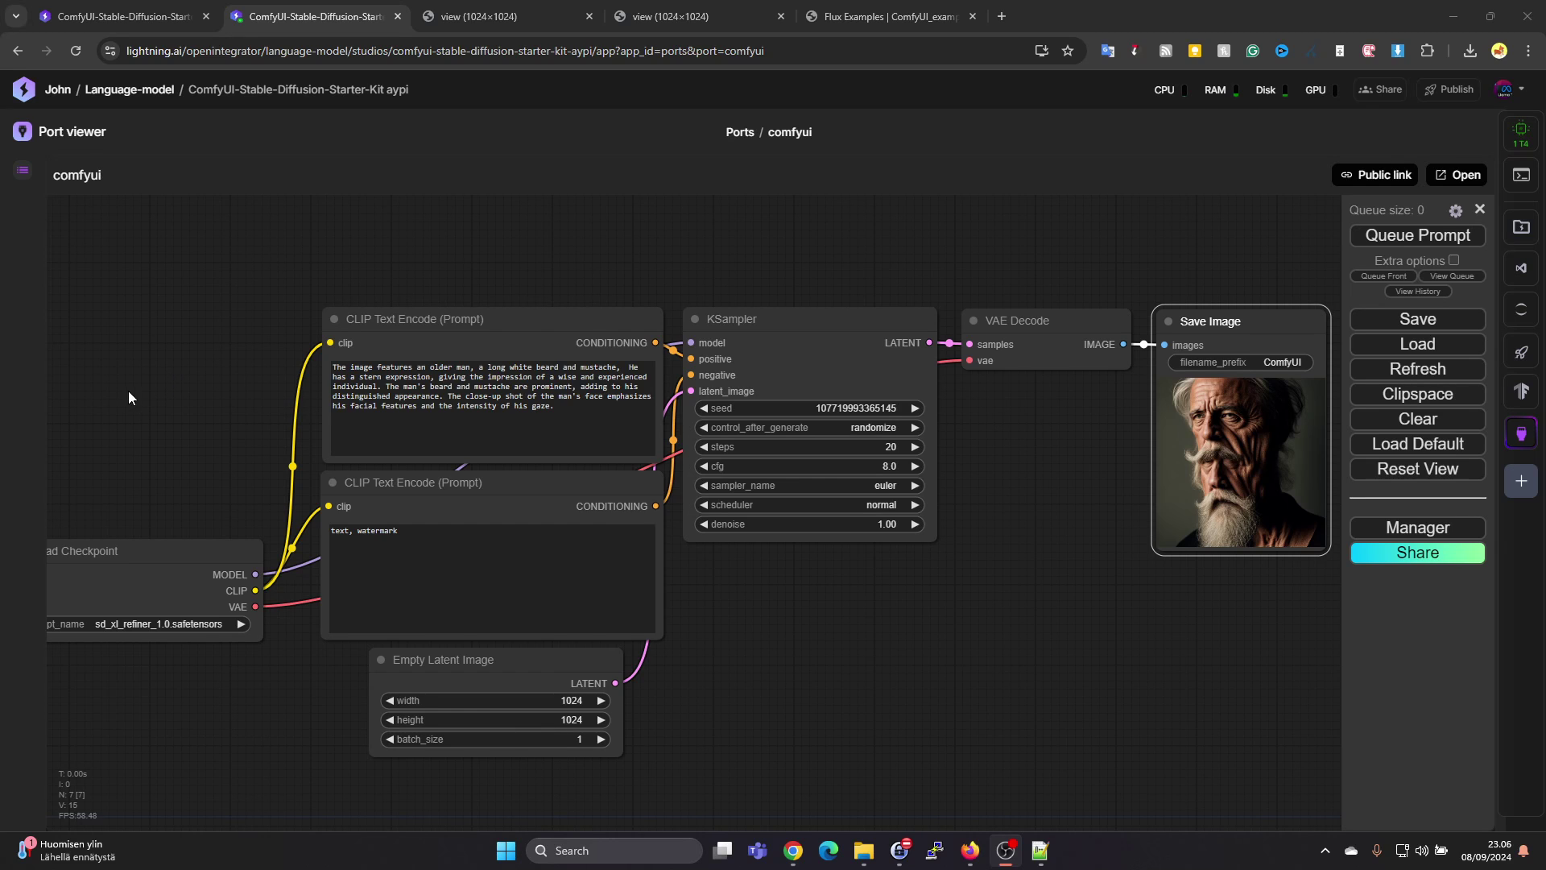
pyautogui.moveTo(128, 390); pyautogui.dragTo(256, 393)
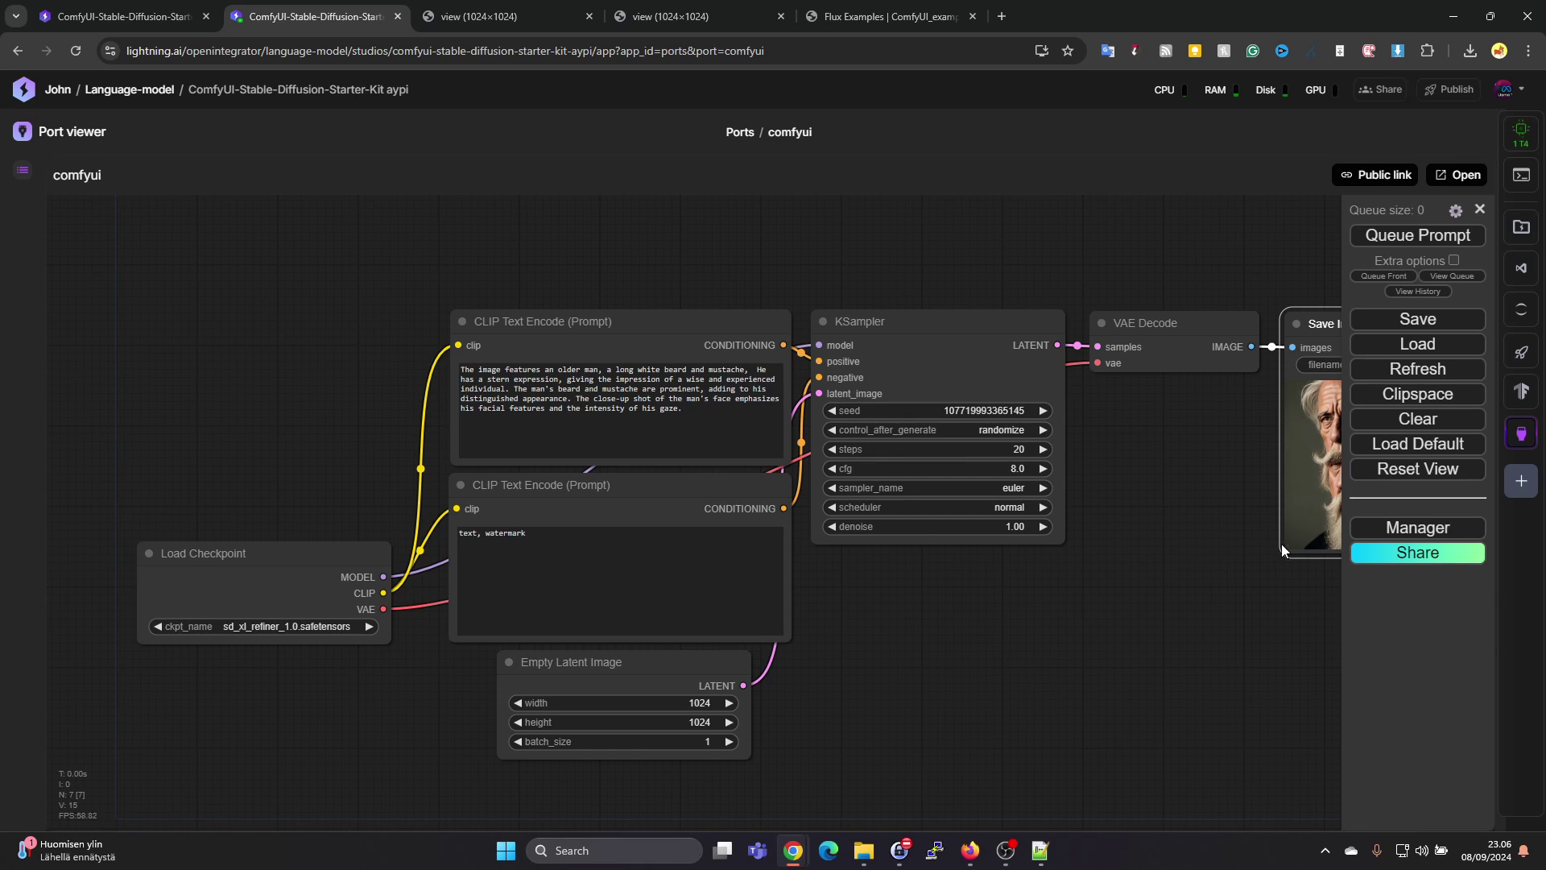
# In the Model Manager, filter the list to Not Installed checkpoint models.
pyautogui.click(1419, 528)
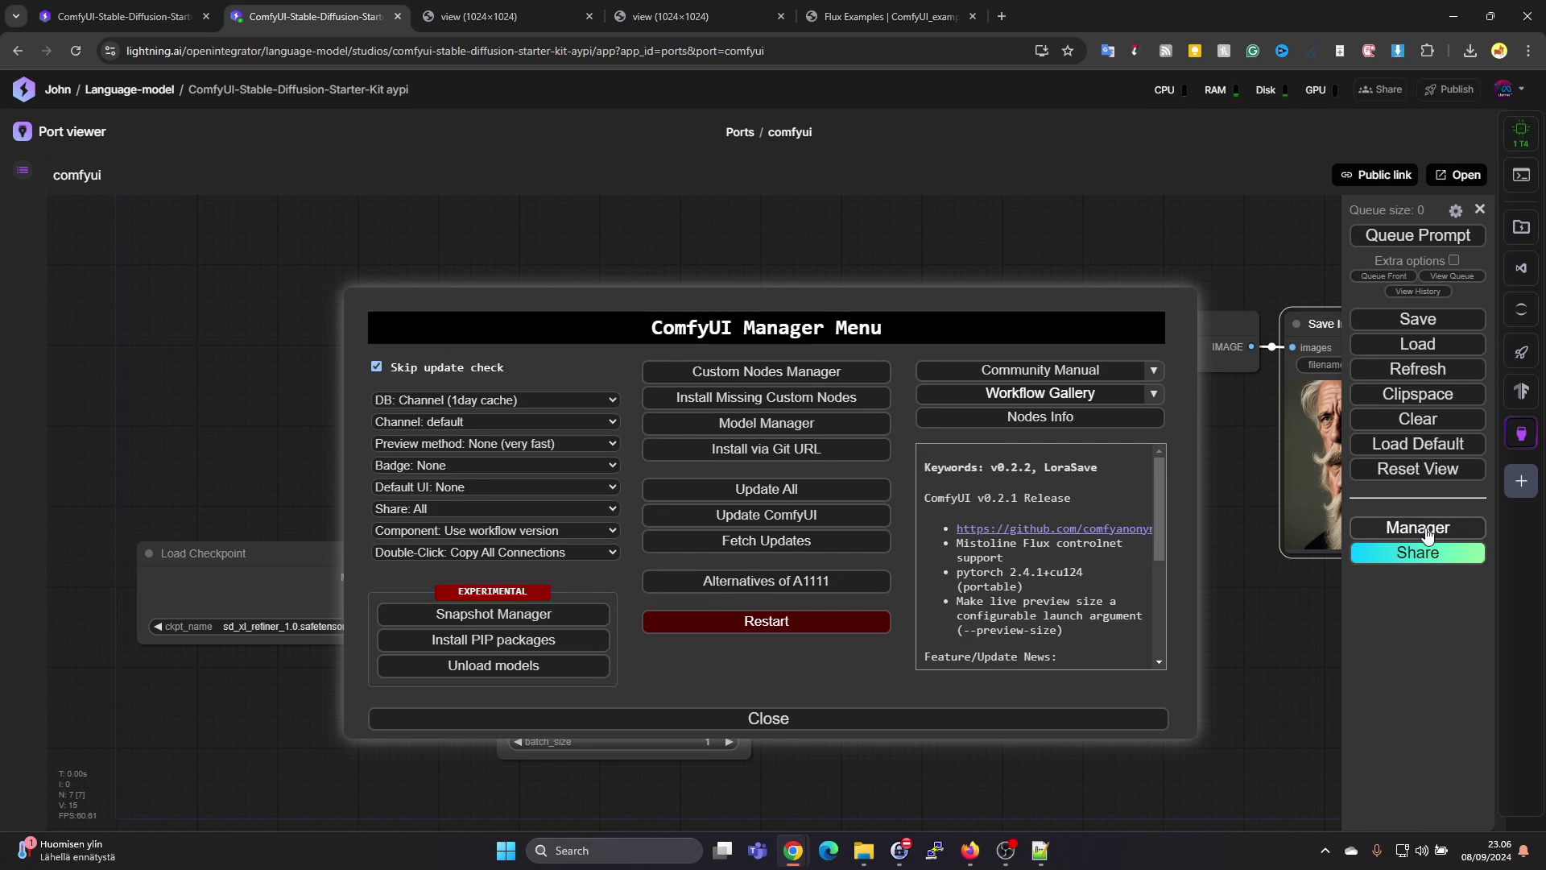
pyautogui.click(780, 428)
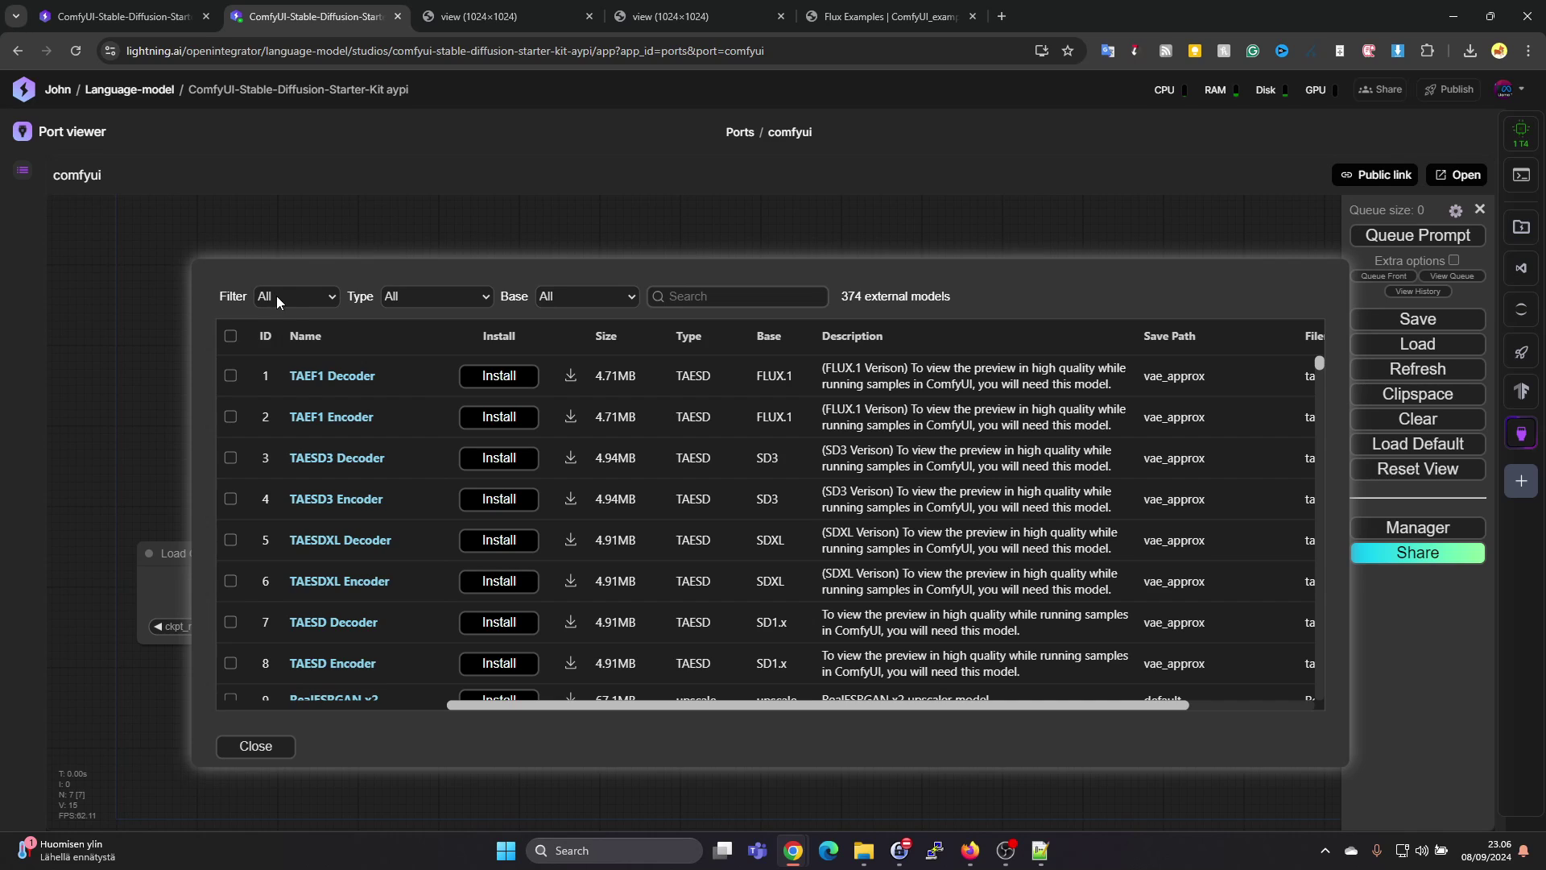
pyautogui.click(289, 297)
pyautogui.click(300, 358)
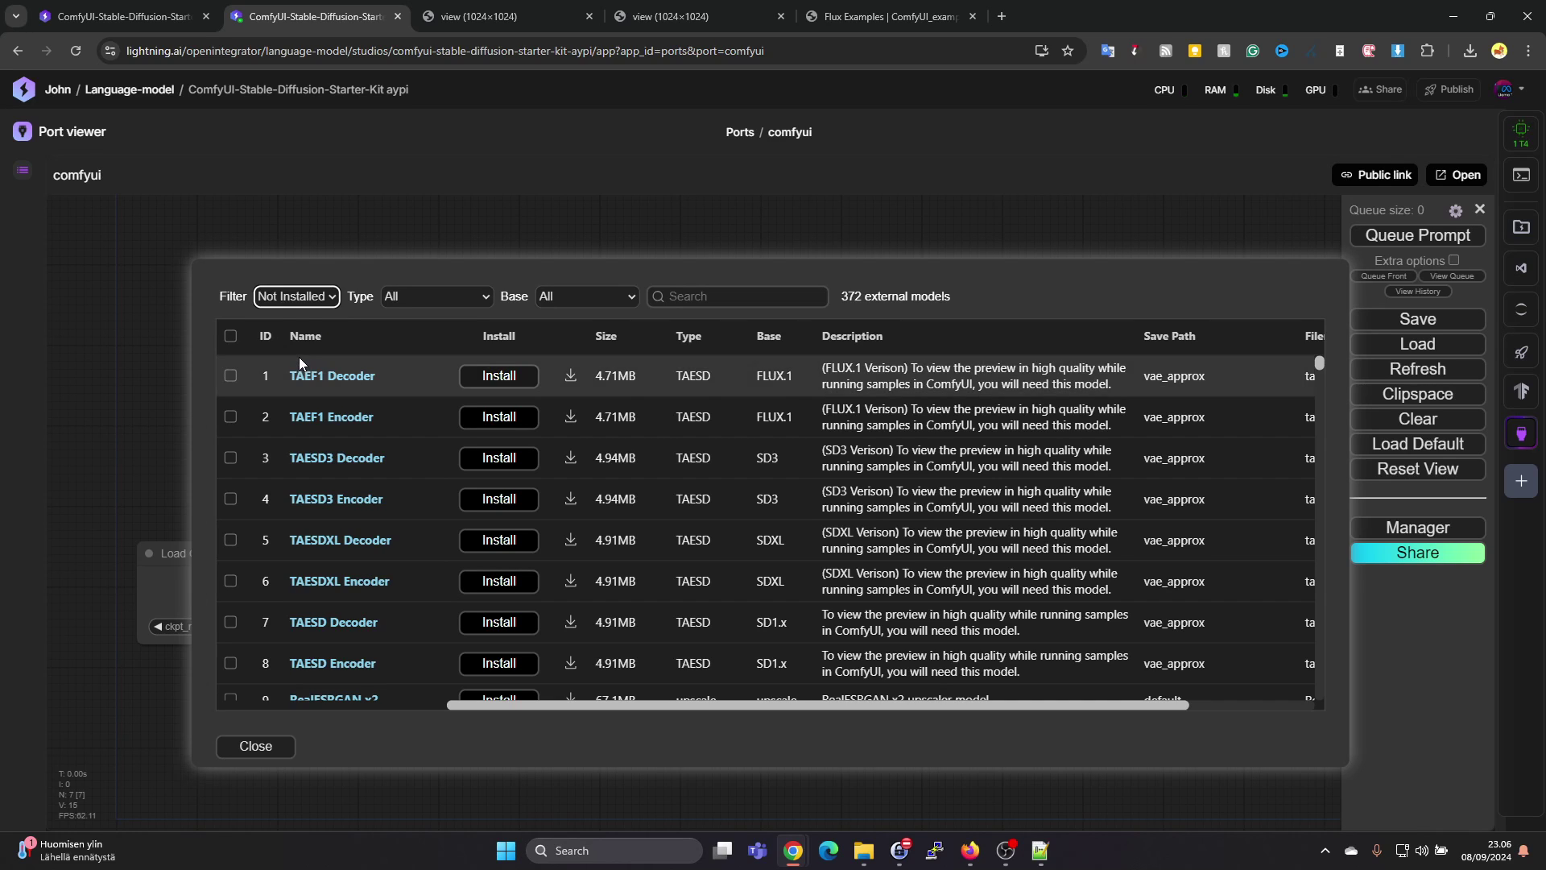
pyautogui.click(476, 298)
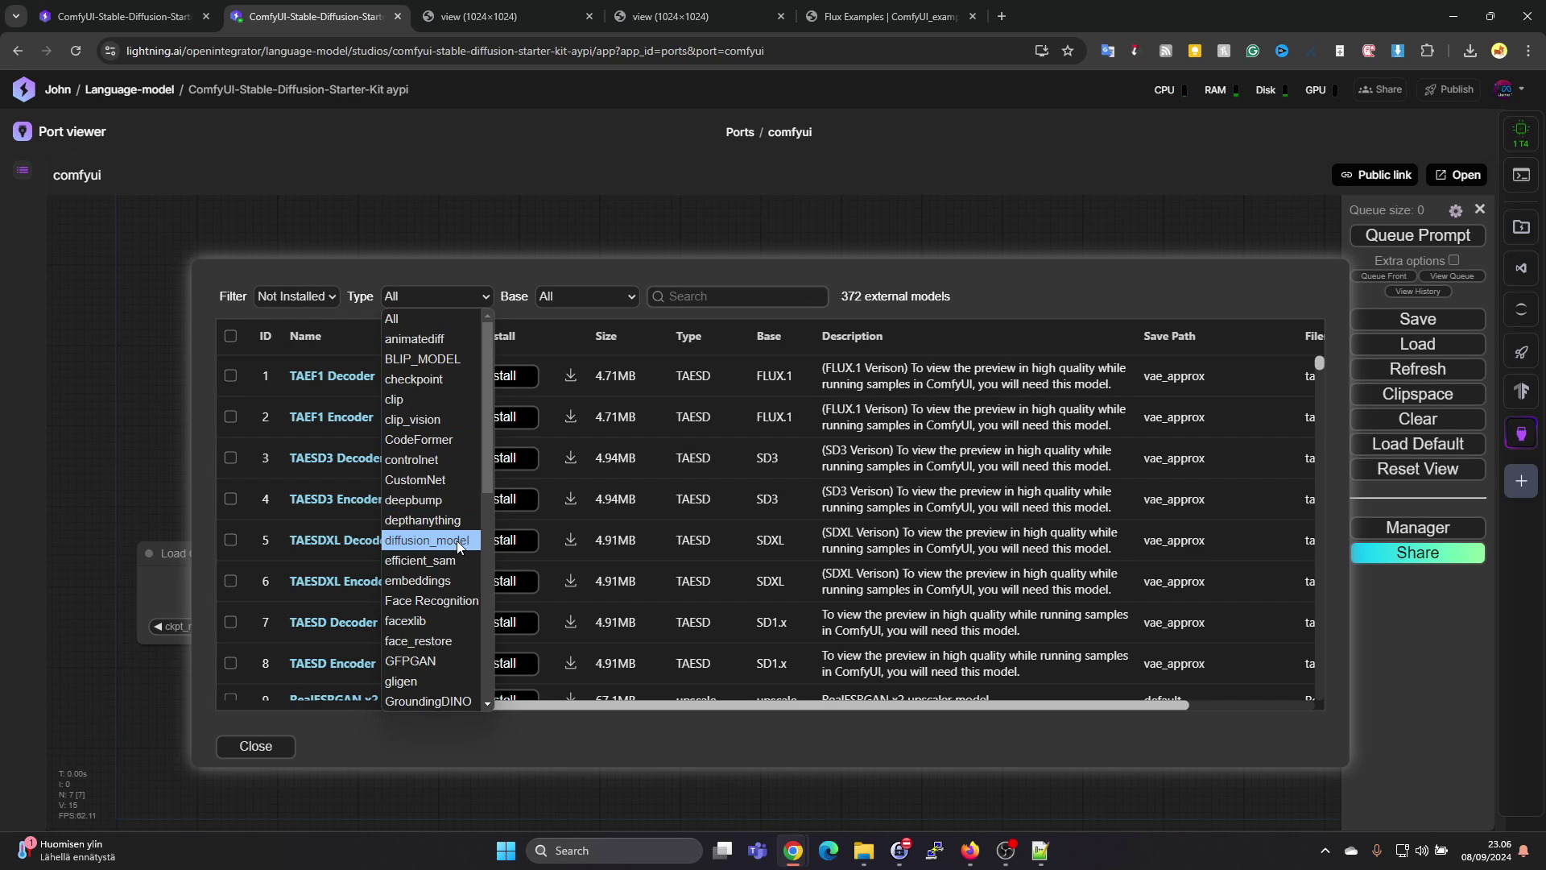
pyautogui.press('Down')
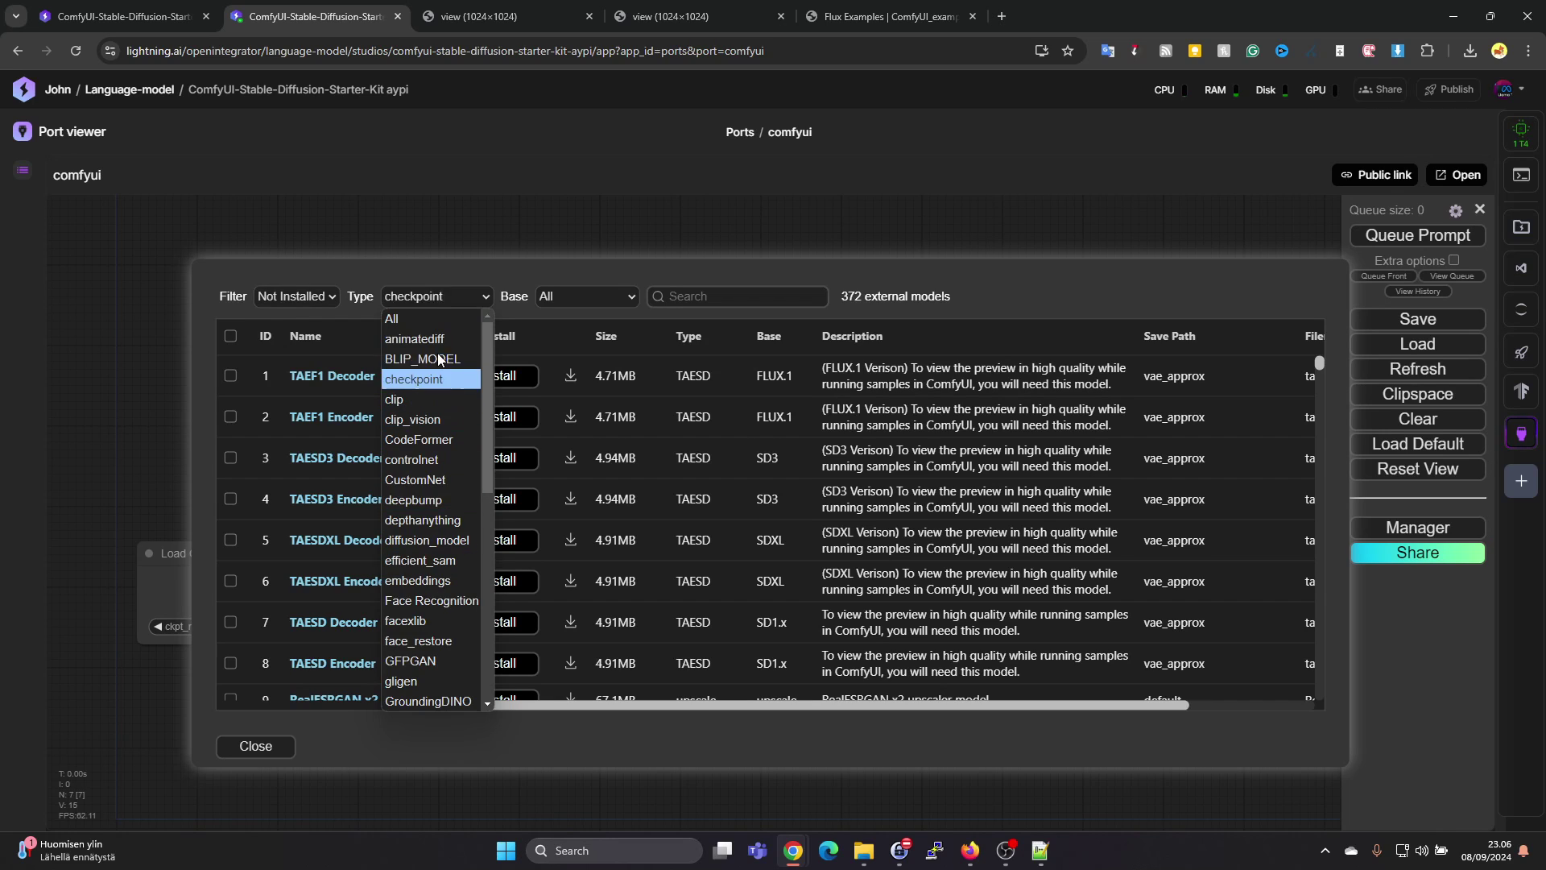
pyautogui.click(431, 379)
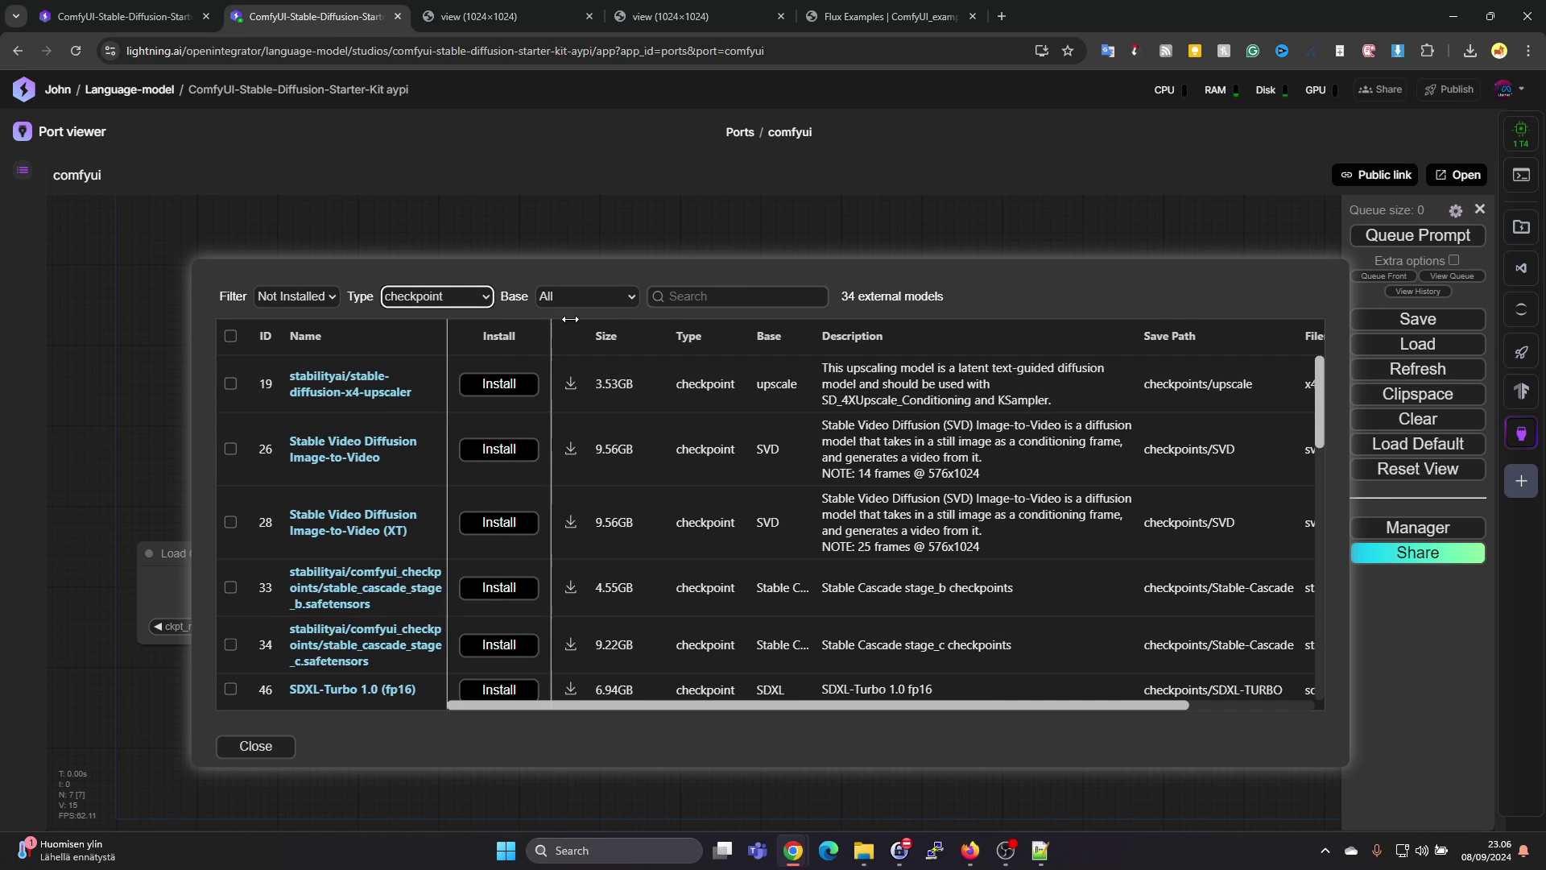
# Search 'flux' and install the FLUX.1 [schnell] fp8 checkpoint.
pyautogui.click(707, 298)
pyautogui.write('flux')
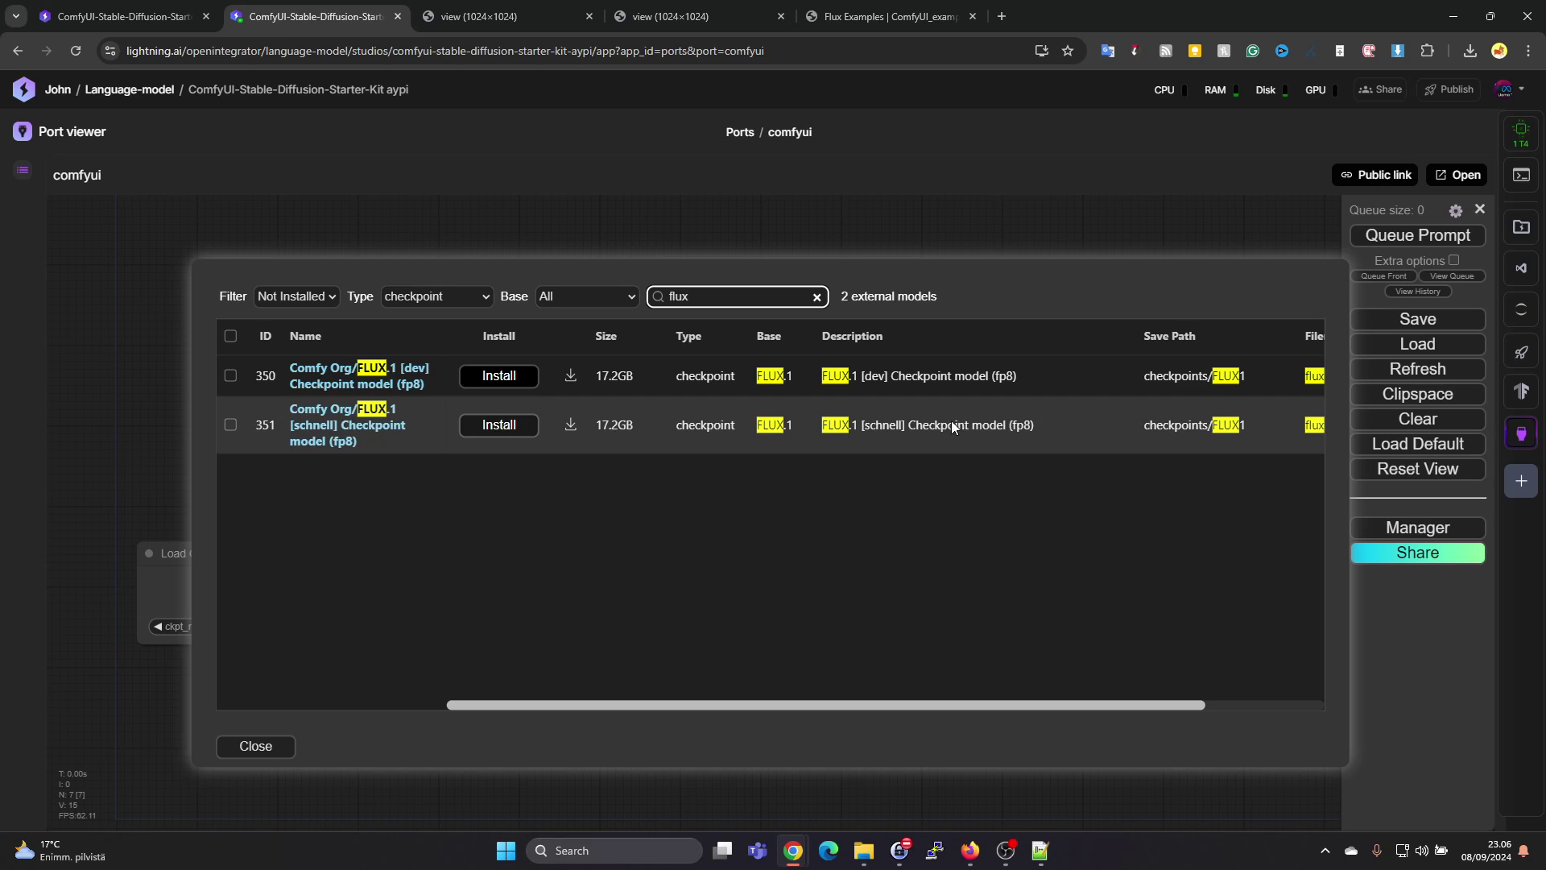
pyautogui.click(486, 427)
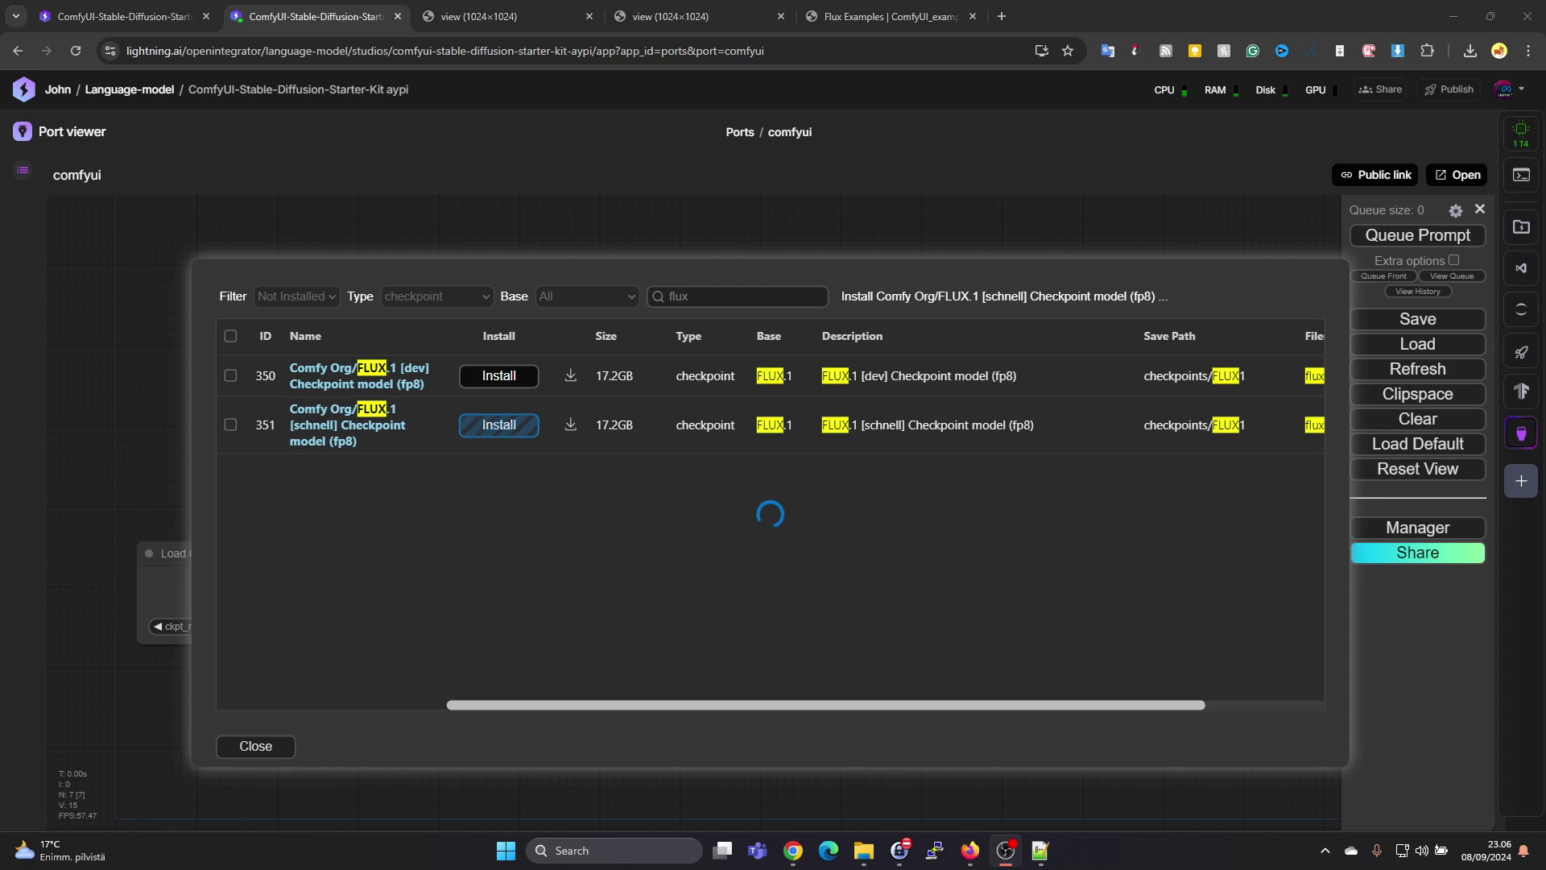
pyautogui.hotkey('ctrl', '5')
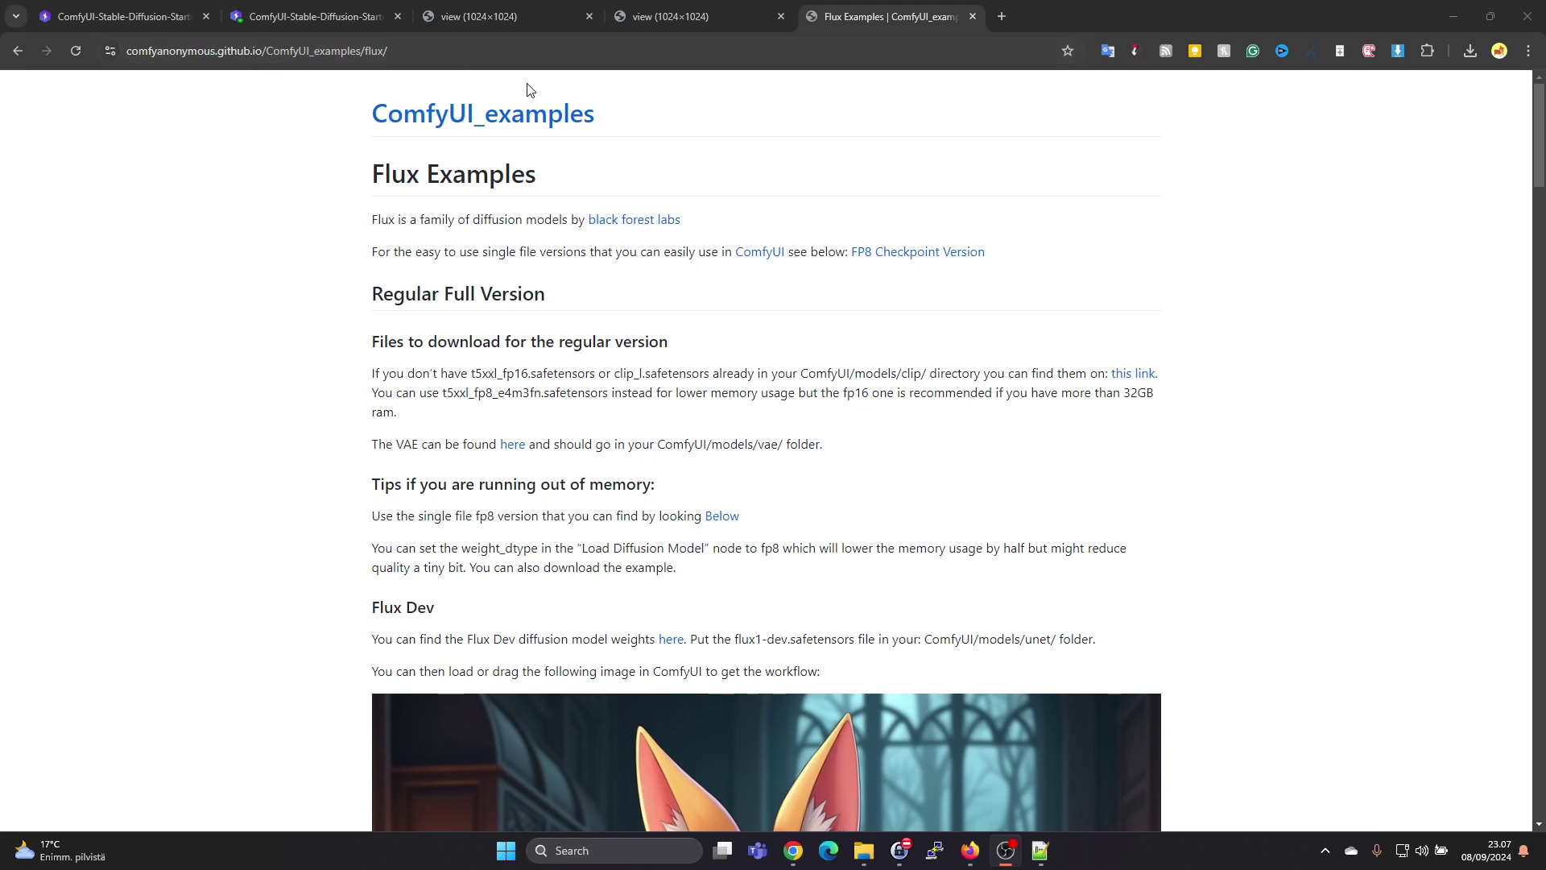
# Scroll the Flux examples page to the Flux Schnell bottle workflow image, then return to ComfyUI.
pyautogui.click(732, 159)
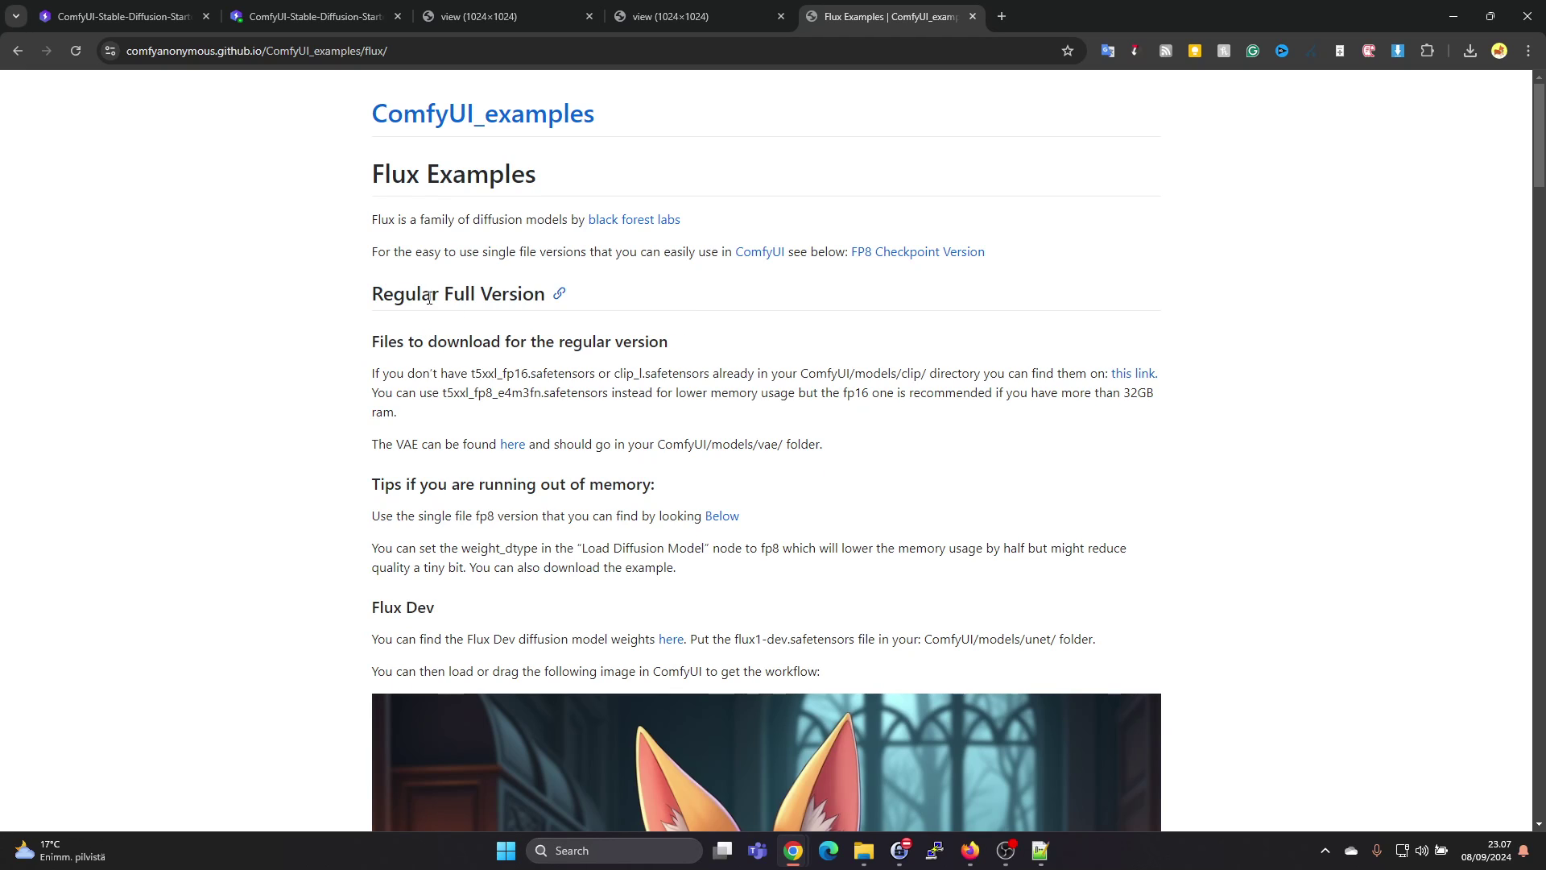
pyautogui.scroll(-15, 547, 437)
pyautogui.scroll(-12, 527, 437)
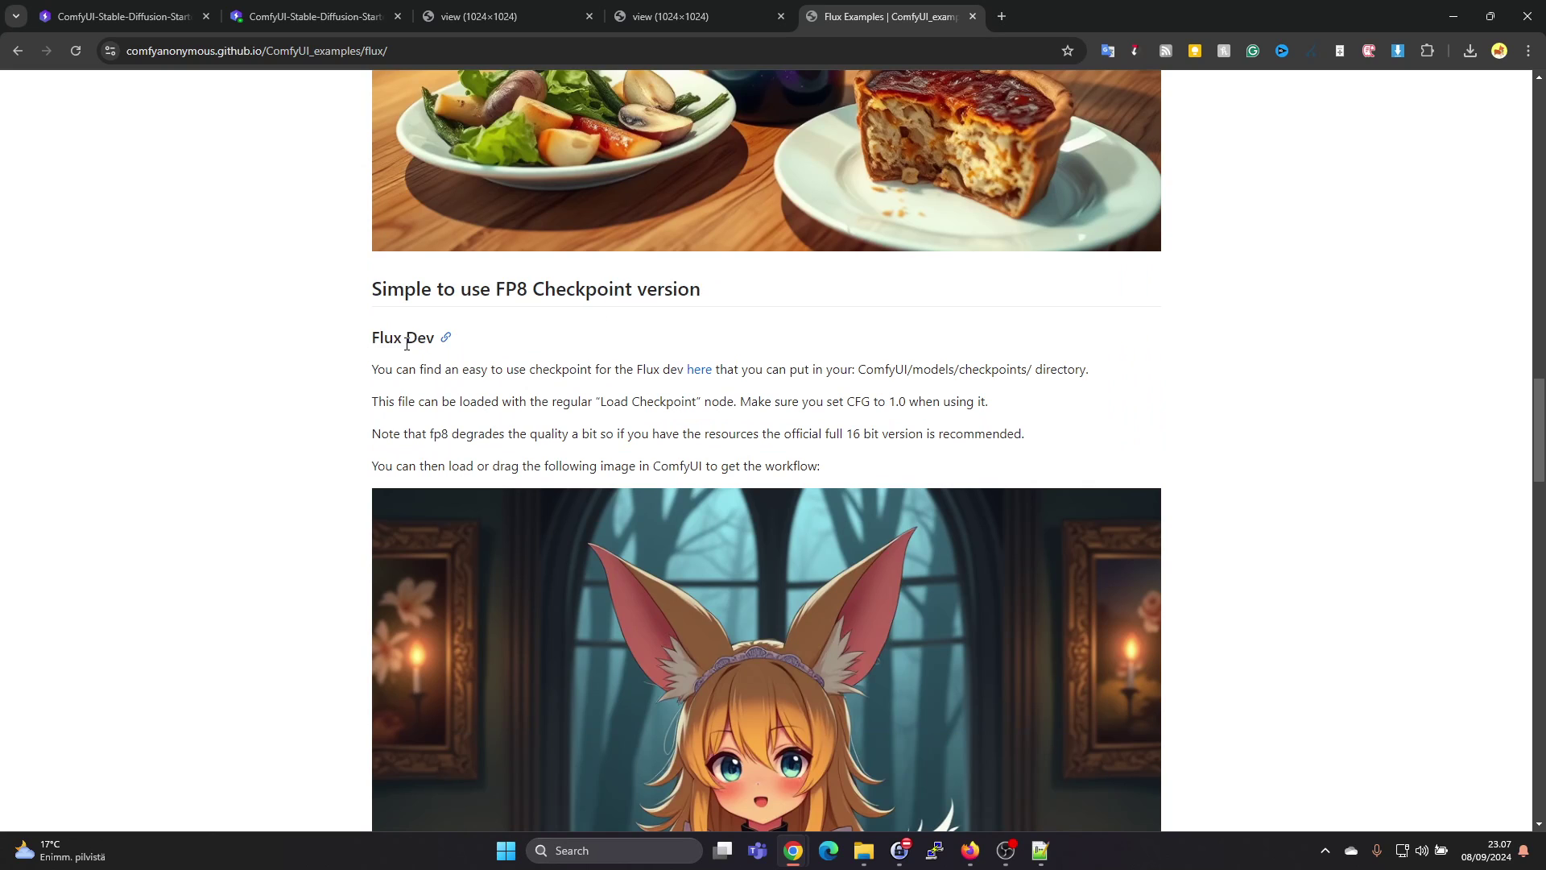
pyautogui.scroll(-10, 566, 434)
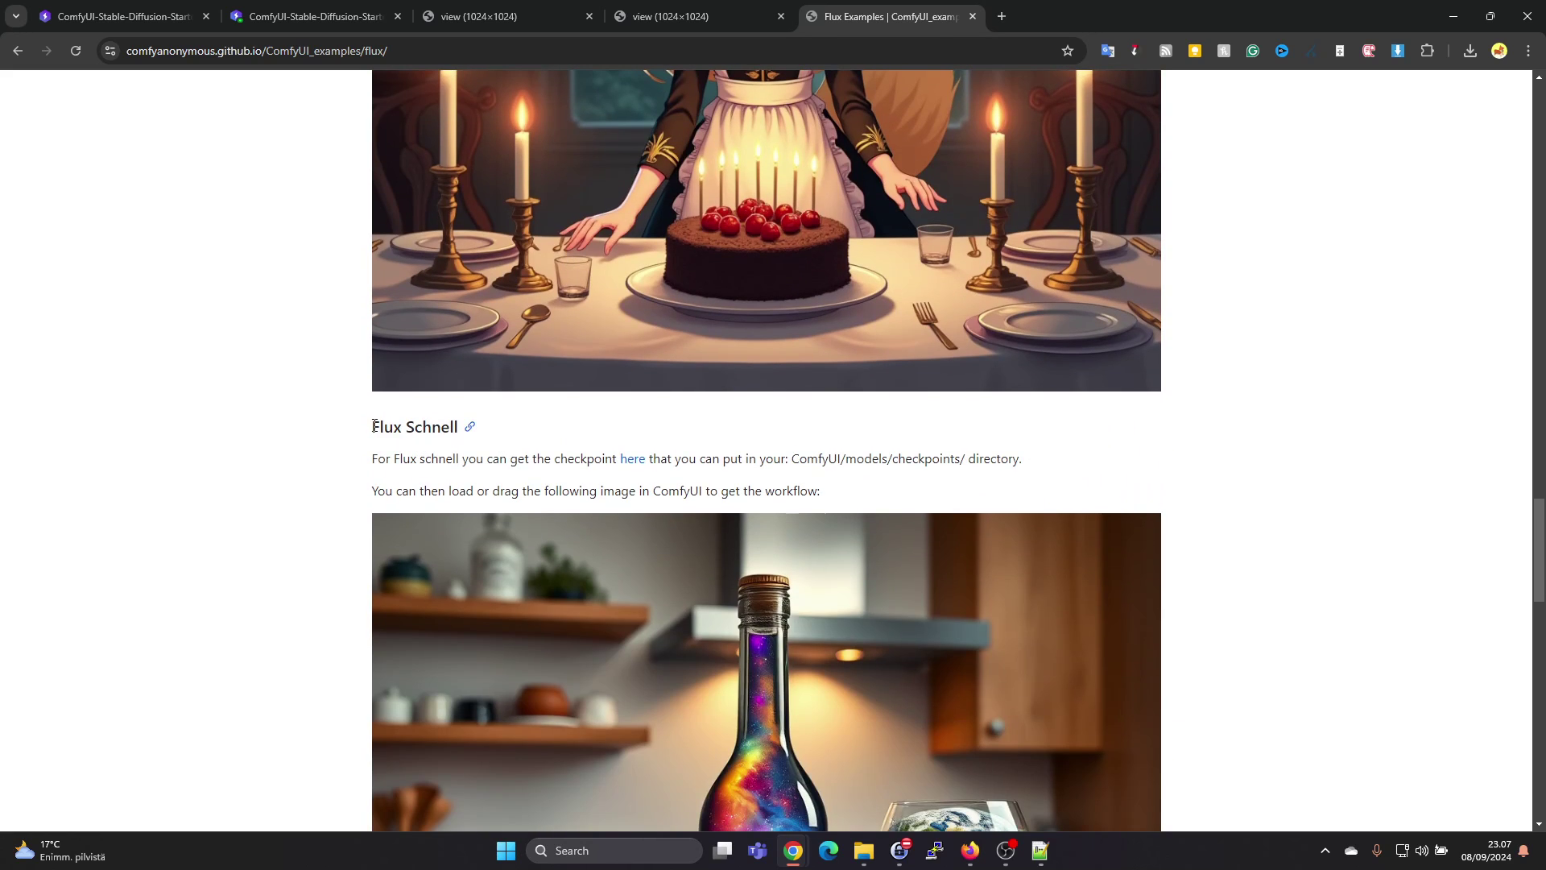
pyautogui.scroll(-3, 455, 443)
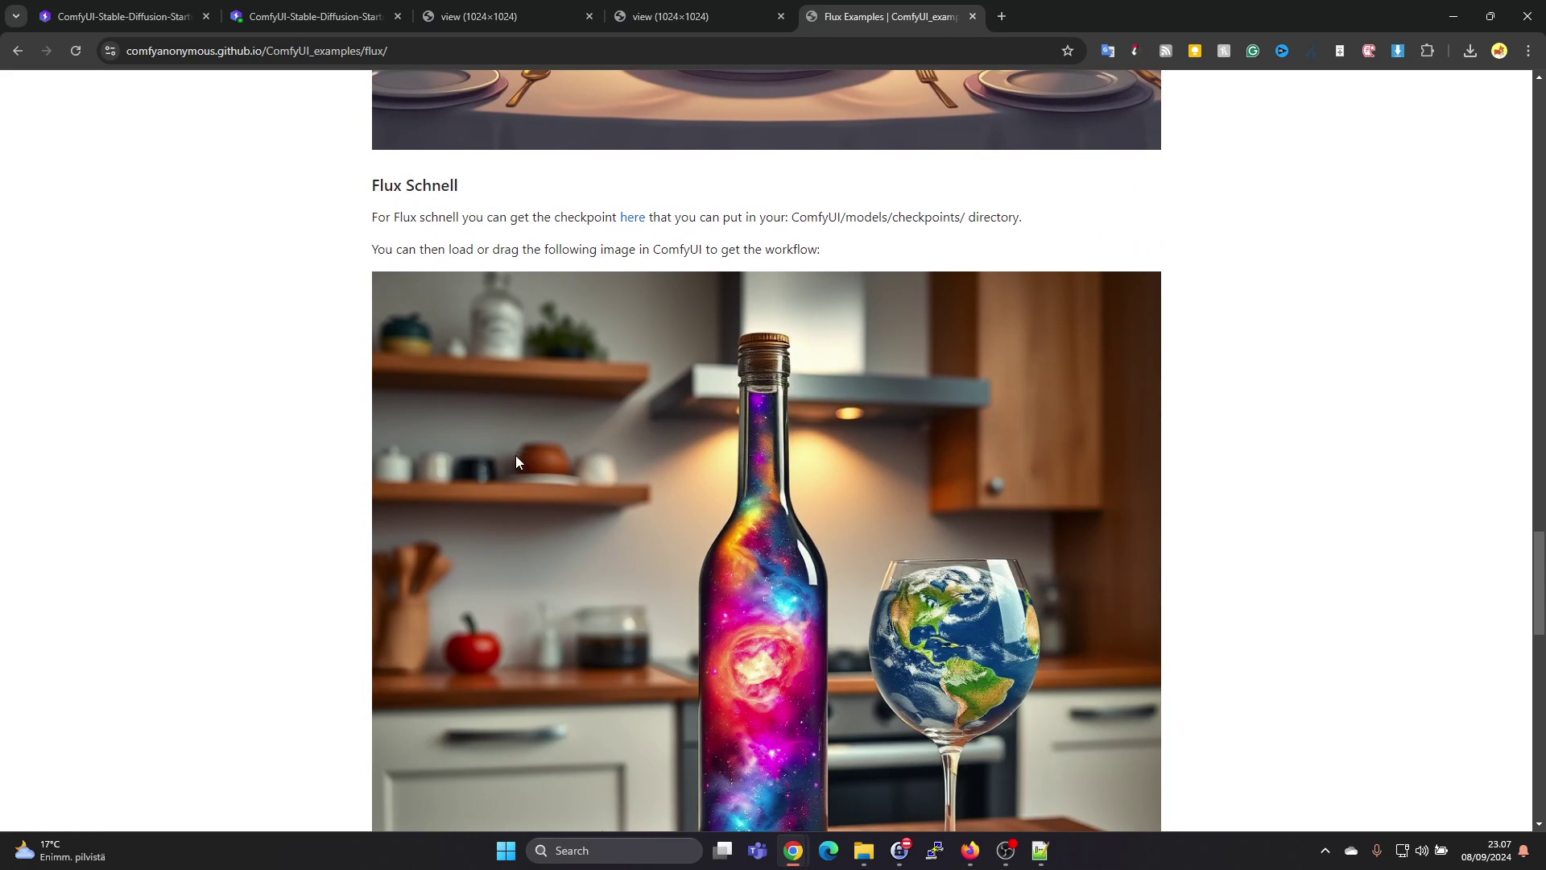
pyautogui.scroll(-9, 476, 465)
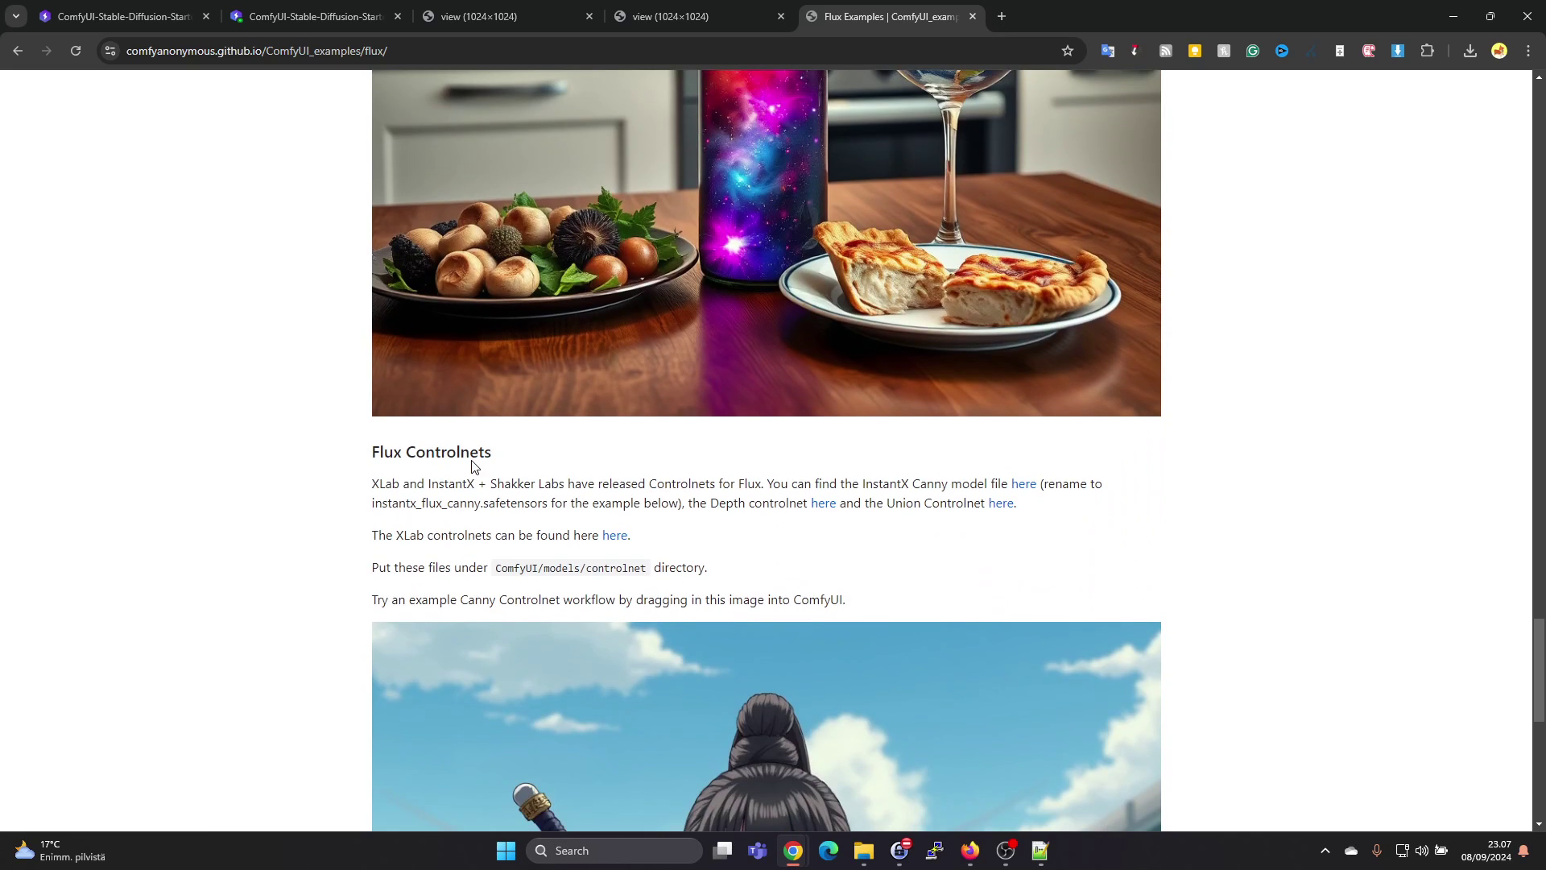
pyautogui.scroll(6, 679, 435)
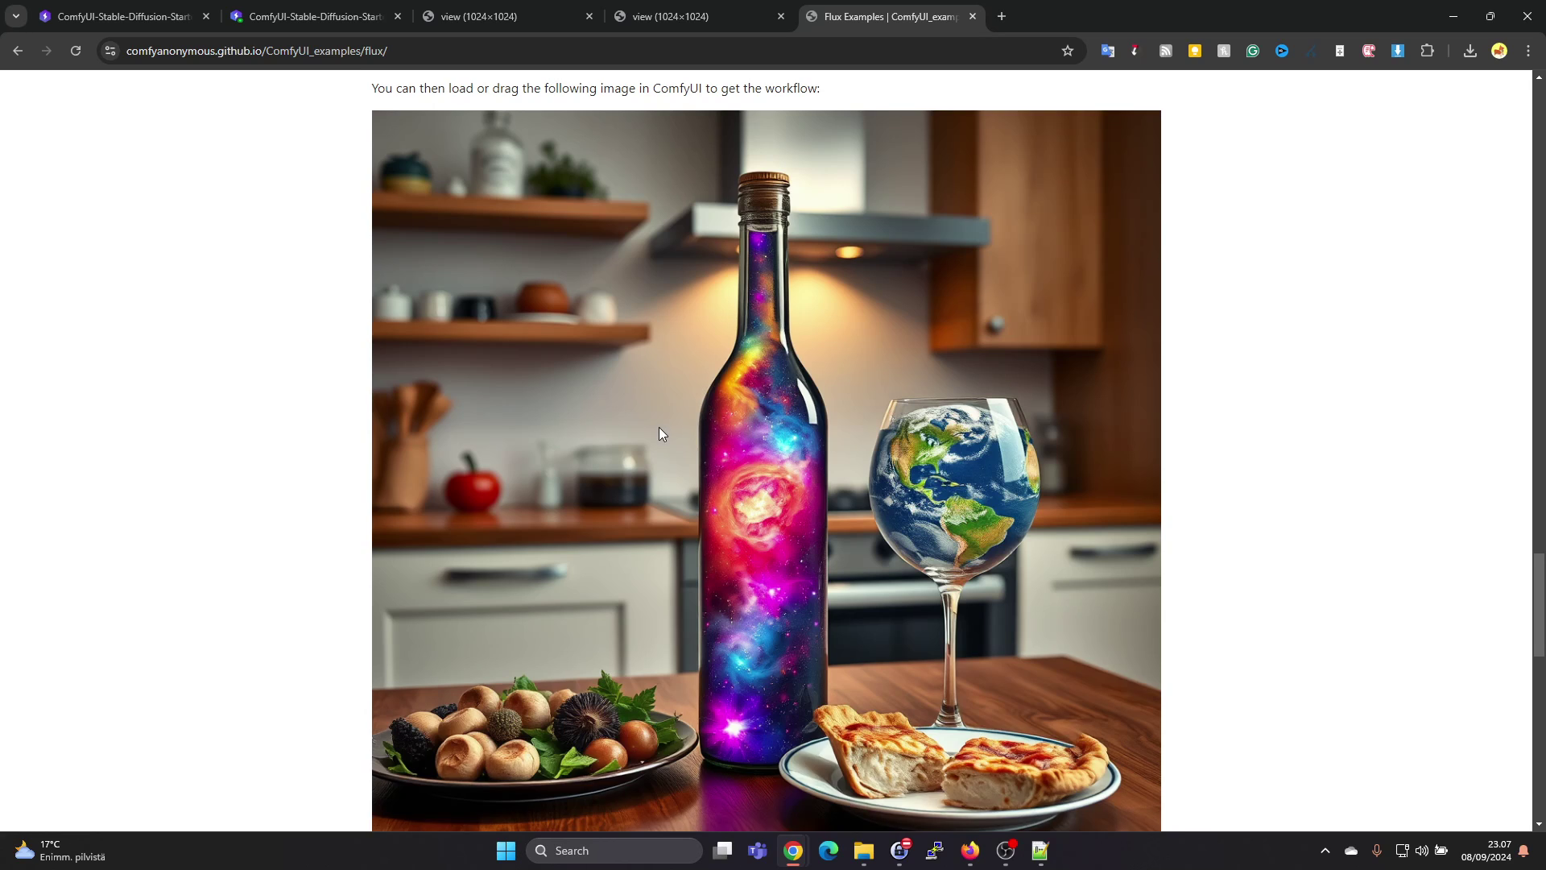
pyautogui.scroll(1, 657, 428)
pyautogui.scroll(-1, 636, 403)
pyautogui.rightClick(622, 356)
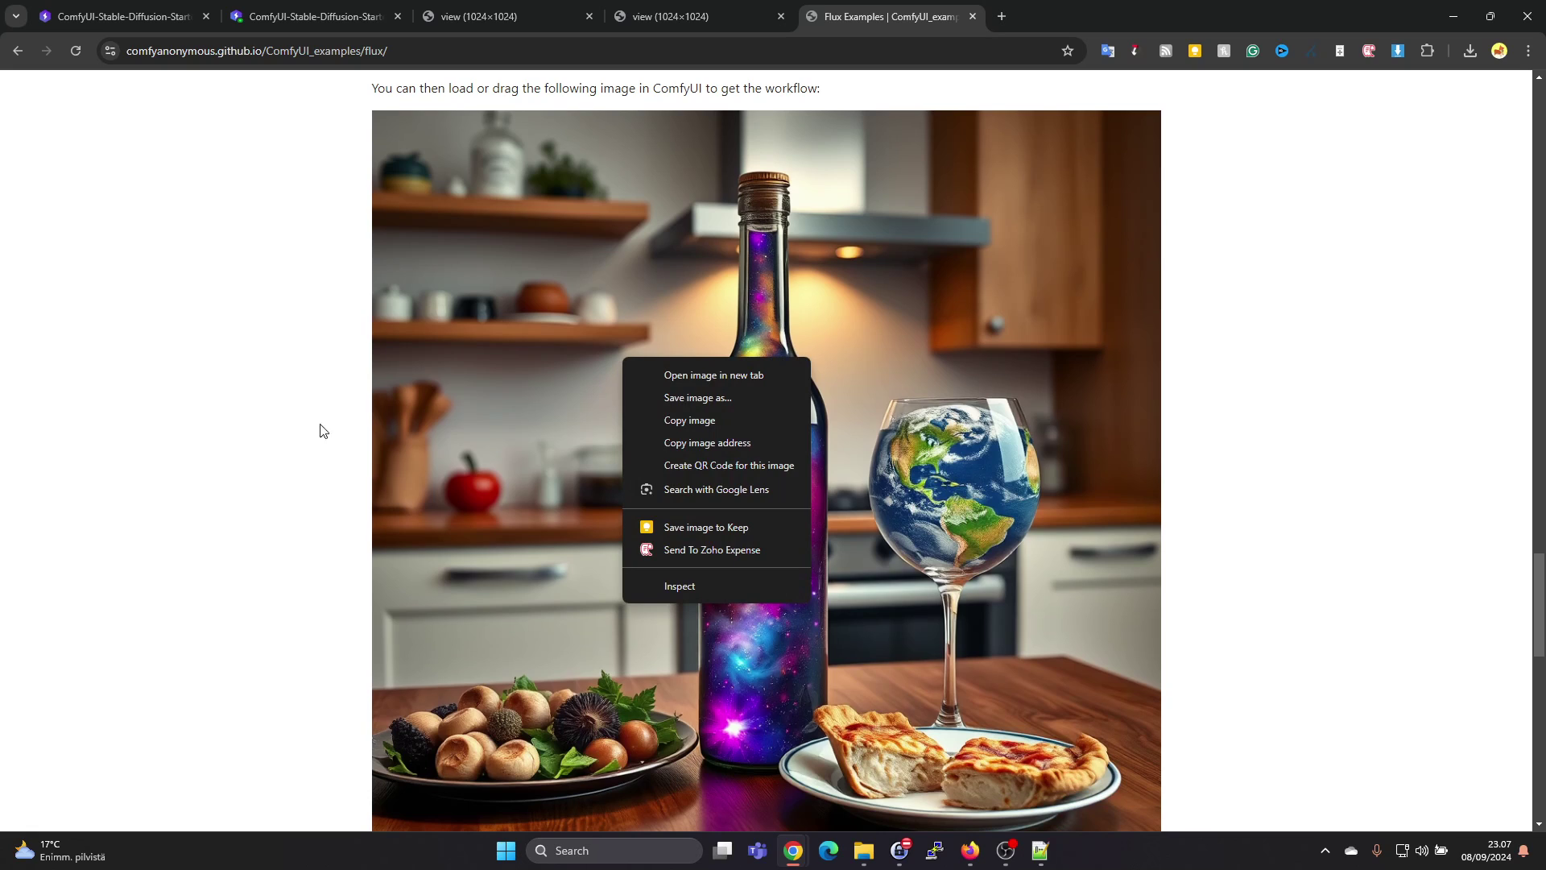
pyautogui.click(290, 462)
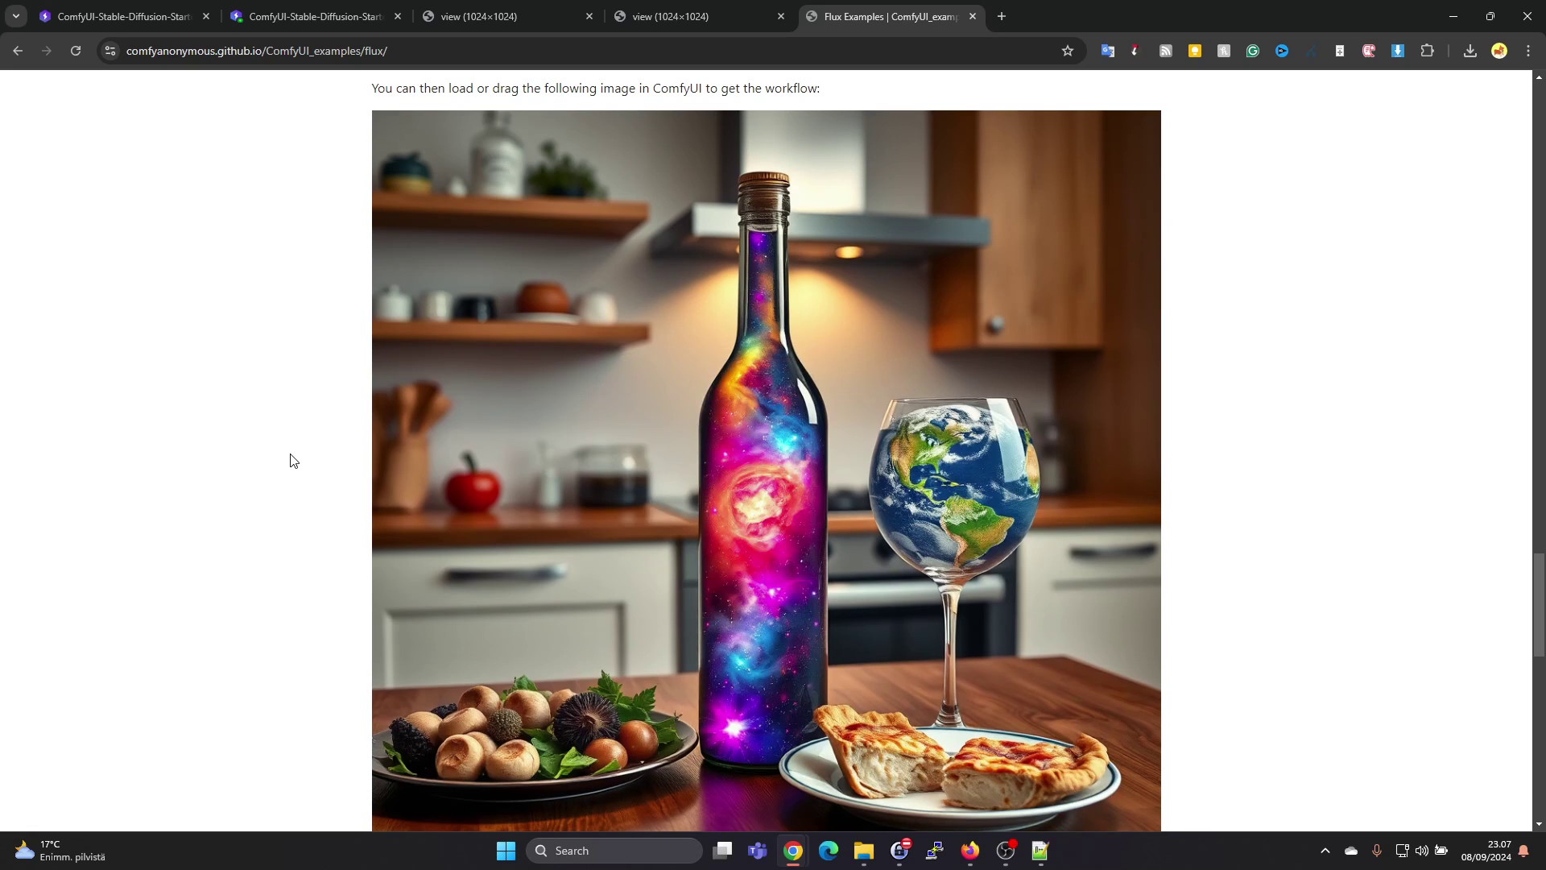
pyautogui.click(308, 19)
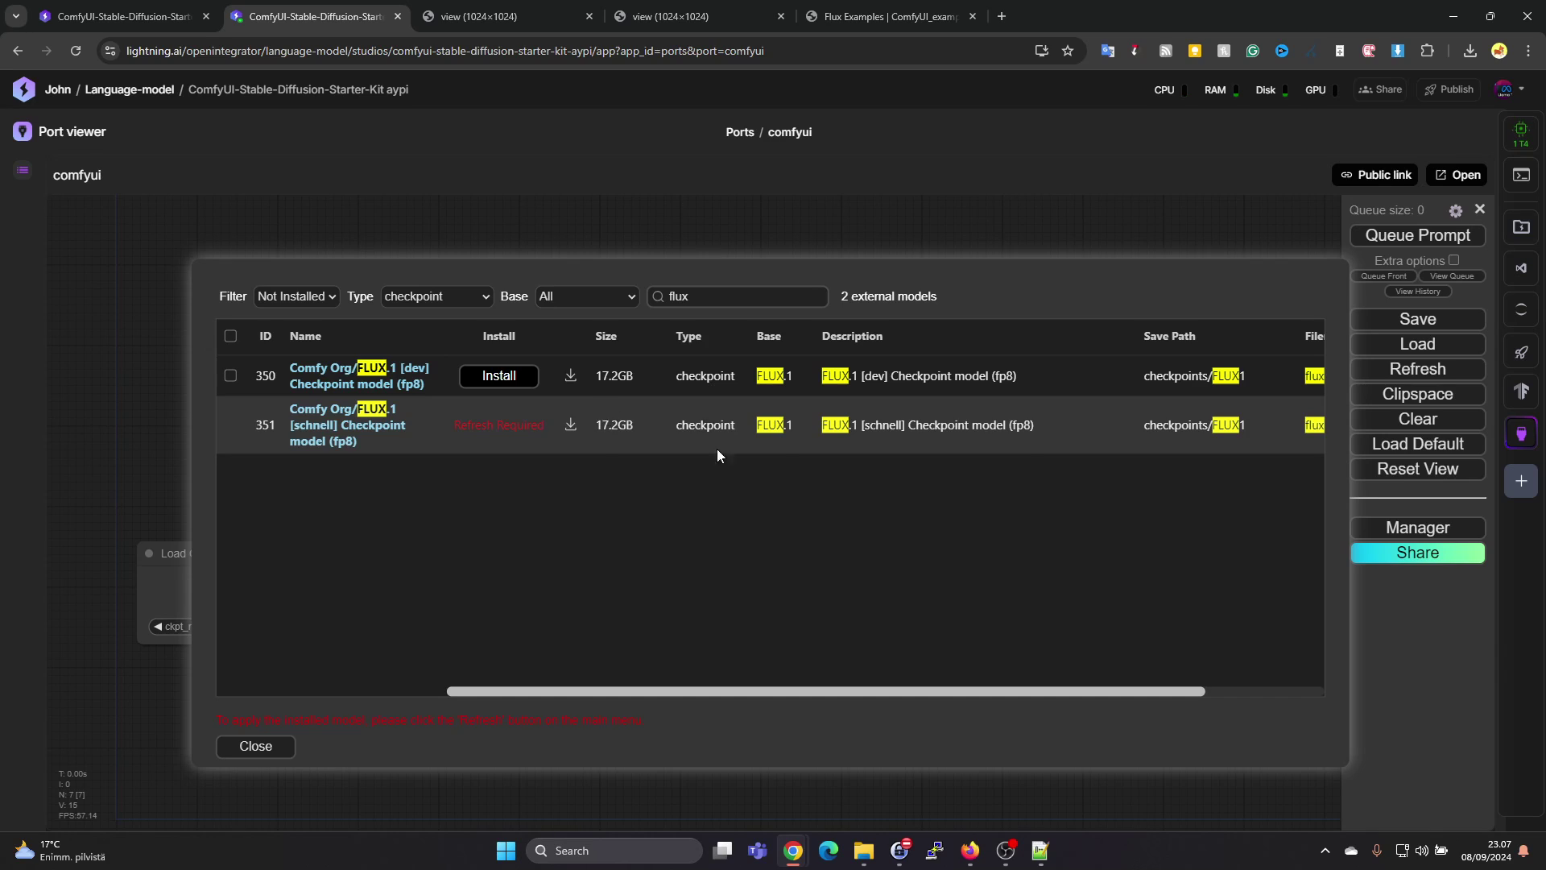
# Close the model list, refresh ComfyUI's models, and close the Manager to reveal the SDXL refiner graph.
pyautogui.click(256, 746)
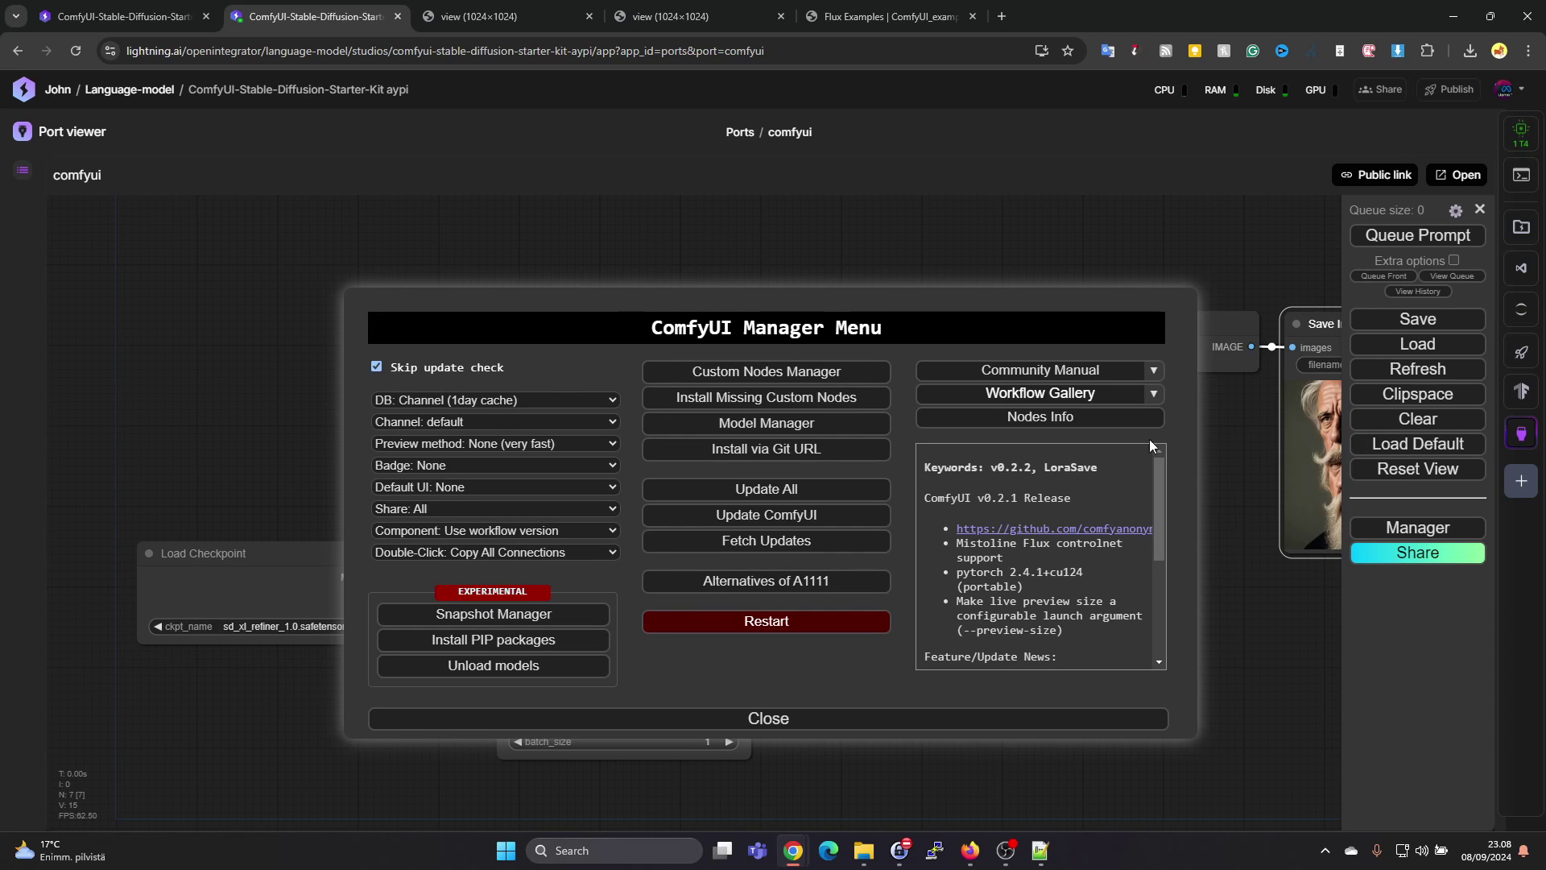
pyautogui.click(1426, 371)
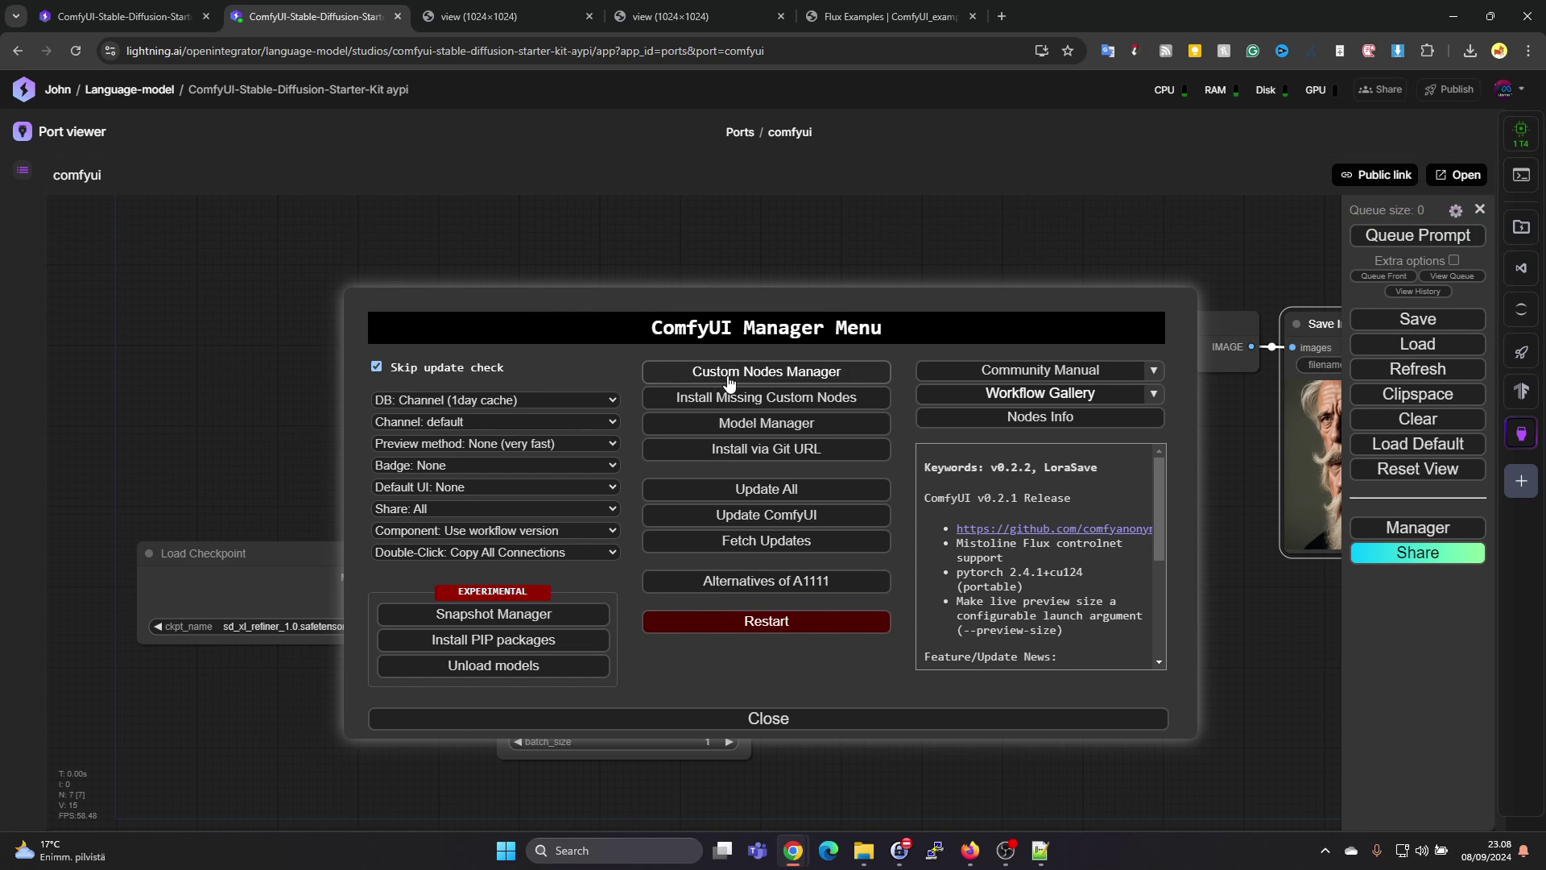
pyautogui.click(811, 725)
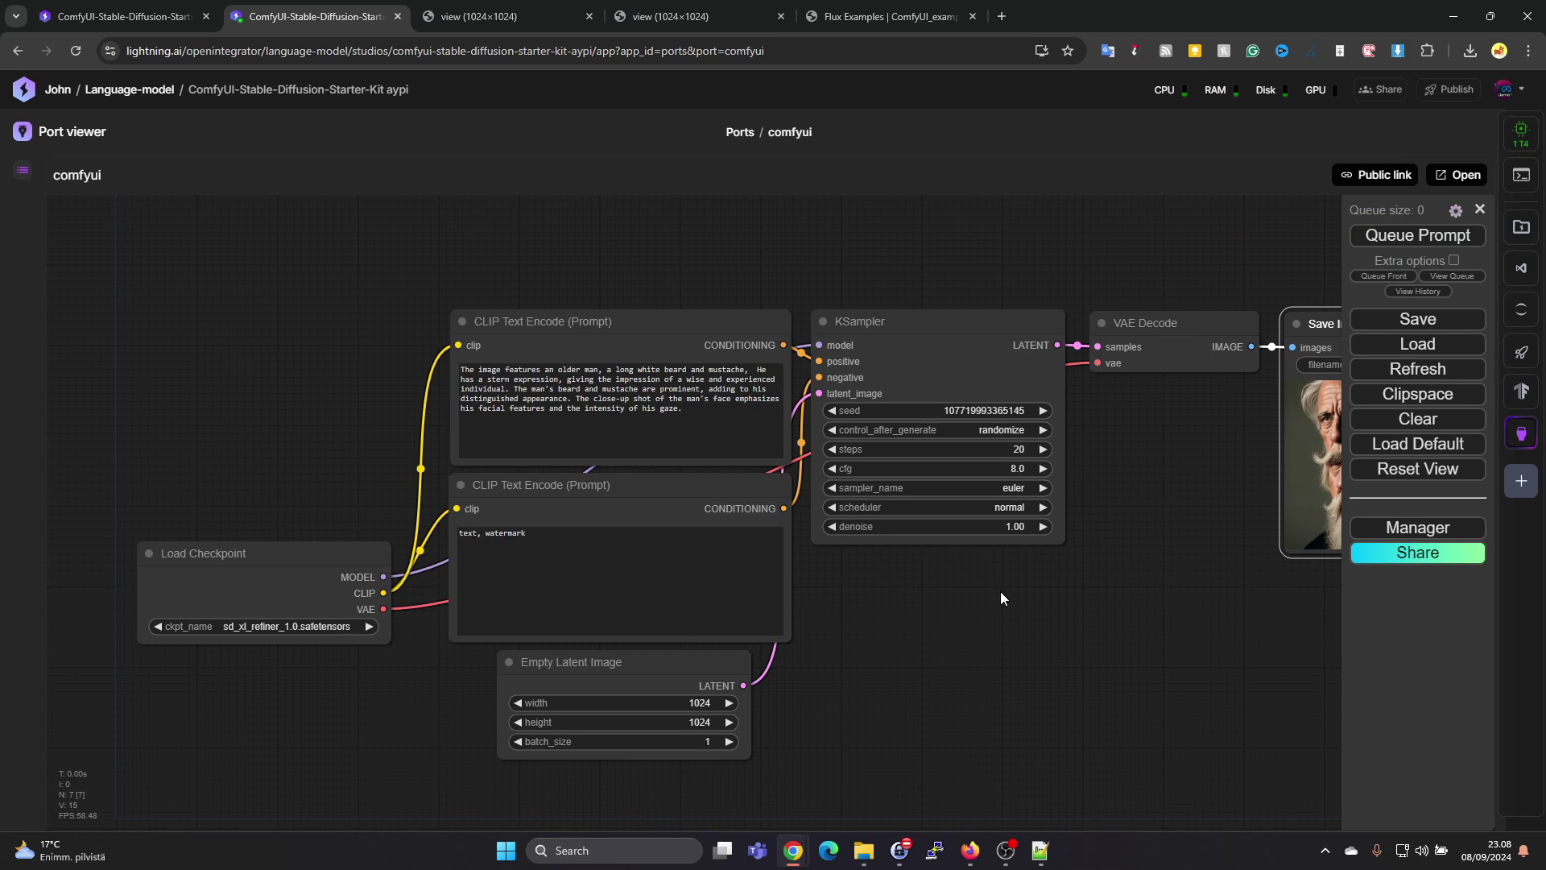
pyautogui.moveTo(1083, 673); pyautogui.dragTo(1053, 645)
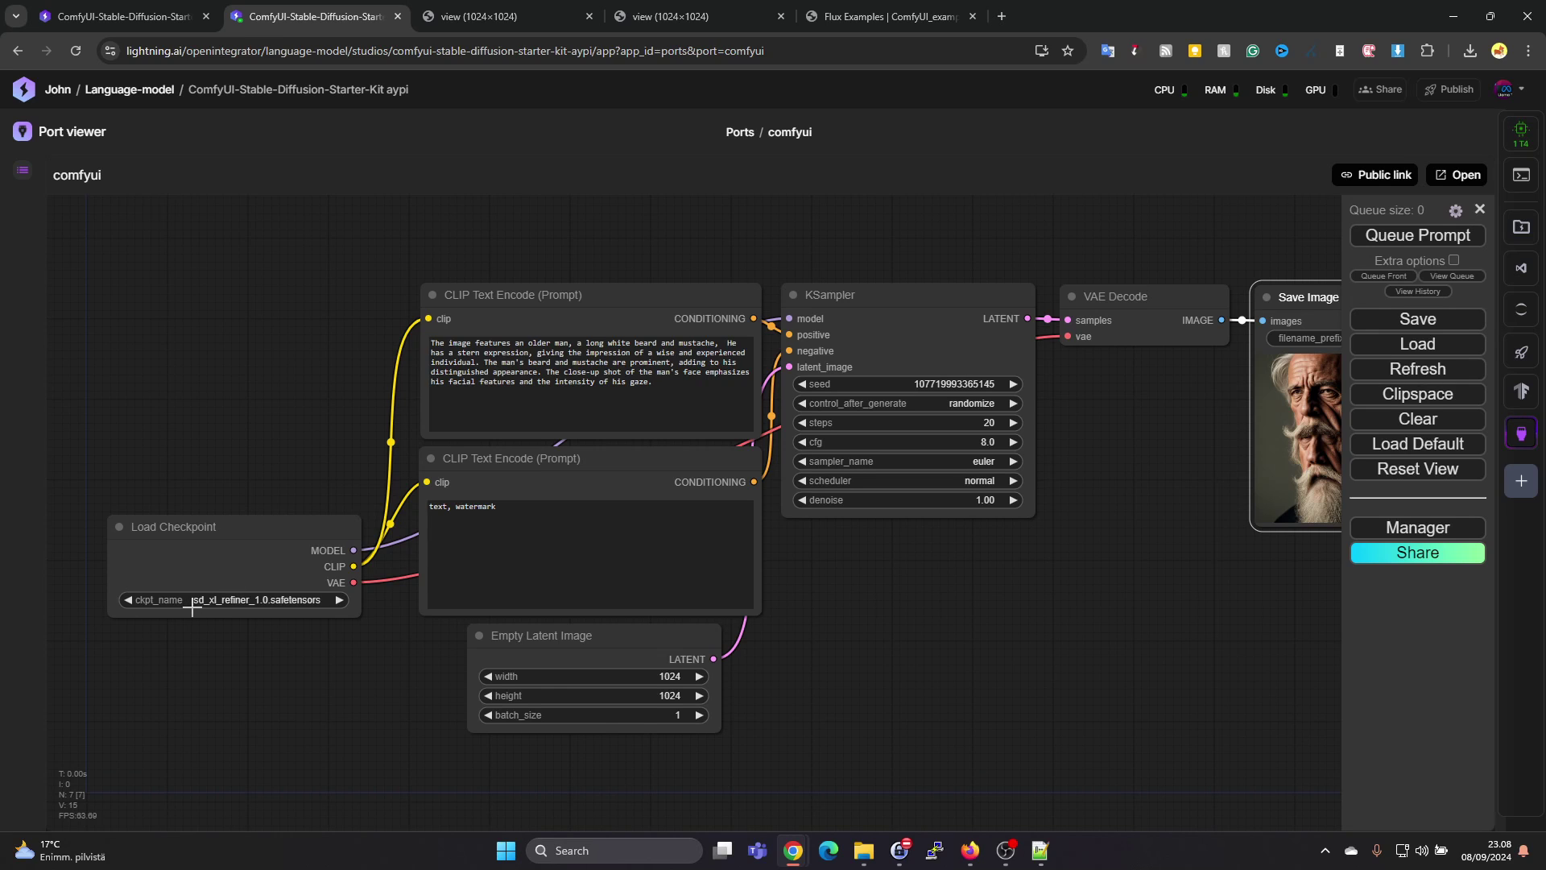
pyautogui.moveTo(1107, 664); pyautogui.dragTo(1104, 630)
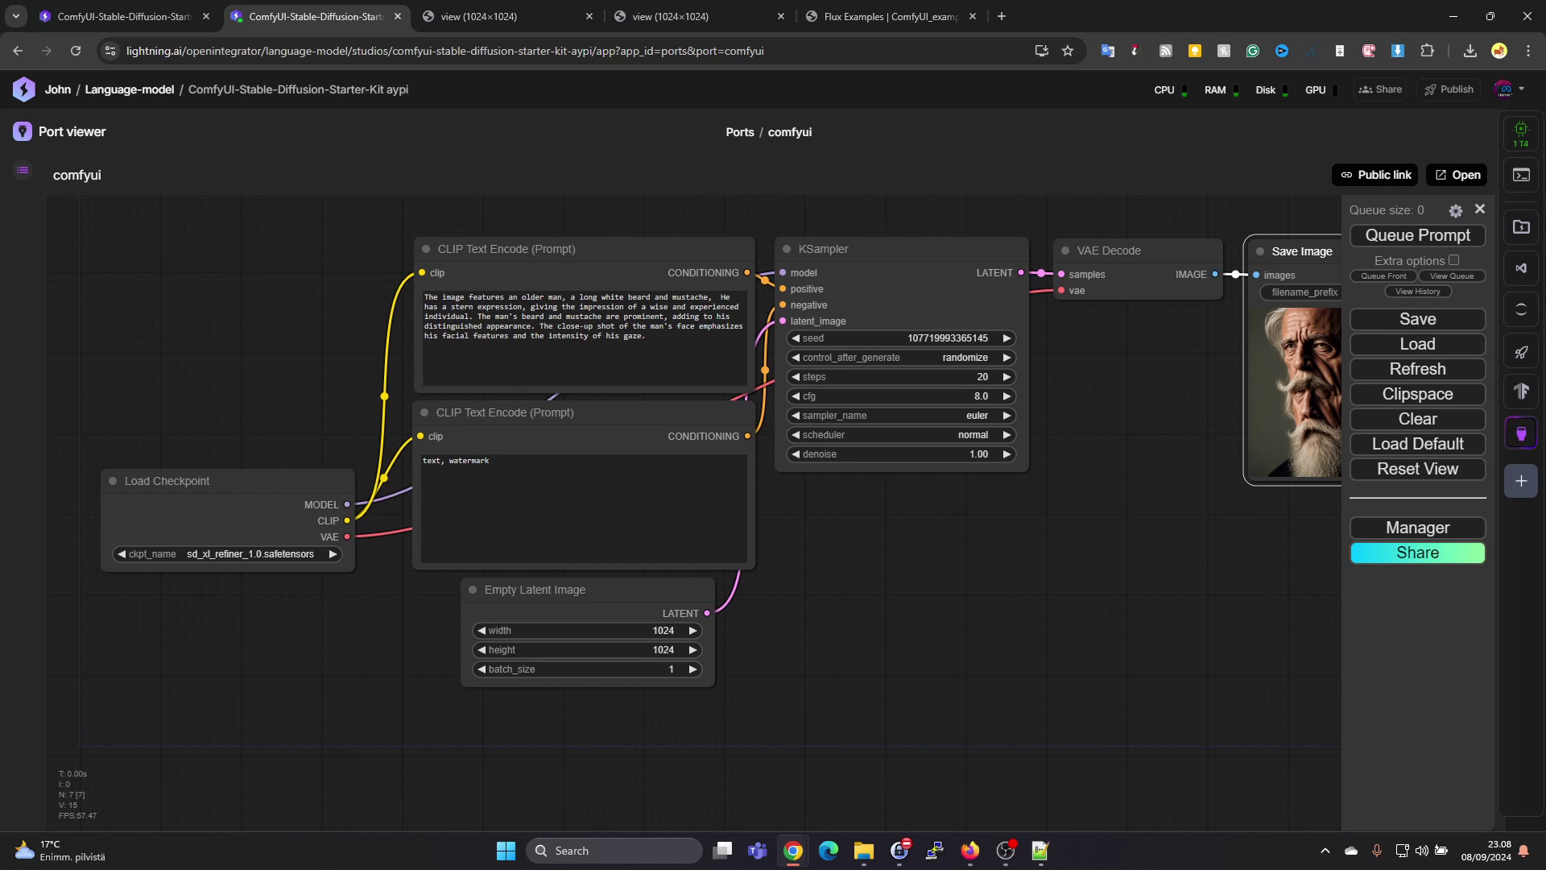
# Load the flux_schnell_checkpoint_example workflow file from Downloads.
pyautogui.hotkey('alt', 'Tab')
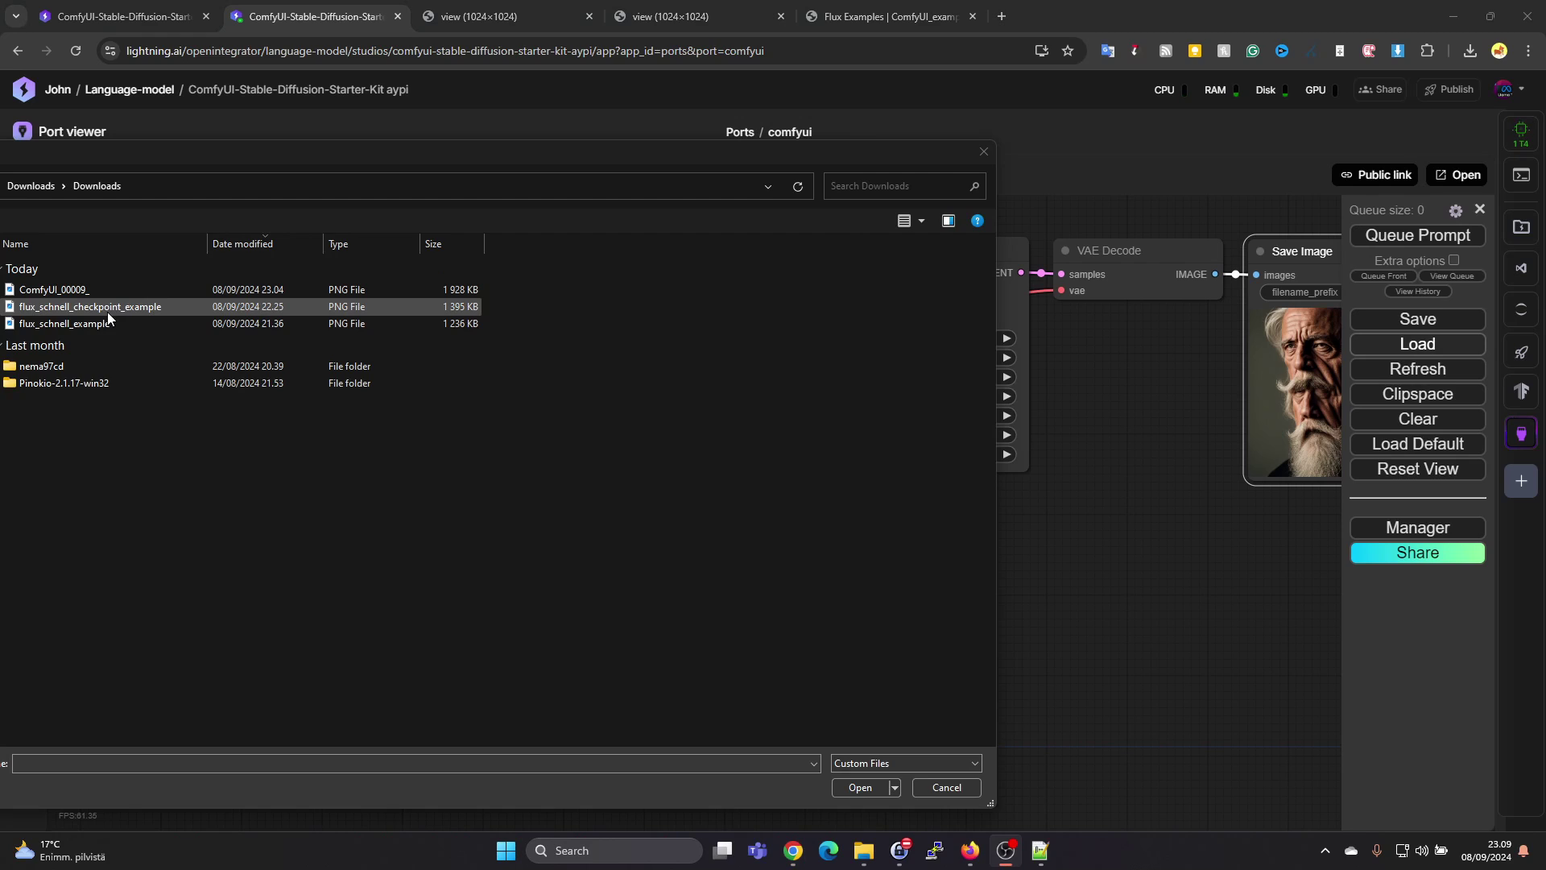
pyautogui.click(108, 310)
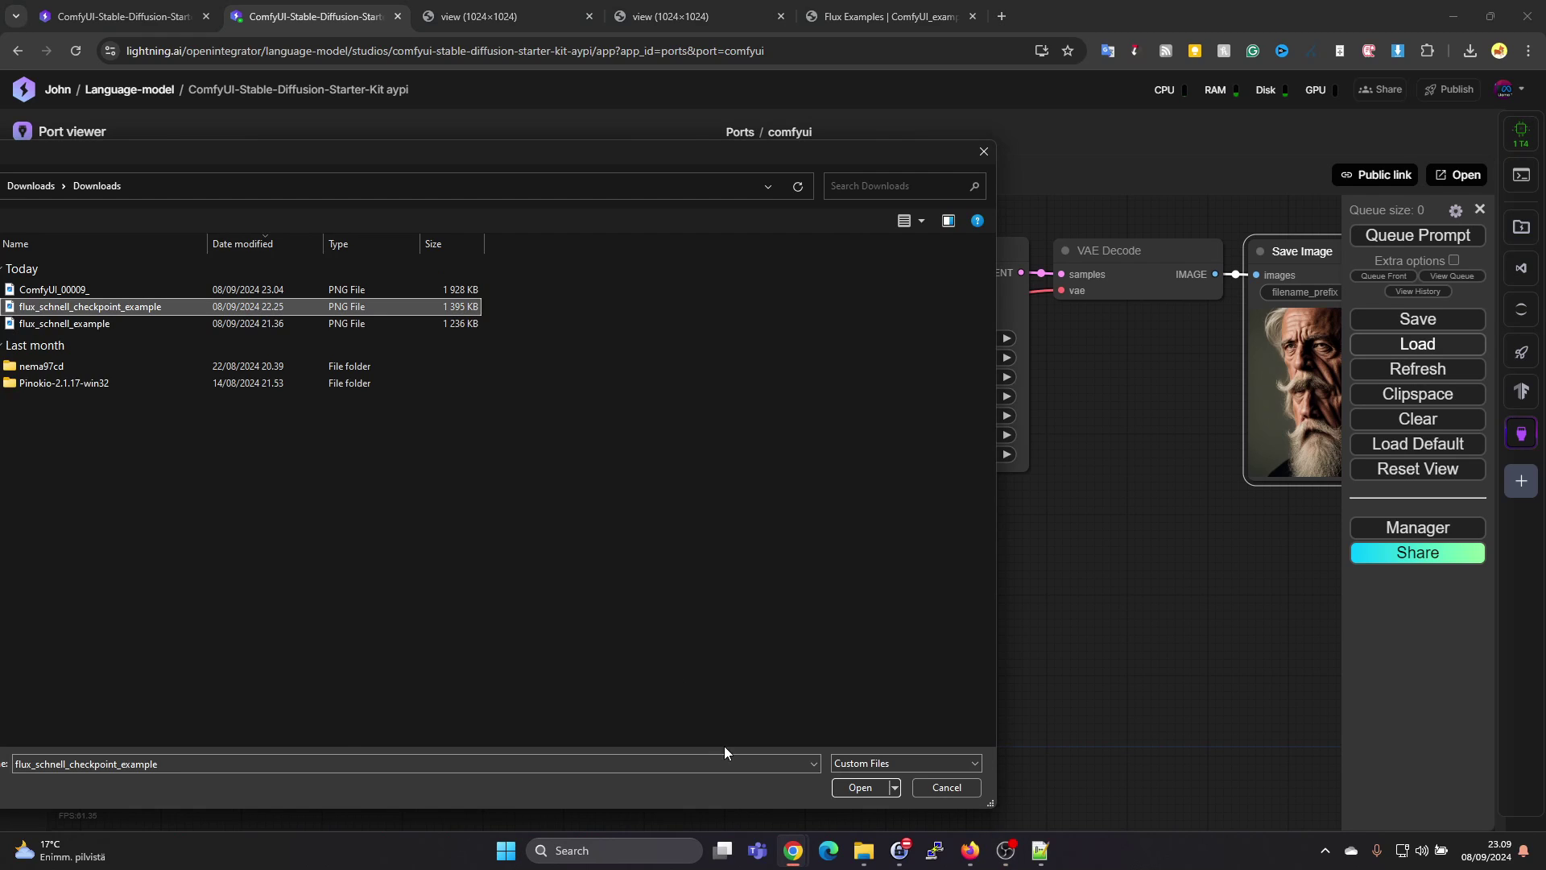
pyautogui.click(857, 791)
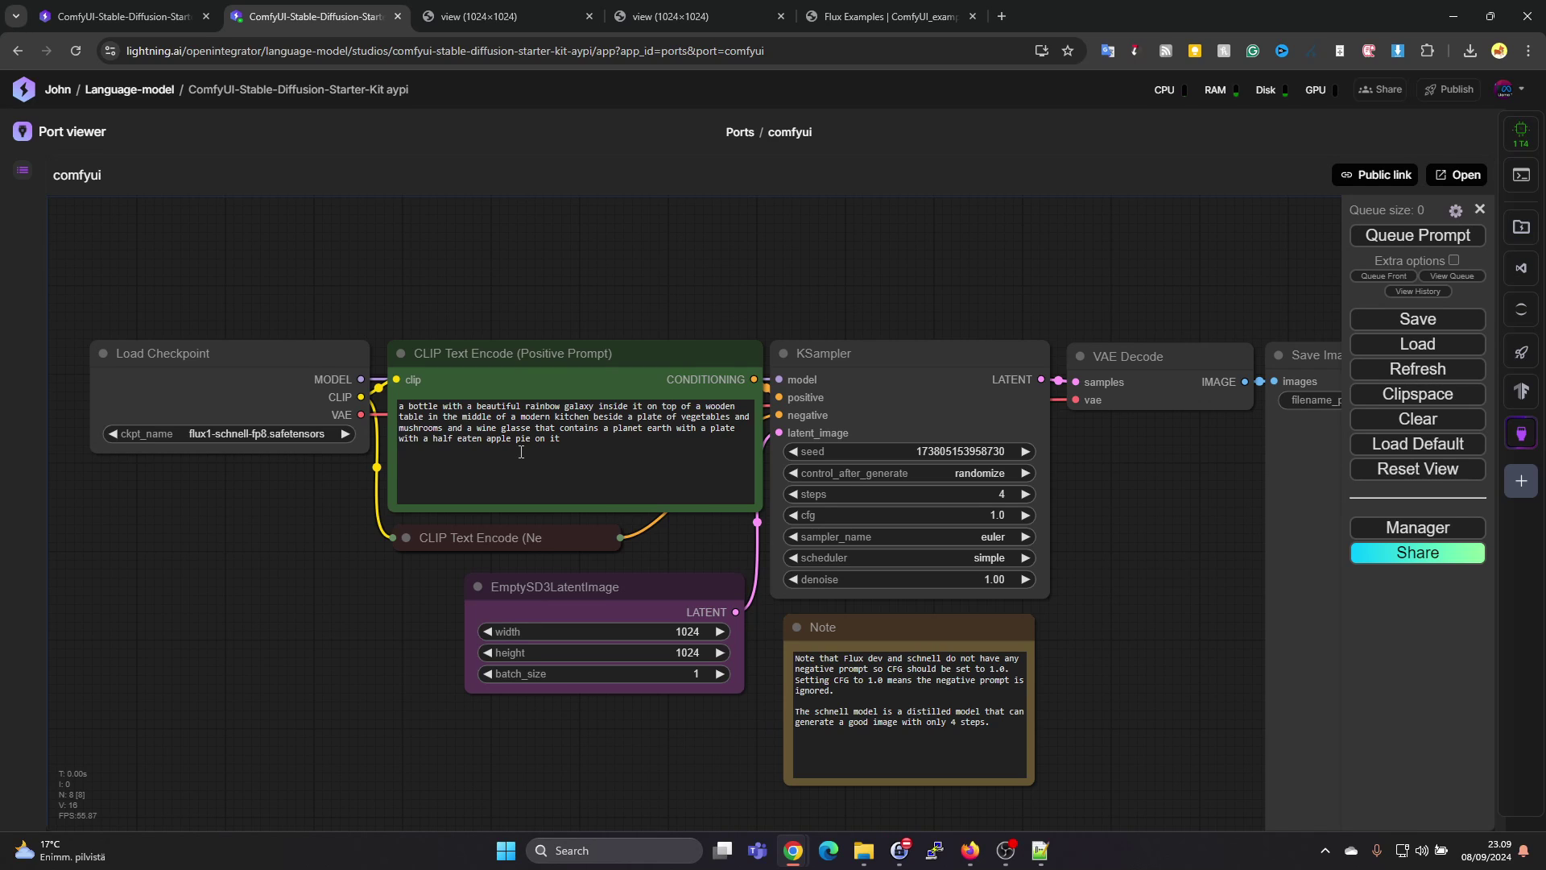
# Inspect the galaxy-bottle prompt and the available Load Checkpoint ckpt_name options.
pyautogui.tripleClick(597, 444)
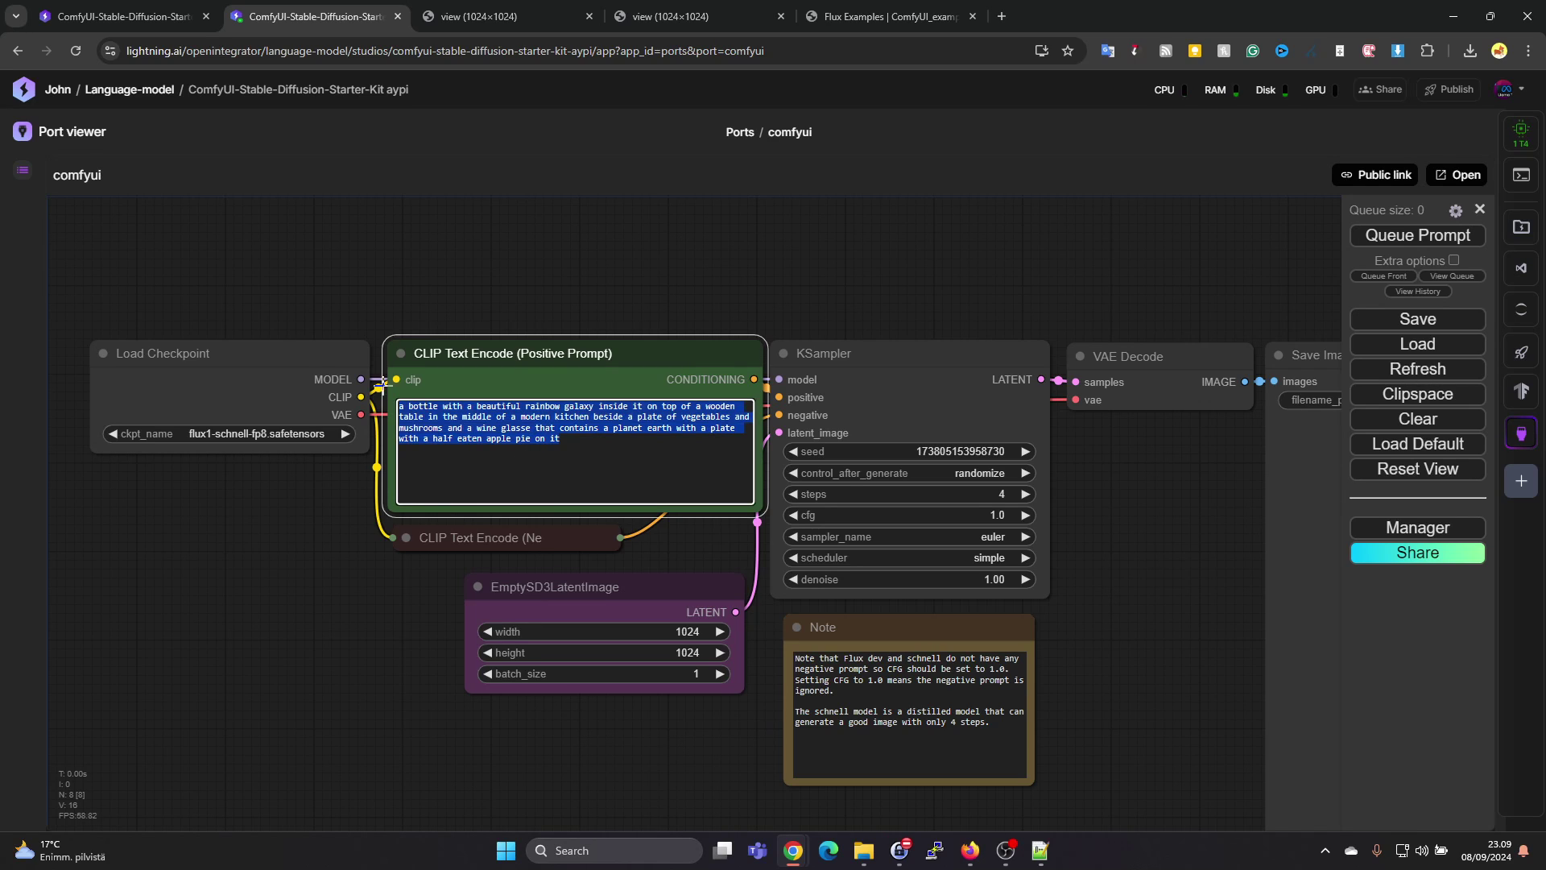
pyautogui.click(311, 598)
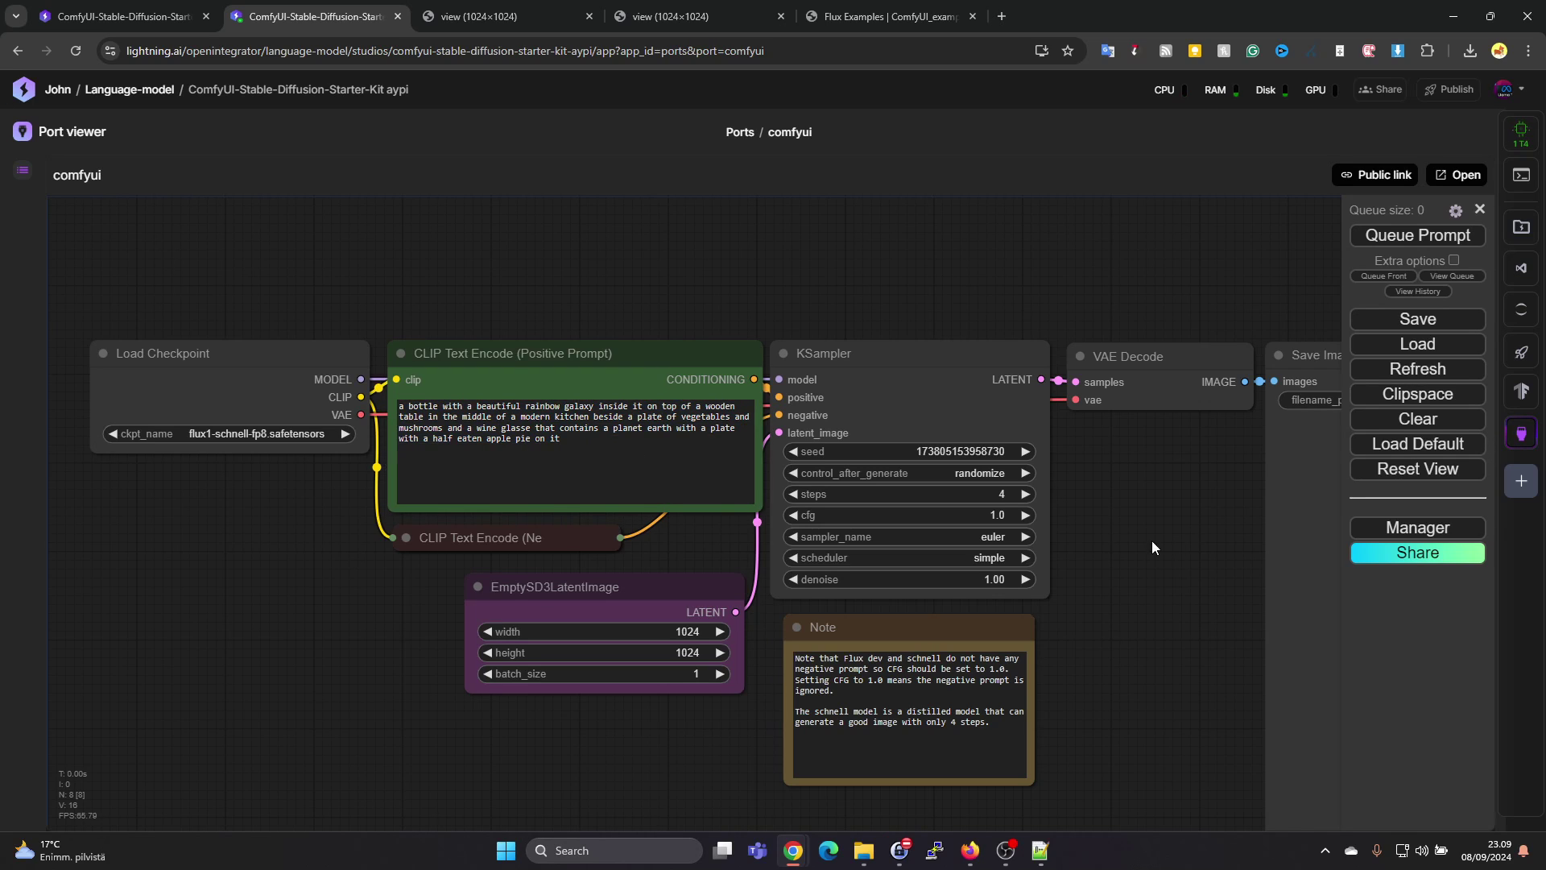
pyautogui.click(223, 435)
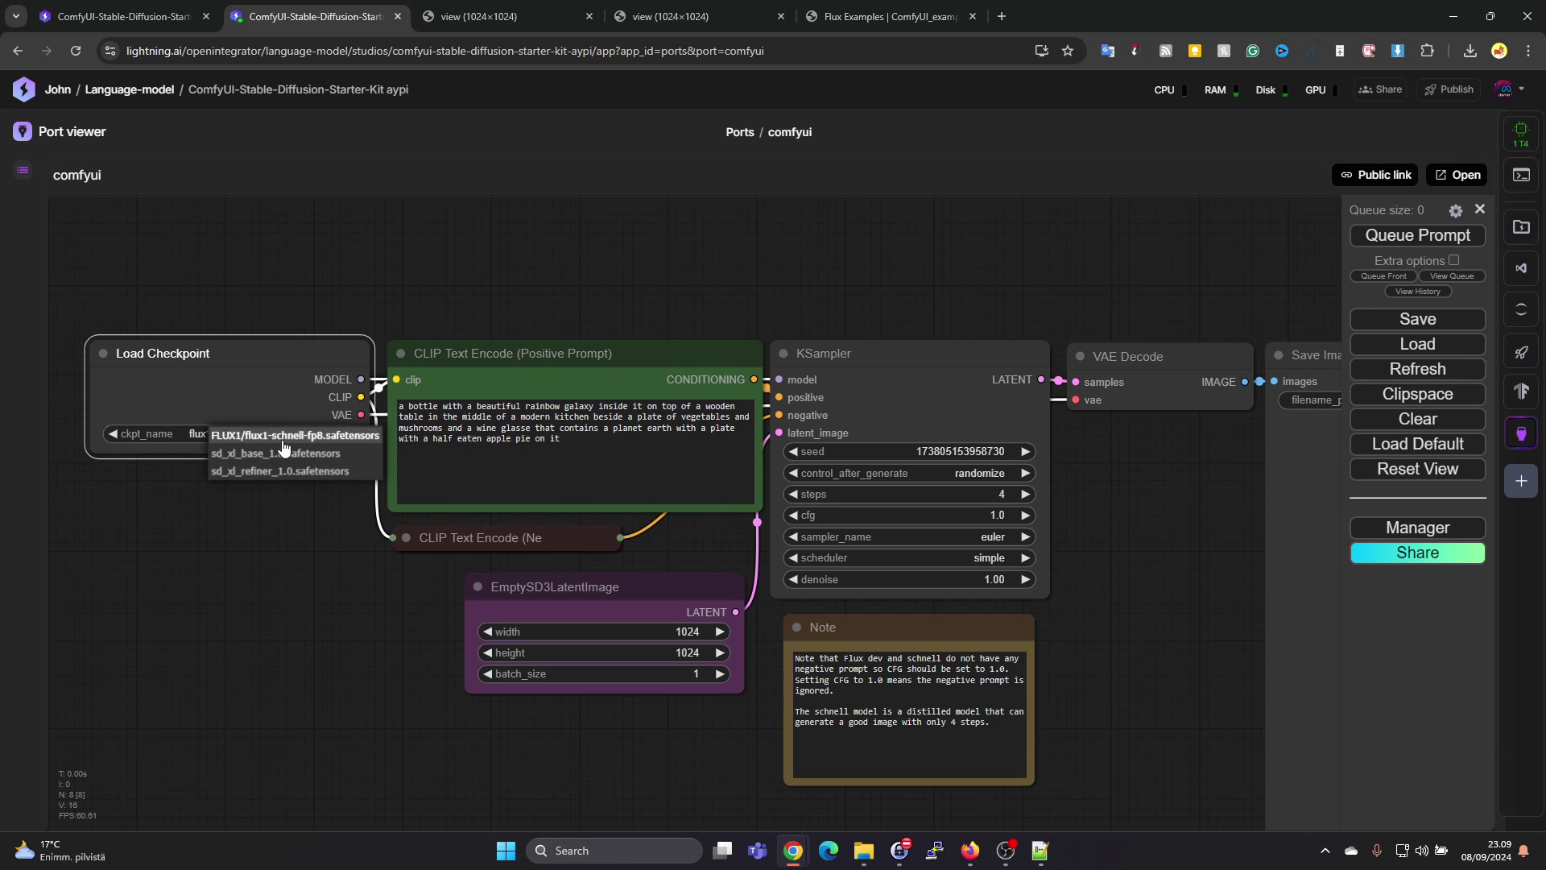
pyautogui.click(289, 561)
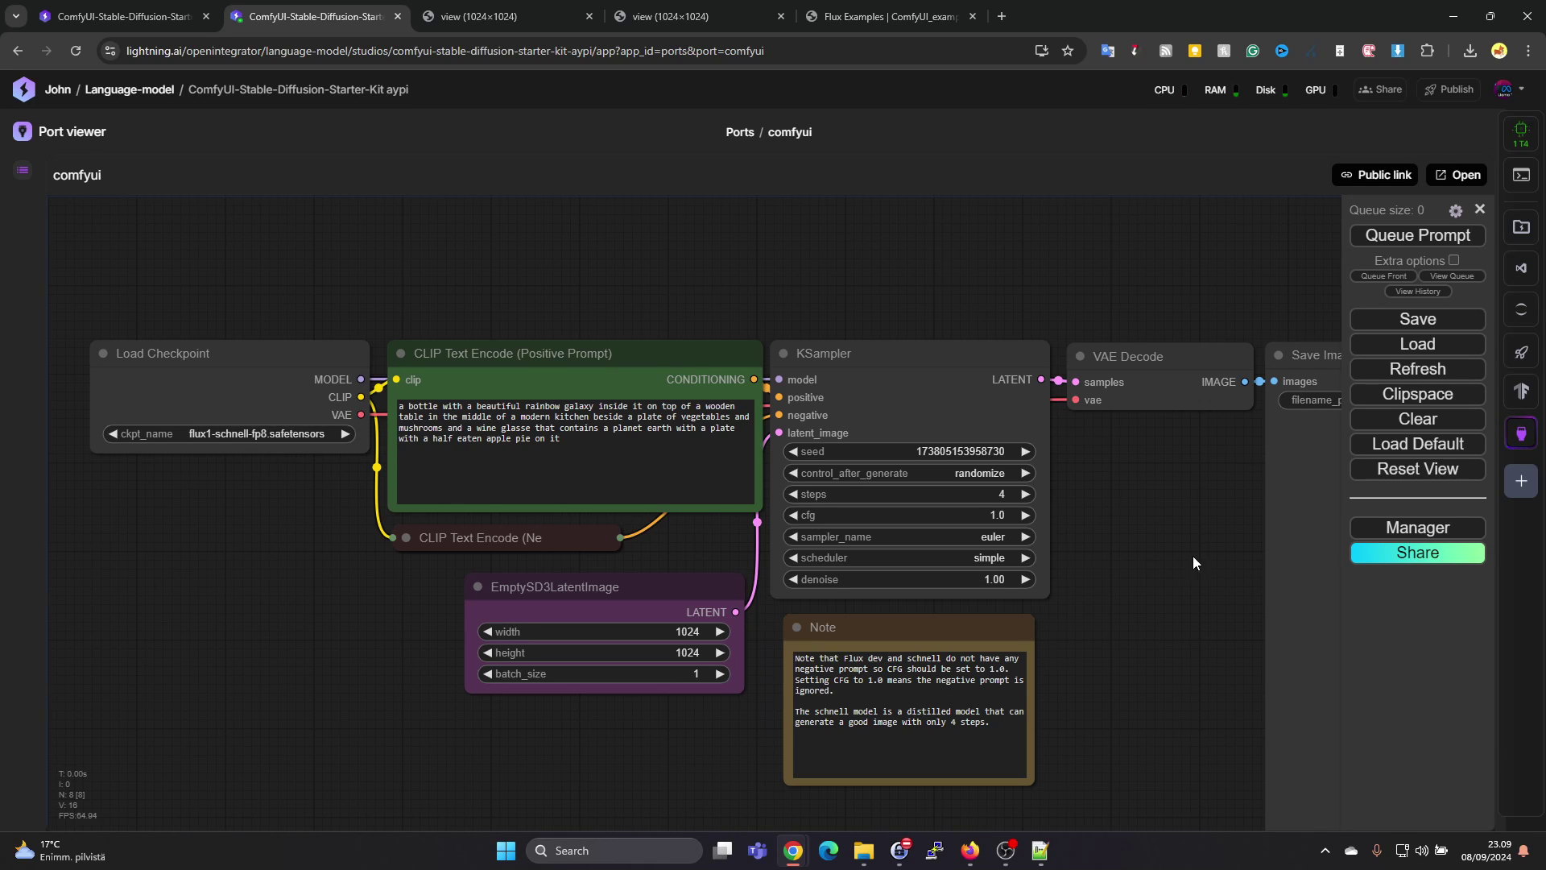
pyautogui.moveTo(1186, 556); pyautogui.dragTo(1071, 527)
# After the validation error, set ckpt_name to FLUX1/flux1-schnell-fp8.safetensors.
pyautogui.click(1417, 235)
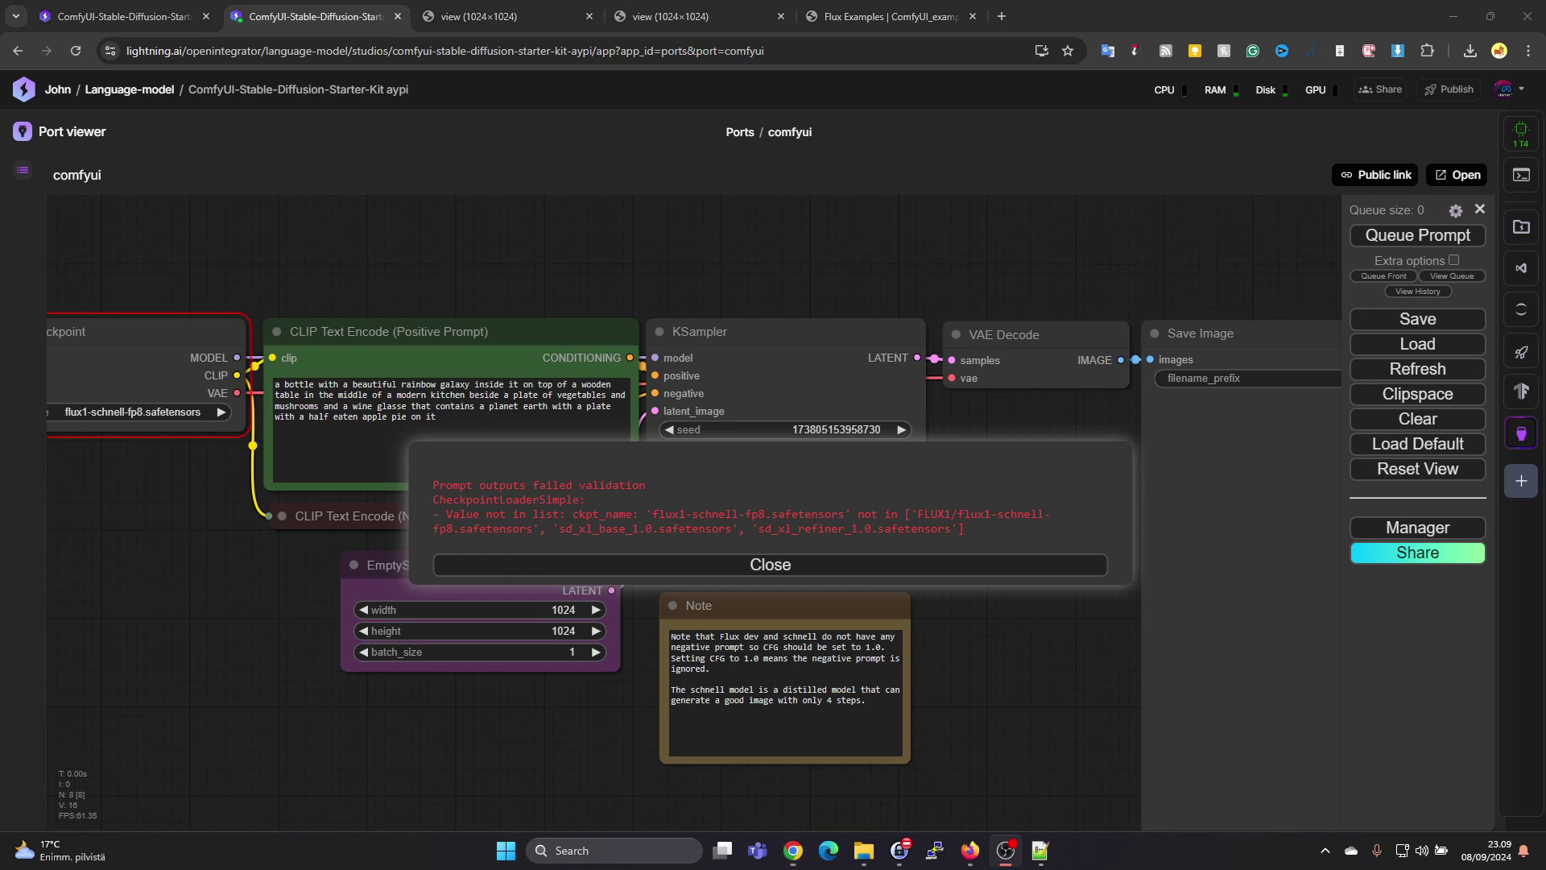
pyautogui.moveTo(128, 517); pyautogui.dragTo(282, 550)
pyautogui.click(252, 442)
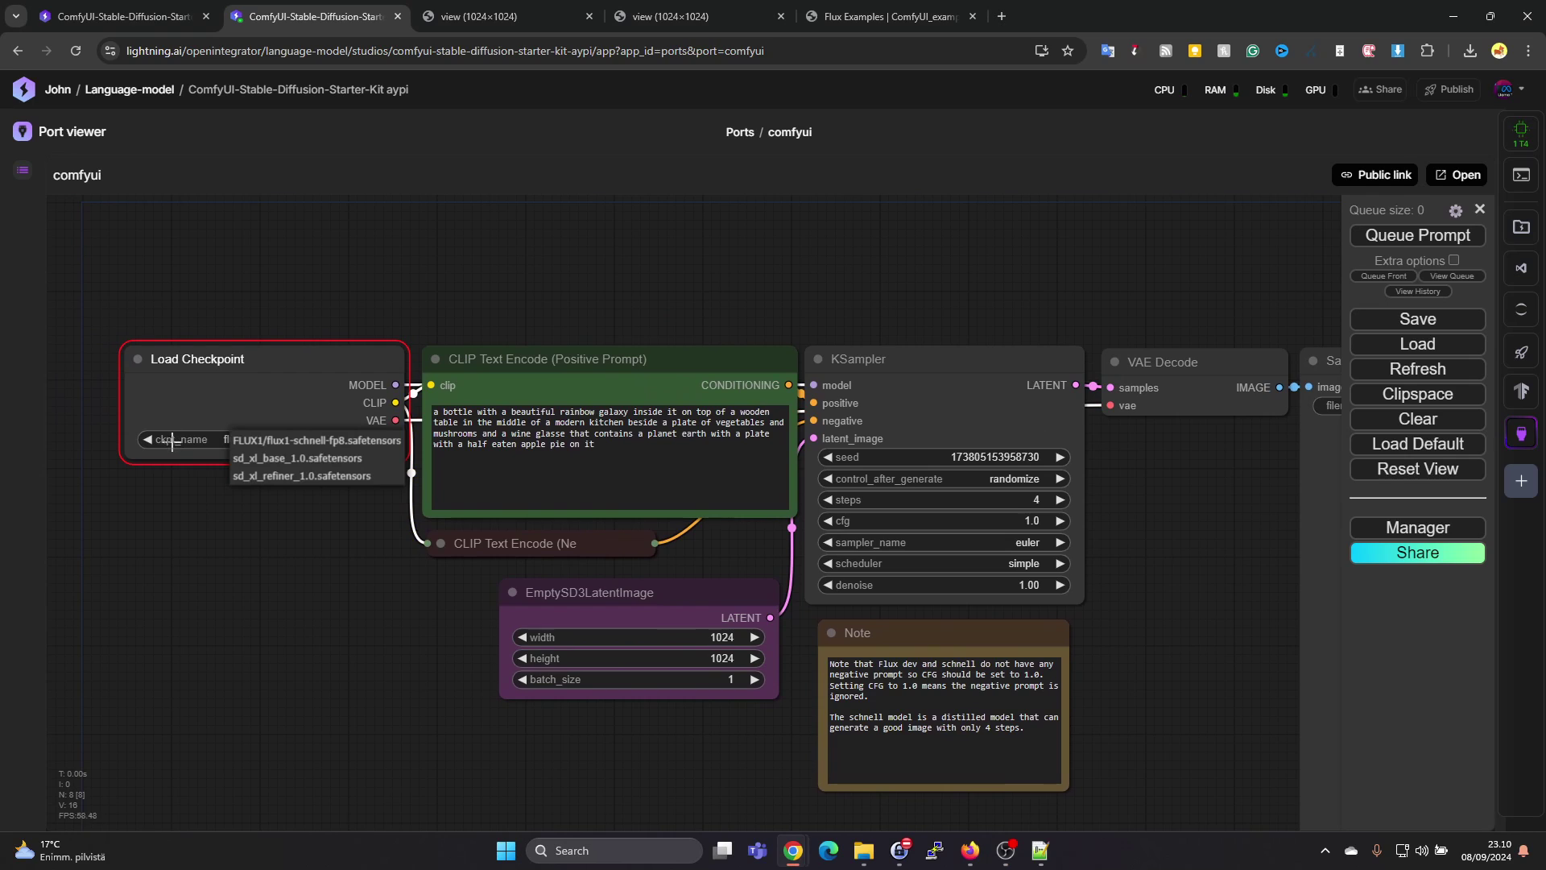
pyautogui.click(215, 487)
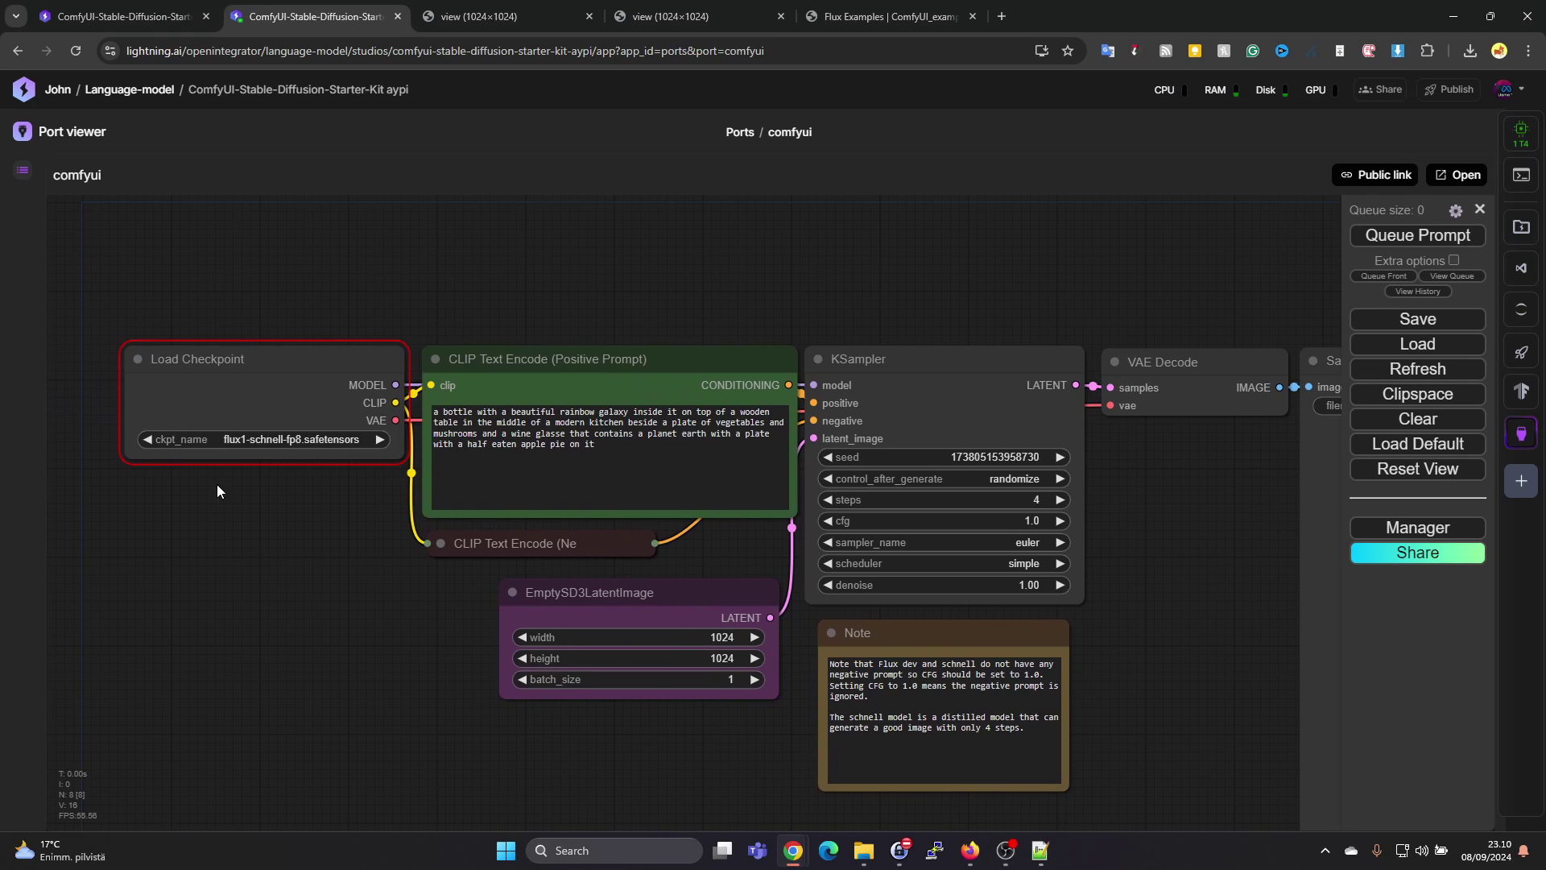
pyautogui.click(251, 446)
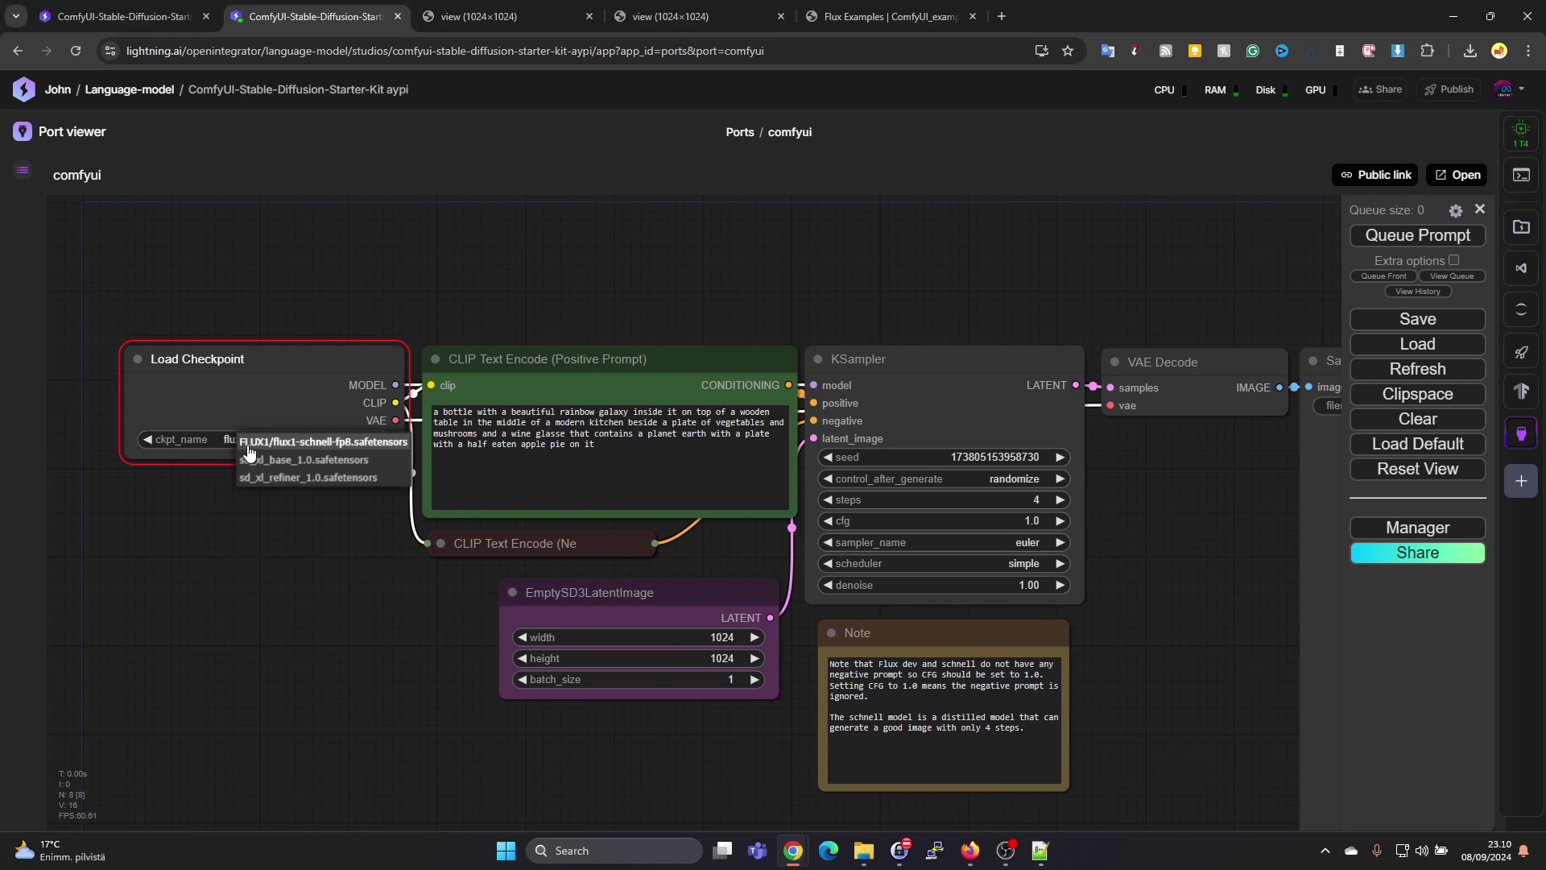
pyautogui.click(293, 443)
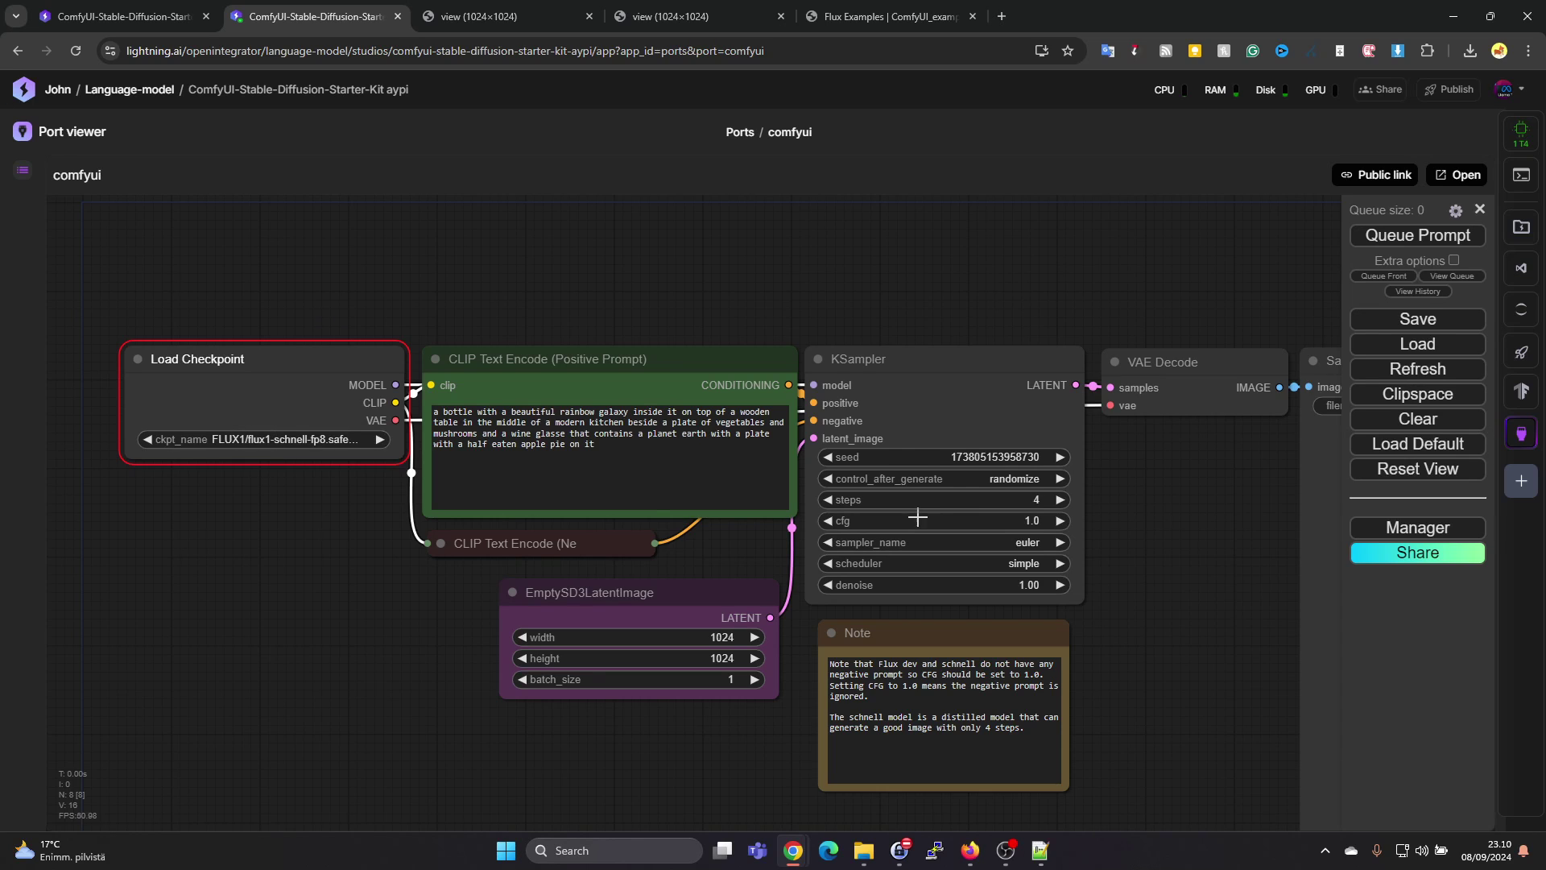
# Queue the Flux Schnell generation with the corrected checkpoint.
pyautogui.moveTo(1183, 520); pyautogui.dragTo(1143, 527)
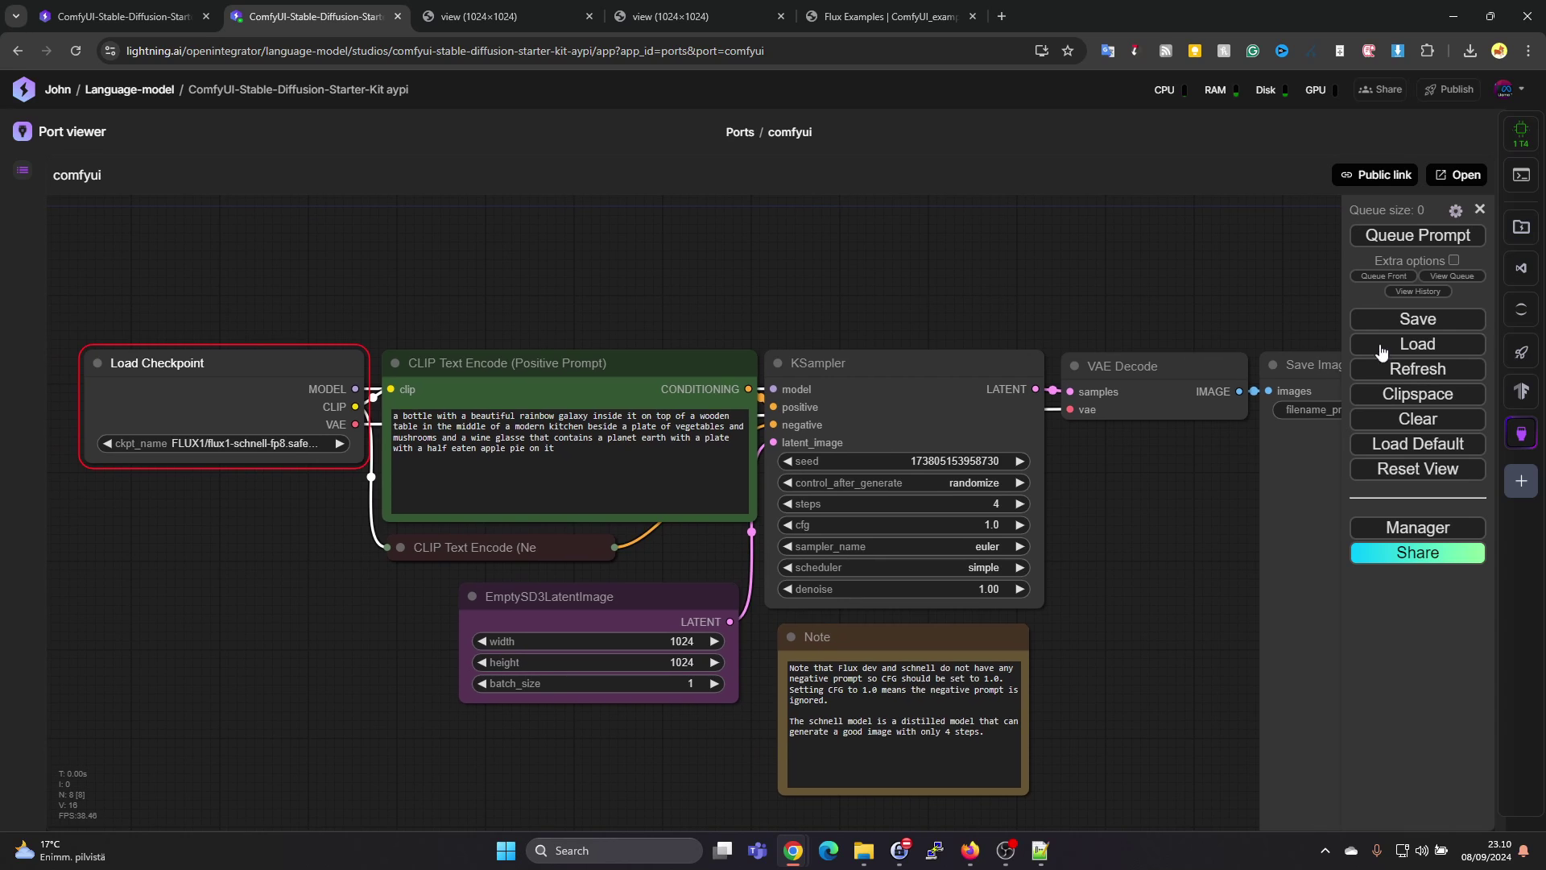
pyautogui.click(1422, 236)
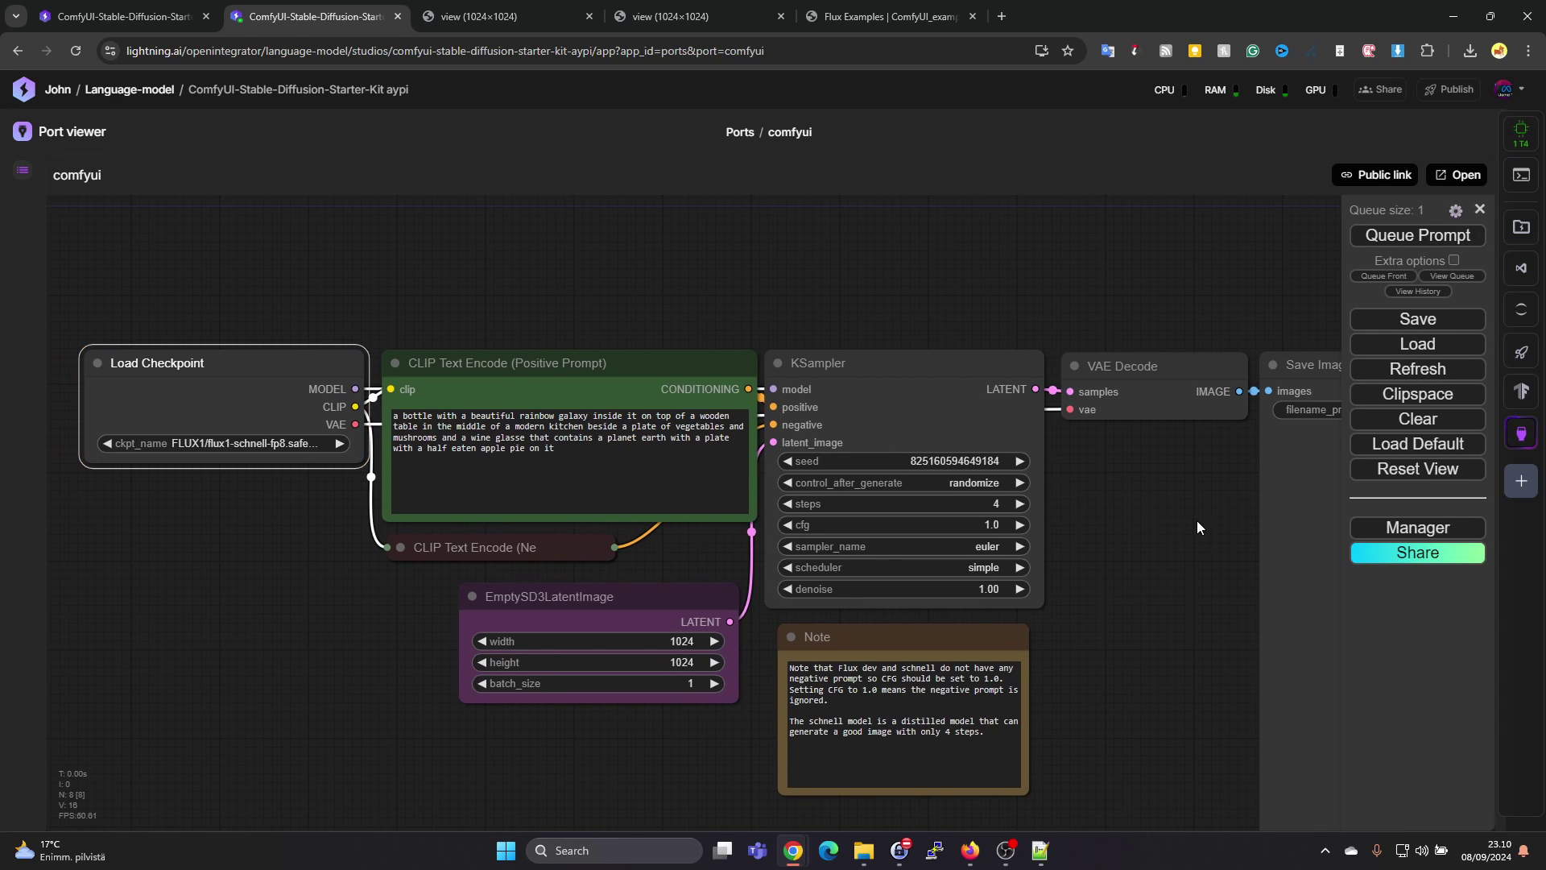
pyautogui.moveTo(1196, 553); pyautogui.dragTo(1061, 515)
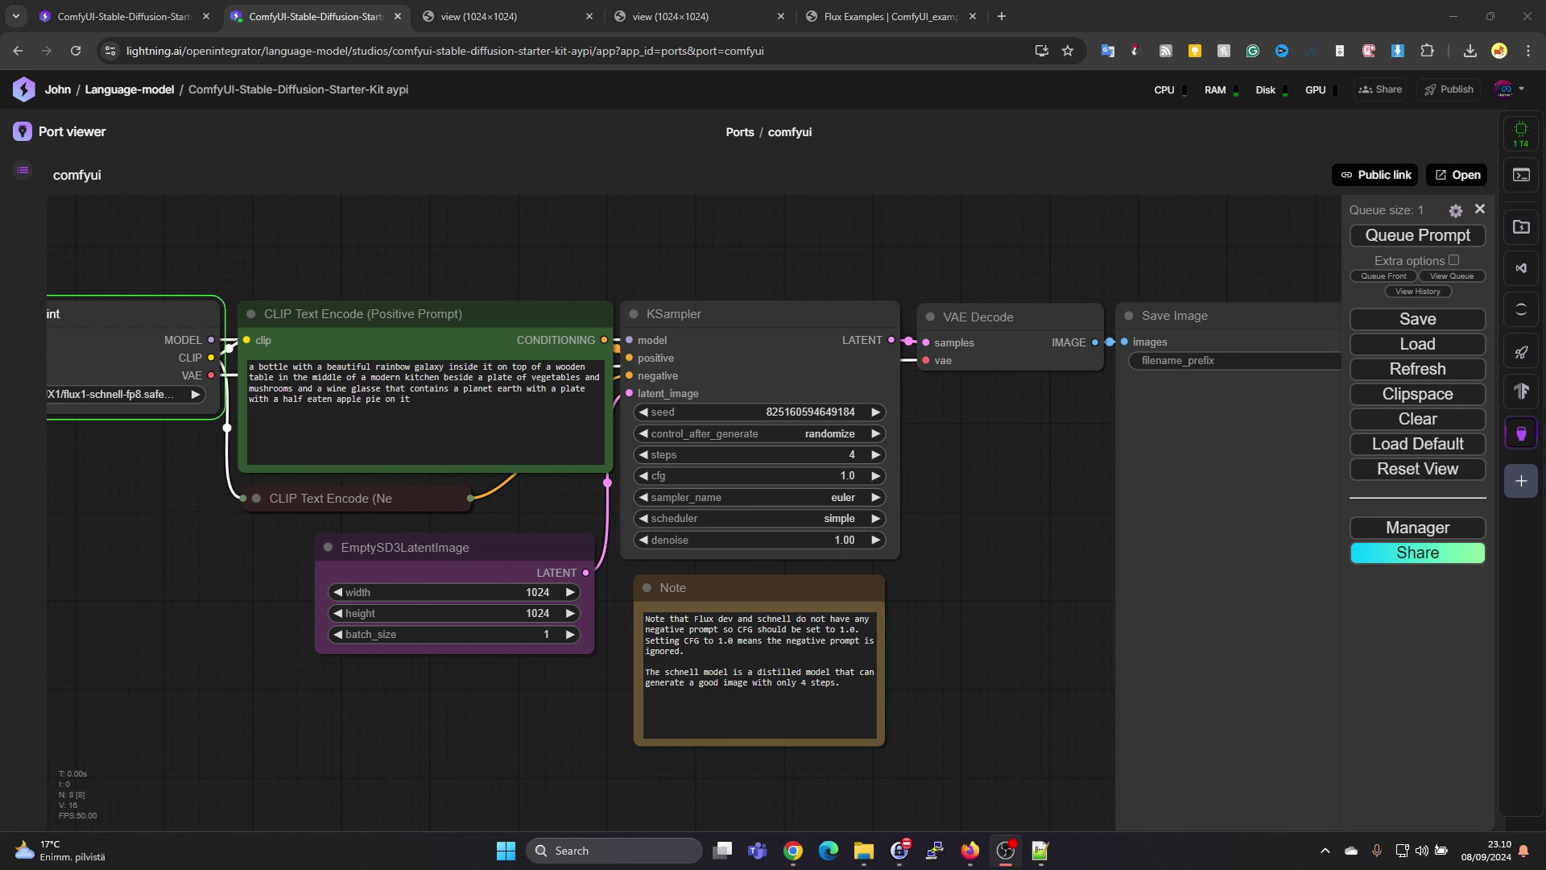
# Monitor GPU utilization while the Flux Schnell image generates.
pyautogui.scroll(-2, 685, 317)
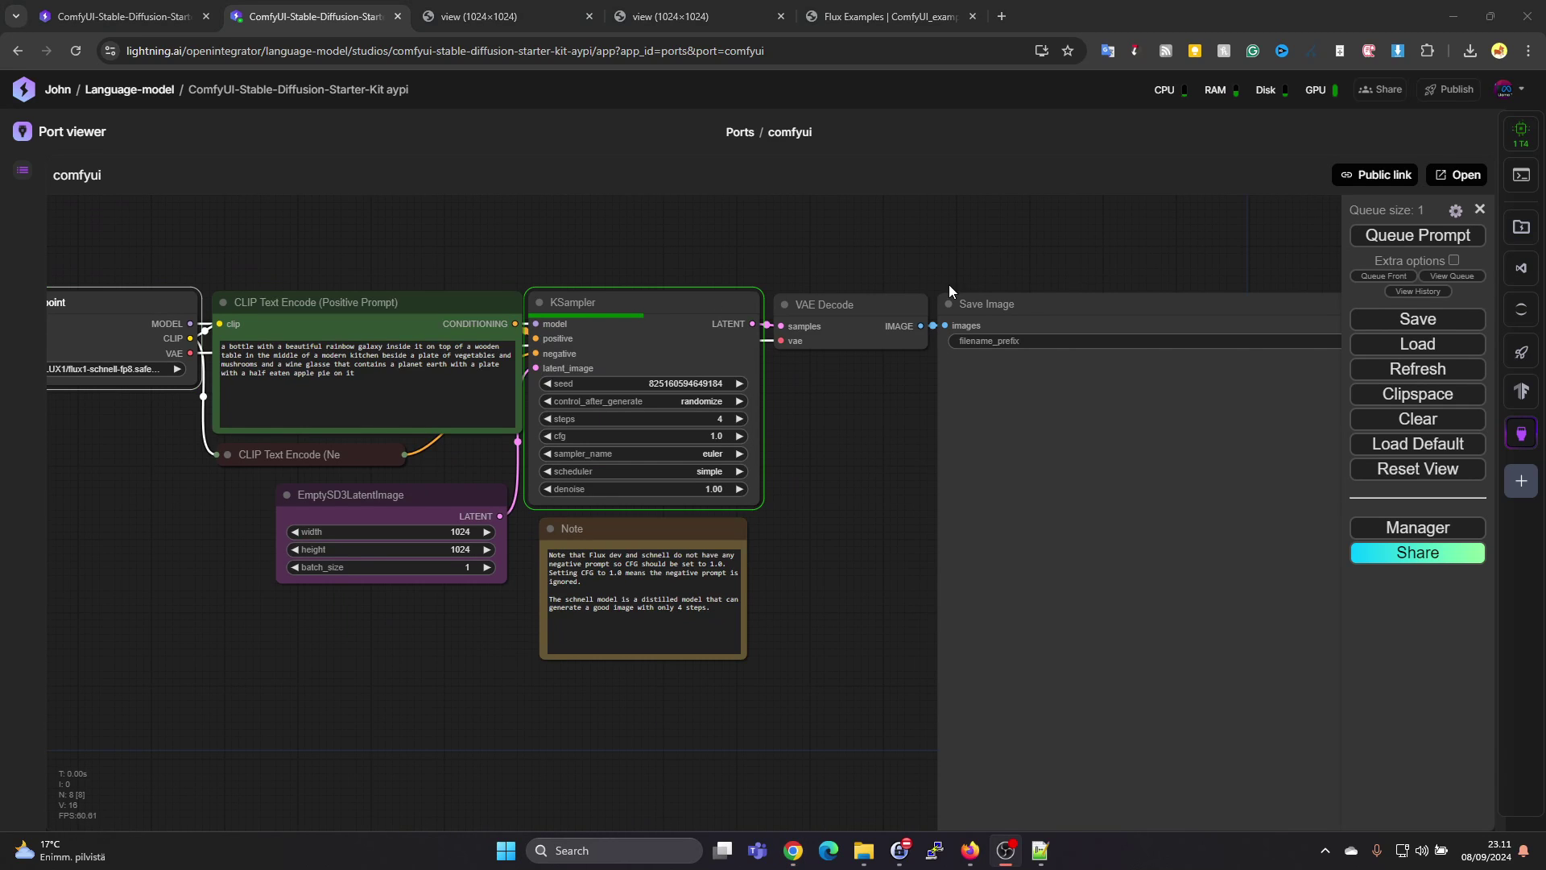
pyautogui.click(1324, 91)
pyautogui.moveTo(1447, 181)
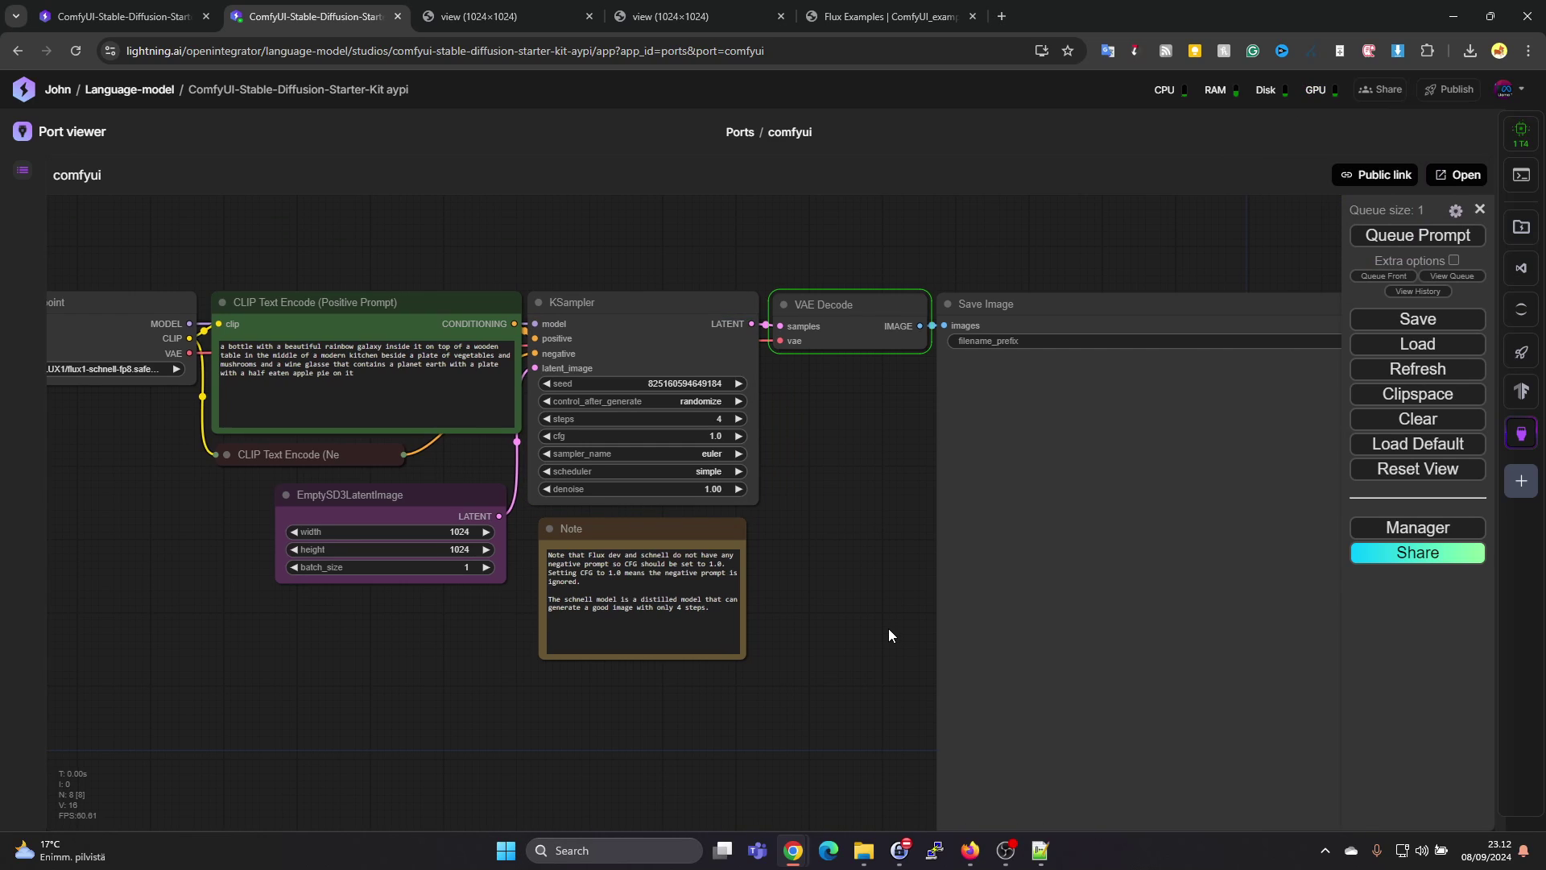
# Open the finished galaxy-bottle kitchen image full size as ComfyUI_00011_.png in a new tab.
pyautogui.moveTo(885, 626); pyautogui.dragTo(680, 510)
pyautogui.scroll(-2, 751, 562)
pyautogui.scroll(-1, 754, 569)
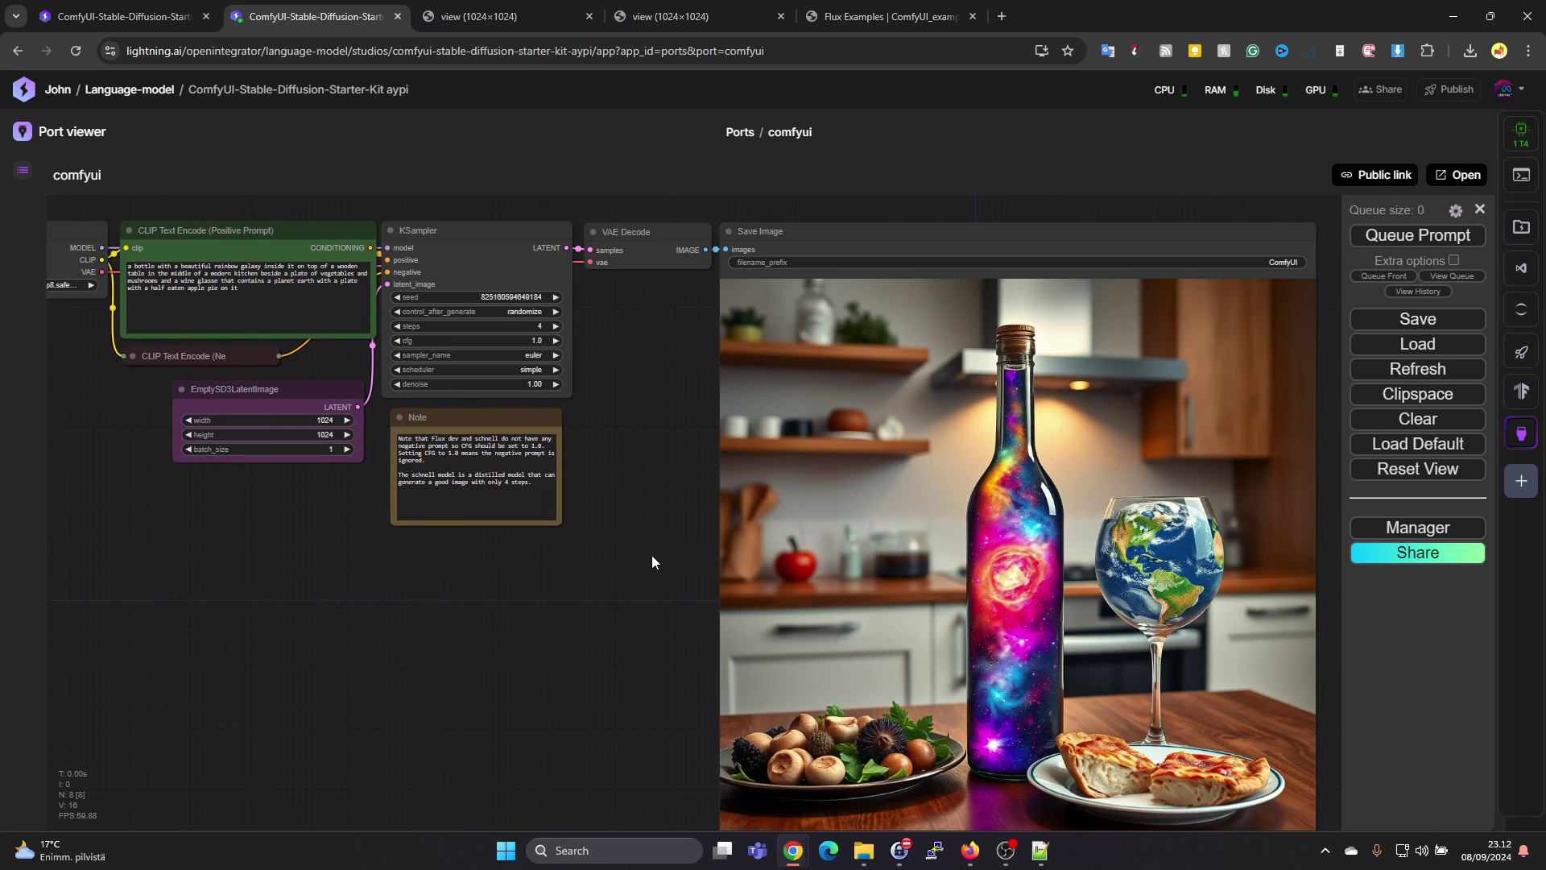
pyautogui.rightClick(904, 475)
pyautogui.click(927, 434)
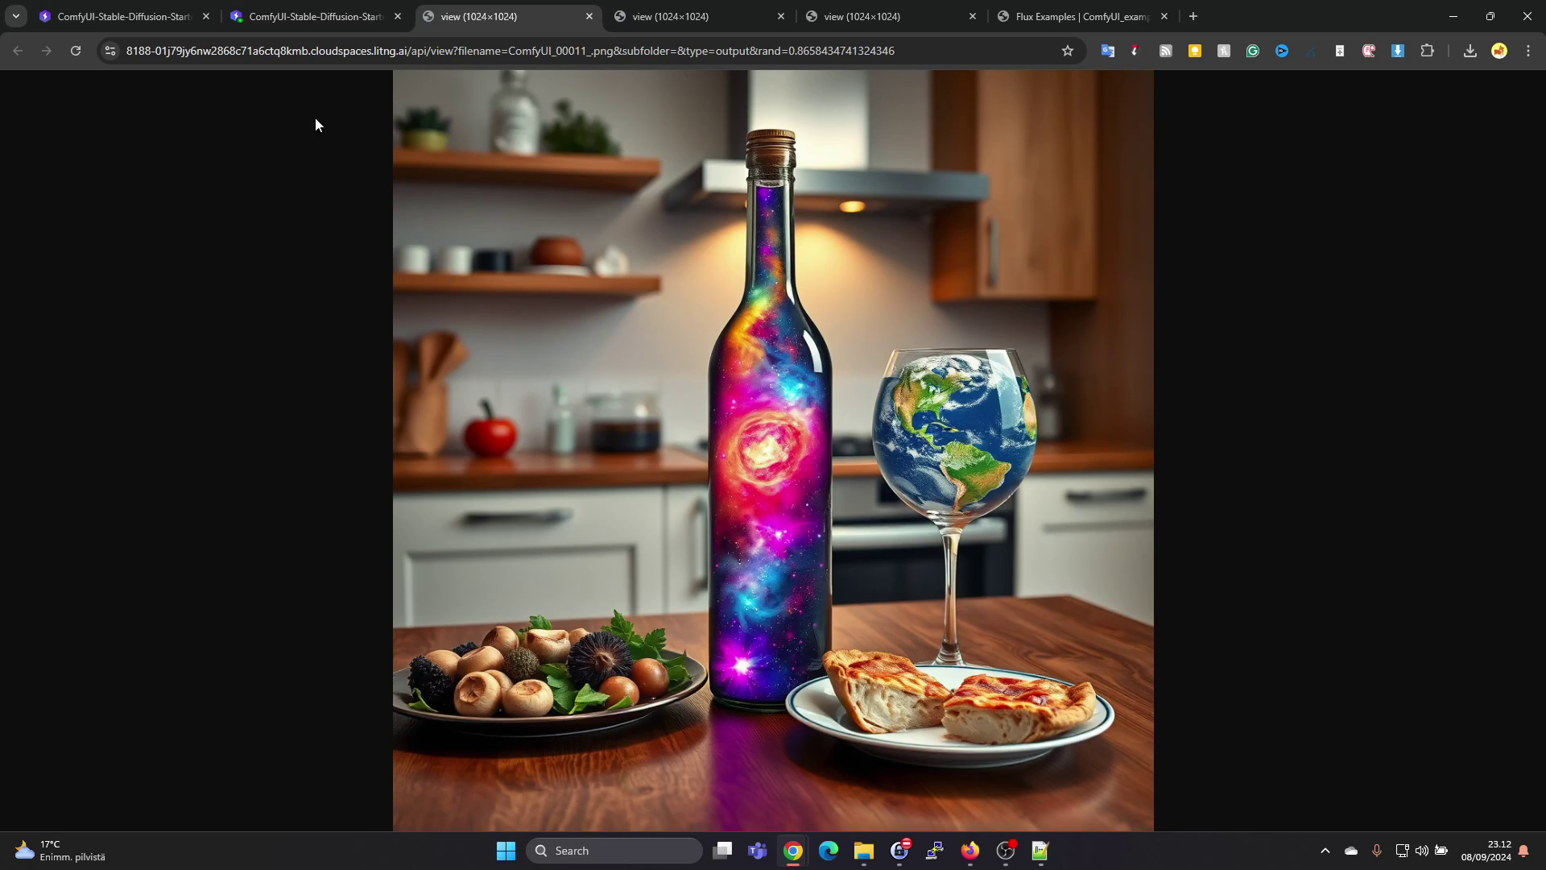
# Back in ComfyUI, queue the old-man prompt and center the resulting white-bearded portrait preview.
pyautogui.click(322, 16)
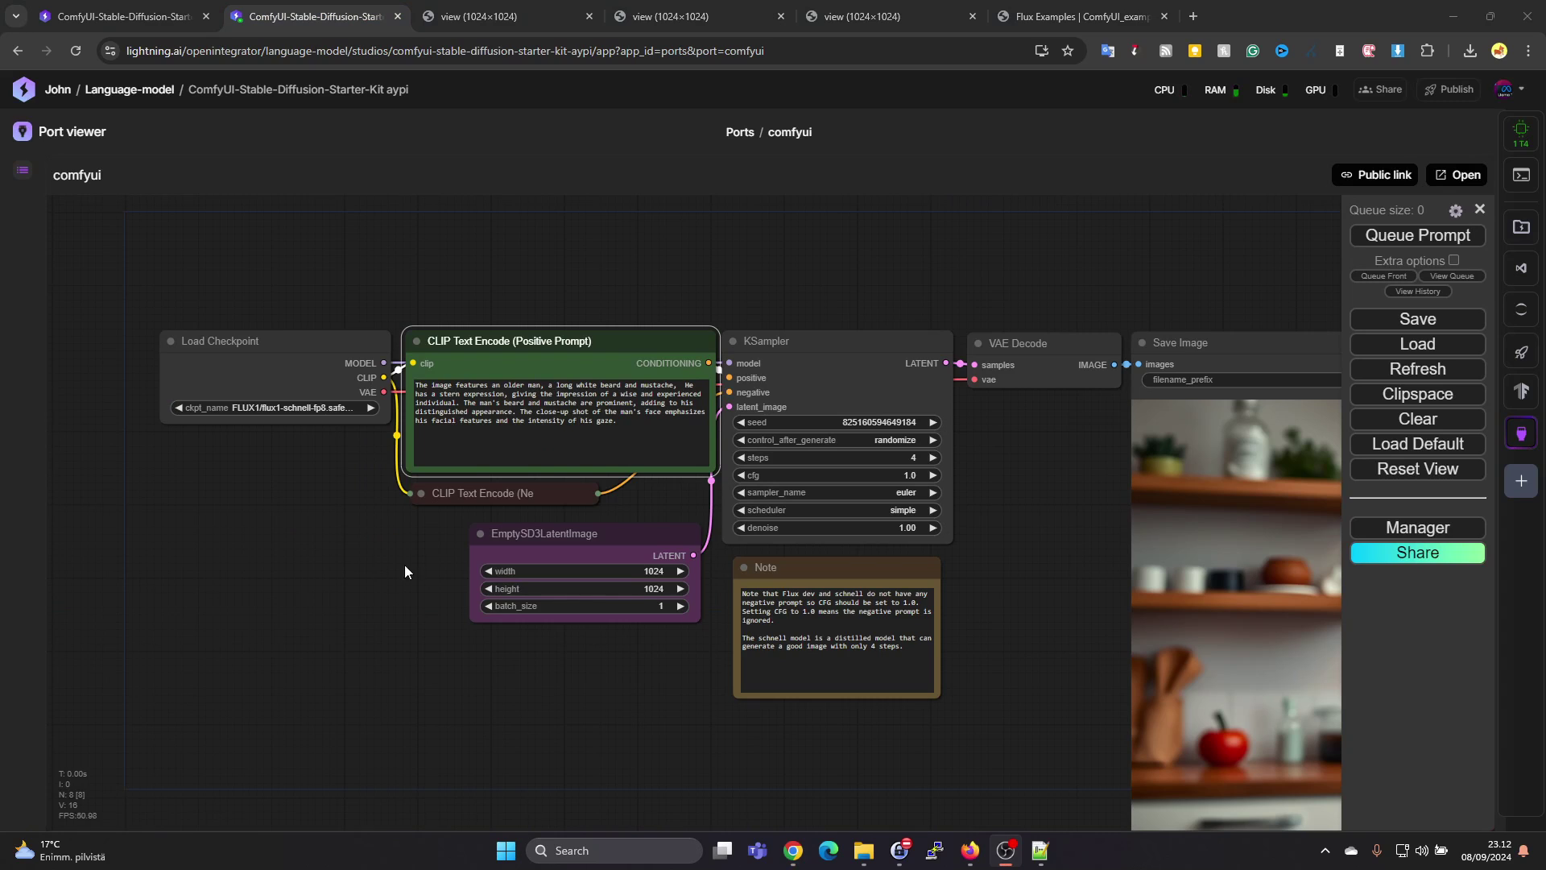
pyautogui.moveTo(418, 572); pyautogui.dragTo(314, 488)
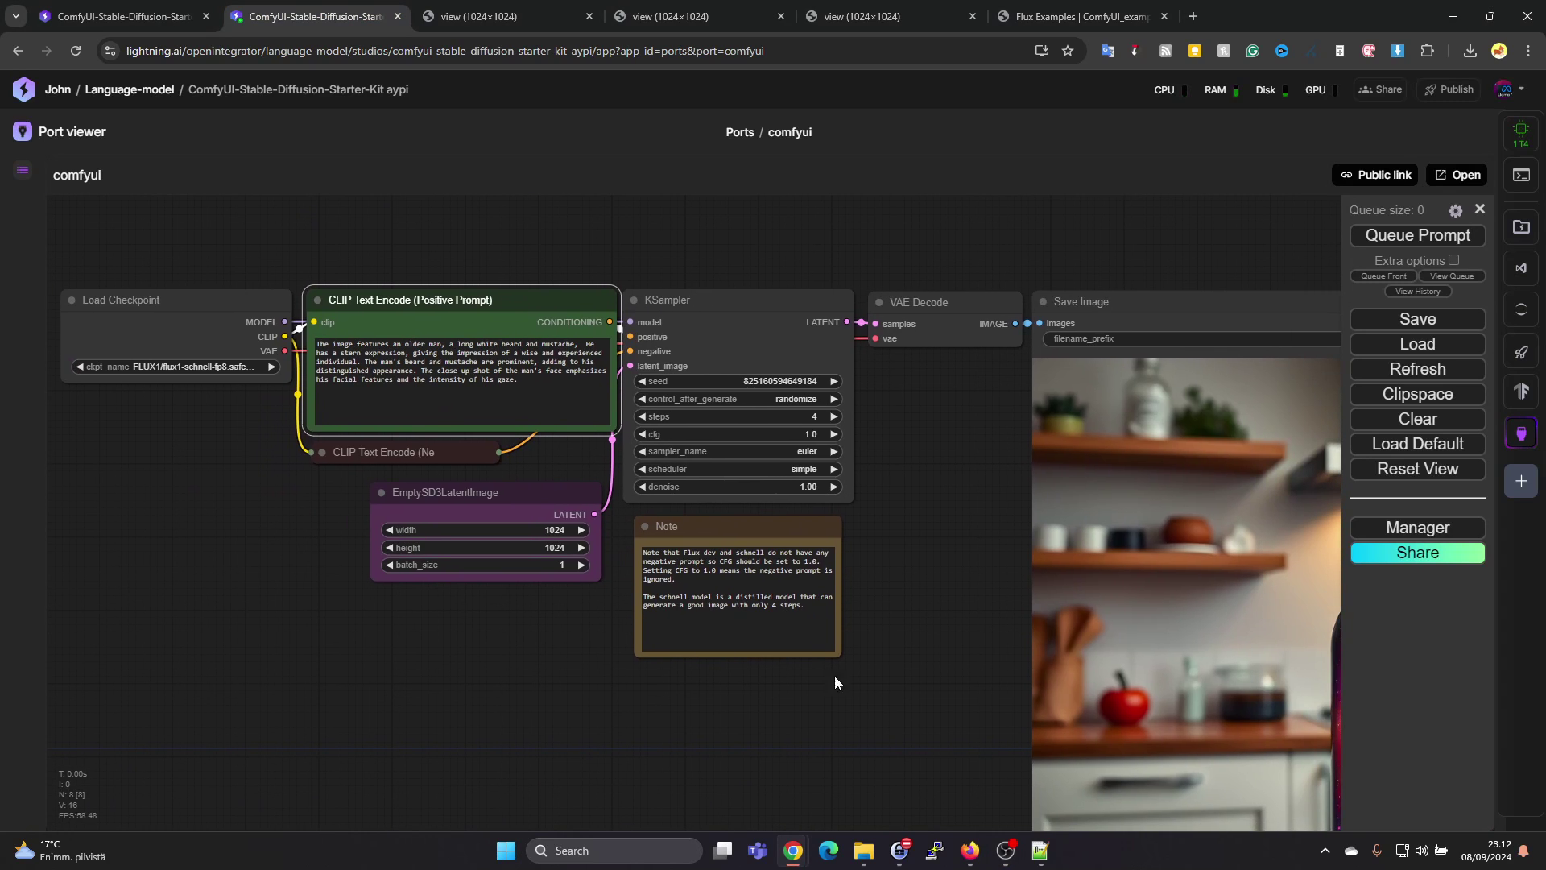
pyautogui.moveTo(947, 605); pyautogui.dragTo(839, 613)
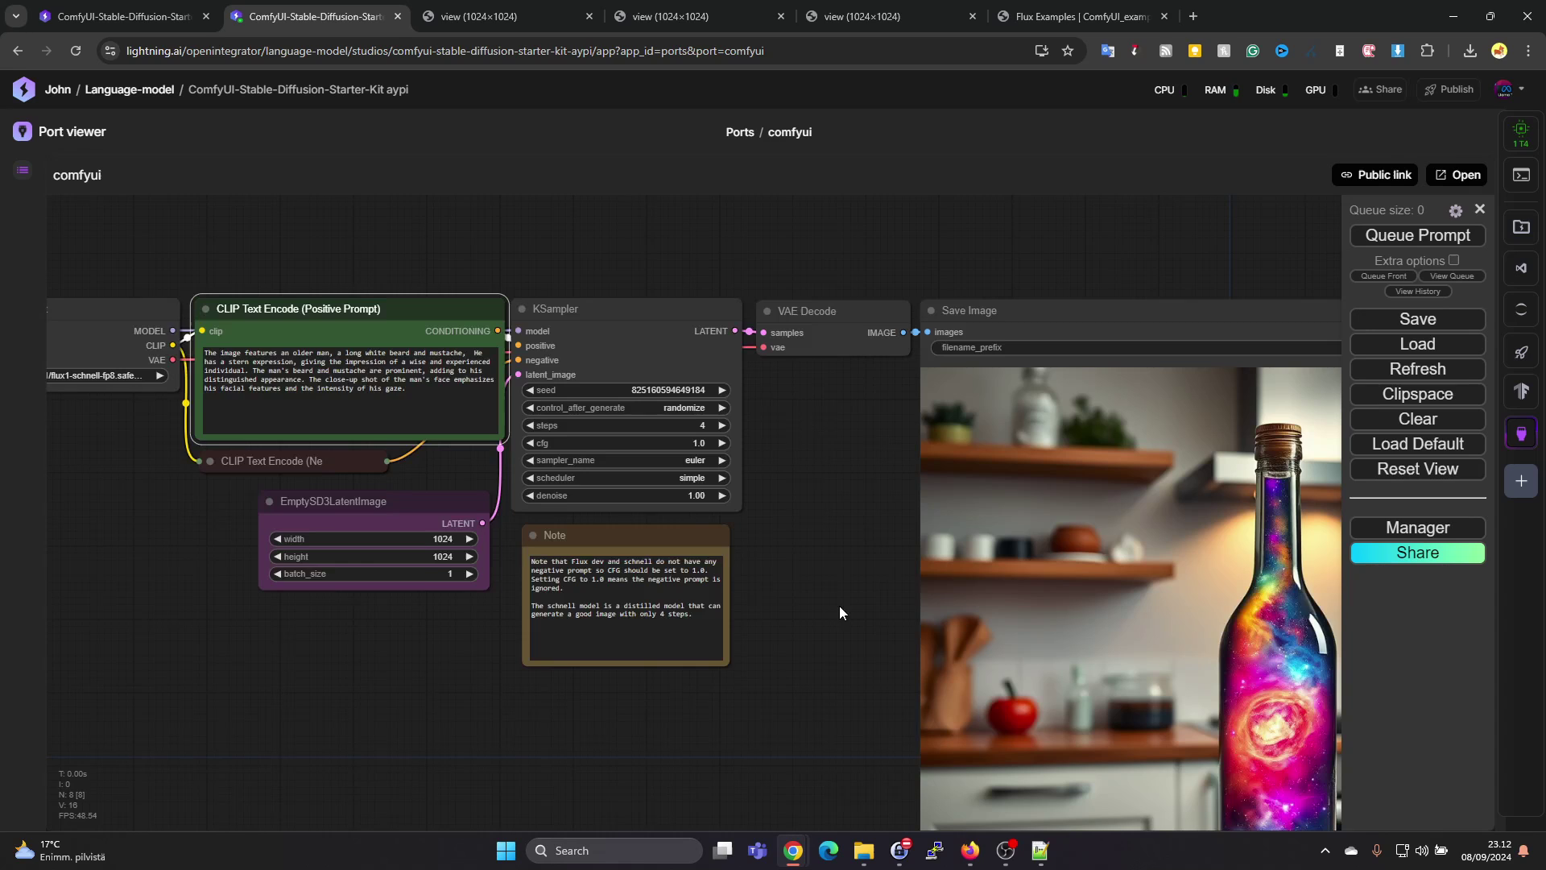
pyautogui.click(1410, 240)
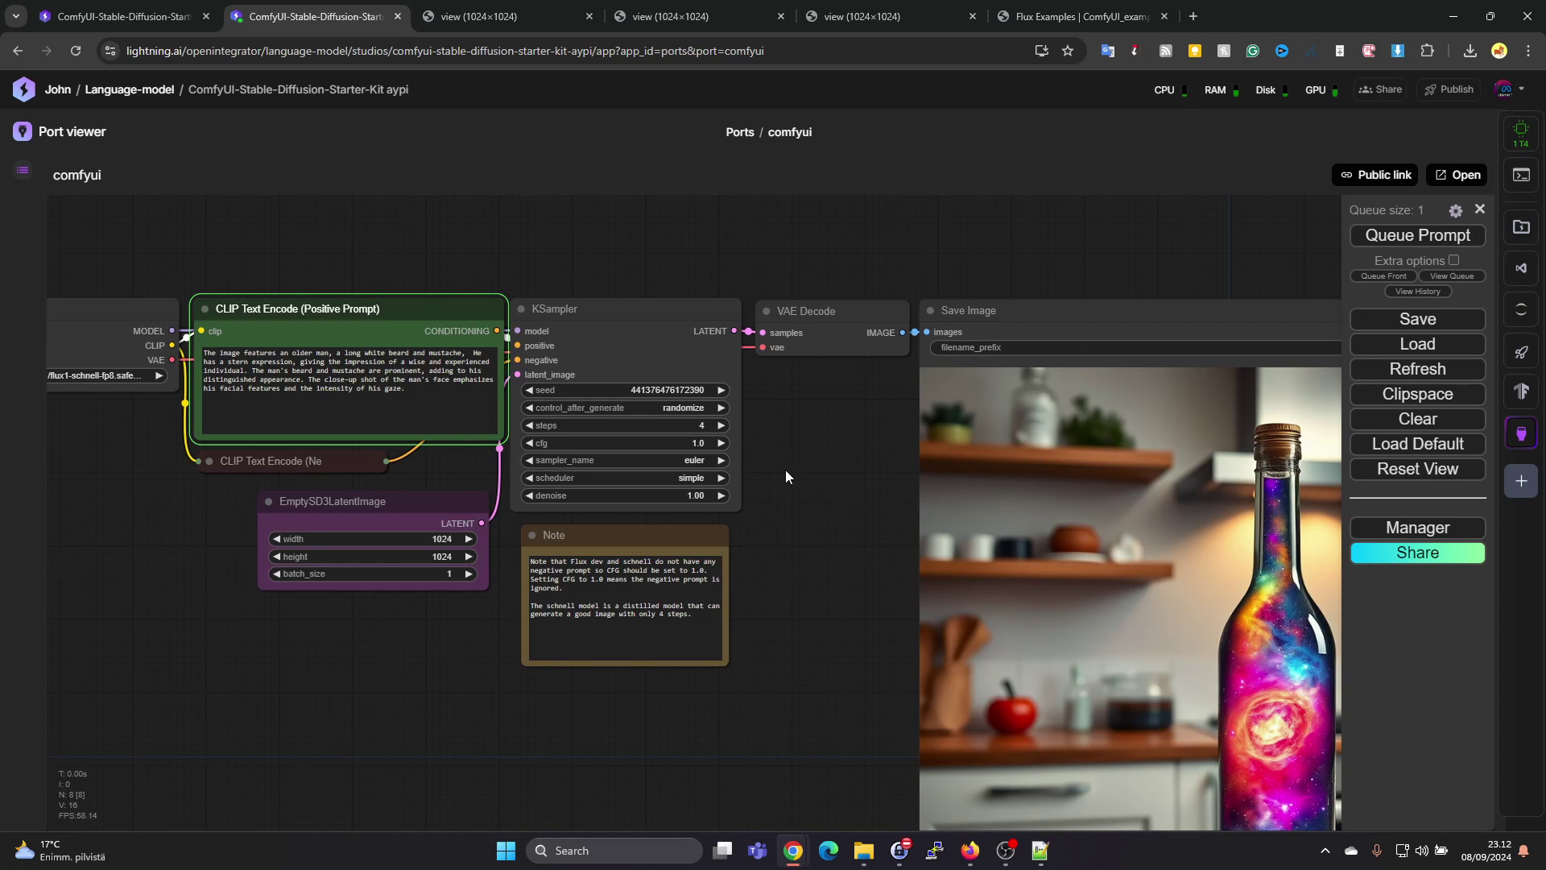
pyautogui.moveTo(409, 670); pyautogui.dragTo(496, 672)
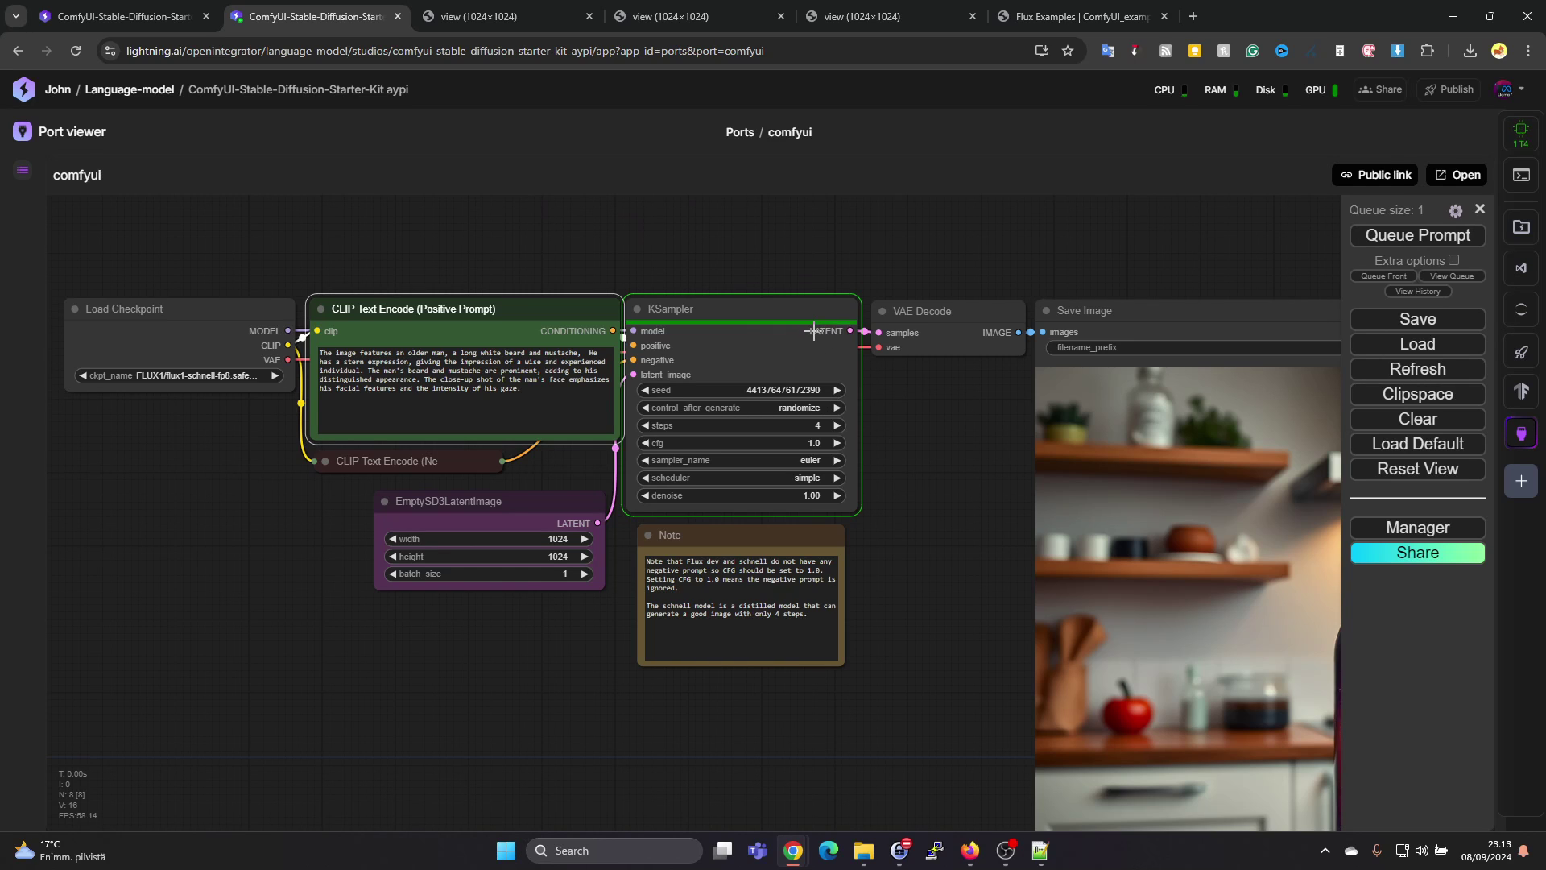
pyautogui.moveTo(997, 534); pyautogui.dragTo(859, 419)
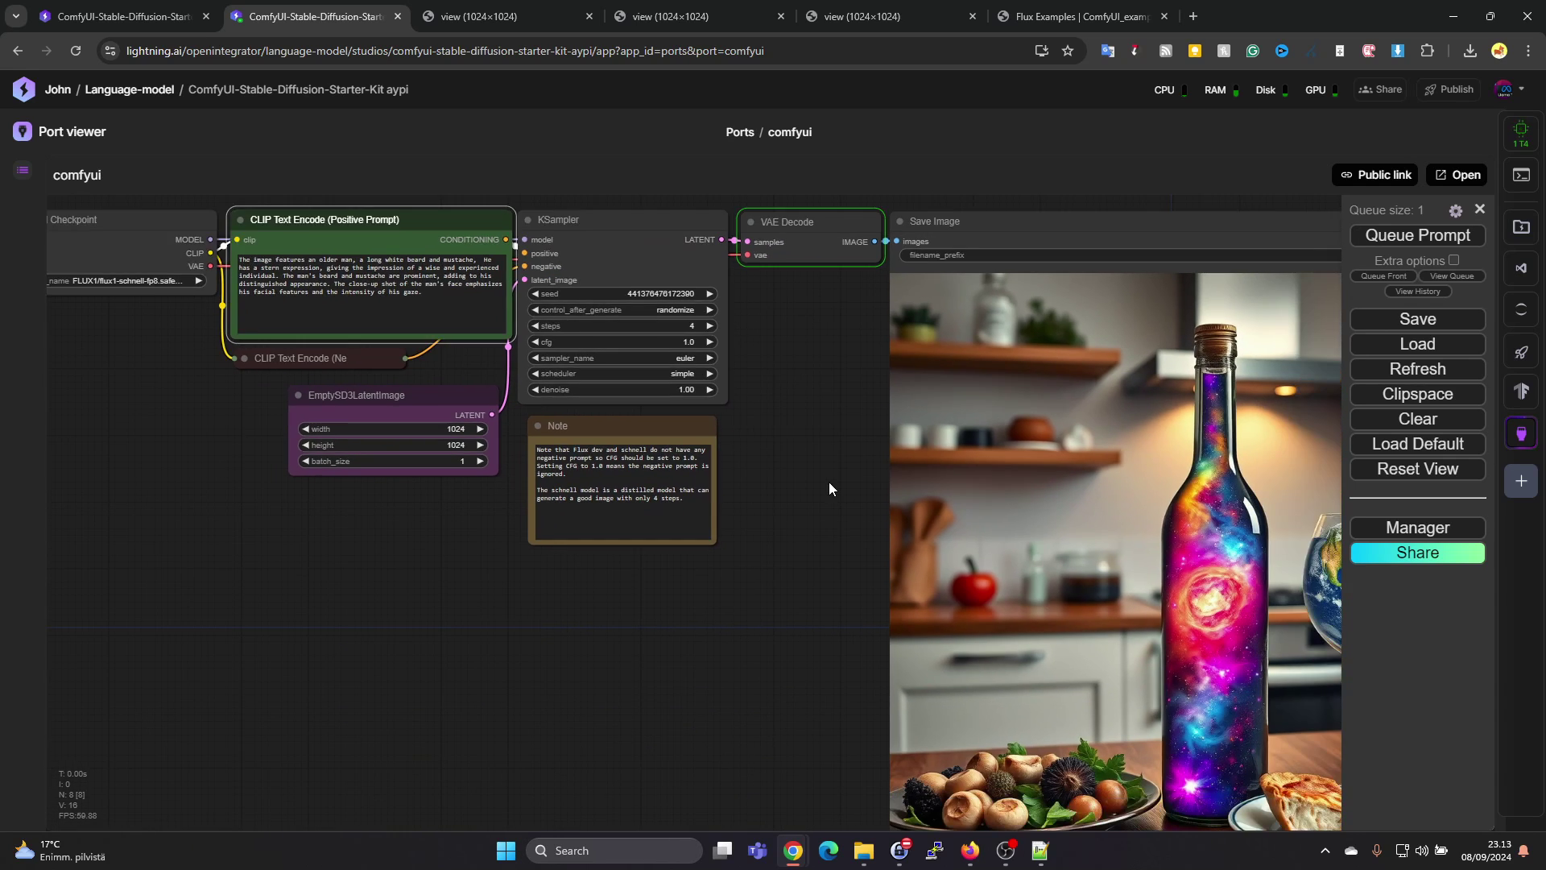
pyautogui.scroll(-1, 829, 483)
pyautogui.moveTo(830, 483); pyautogui.dragTo(681, 497)
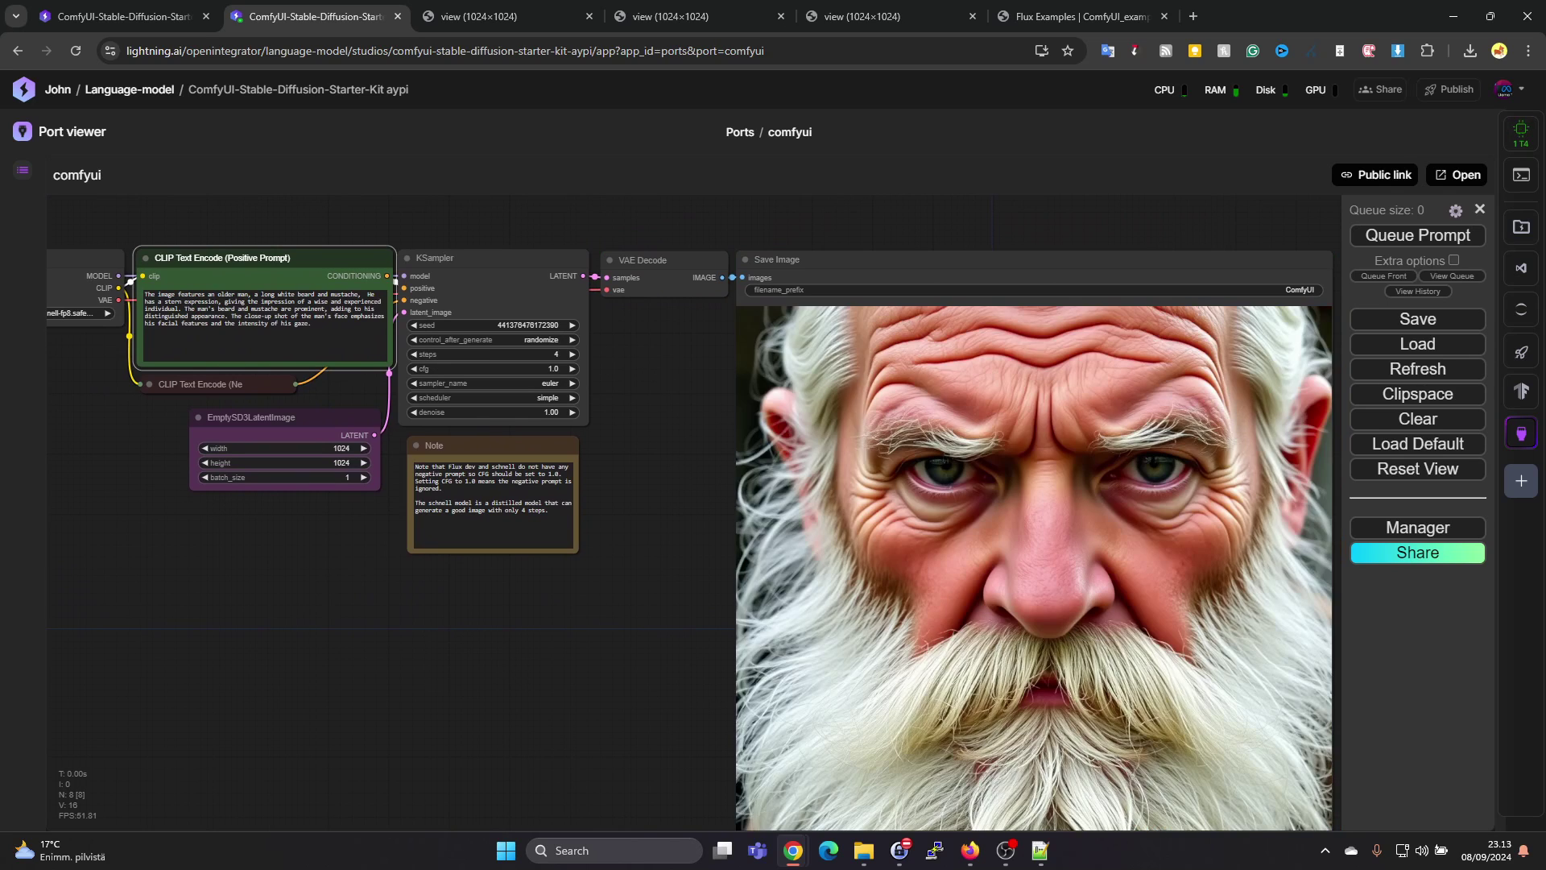
pyautogui.moveTo(649, 541); pyautogui.dragTo(513, 520)
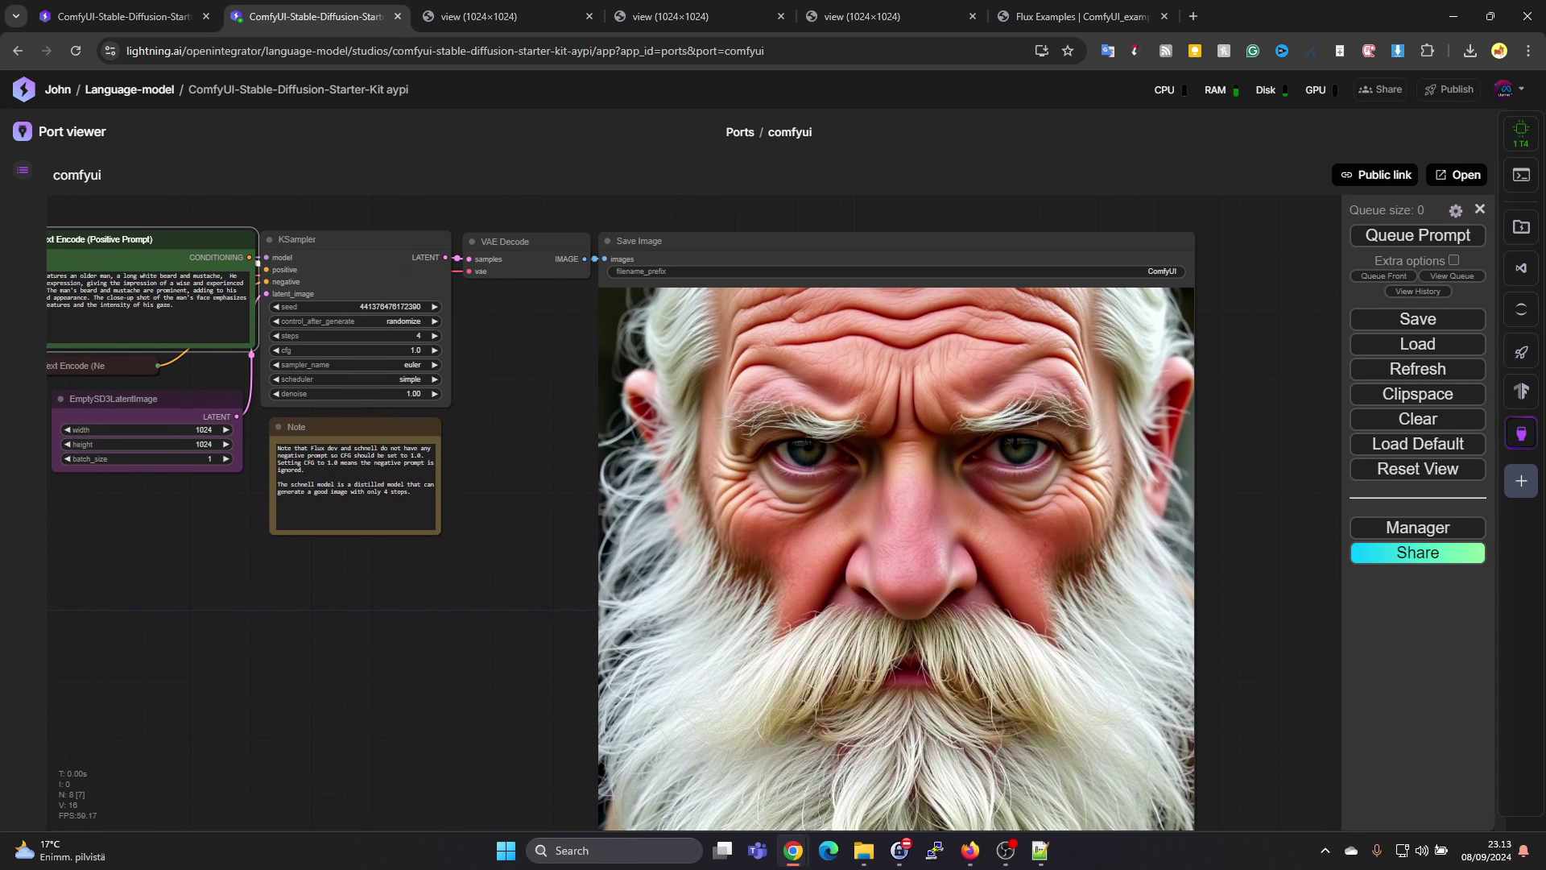
# Open the new old-man portrait full size and compare it with the earlier ComfyUI_00009 portrait.
pyautogui.click(644, 240)
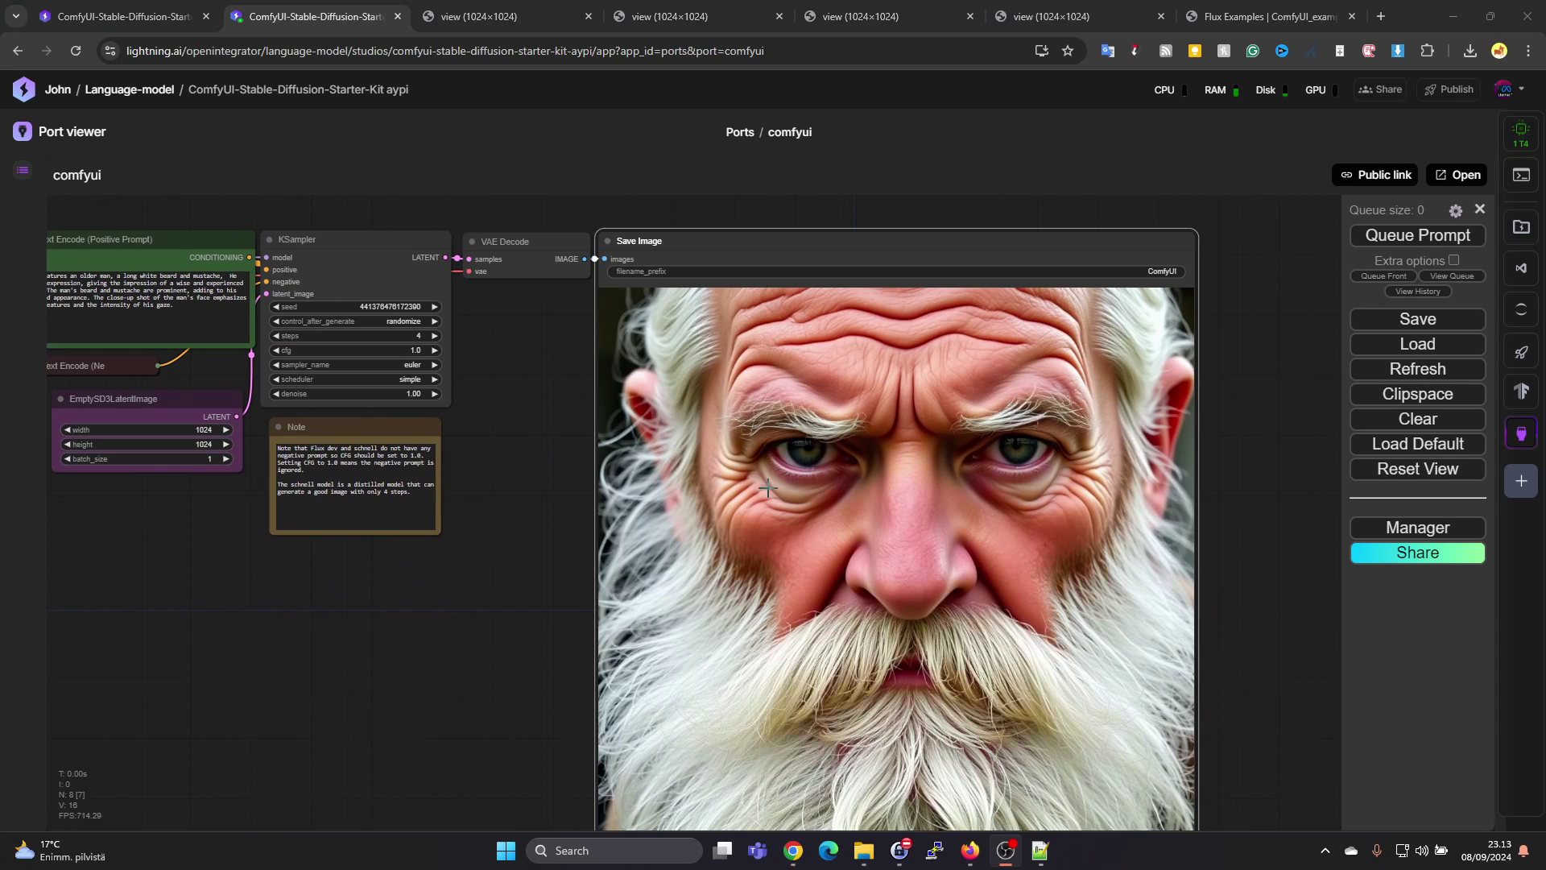
pyautogui.click(497, 16)
pyautogui.click(693, 14)
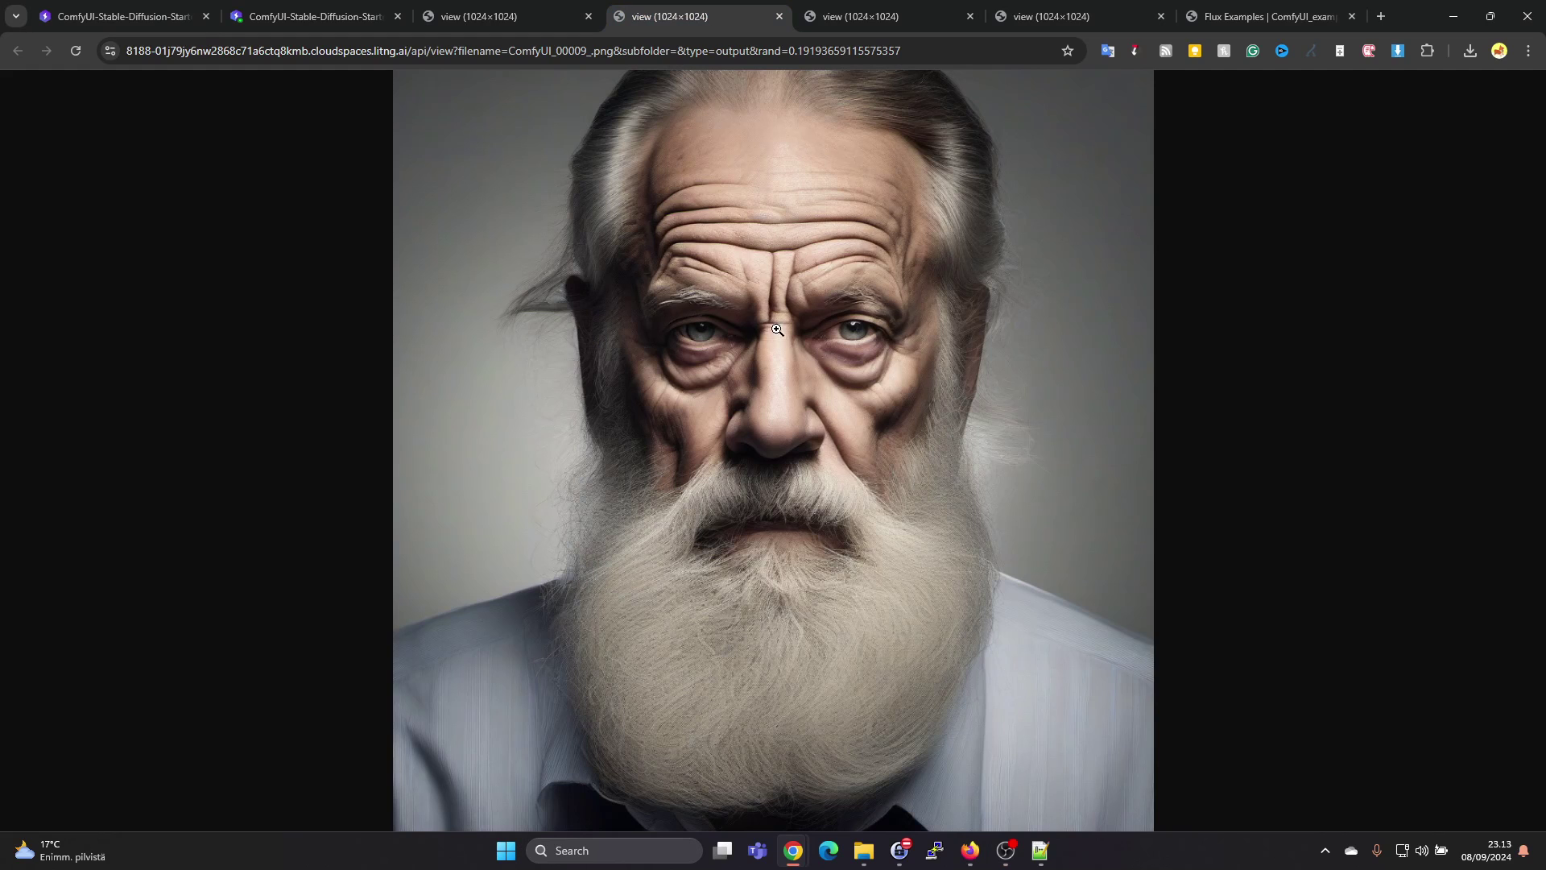
pyautogui.click(473, 18)
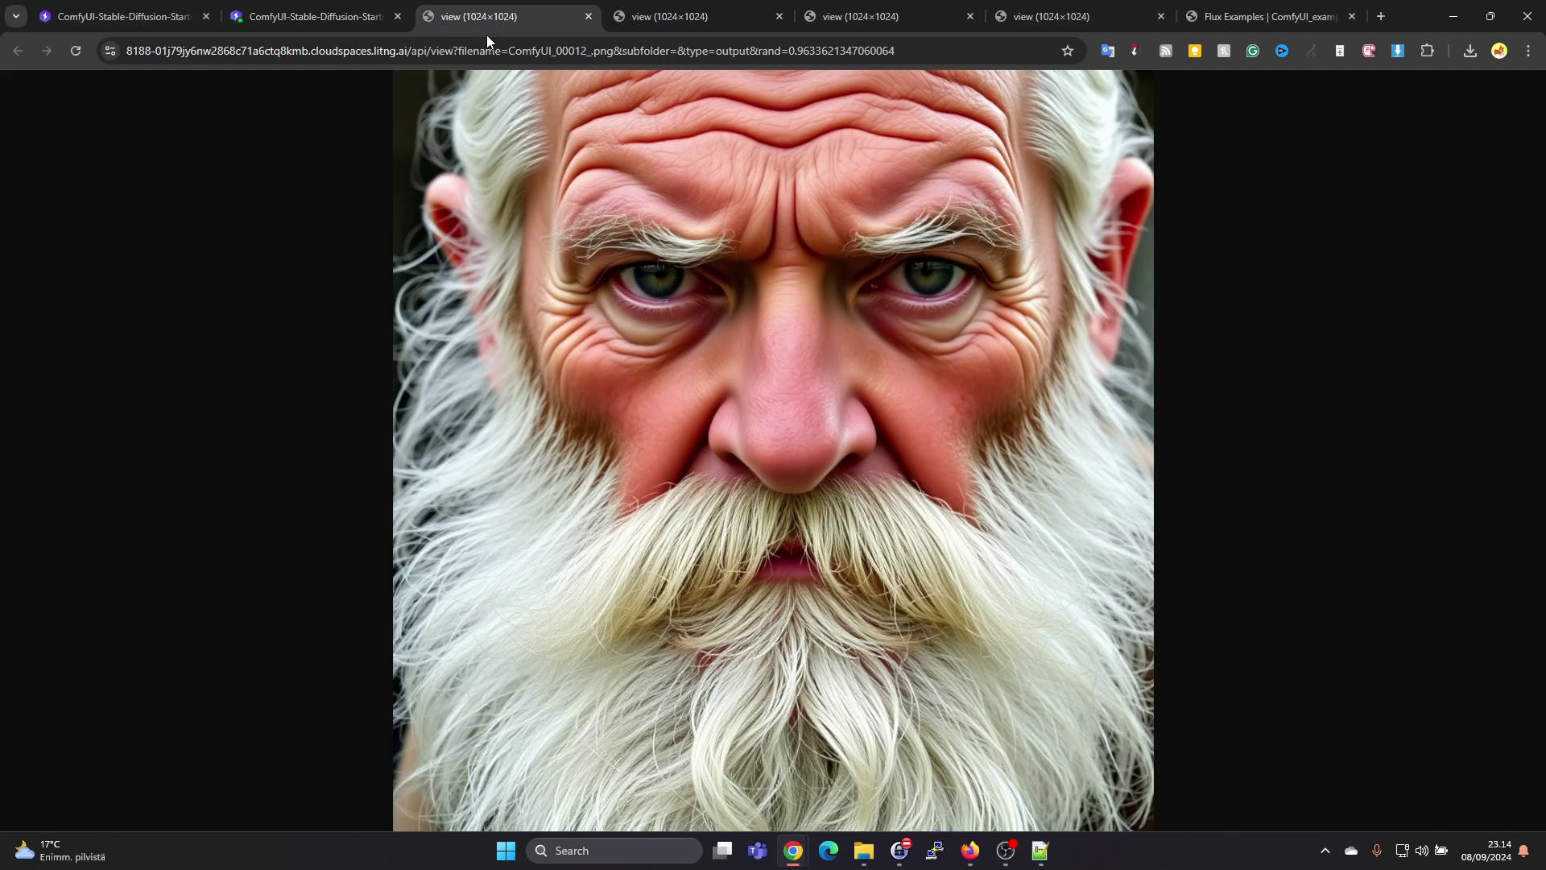
pyautogui.click(339, 23)
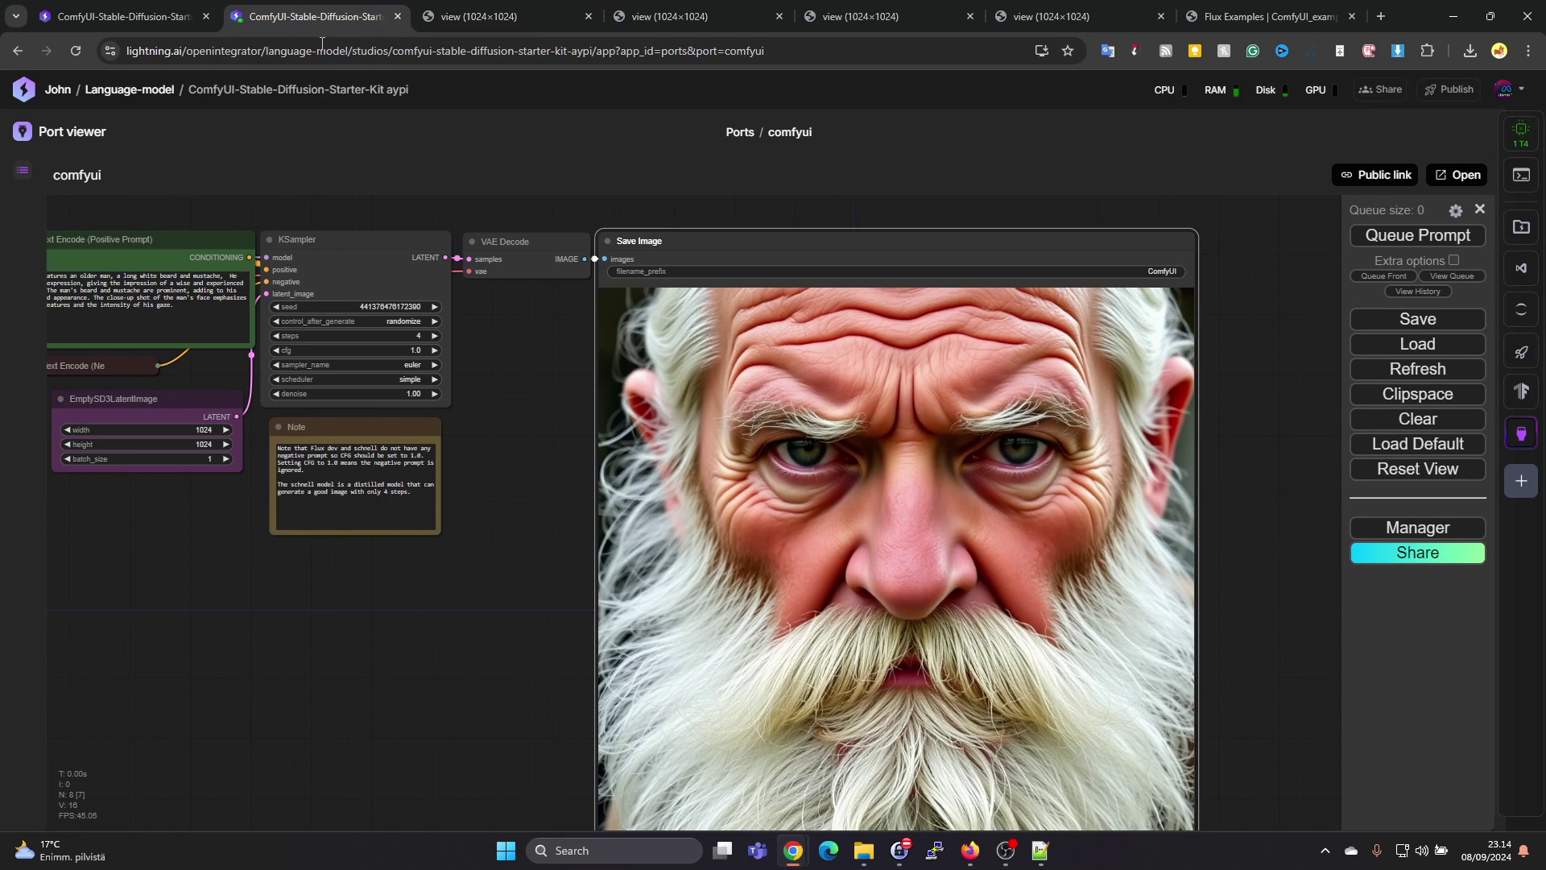
# Queue a new-seed portrait variation and view the ComfyUI_00013 result.
pyautogui.moveTo(543, 392); pyautogui.dragTo(552, 369)
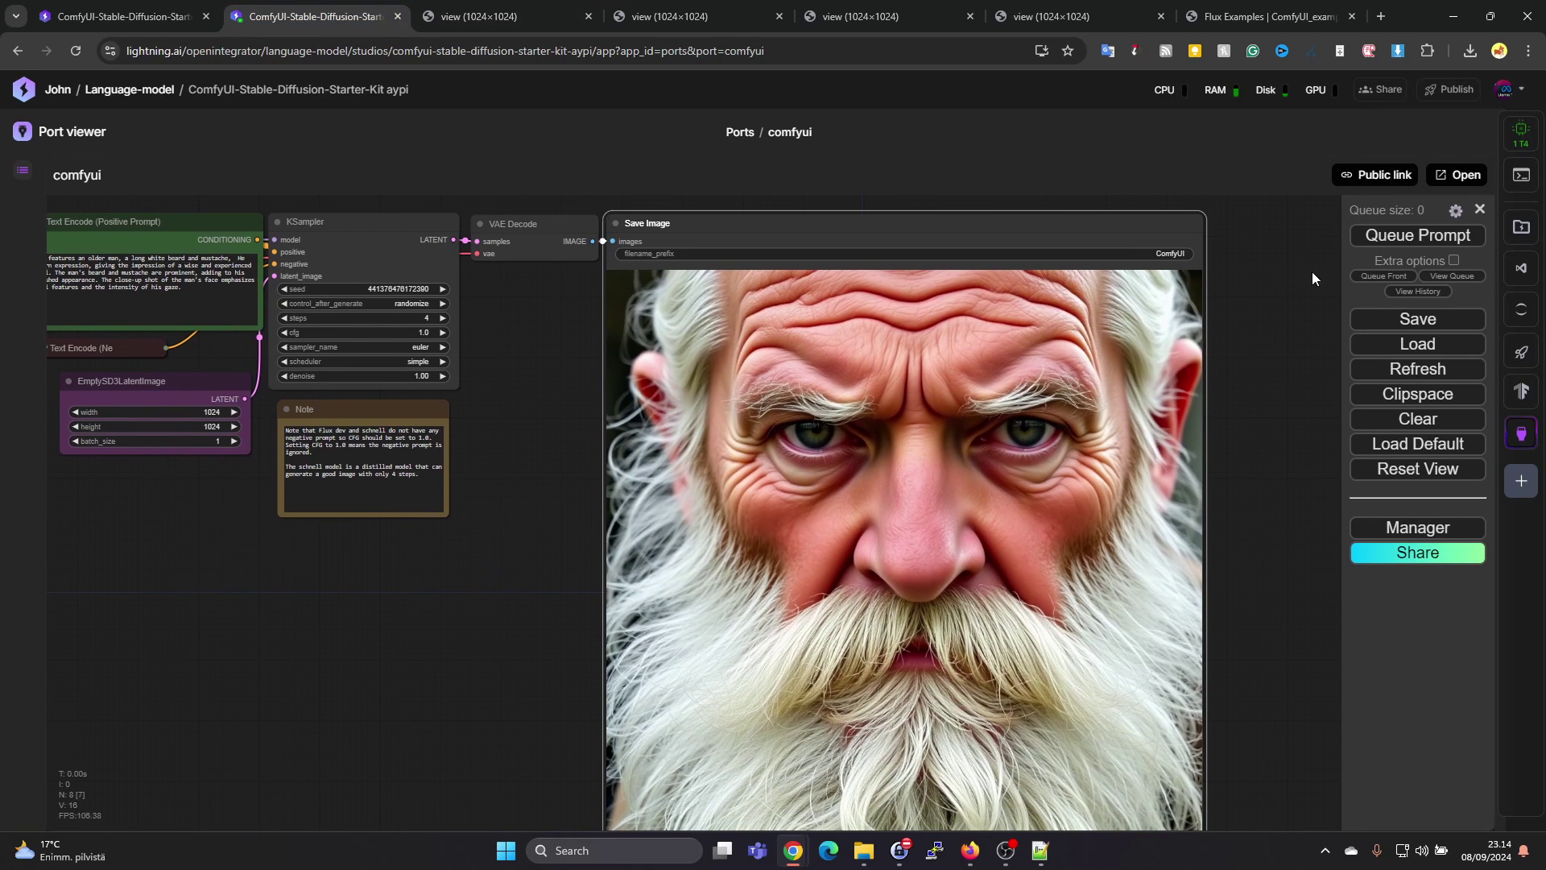
pyautogui.click(1405, 235)
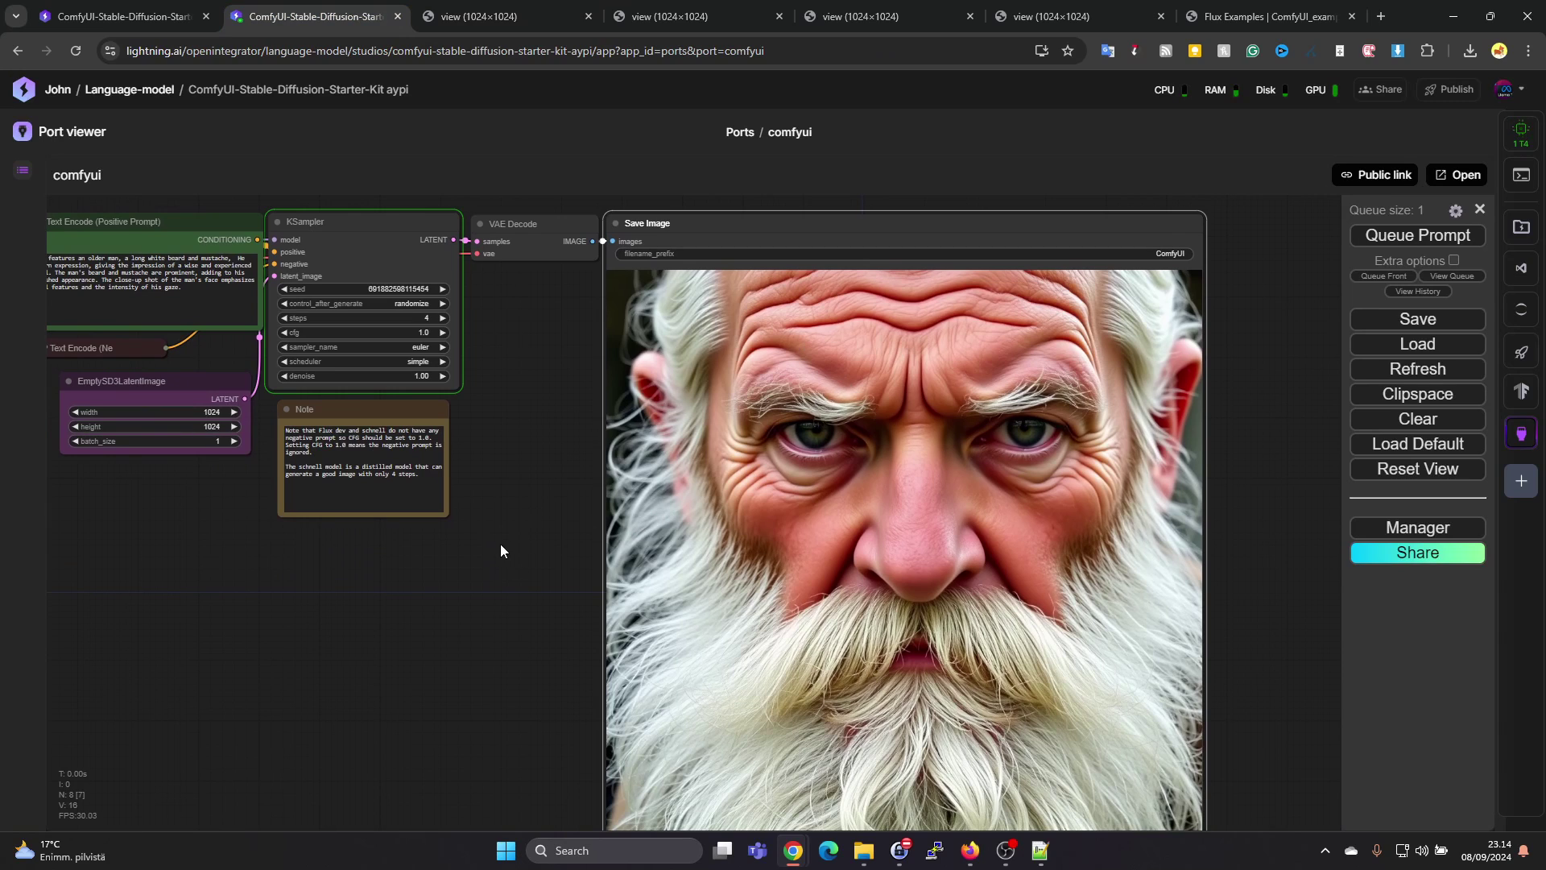
pyautogui.moveTo(426, 607); pyautogui.dragTo(405, 535)
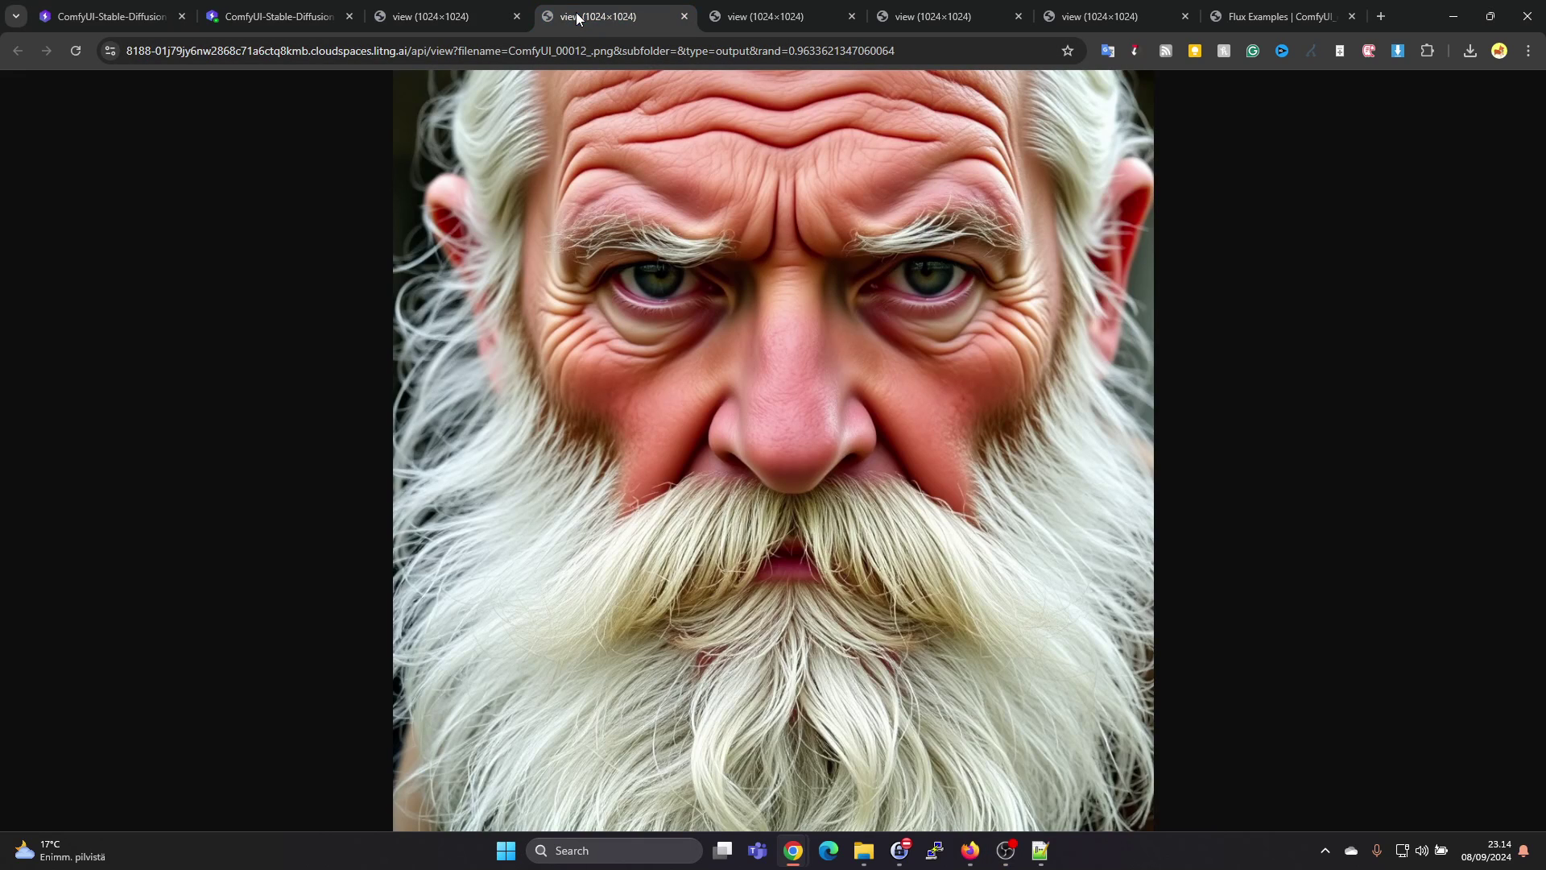
pyautogui.click(452, 18)
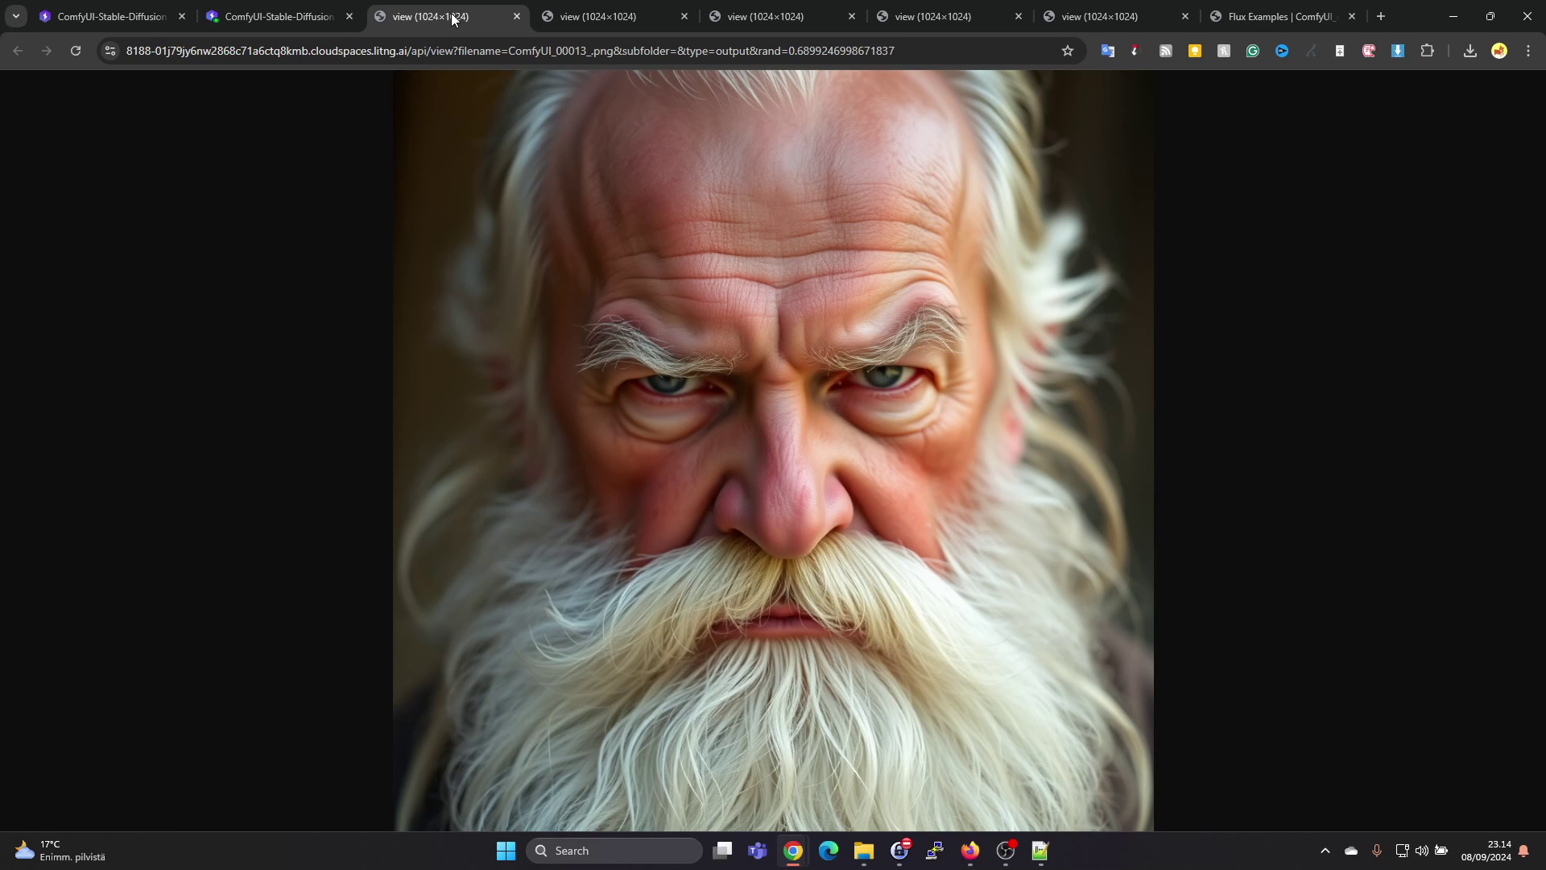
pyautogui.click(273, 16)
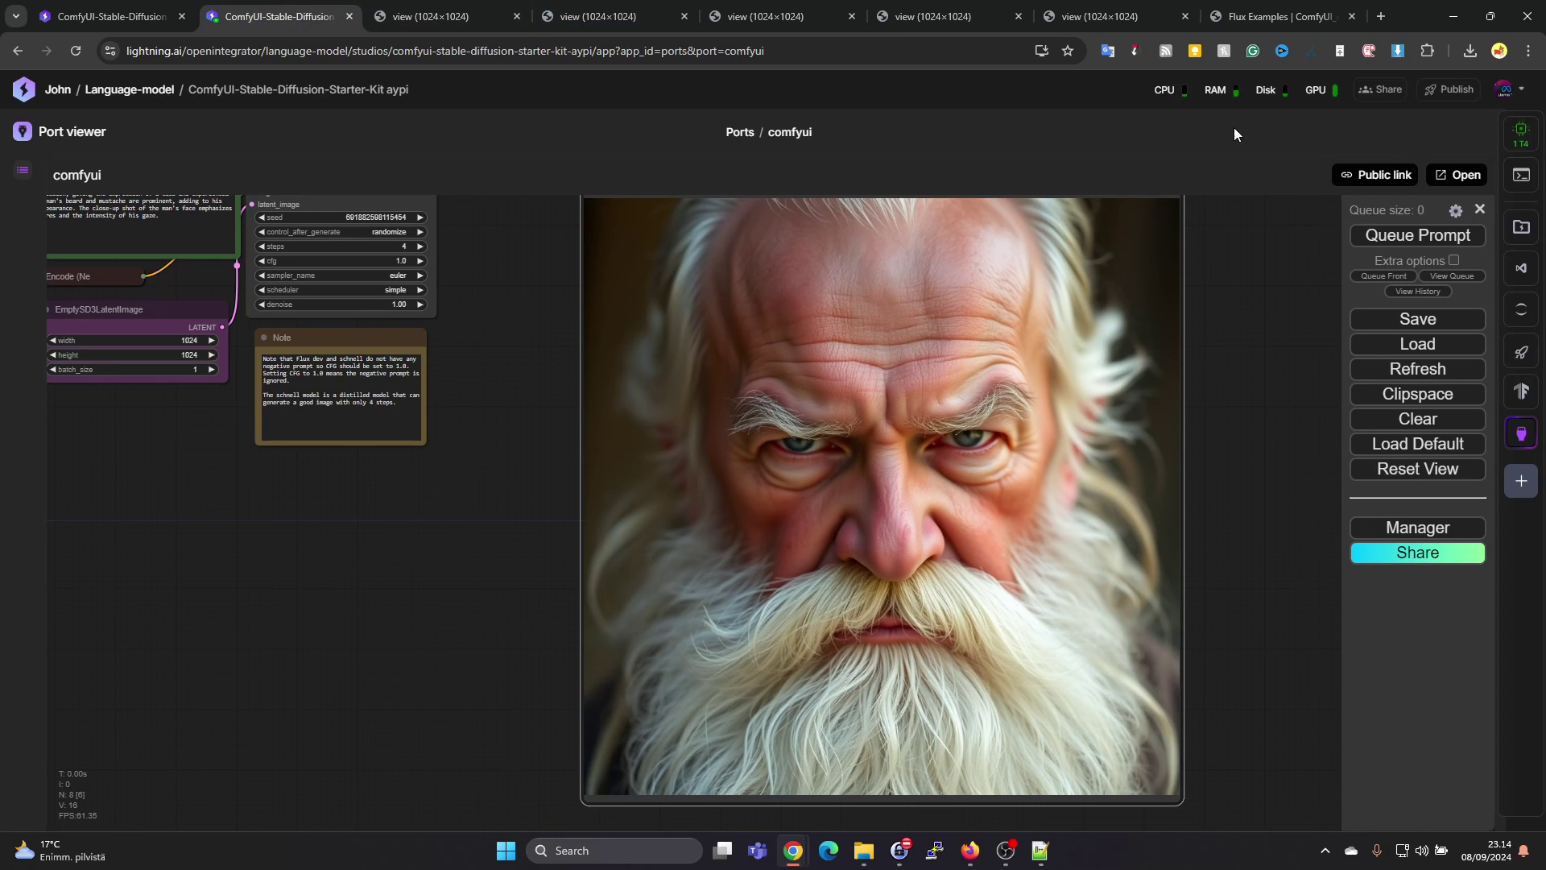
# Queue another variation and compare ComfyUI_00014 against the earlier portraits, including ComfyUI_00009.
pyautogui.click(1373, 237)
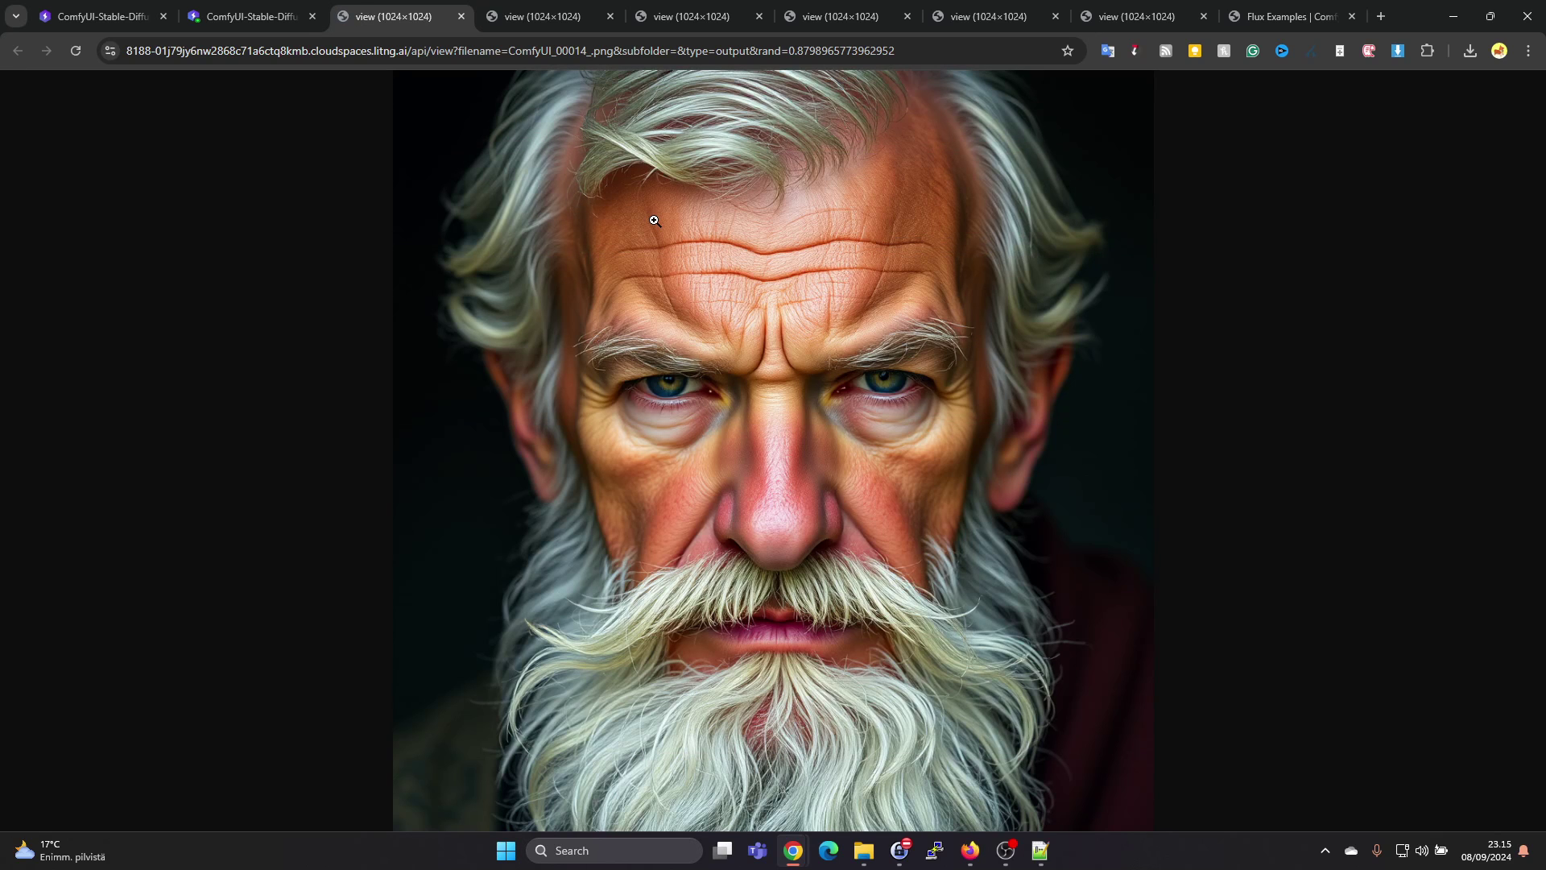
pyautogui.click(520, 15)
pyautogui.click(425, 16)
pyautogui.click(489, 18)
pyautogui.click(694, 17)
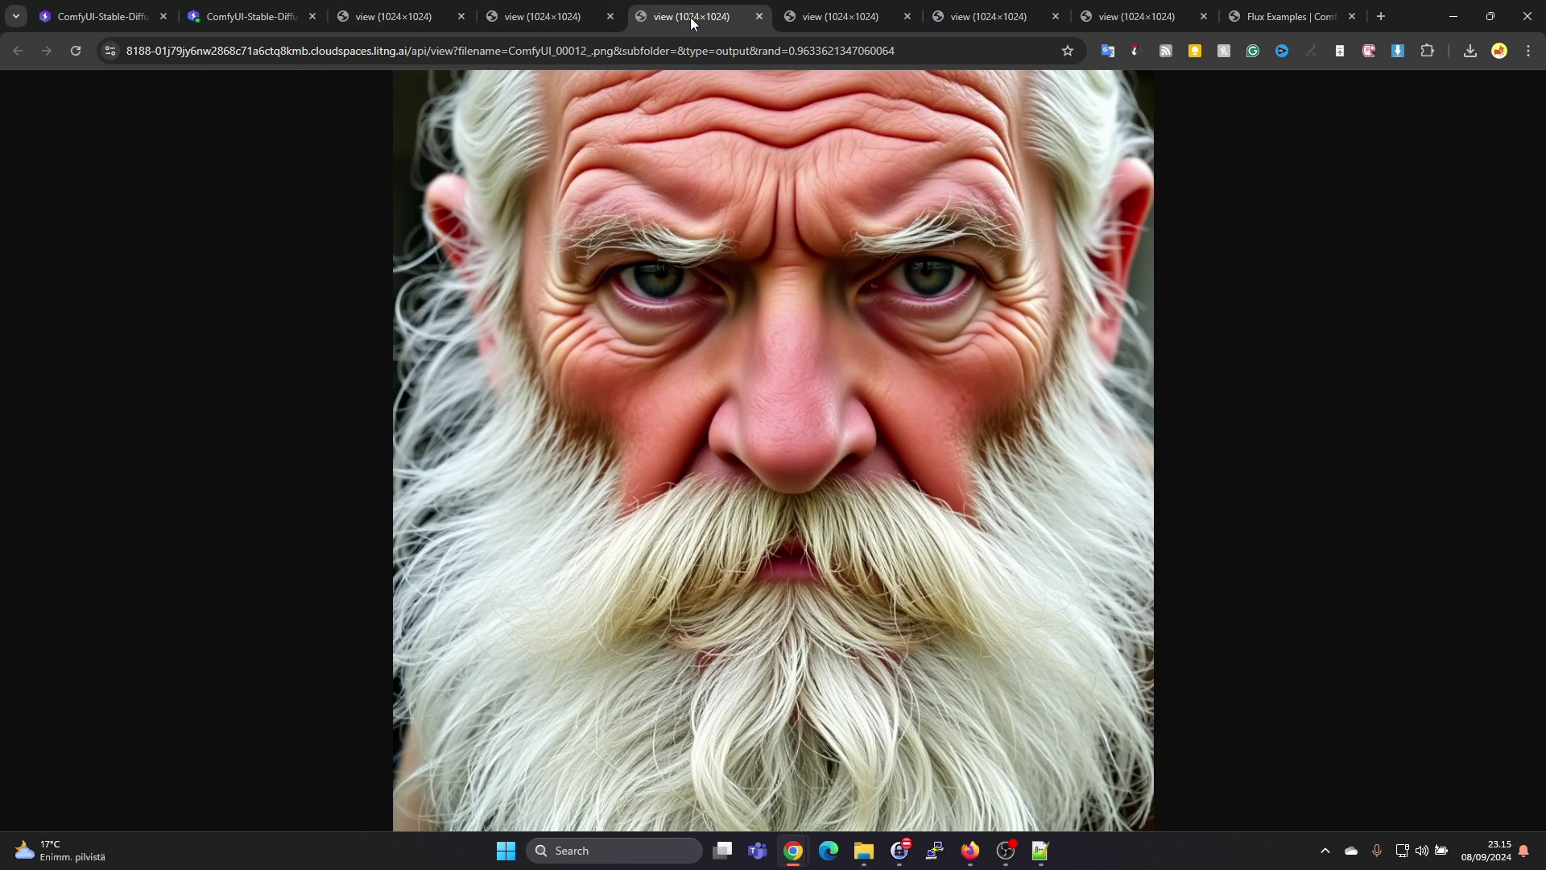
pyautogui.click(811, 20)
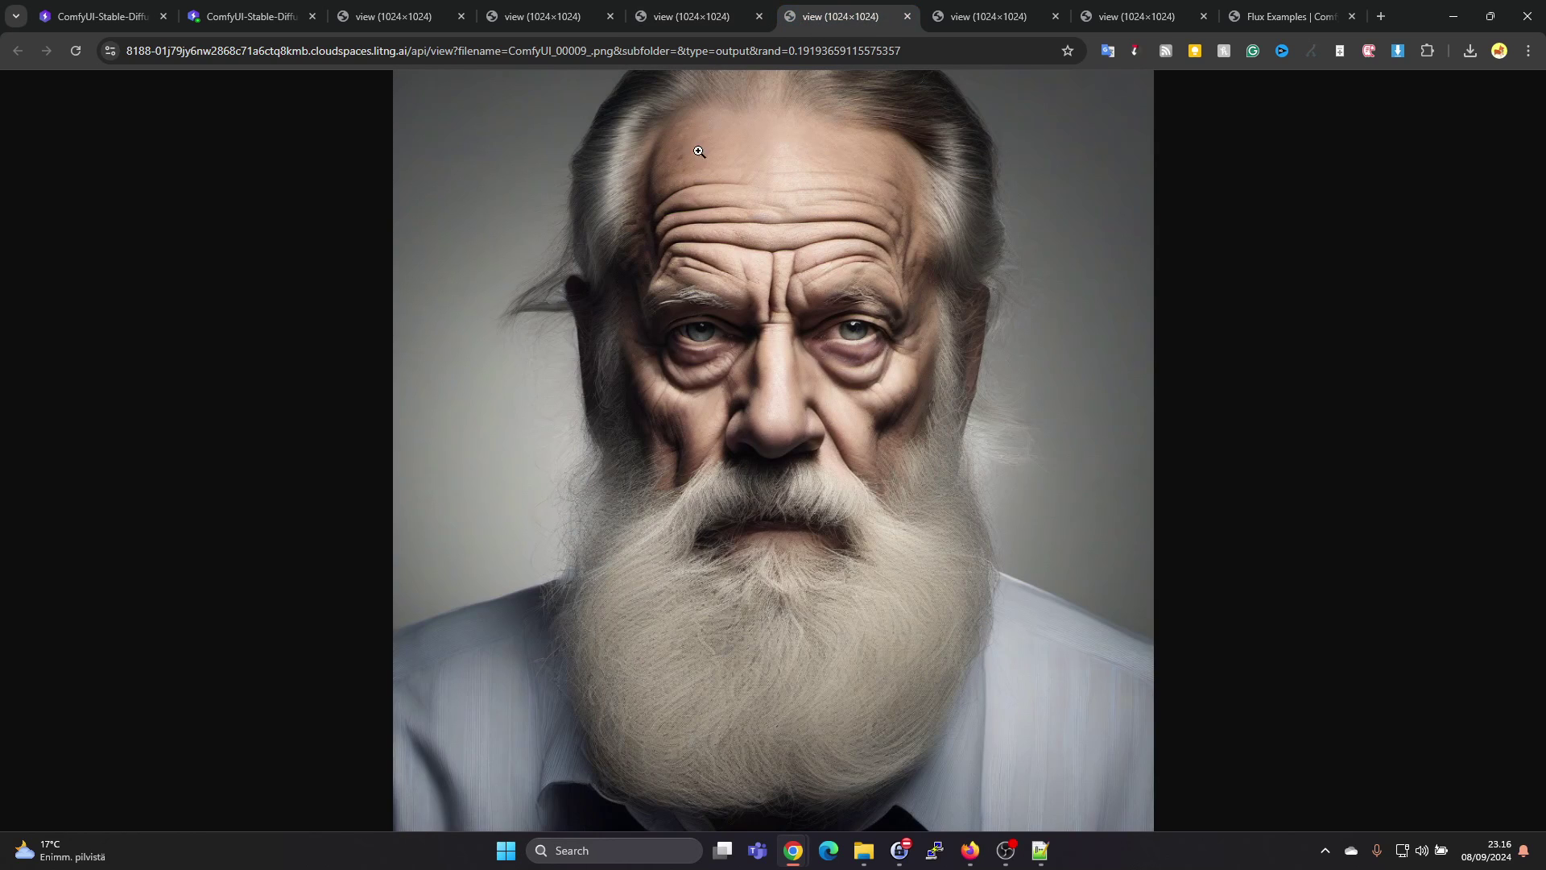
pyautogui.click(262, 11)
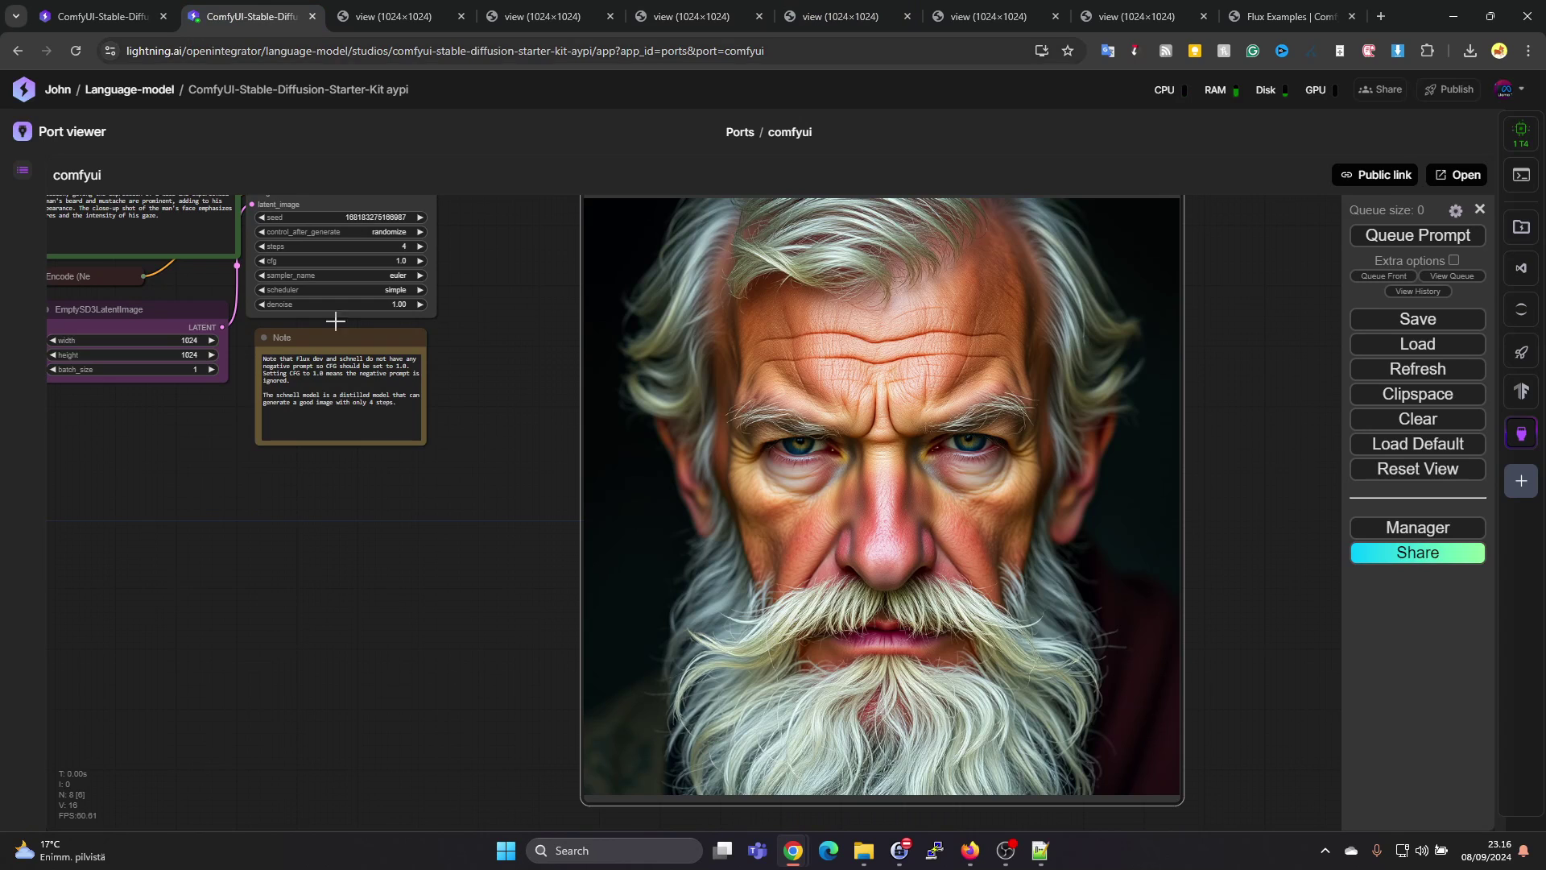
# Browse PromptHero's FLUX prompt gallery.
pyautogui.moveTo(374, 516); pyautogui.dragTo(515, 603)
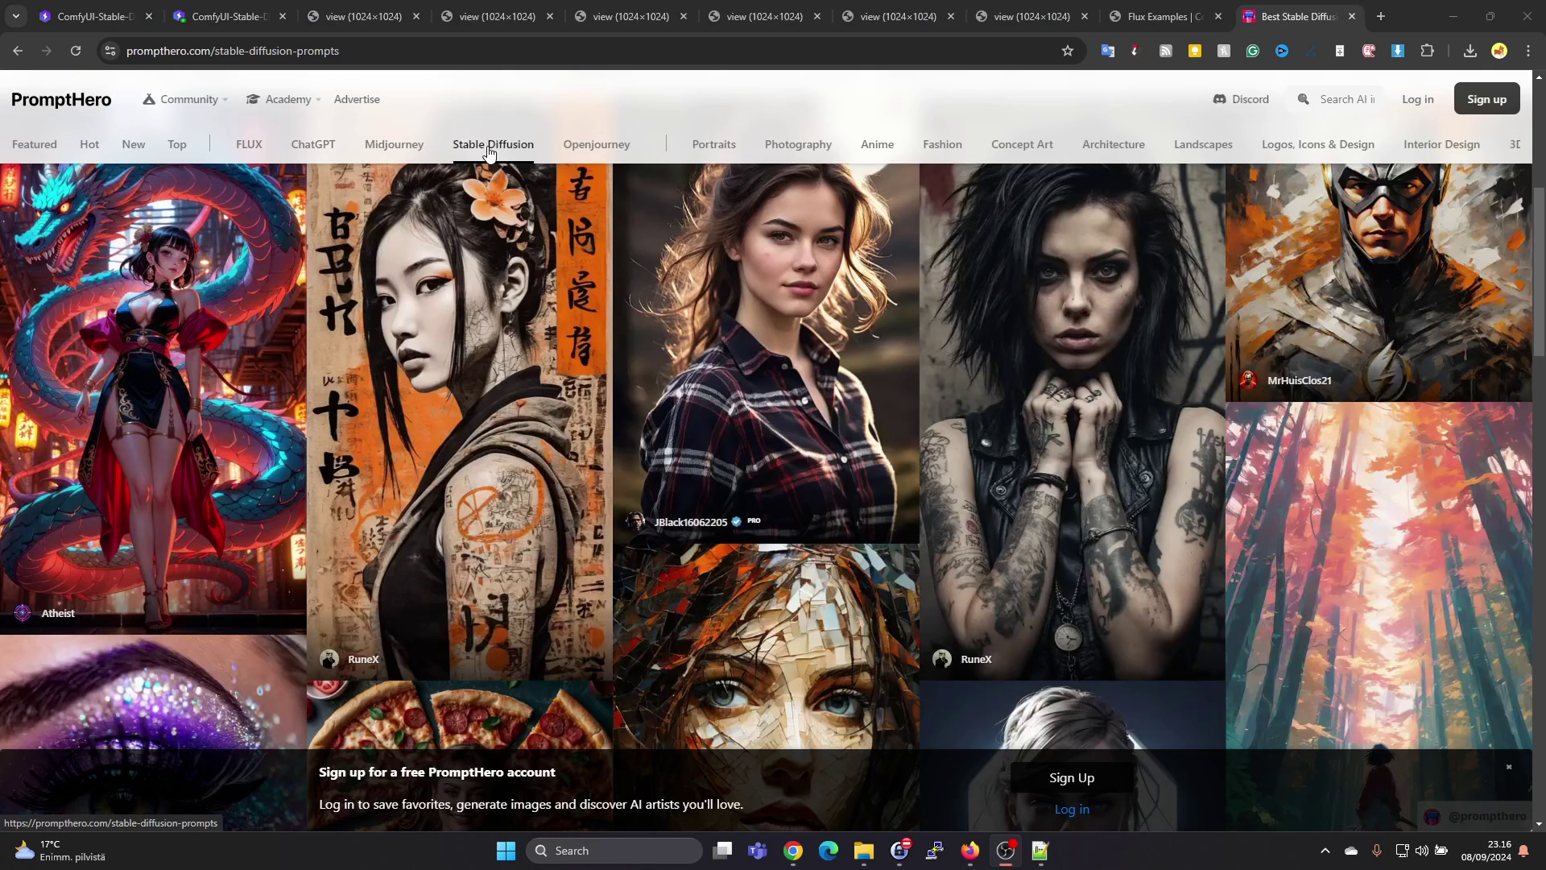
pyautogui.click(253, 153)
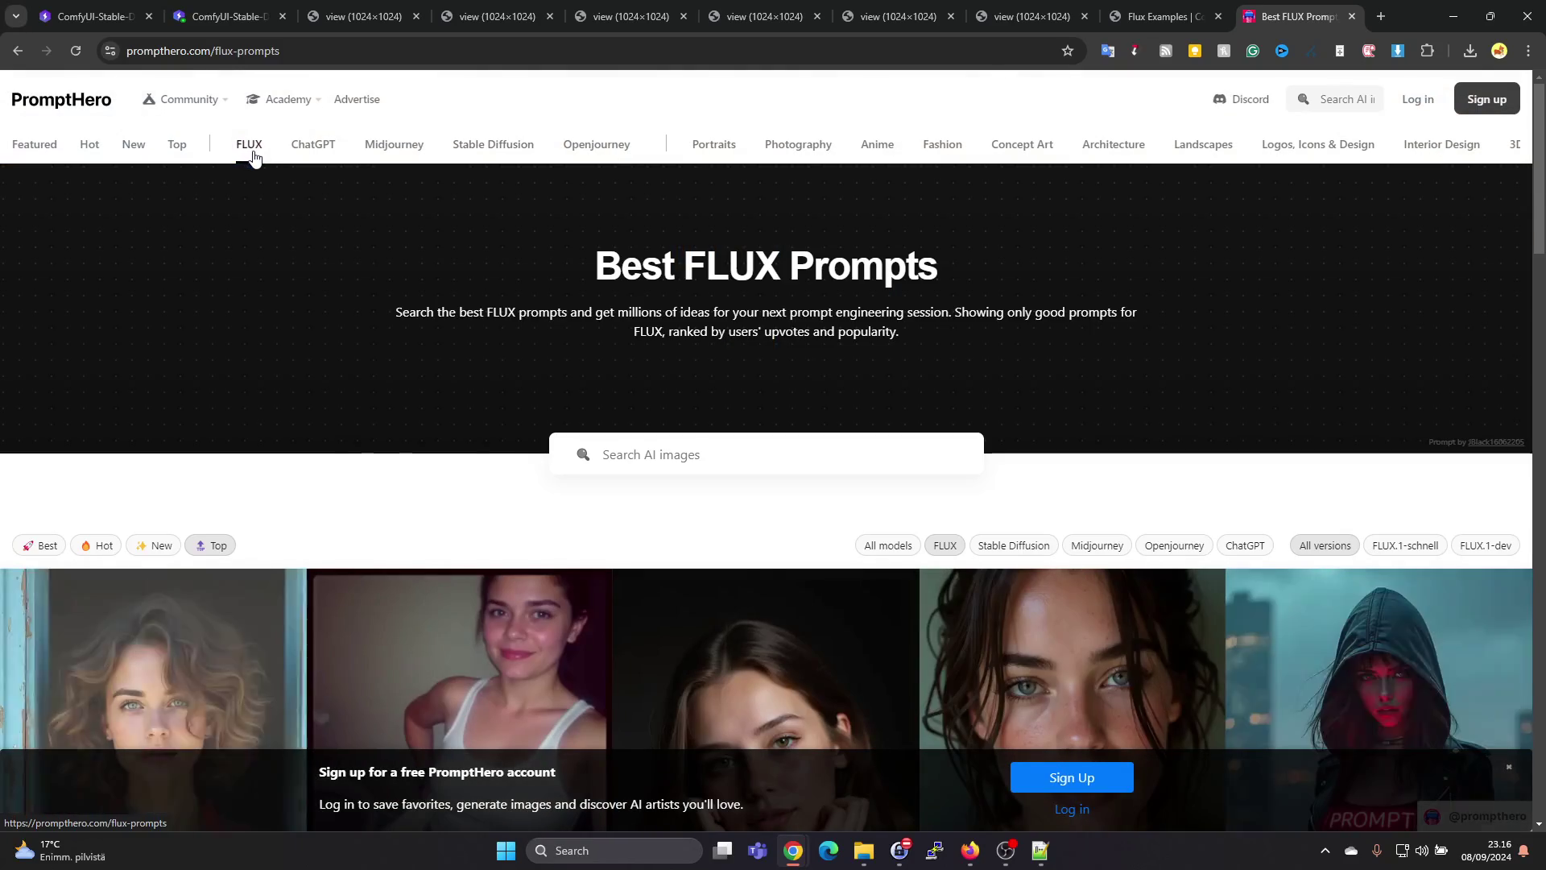
pyautogui.scroll(-3, 897, 404)
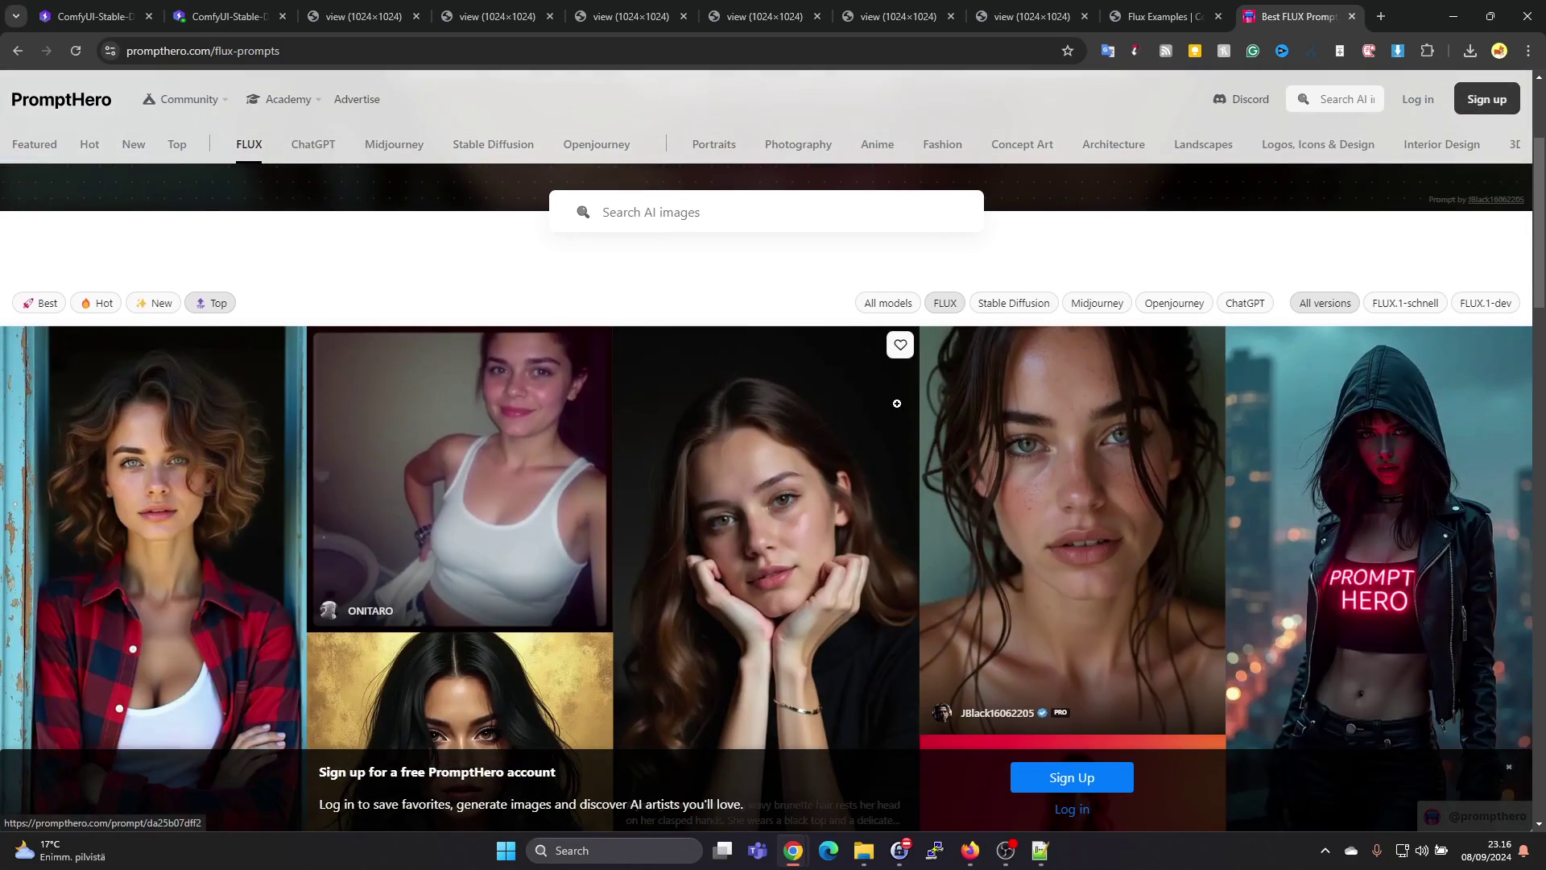
pyautogui.scroll(-15, 897, 403)
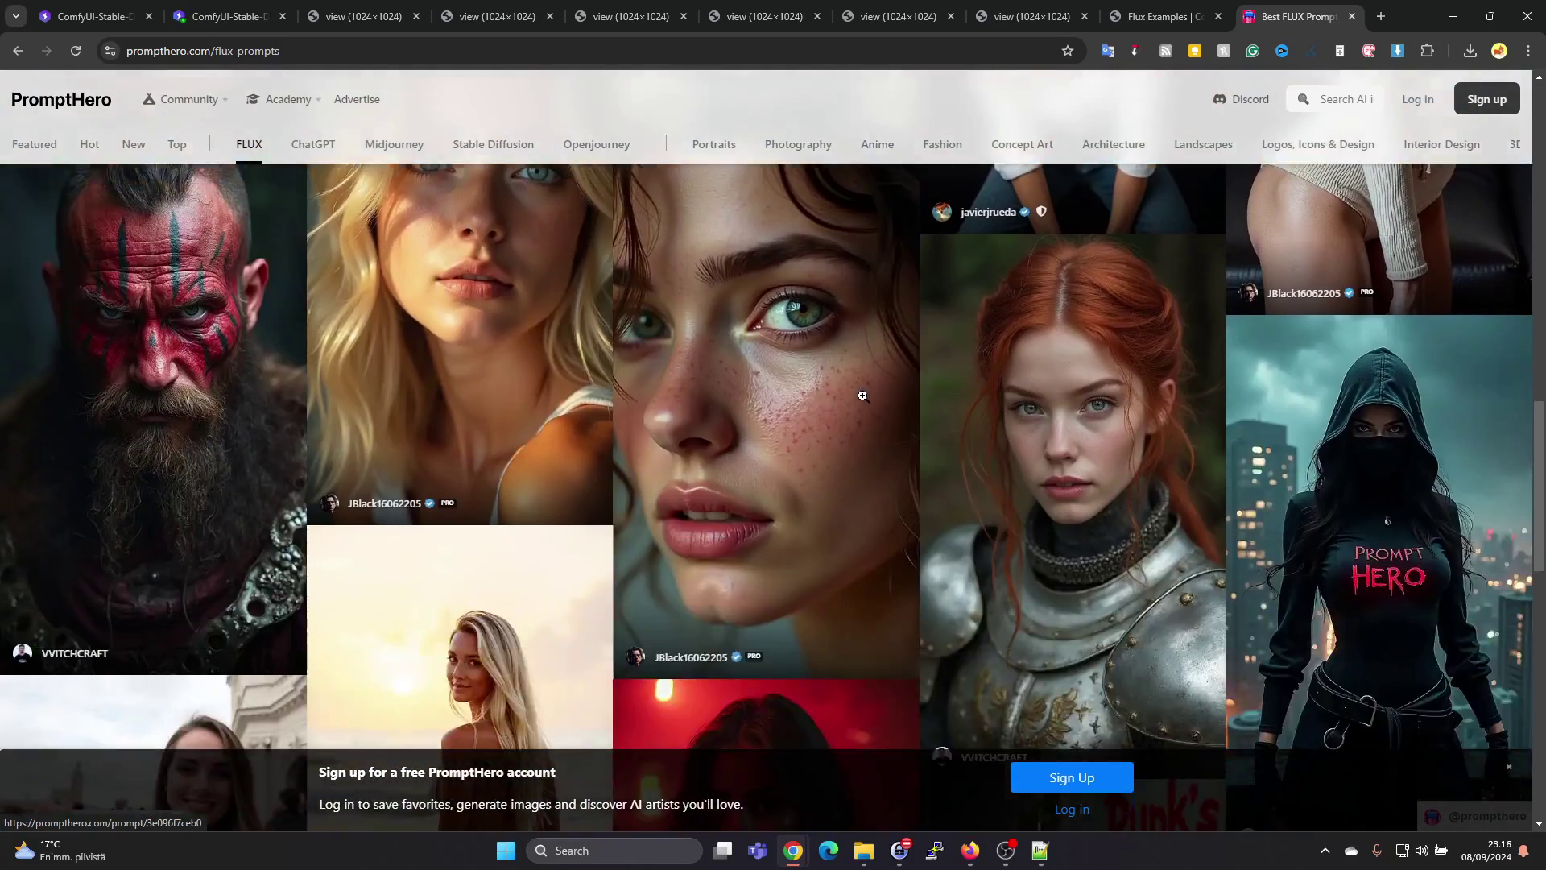
pyautogui.scroll(-13, 863, 396)
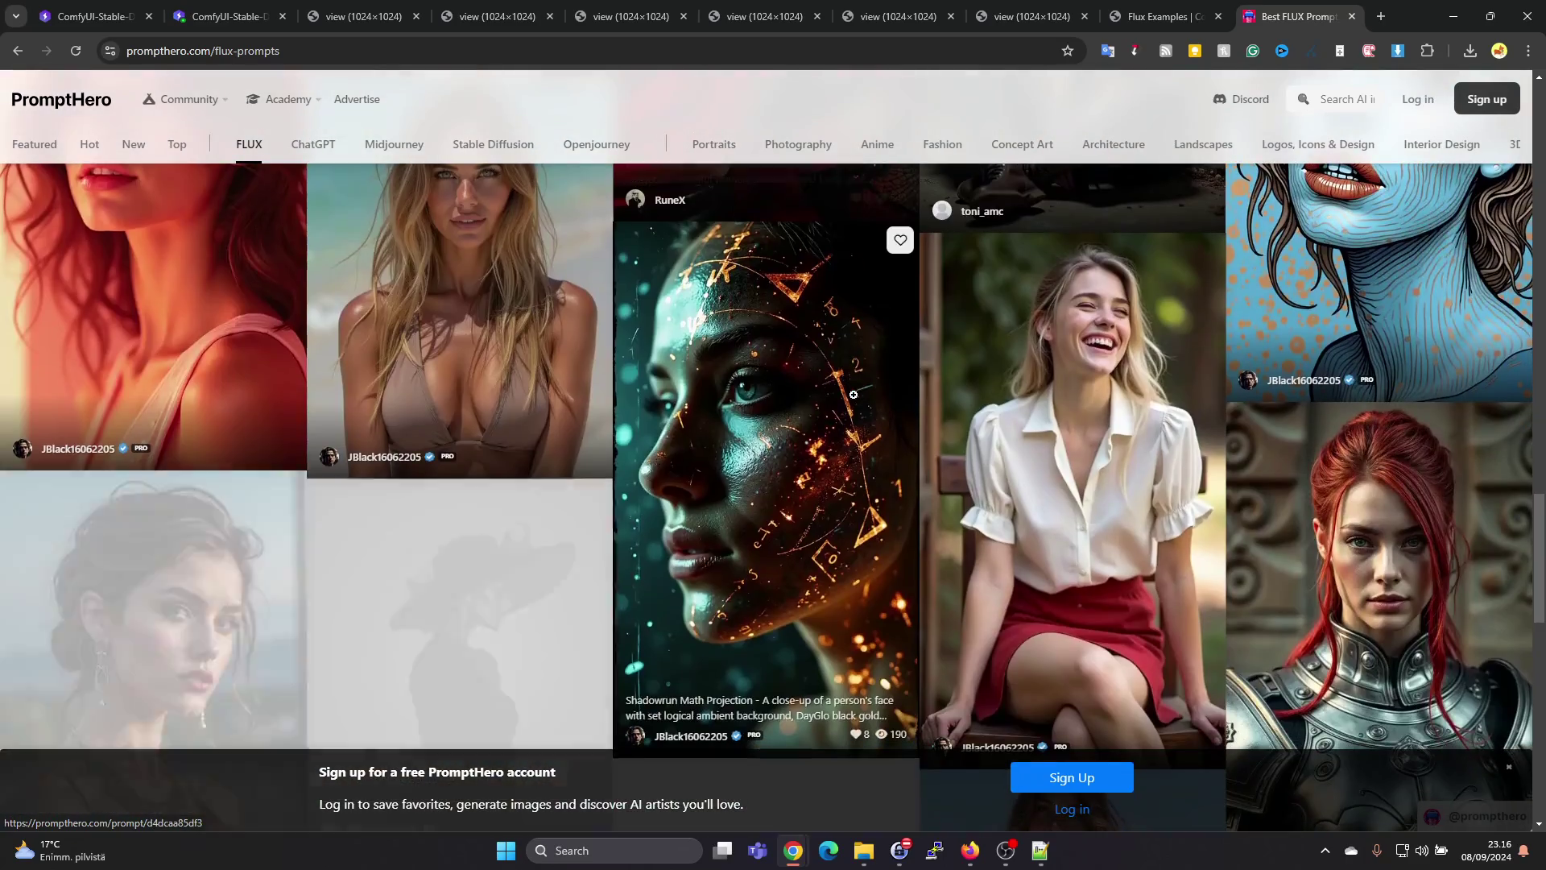
pyautogui.scroll(-4, 635, 414)
# Dismiss the sign-up popup, open the medieval merchant prompt page, and copy its prompt text.
pyautogui.click(1187, 226)
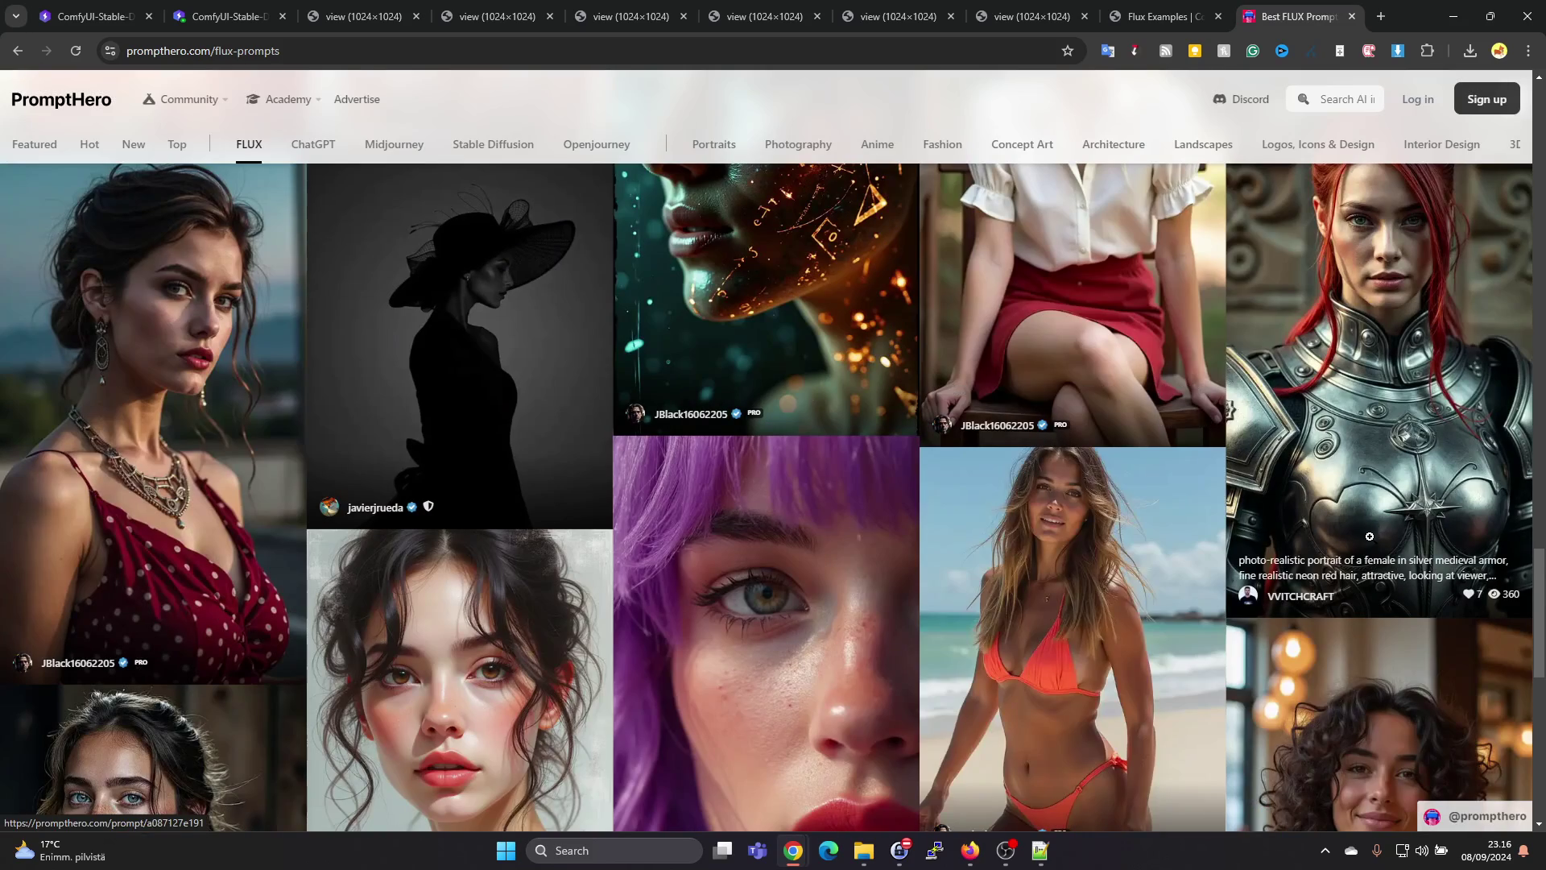
pyautogui.scroll(-1, 1305, 547)
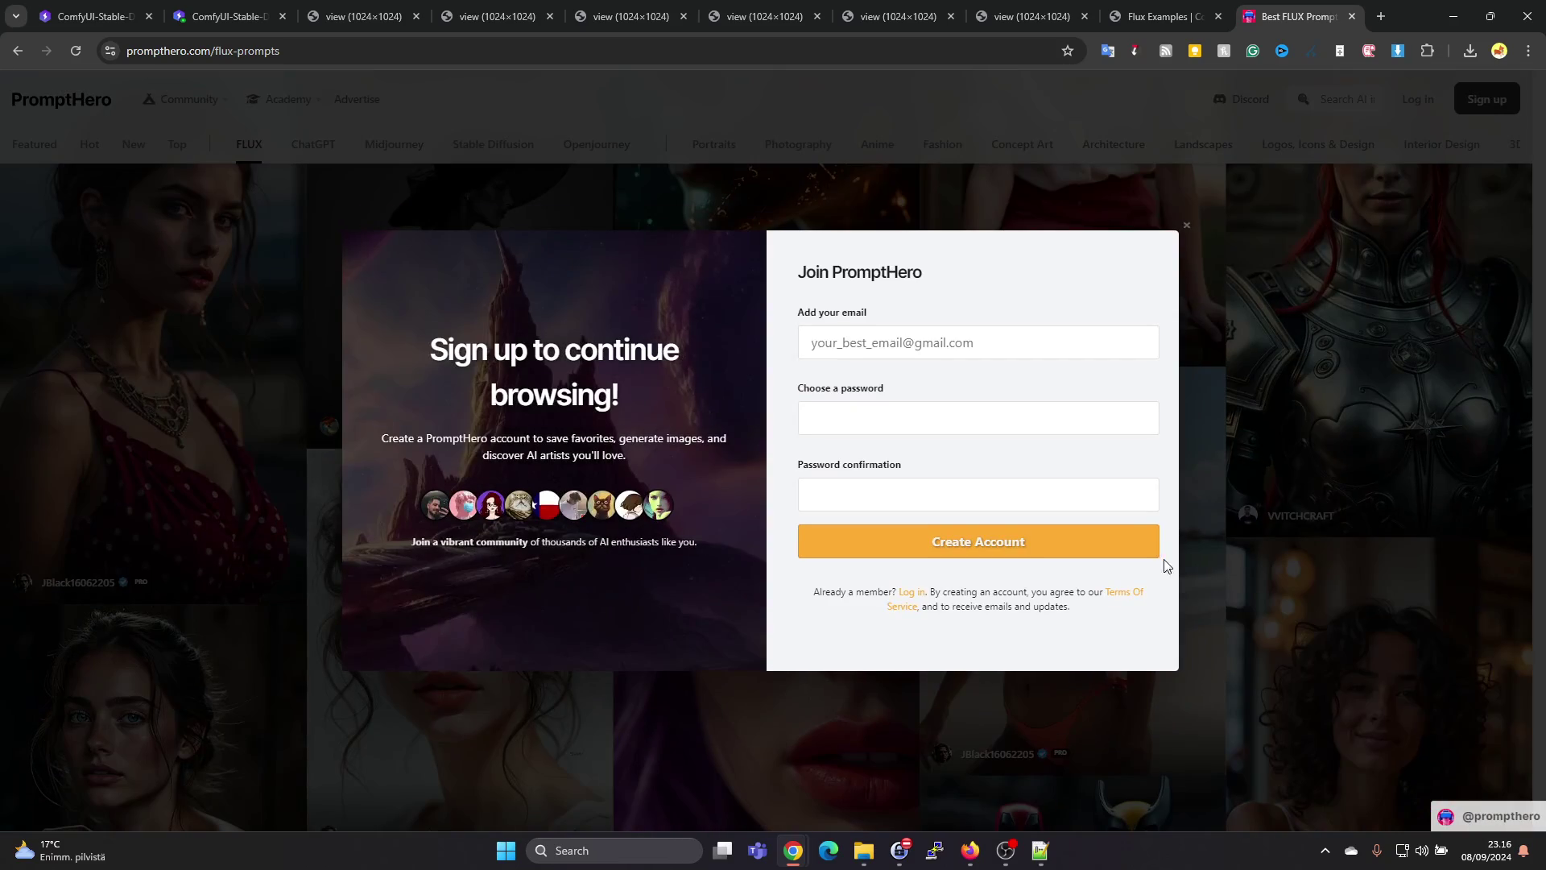
pyautogui.click(1187, 225)
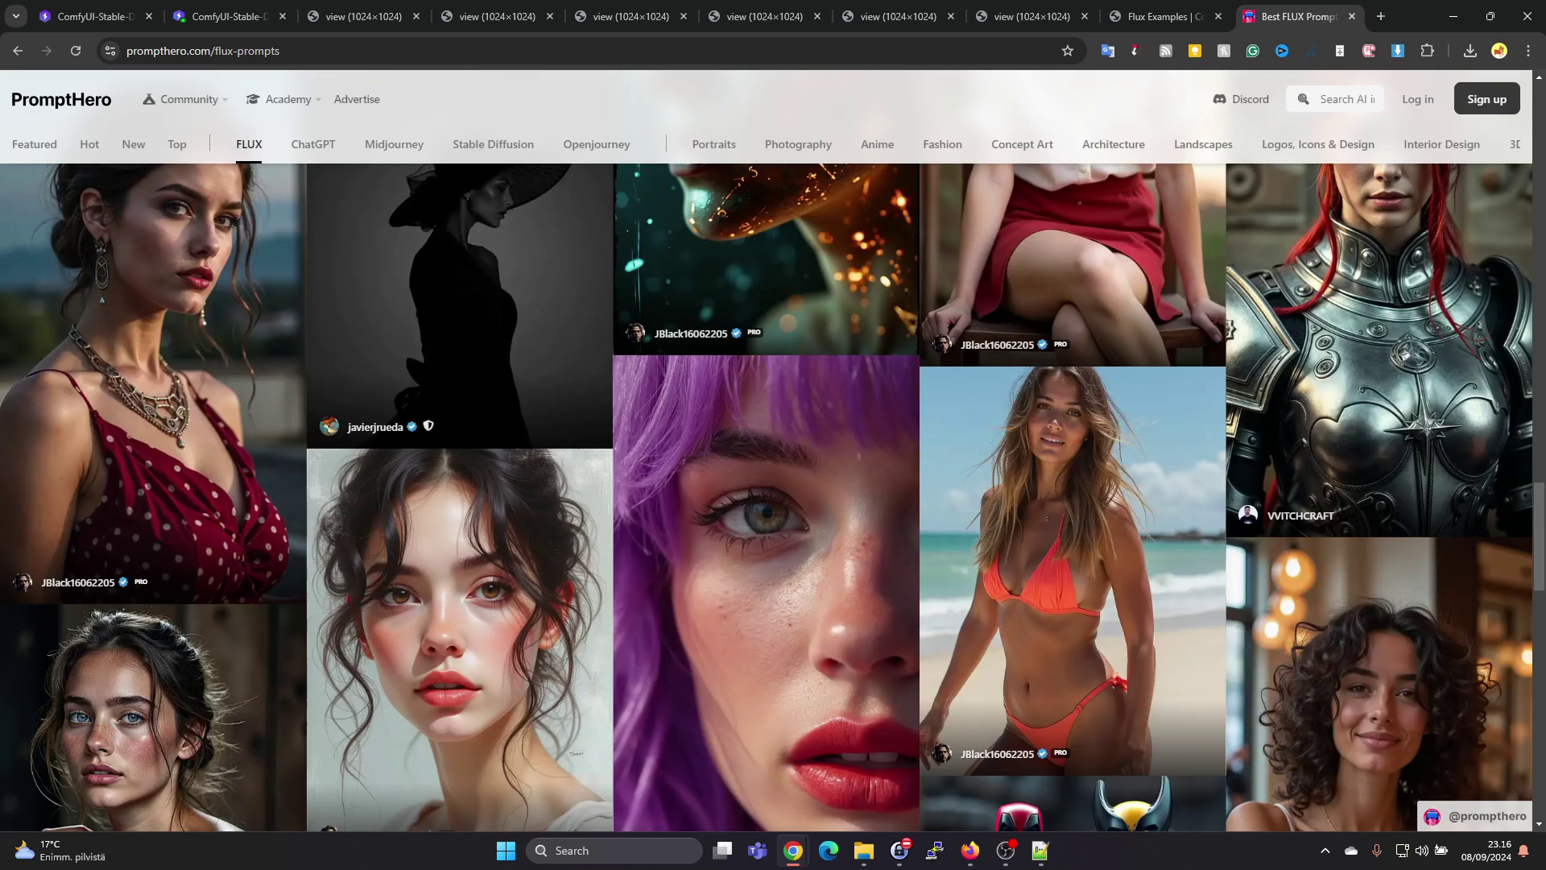
pyautogui.click(760, 201)
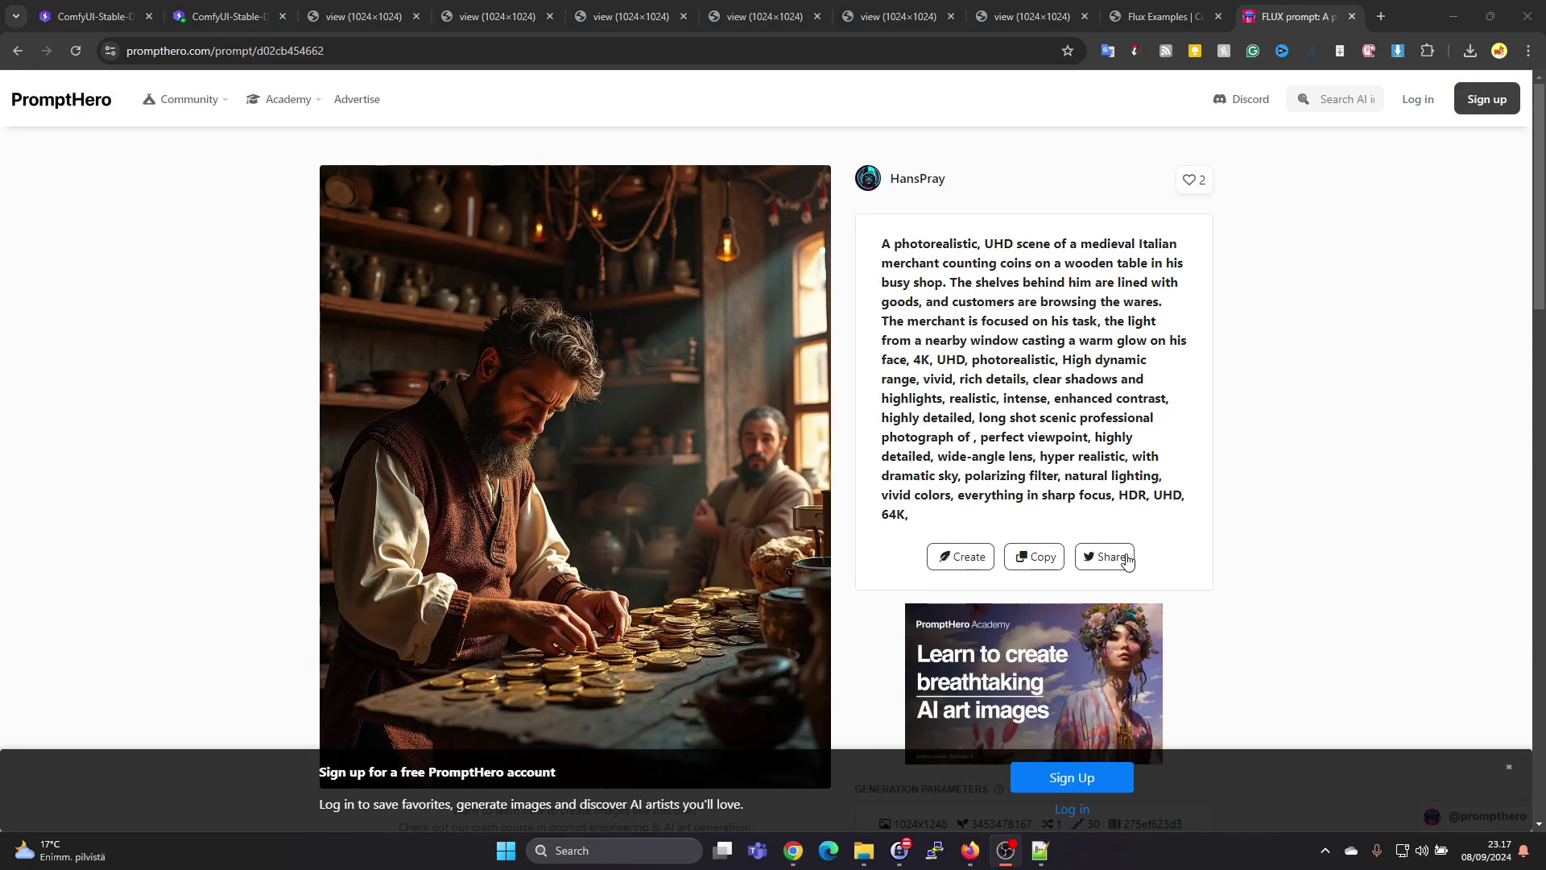
pyautogui.click(1031, 558)
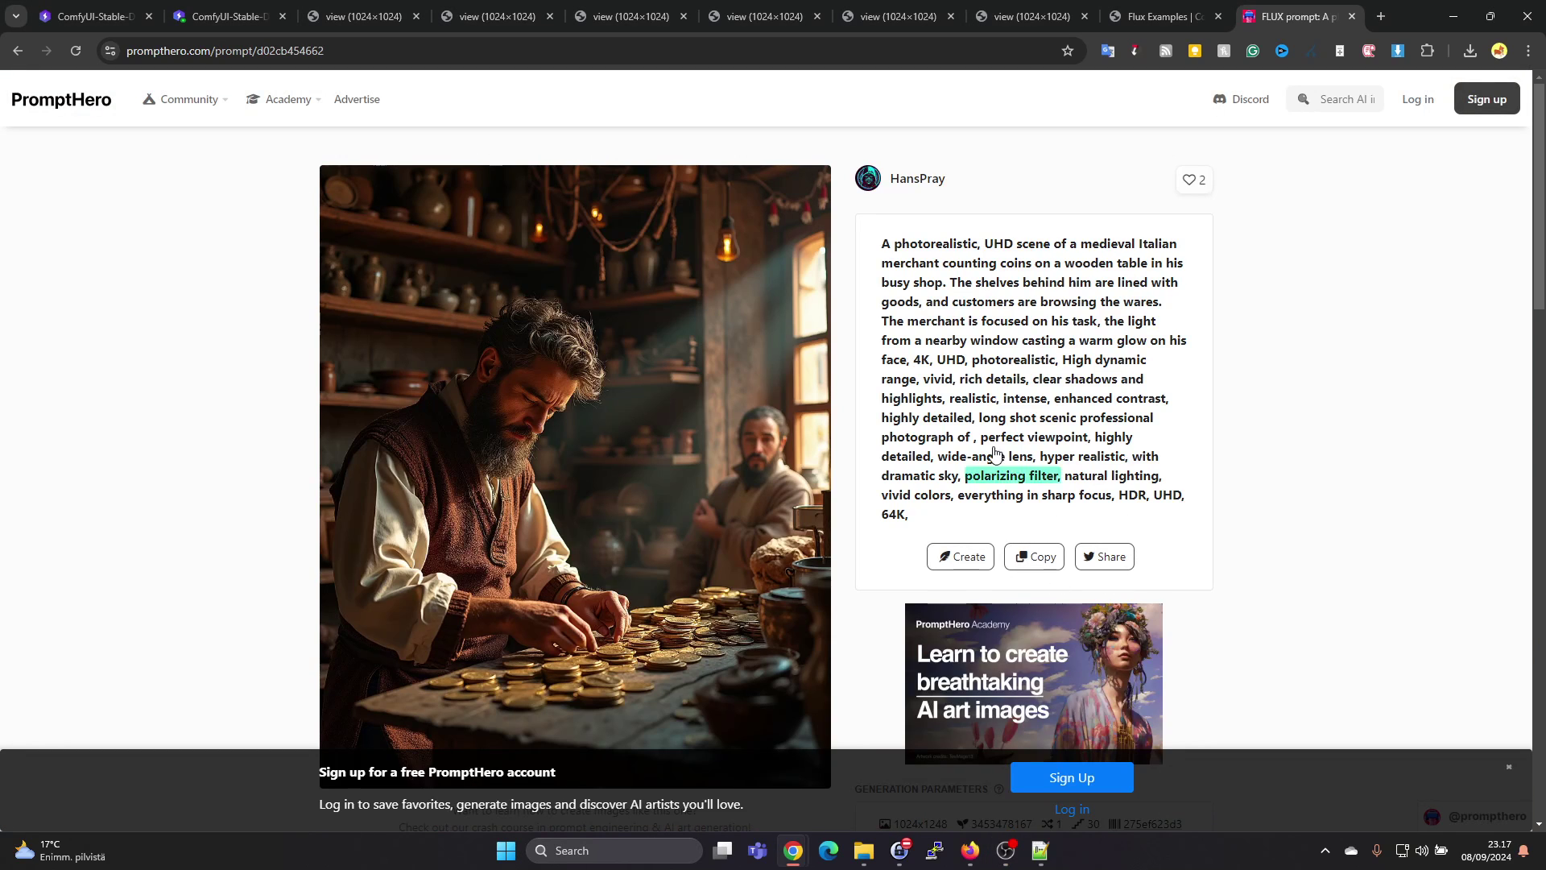
# Replace the positive prompt text with the copied medieval merchant prompt.
pyautogui.click(229, 25)
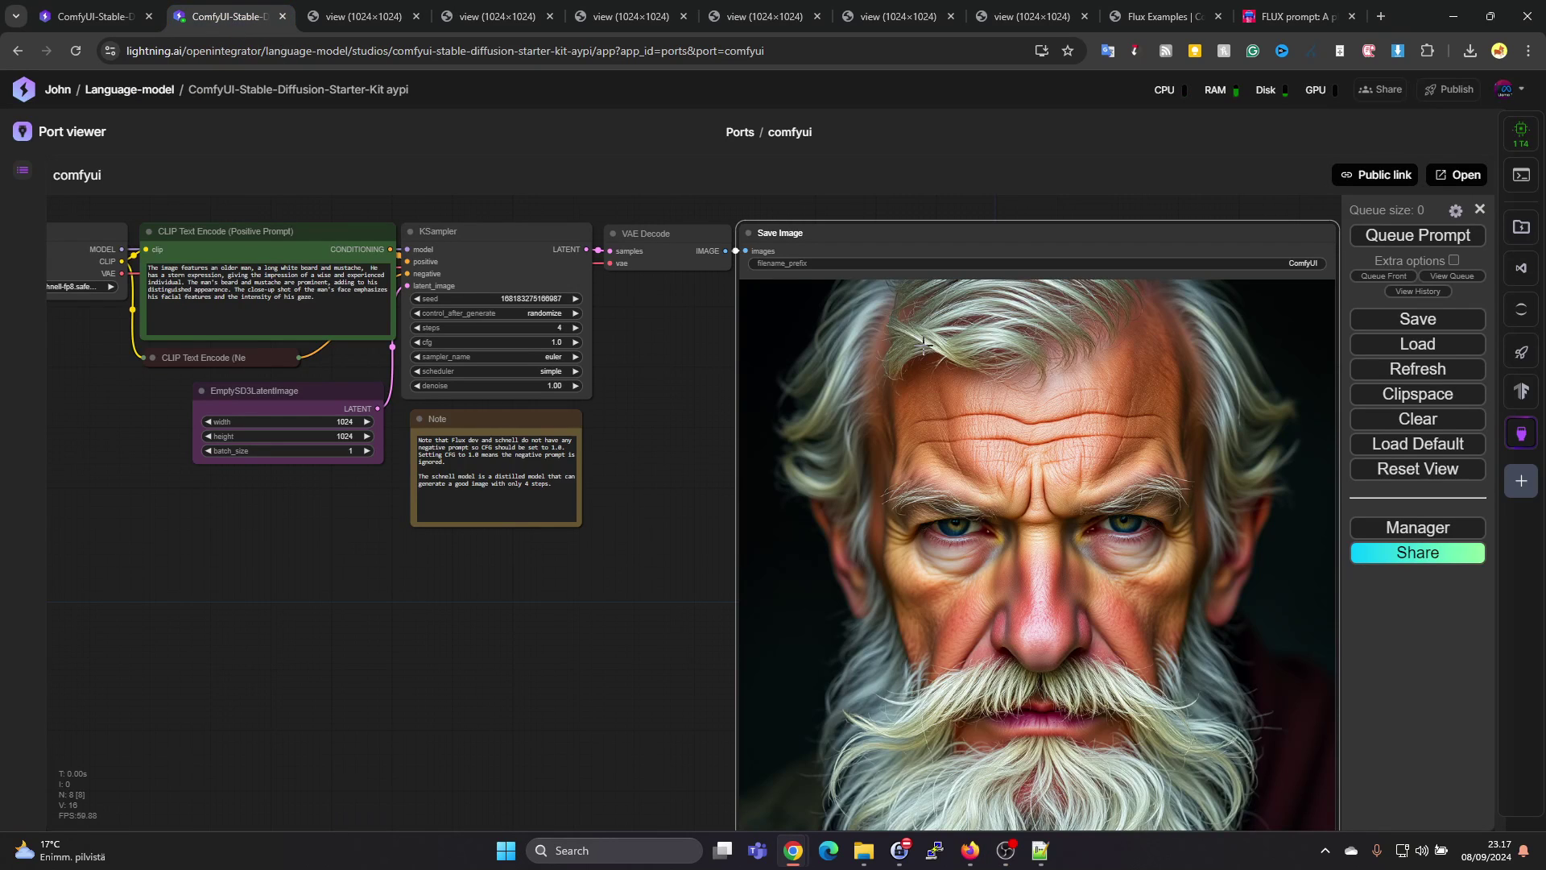
pyautogui.click(285, 317)
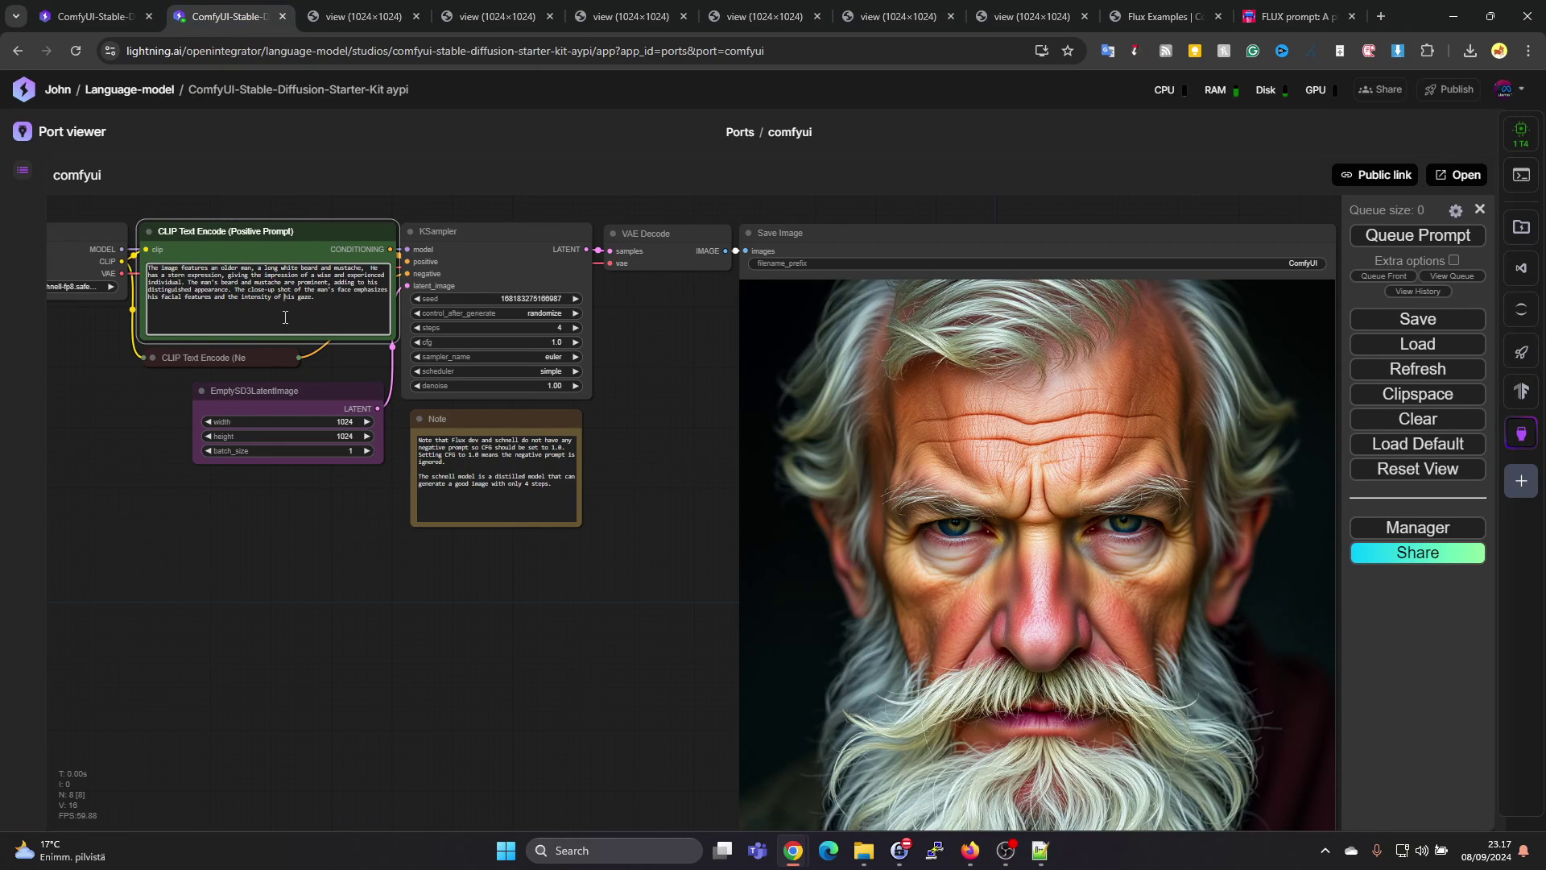
pyautogui.hotkey('ctrl', 'a')
pyautogui.hotkey('ctrl', 'v')
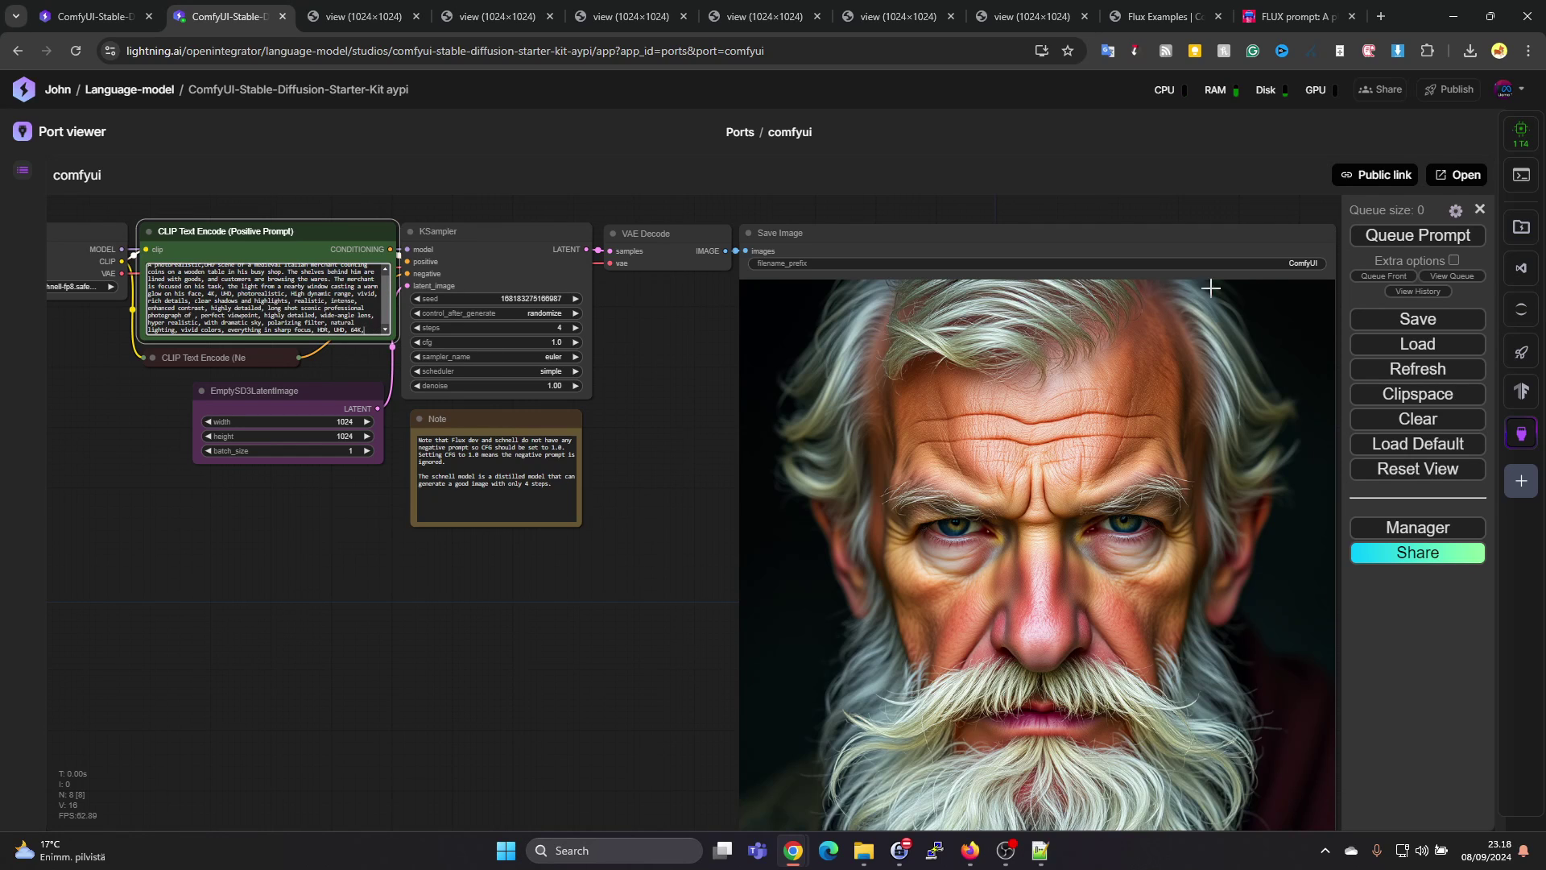
# Queue generation of the merchant counting coins in his shop.
pyautogui.click(1421, 235)
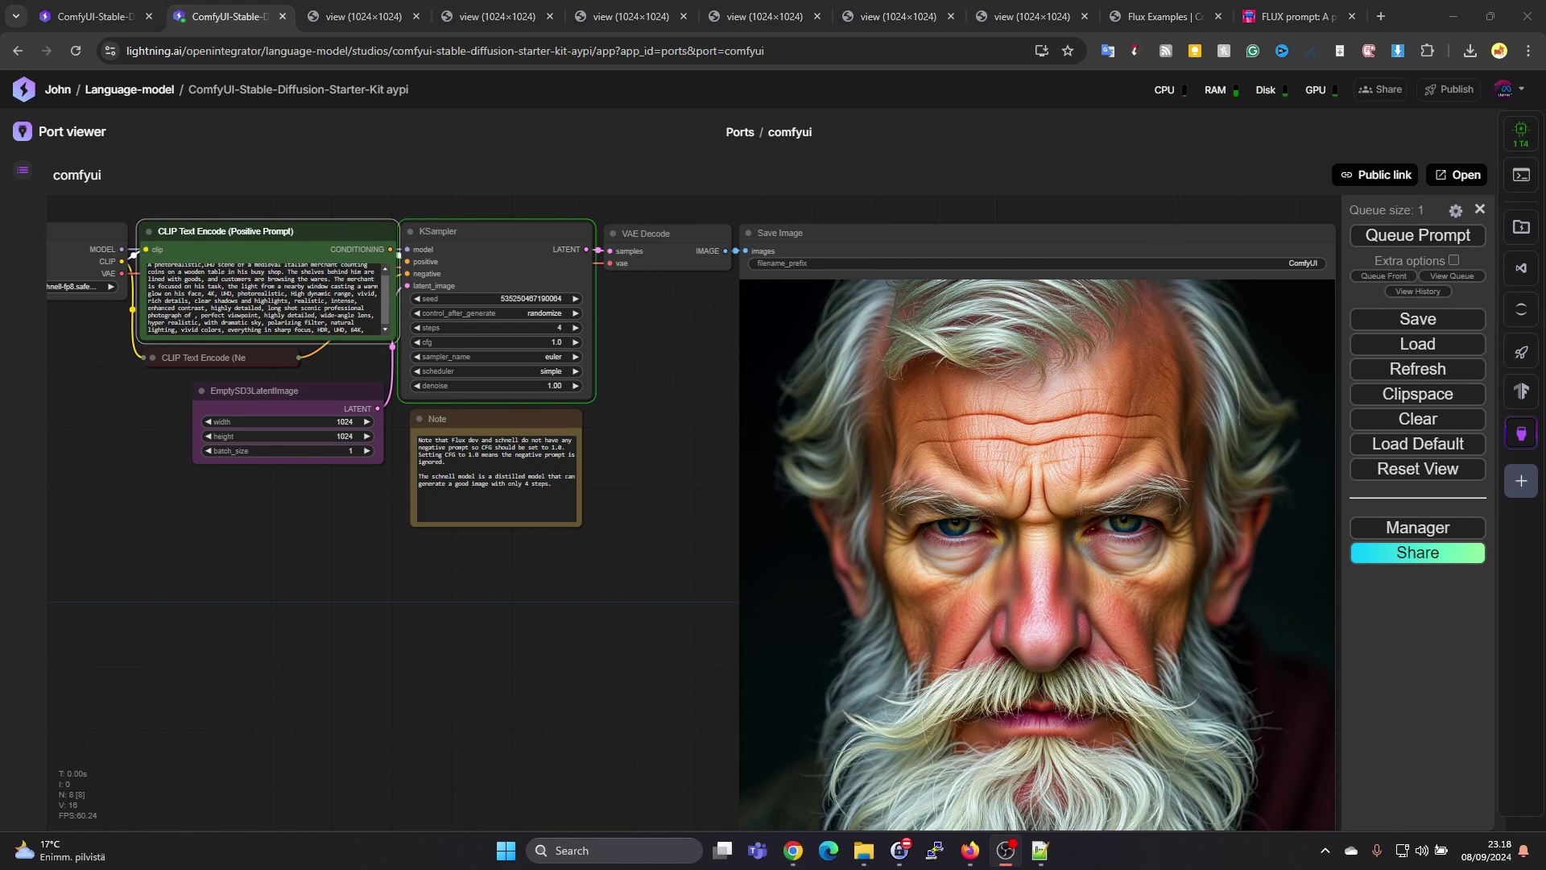
pyautogui.scroll(2, 691, 512)
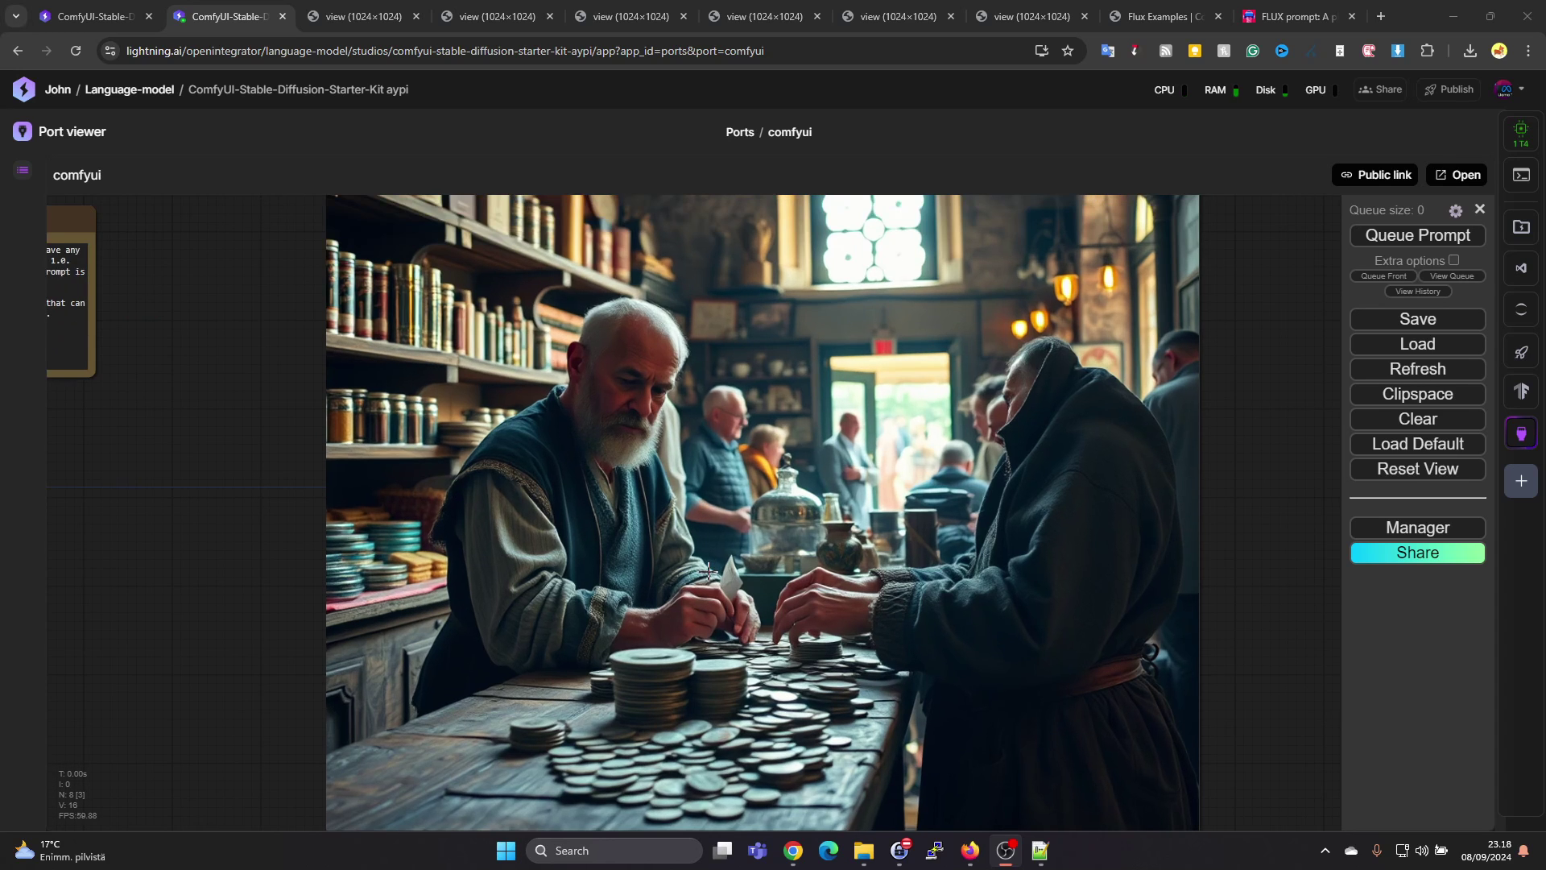
pyautogui.scroll(1, 699, 531)
pyautogui.scroll(-1, 699, 532)
# View the merchant image full size in a new tab, then queue a second seed variation (ComfyUI_00016_.png).
pyautogui.rightClick(691, 471)
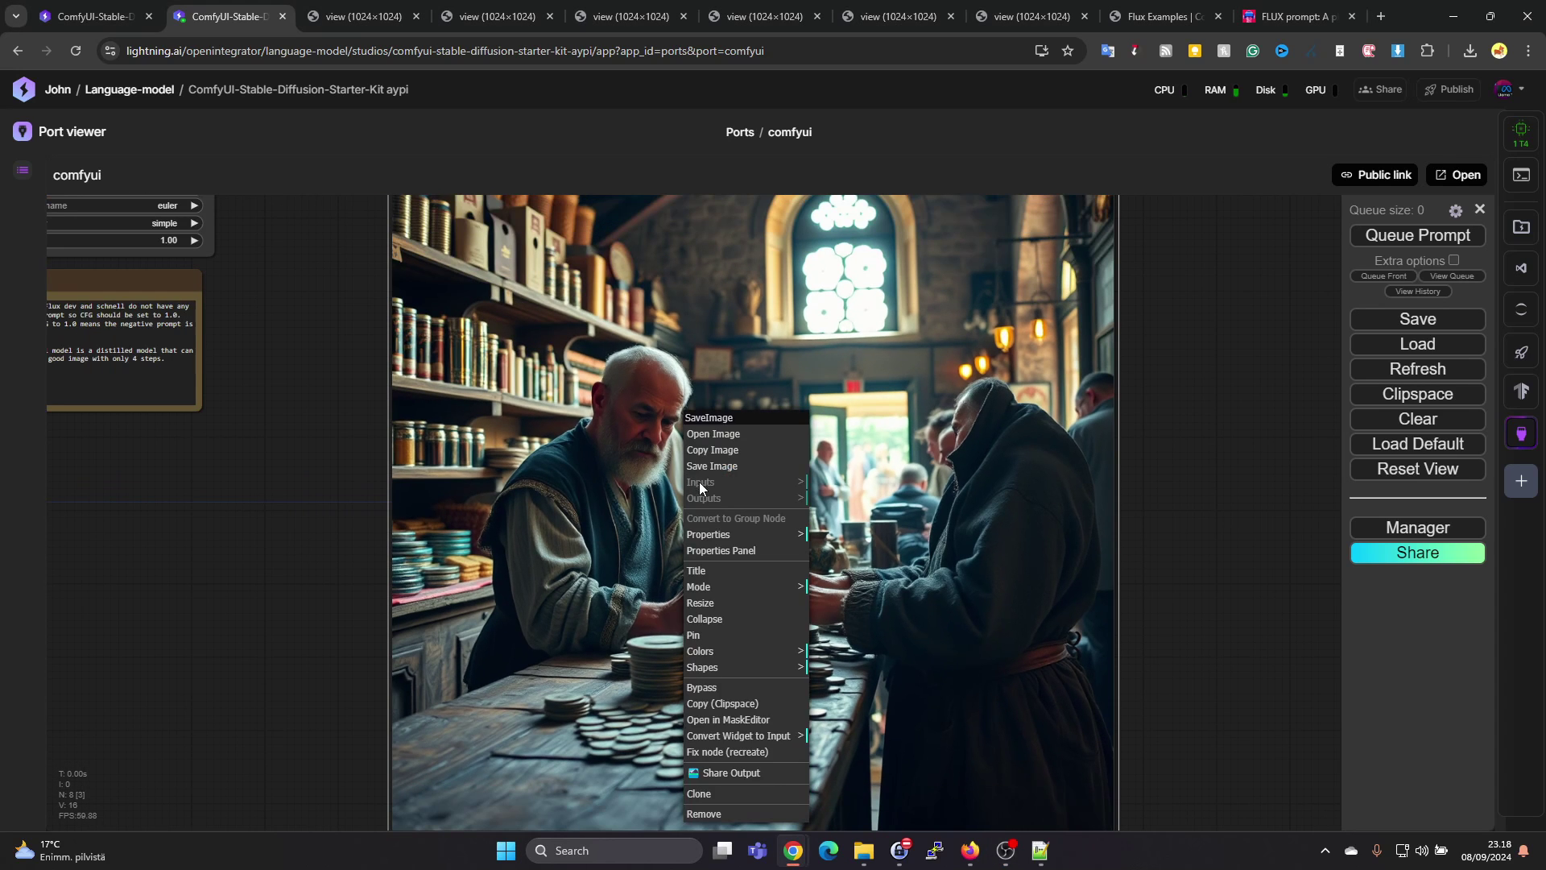
pyautogui.click(717, 433)
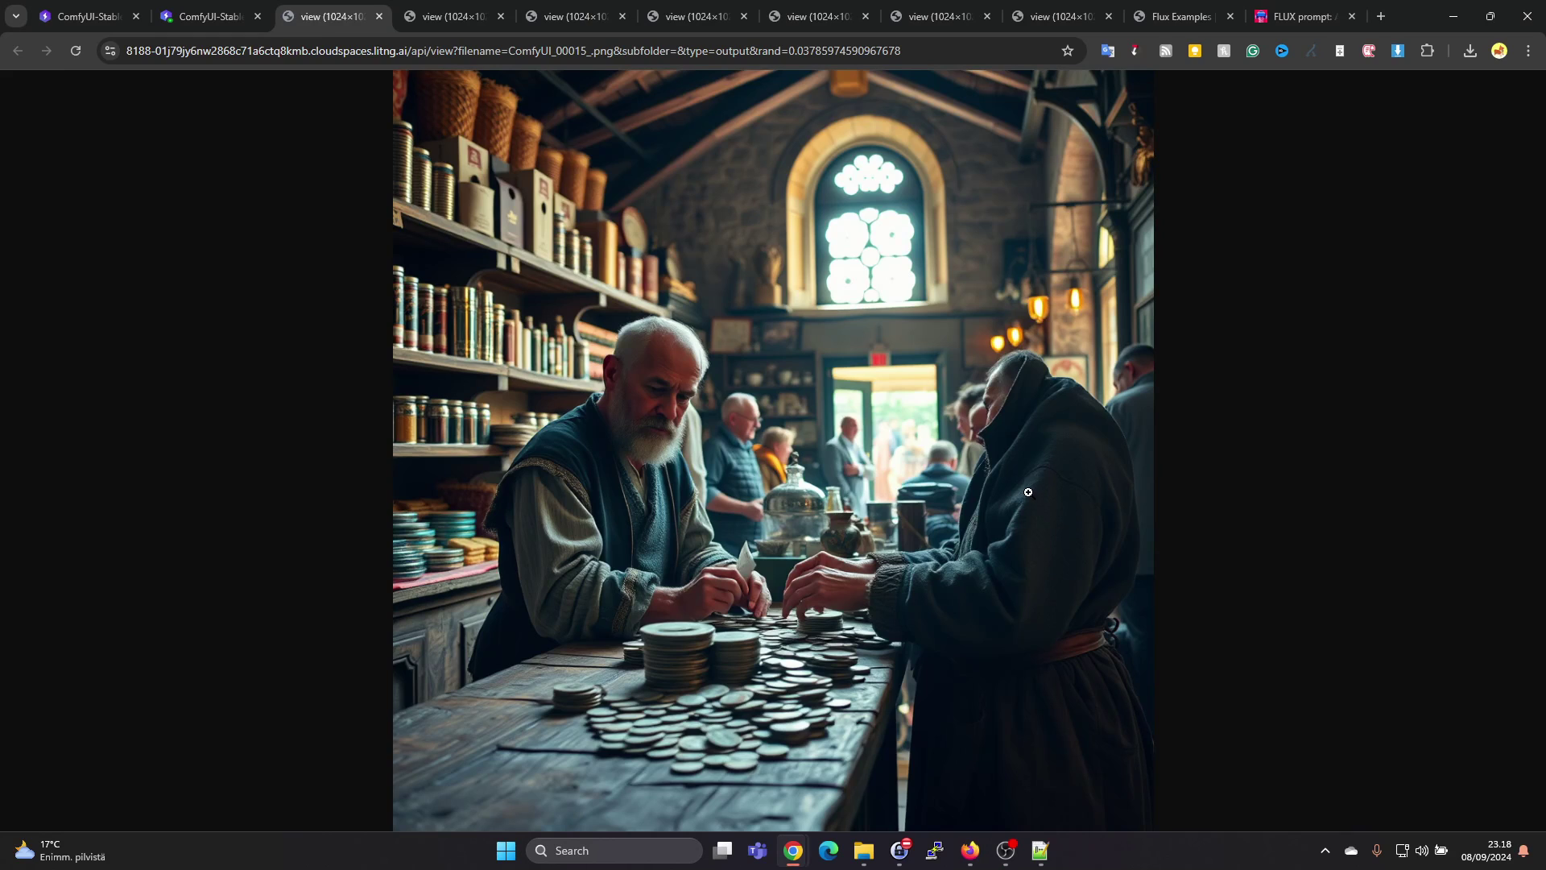
pyautogui.click(1007, 438)
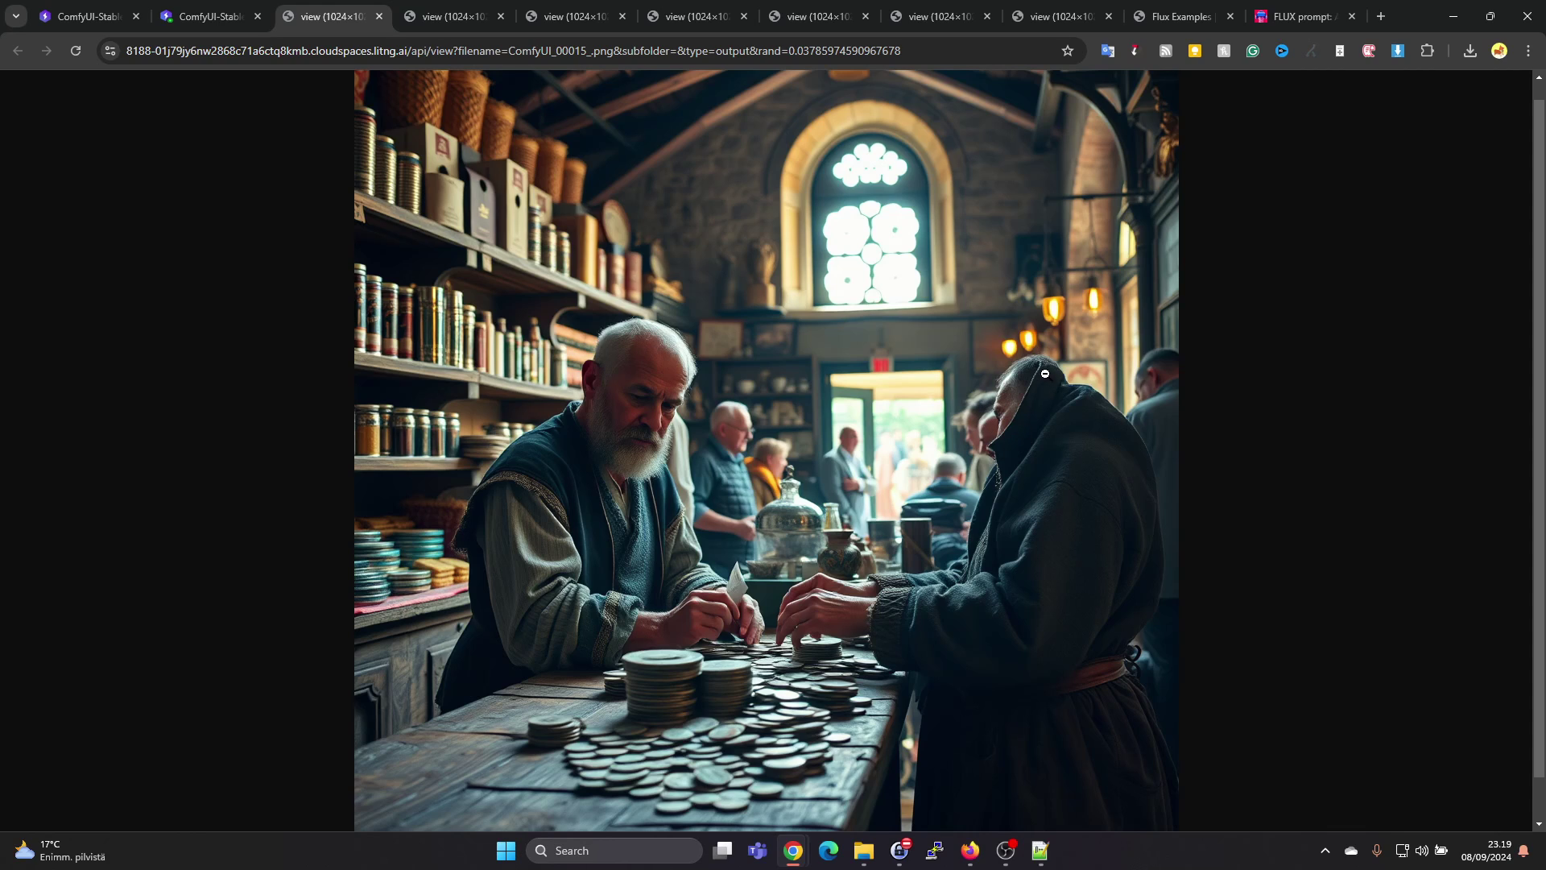
pyautogui.click(205, 17)
pyautogui.click(1417, 235)
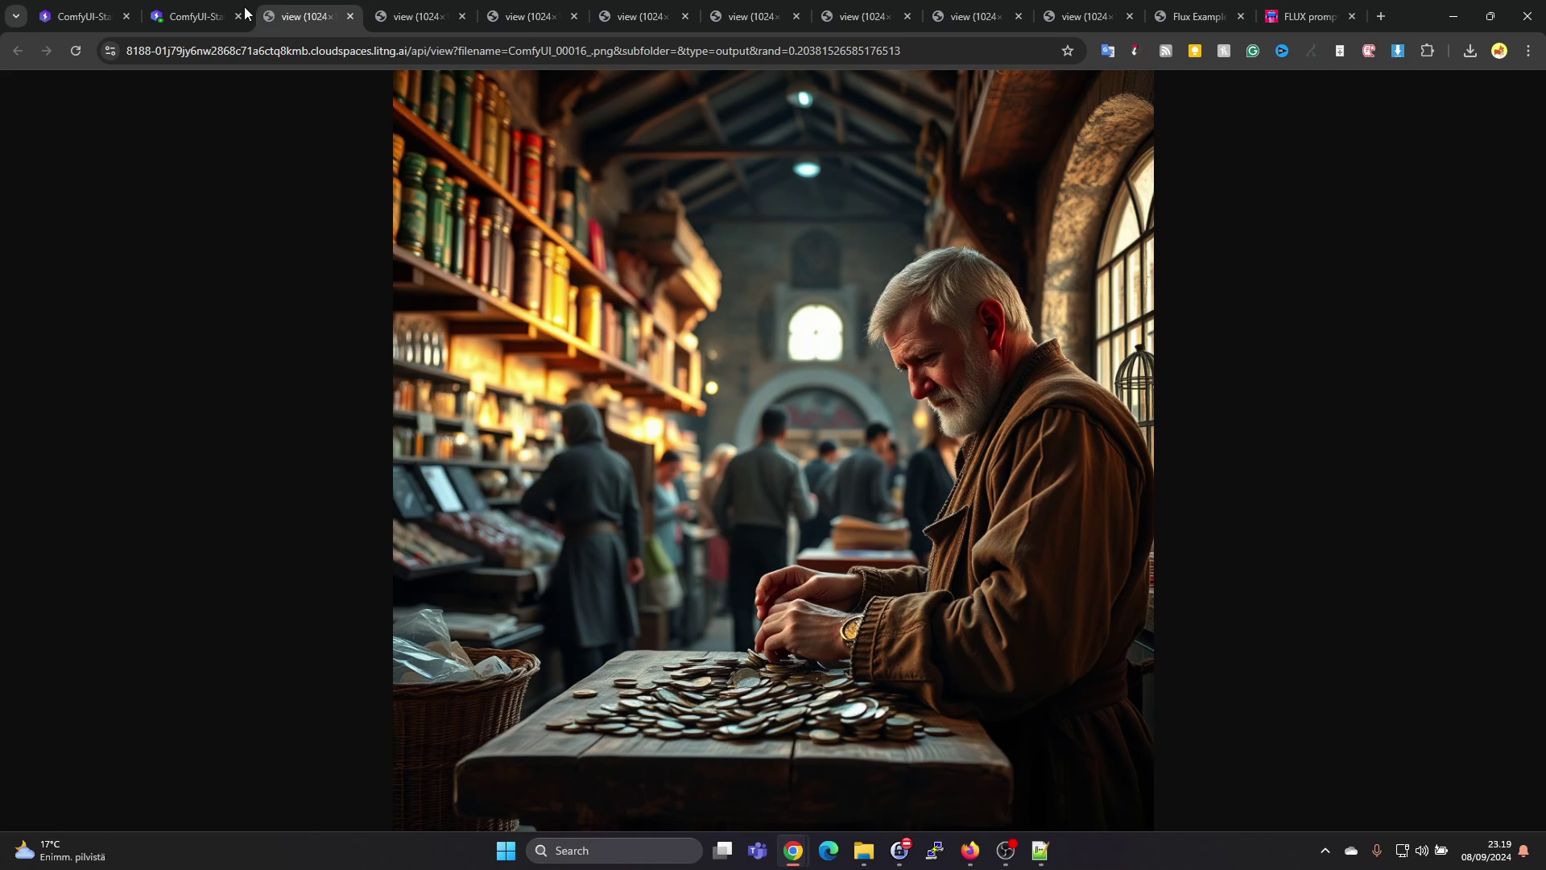
pyautogui.click(189, 16)
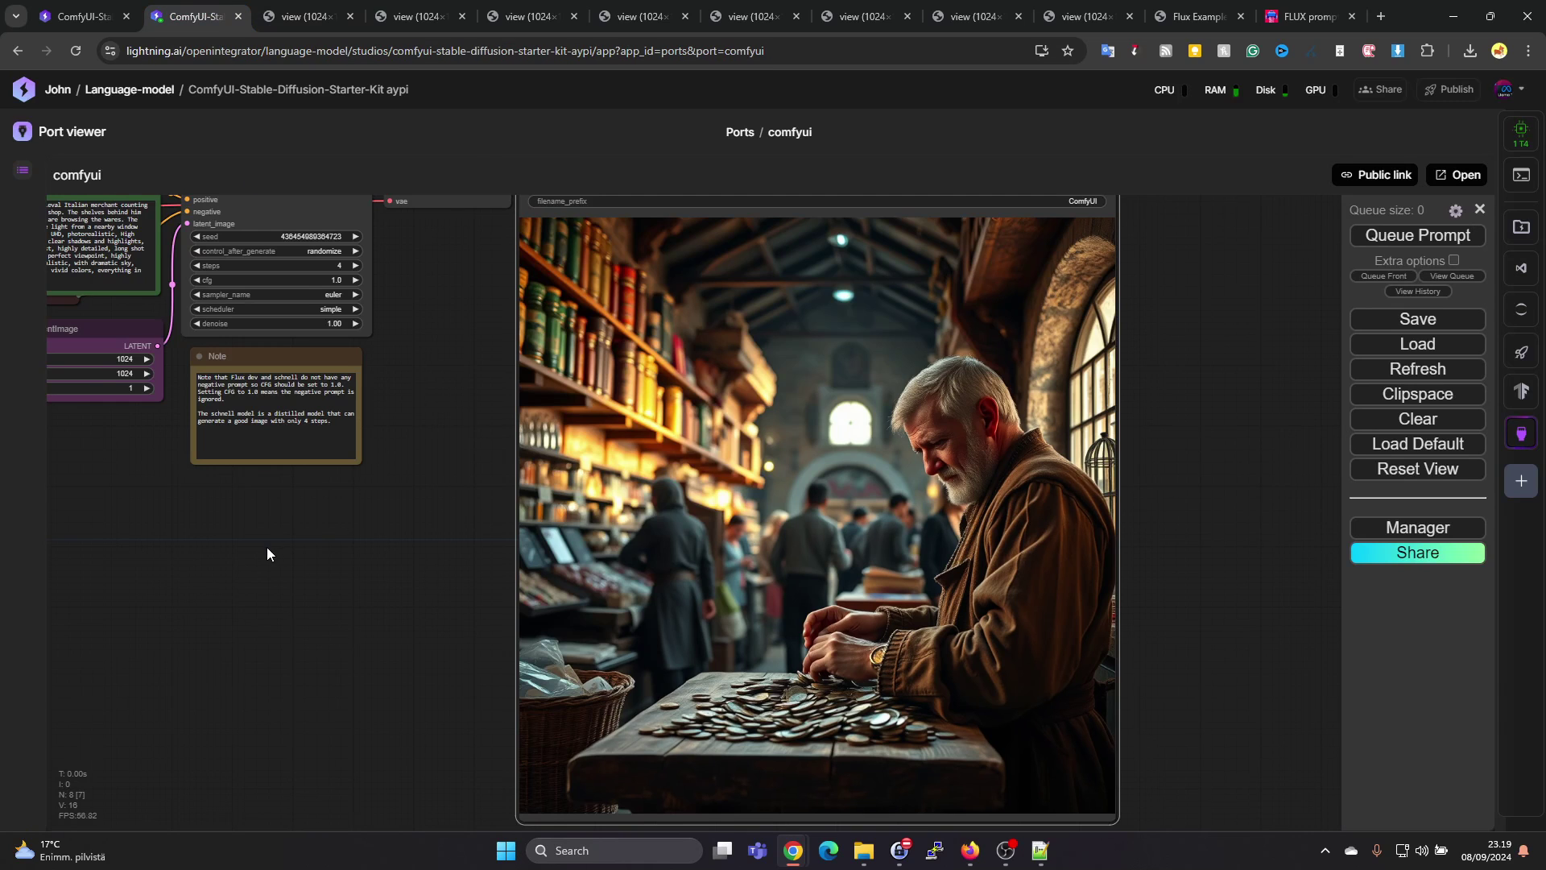
pyautogui.moveTo(273, 560); pyautogui.dragTo(545, 638)
pyautogui.scroll(-1, 379, 663)
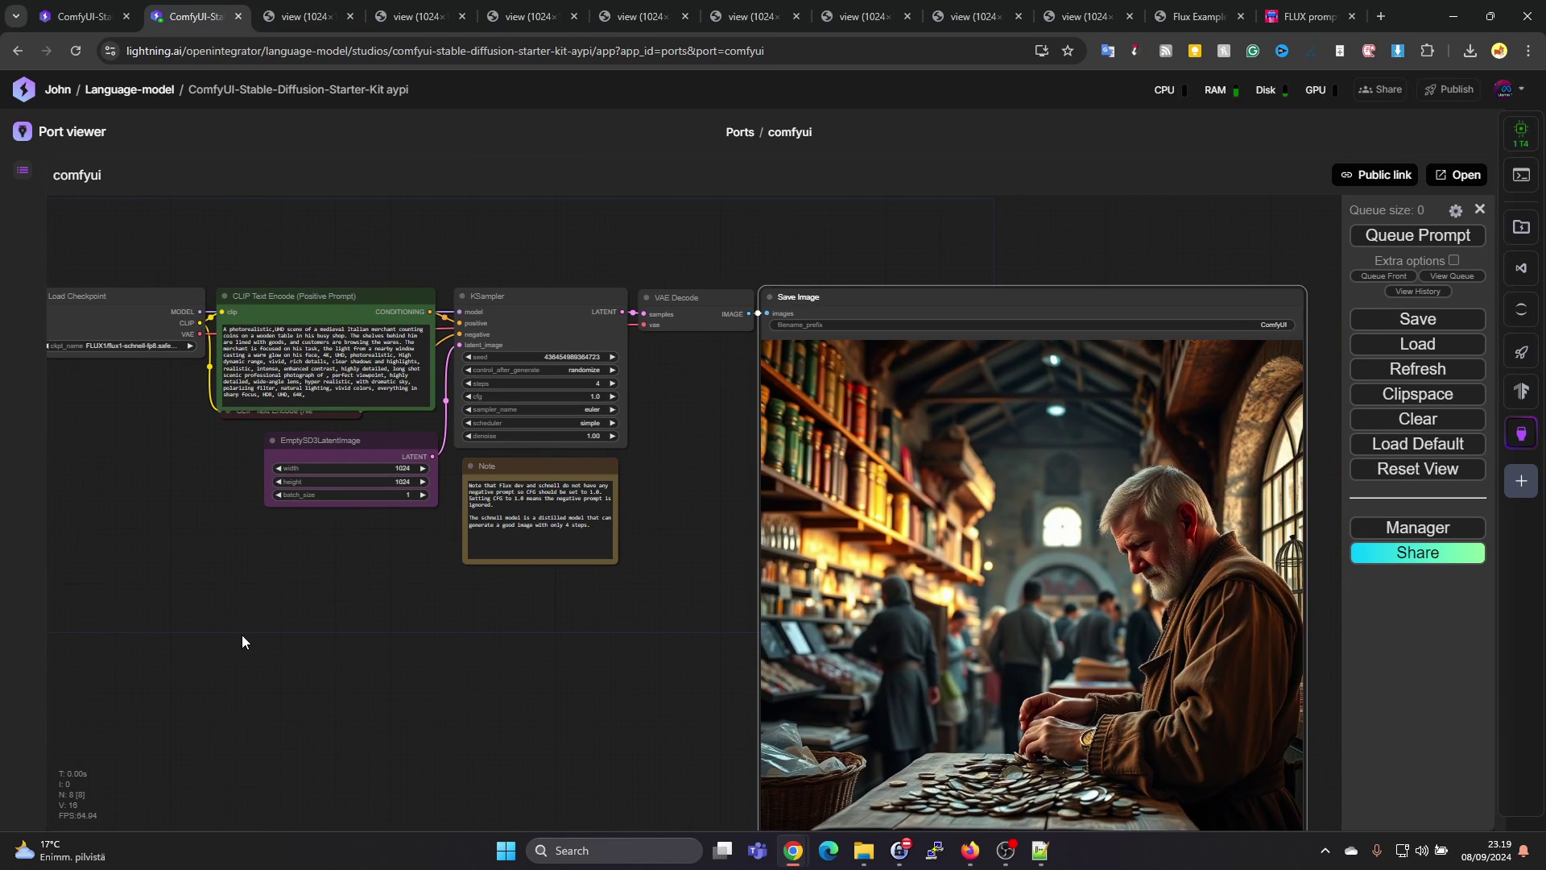
pyautogui.moveTo(258, 636); pyautogui.dragTo(425, 597)
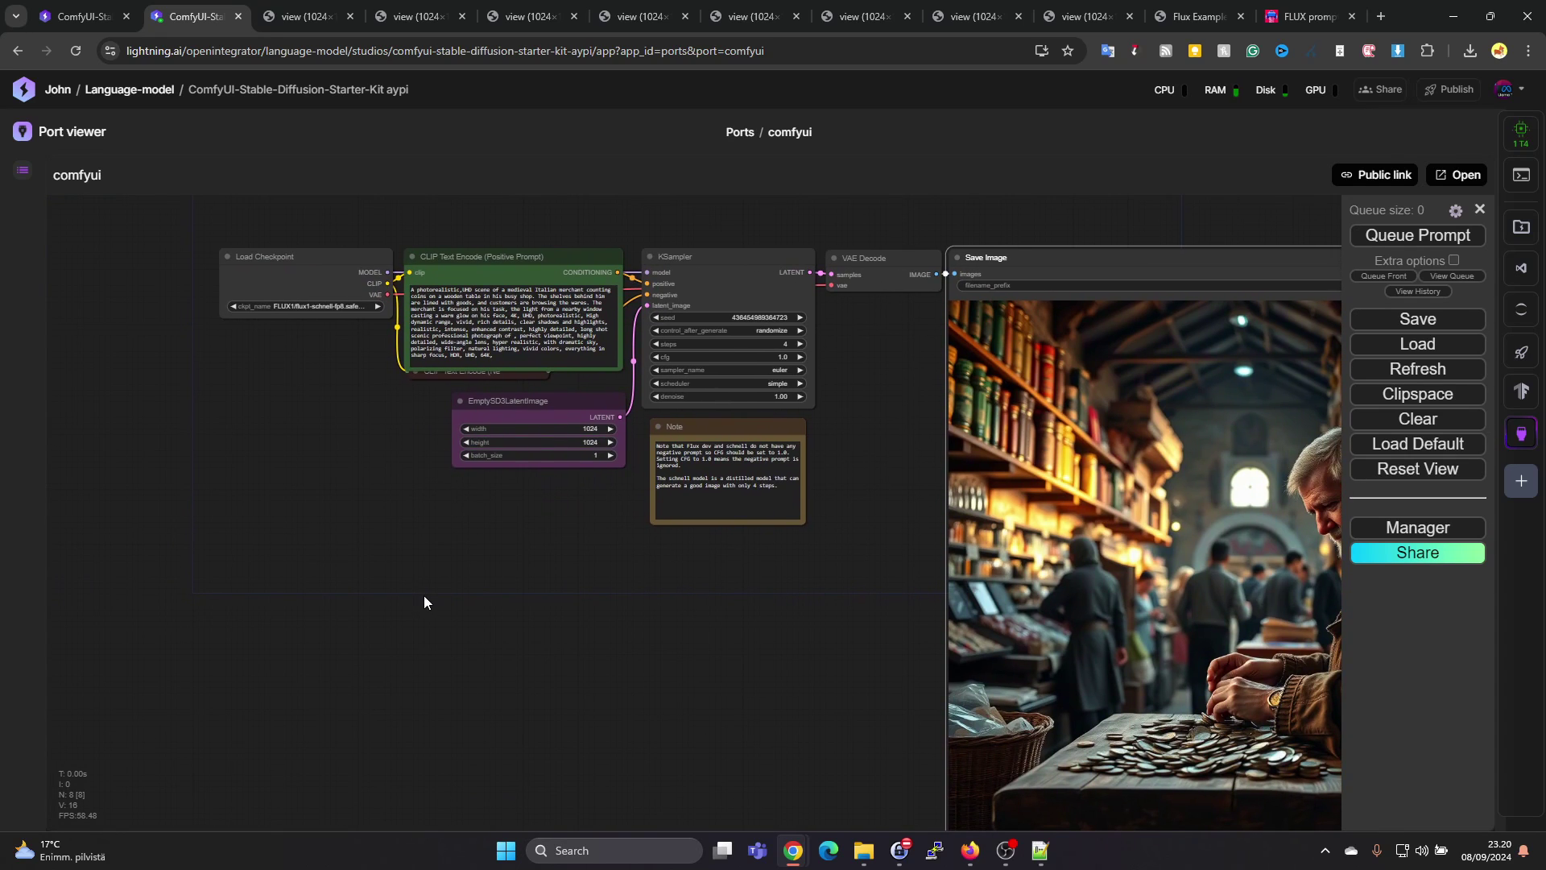
pyautogui.moveTo(429, 596); pyautogui.dragTo(376, 646)
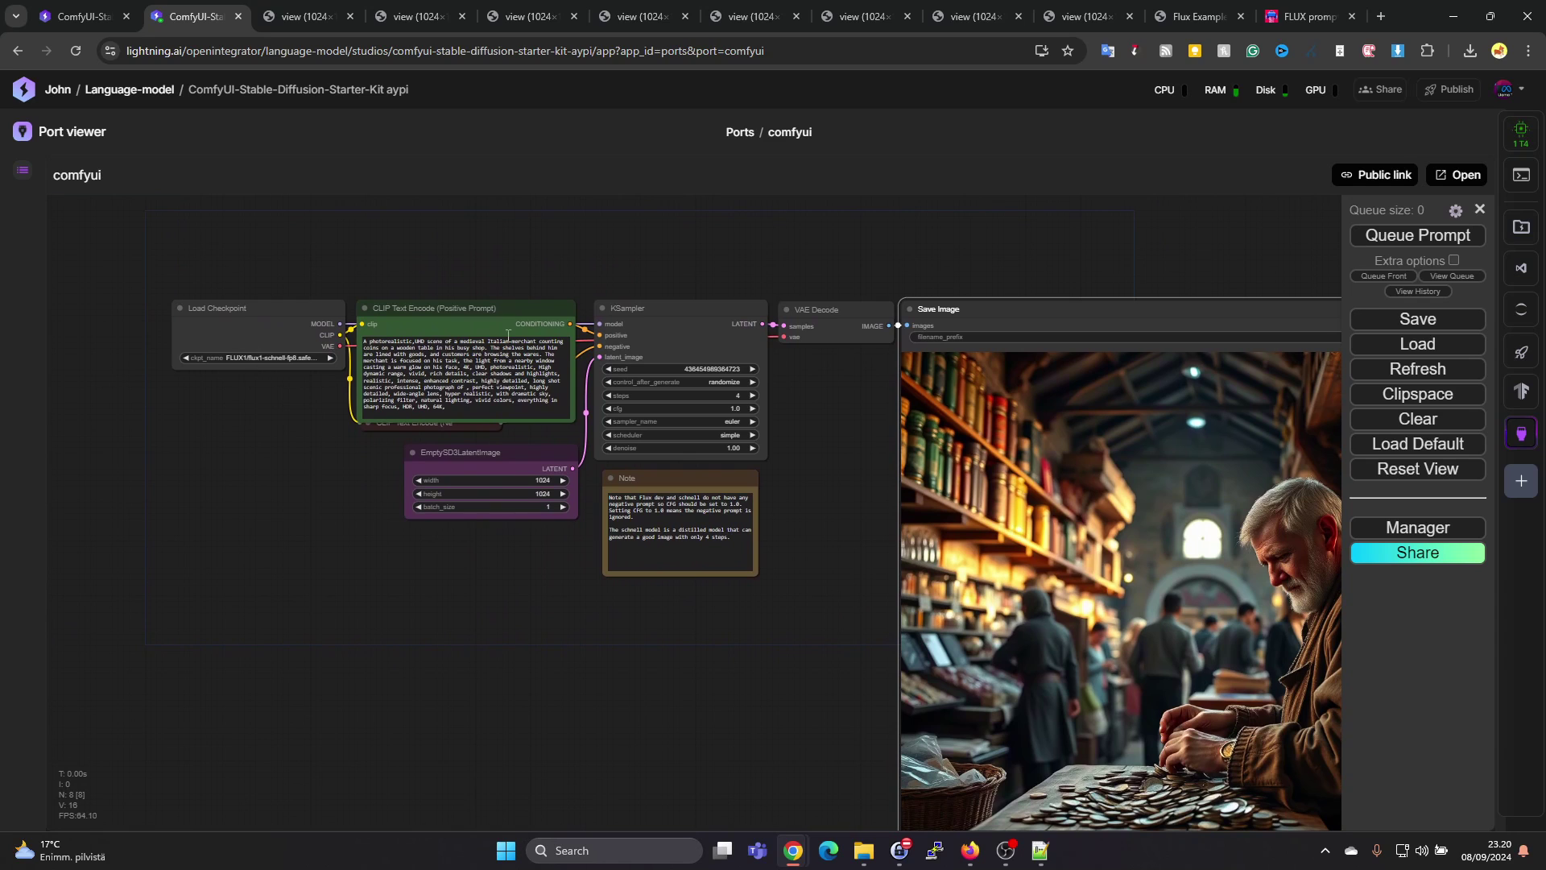
pyautogui.moveTo(847, 655); pyautogui.dragTo(651, 589)
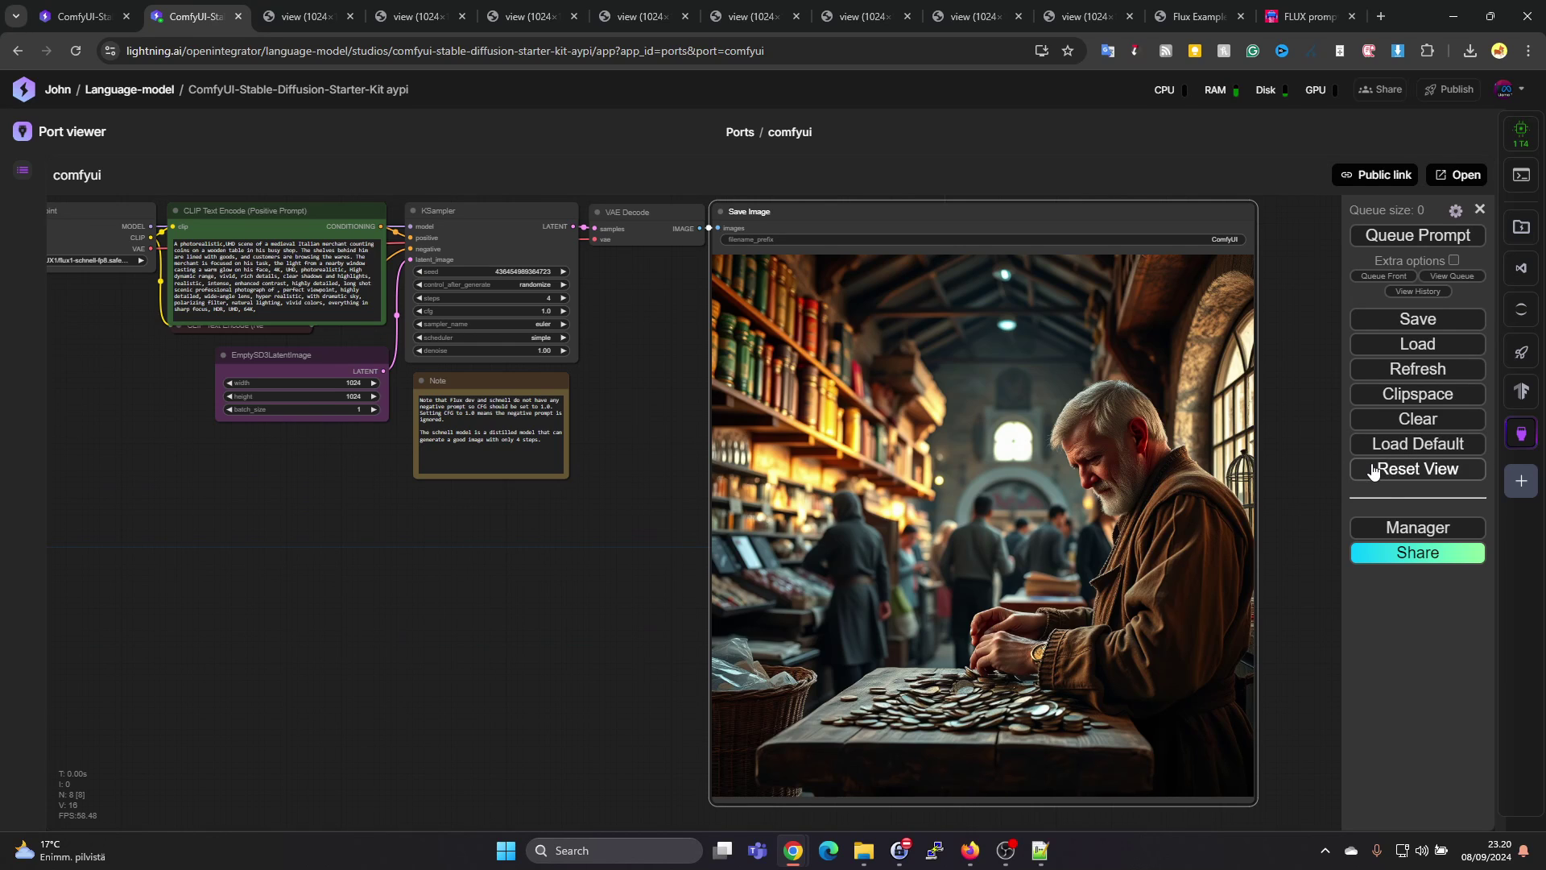
# Load the default workflow, set its checkpoint to sd_xl_base_1.0.safetensors, and recopy the PromptHero merchant prompt.
pyautogui.click(1413, 447)
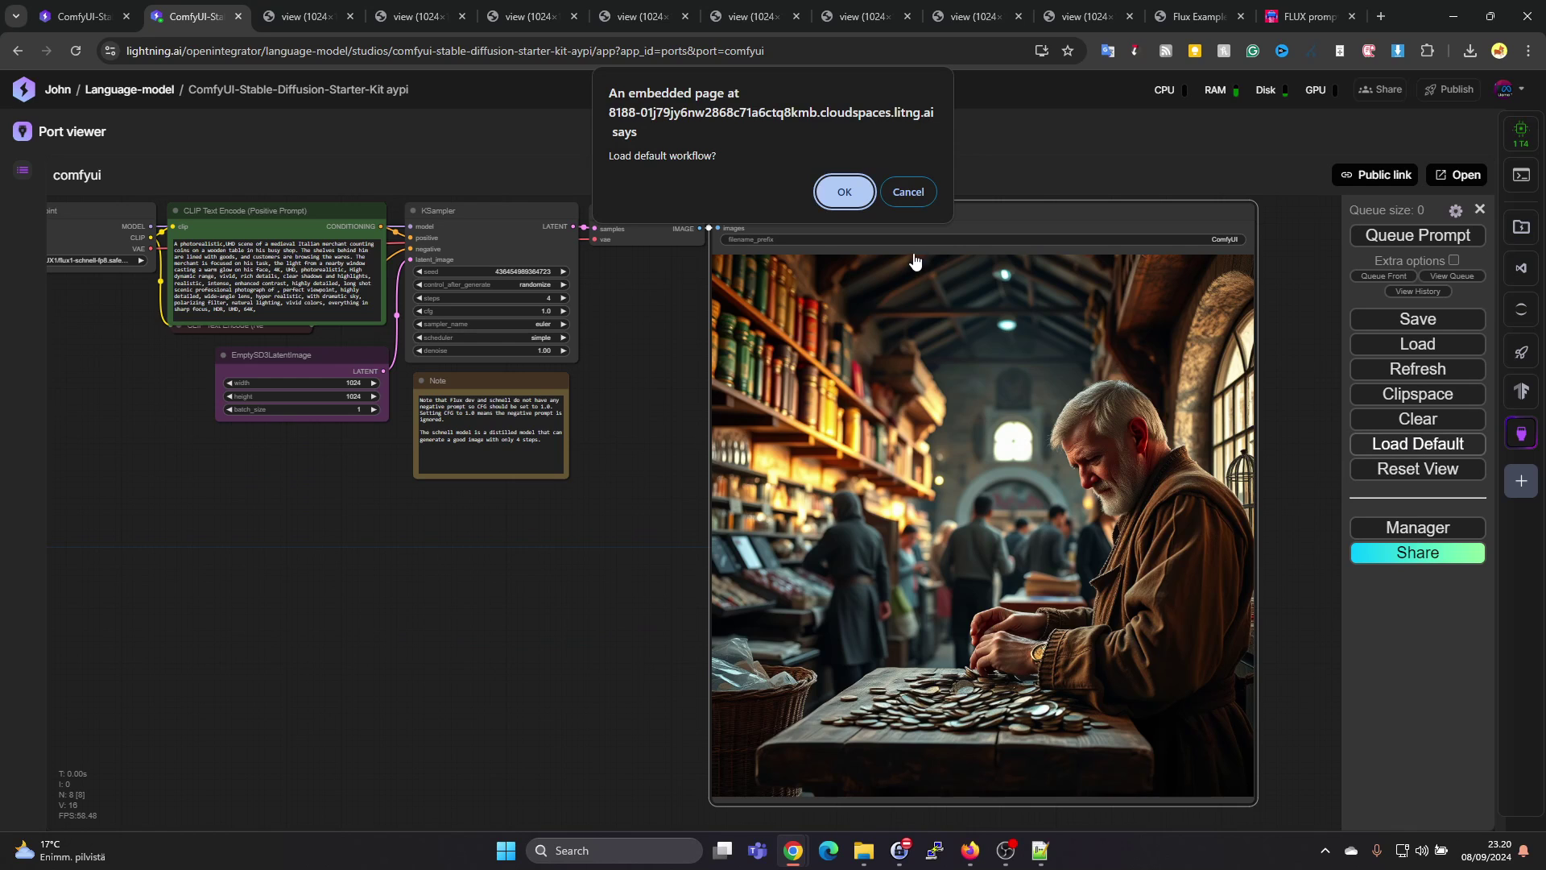
pyautogui.click(843, 193)
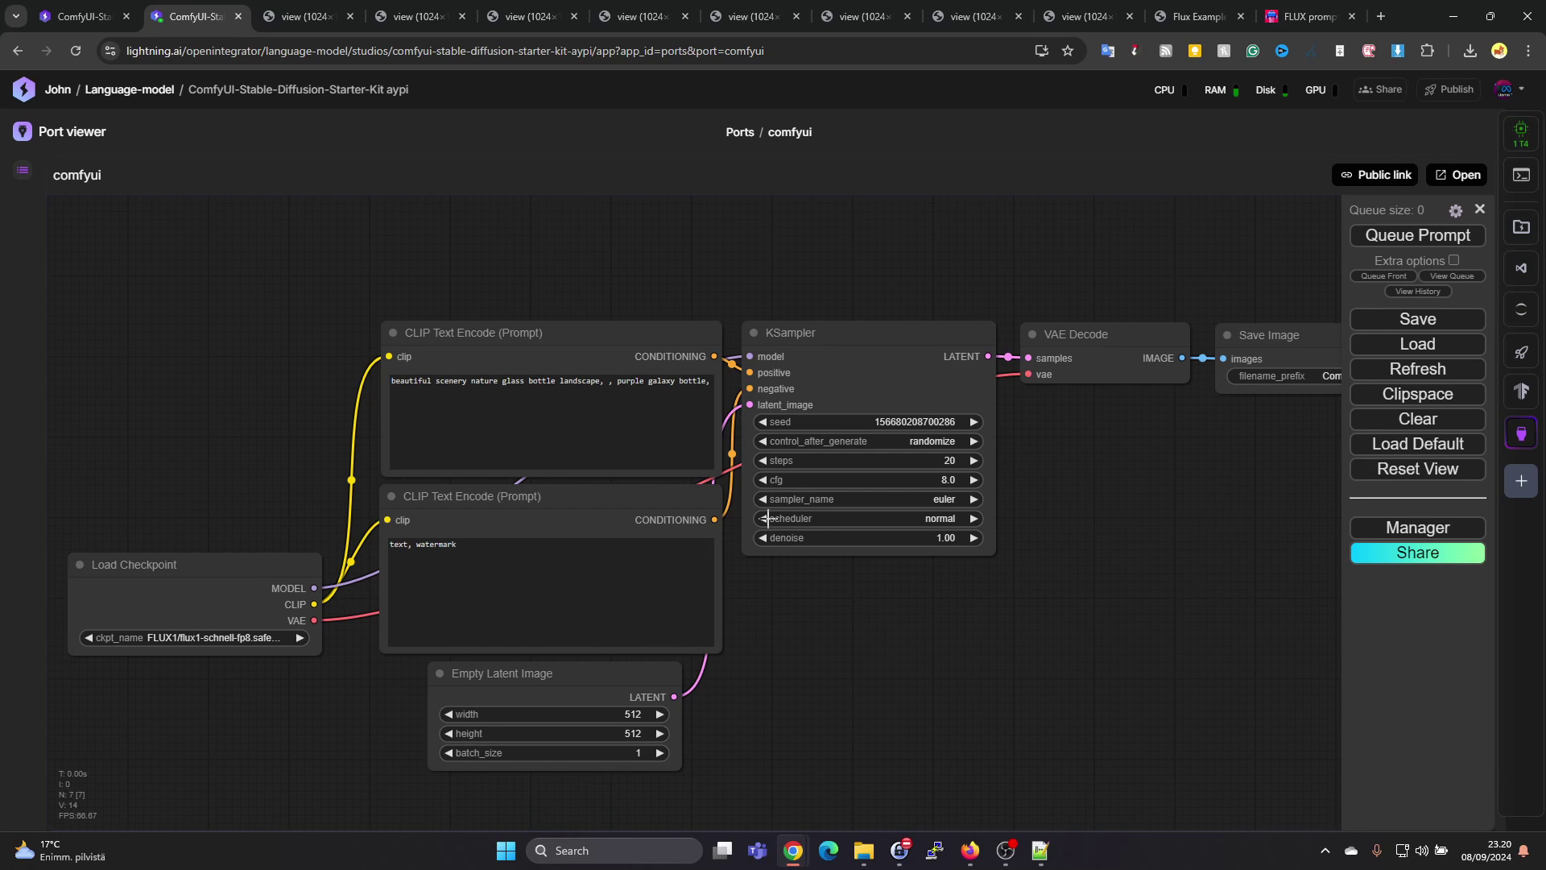
pyautogui.click(275, 640)
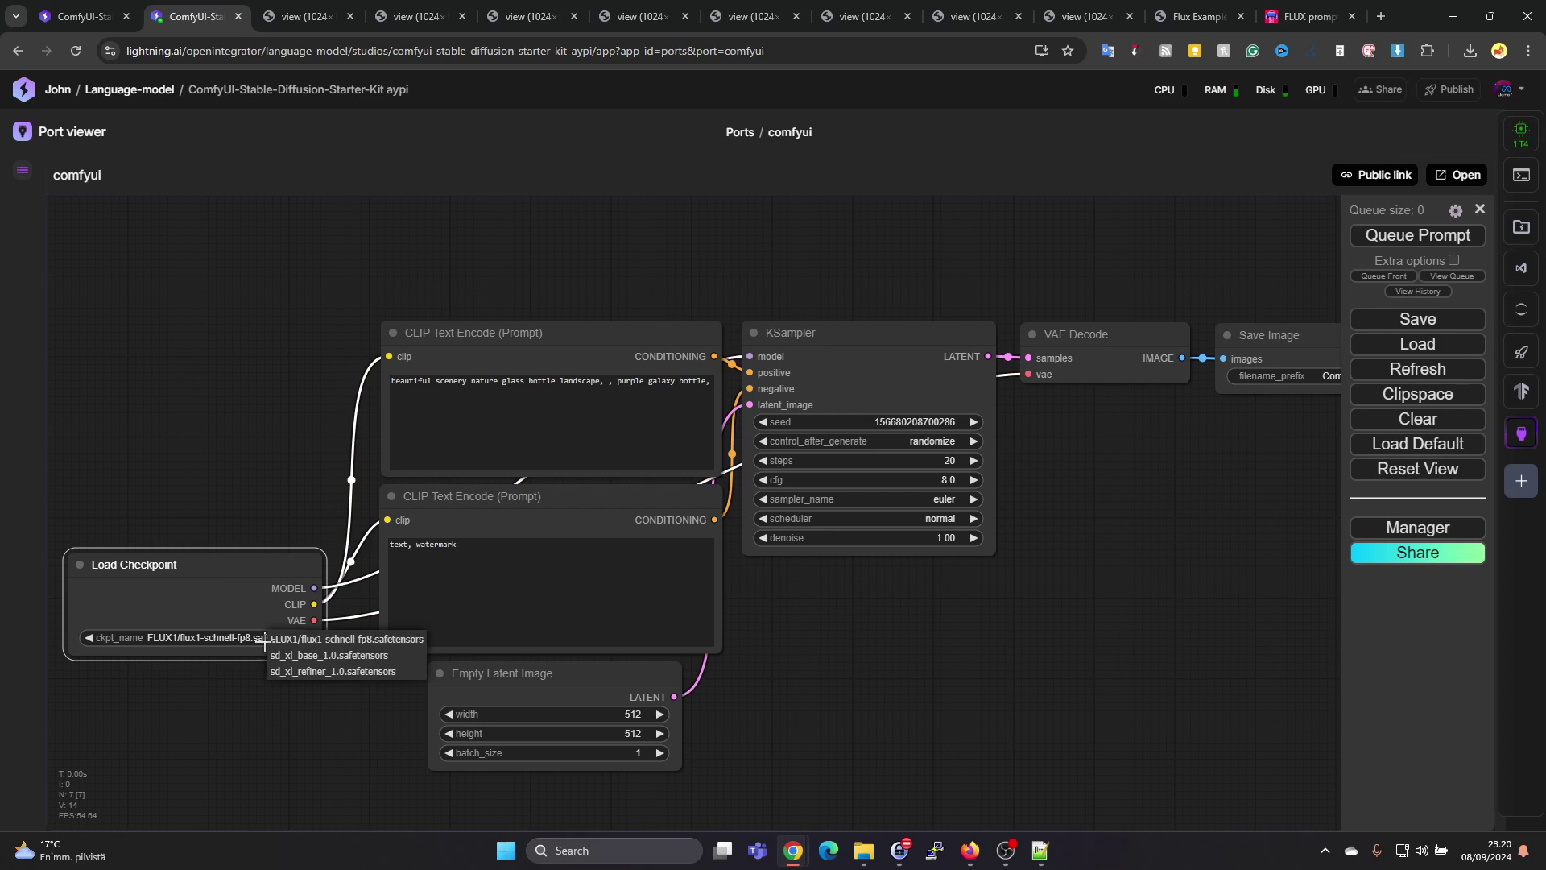
pyautogui.click(386, 655)
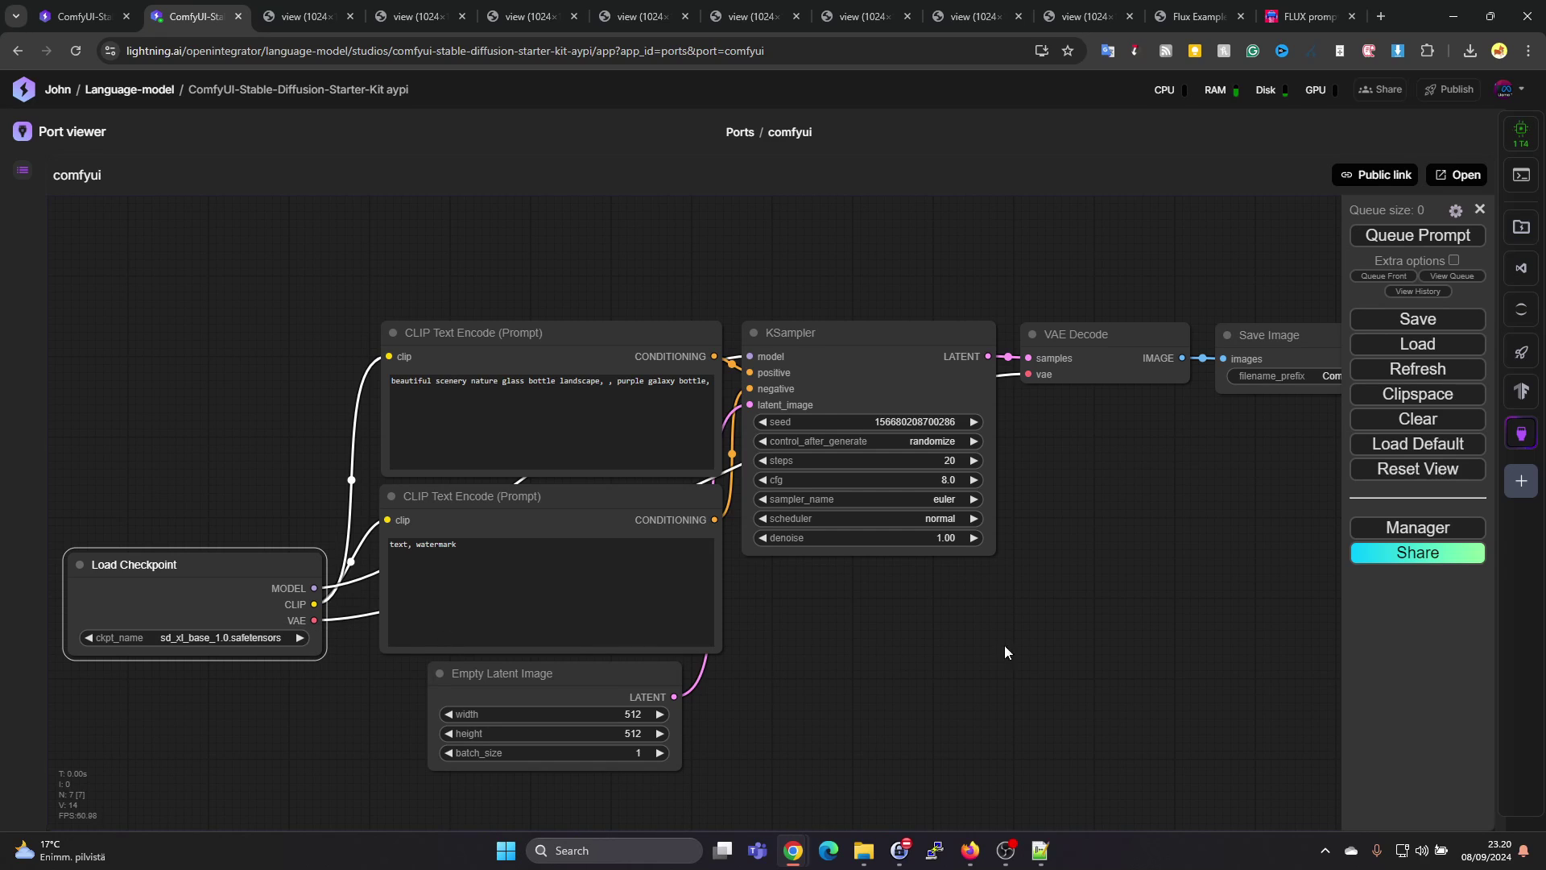
pyautogui.click(1078, 640)
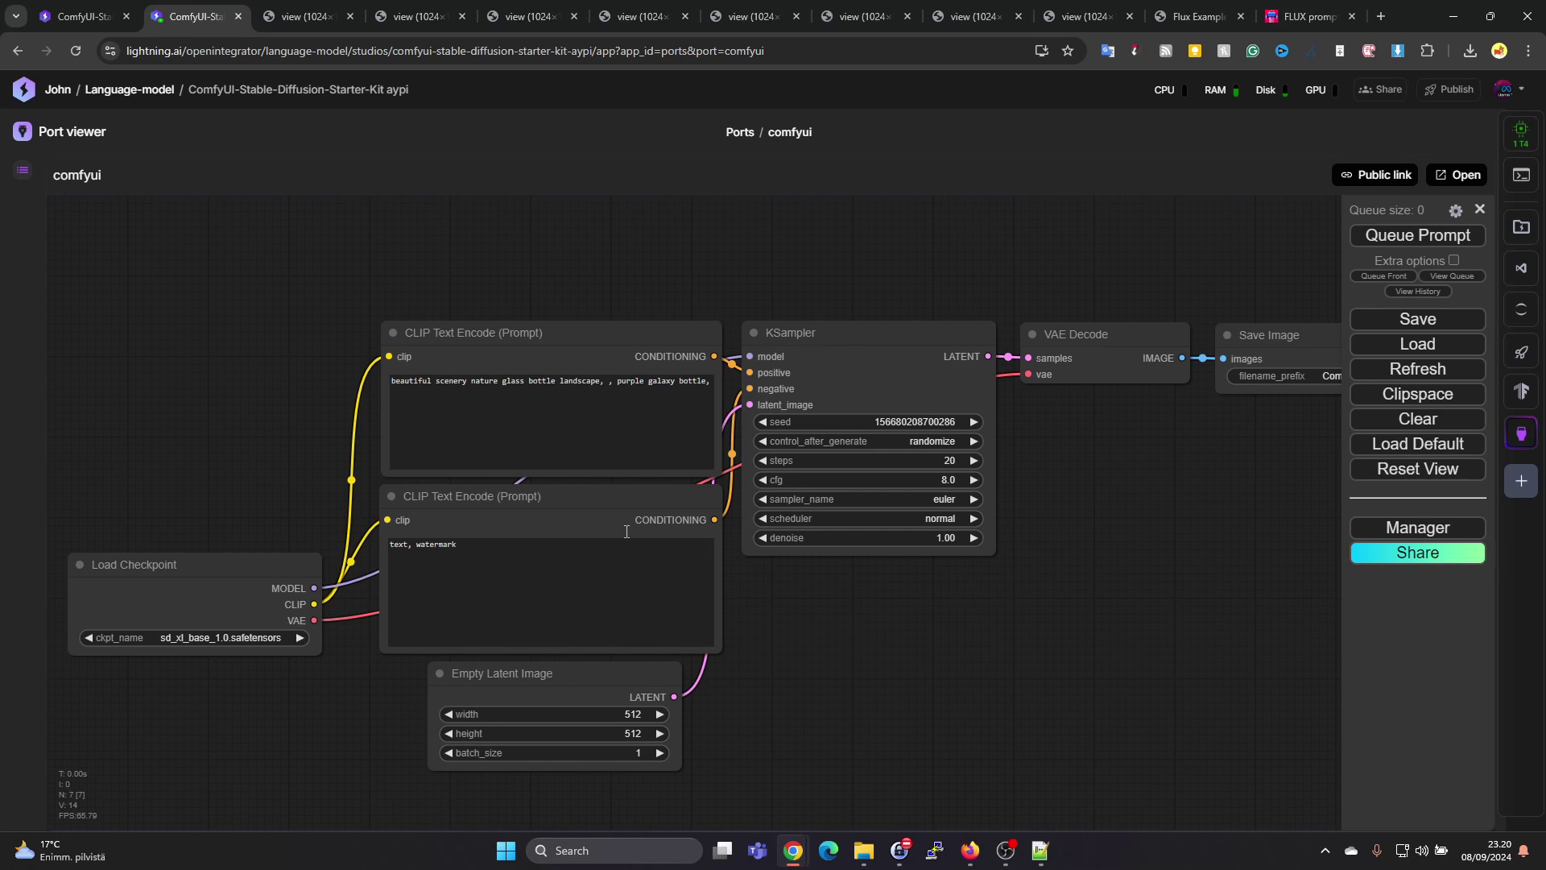
pyautogui.click(1292, 20)
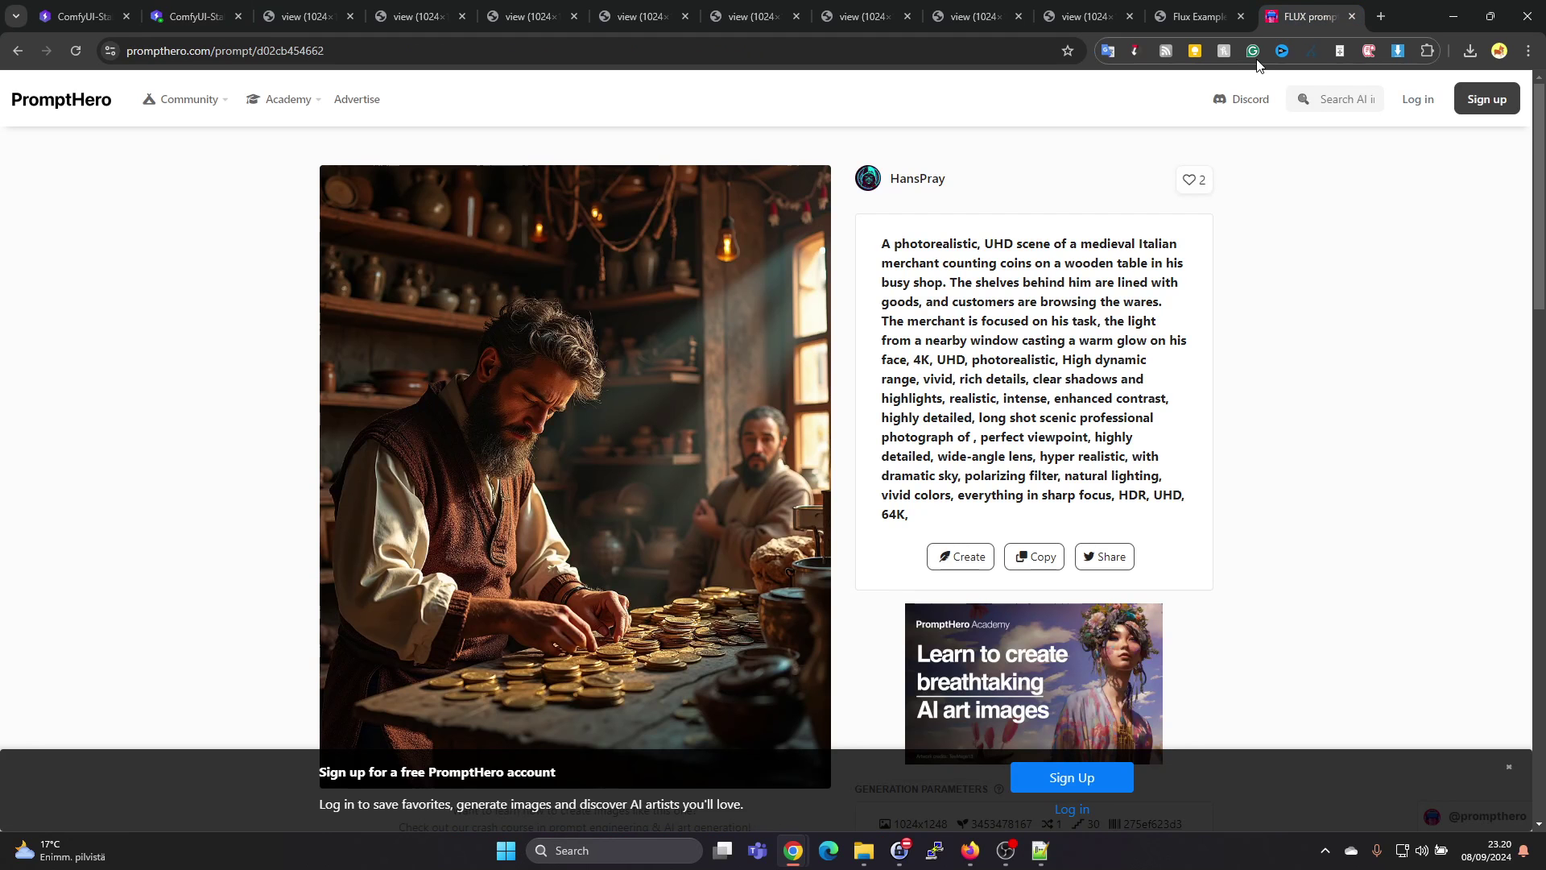
pyautogui.click(1019, 563)
# Replace the SDXL positive prompt with the medieval merchant prompt and run the workflow.
pyautogui.click(221, 16)
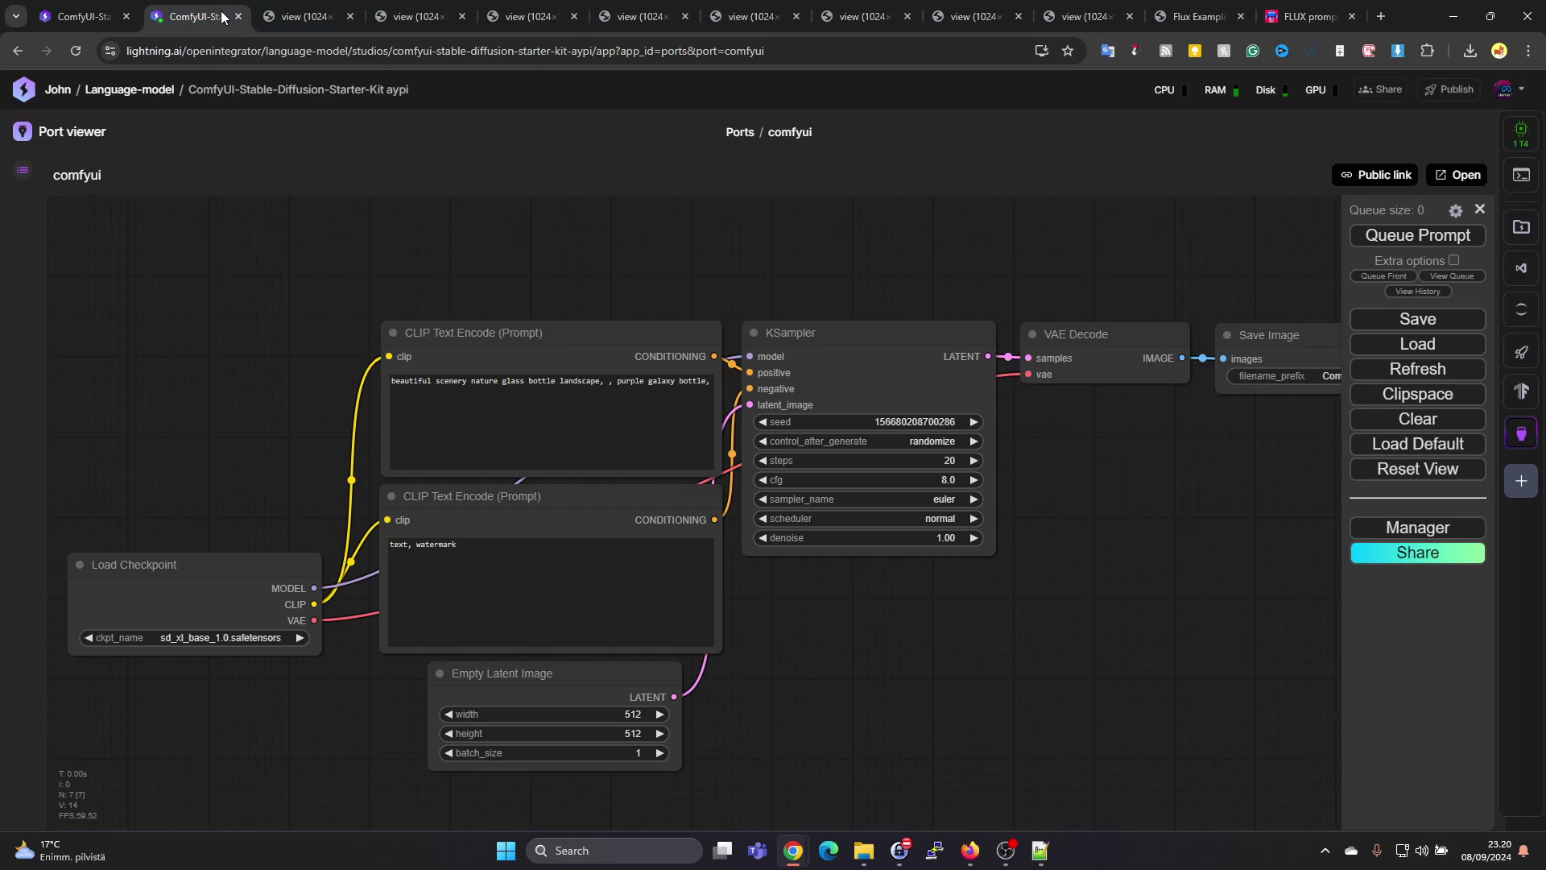
pyautogui.click(542, 442)
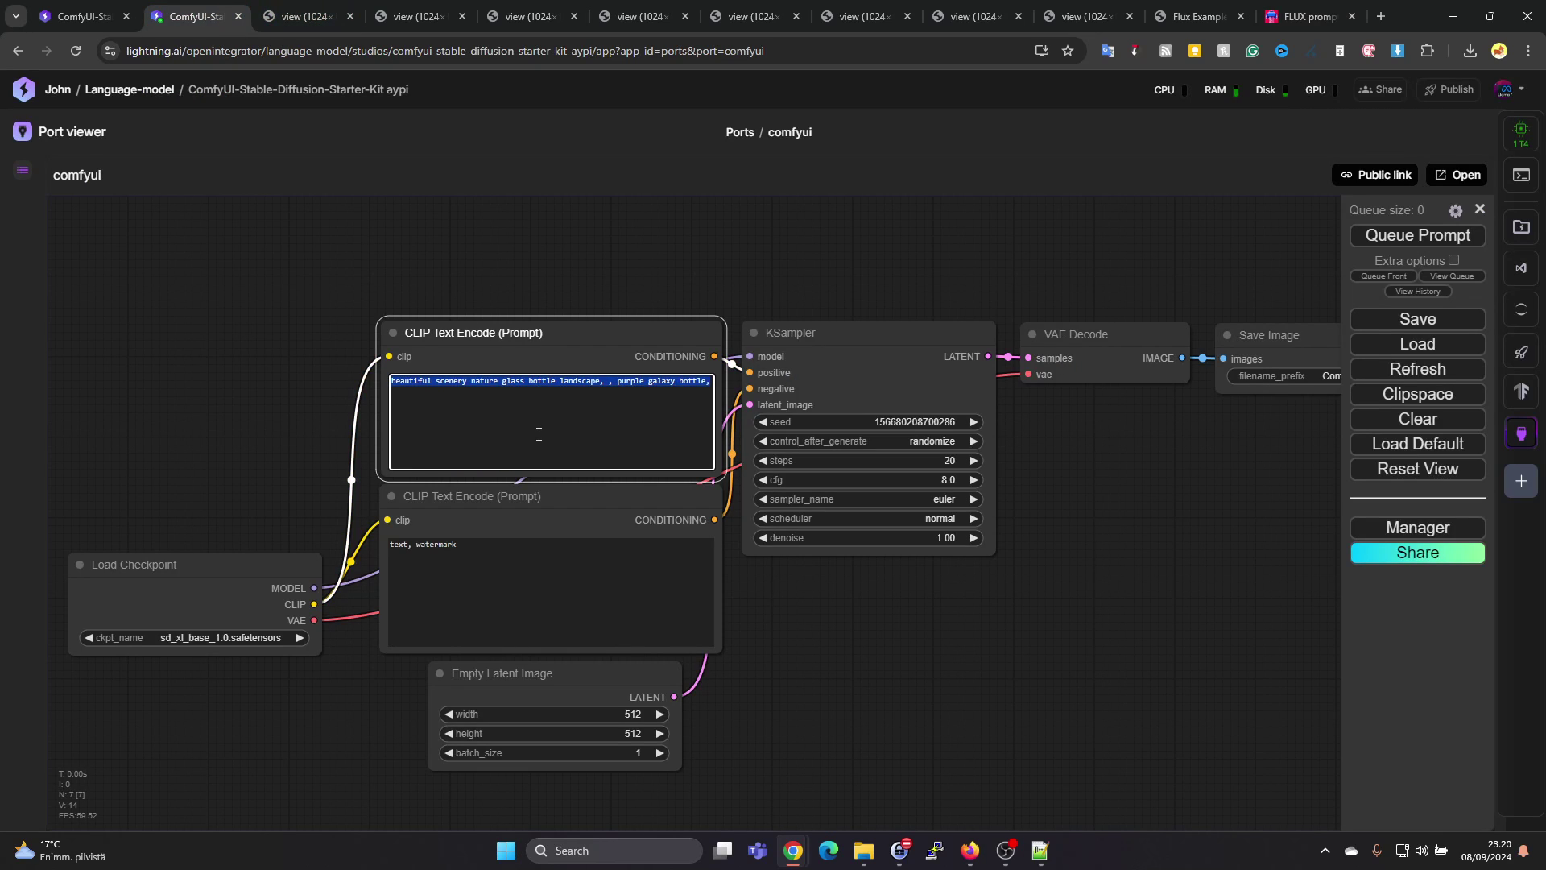
pyautogui.hotkey('ctrl', 'a')
pyautogui.hotkey('ctrl', 'v')
pyautogui.click(1415, 235)
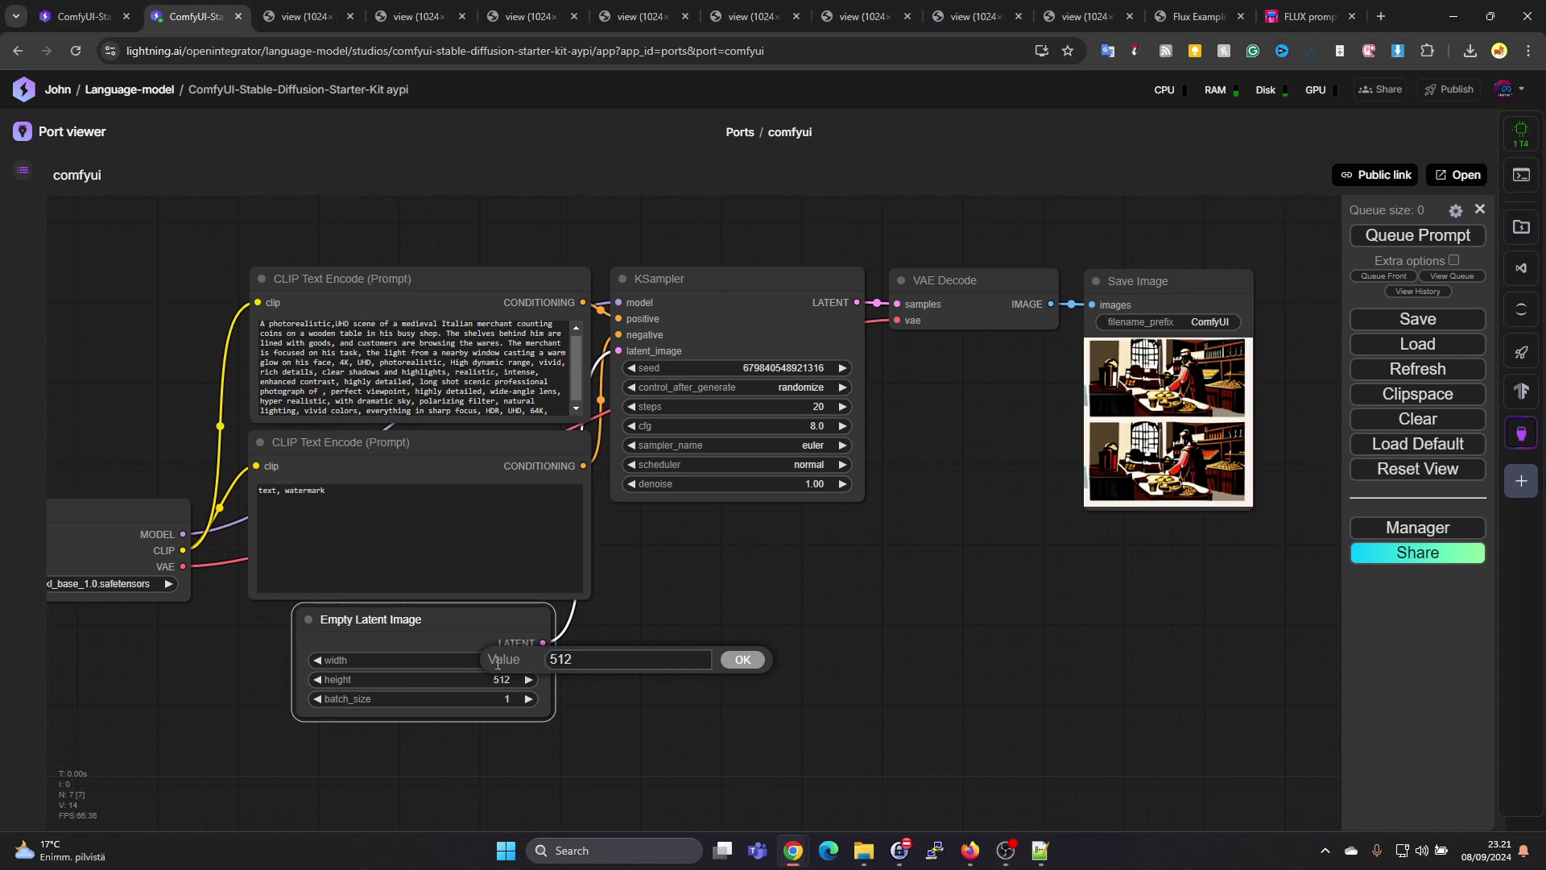
# Set the Empty Latent Image to 1024 by 1024 and queue a new generation.
pyautogui.doubleClick(591, 667)
pyautogui.write('1024')
pyautogui.press('Return')
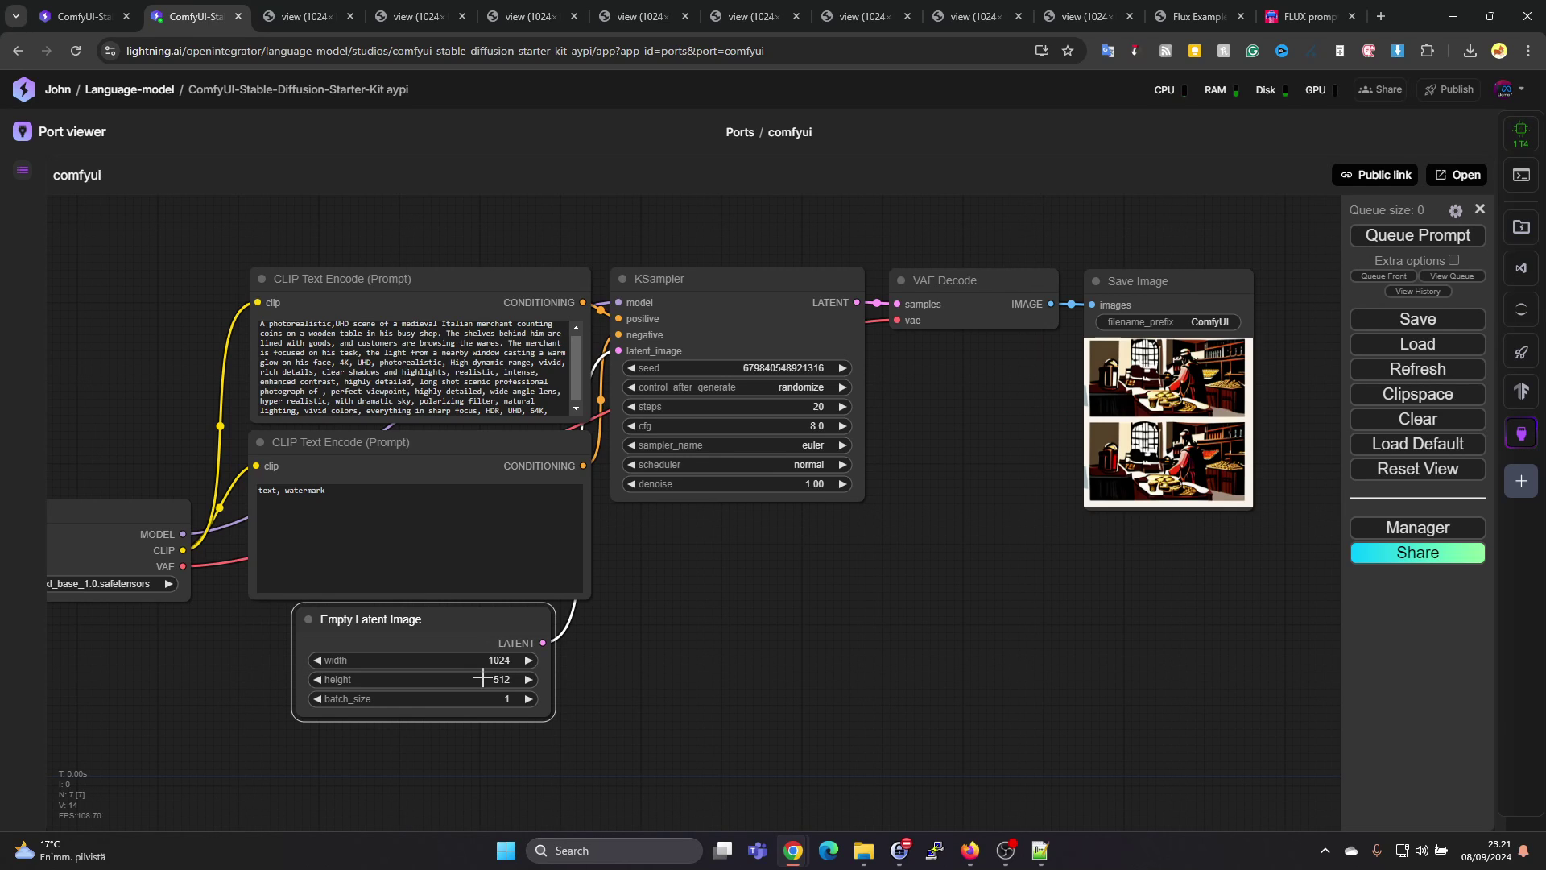
pyautogui.click(483, 679)
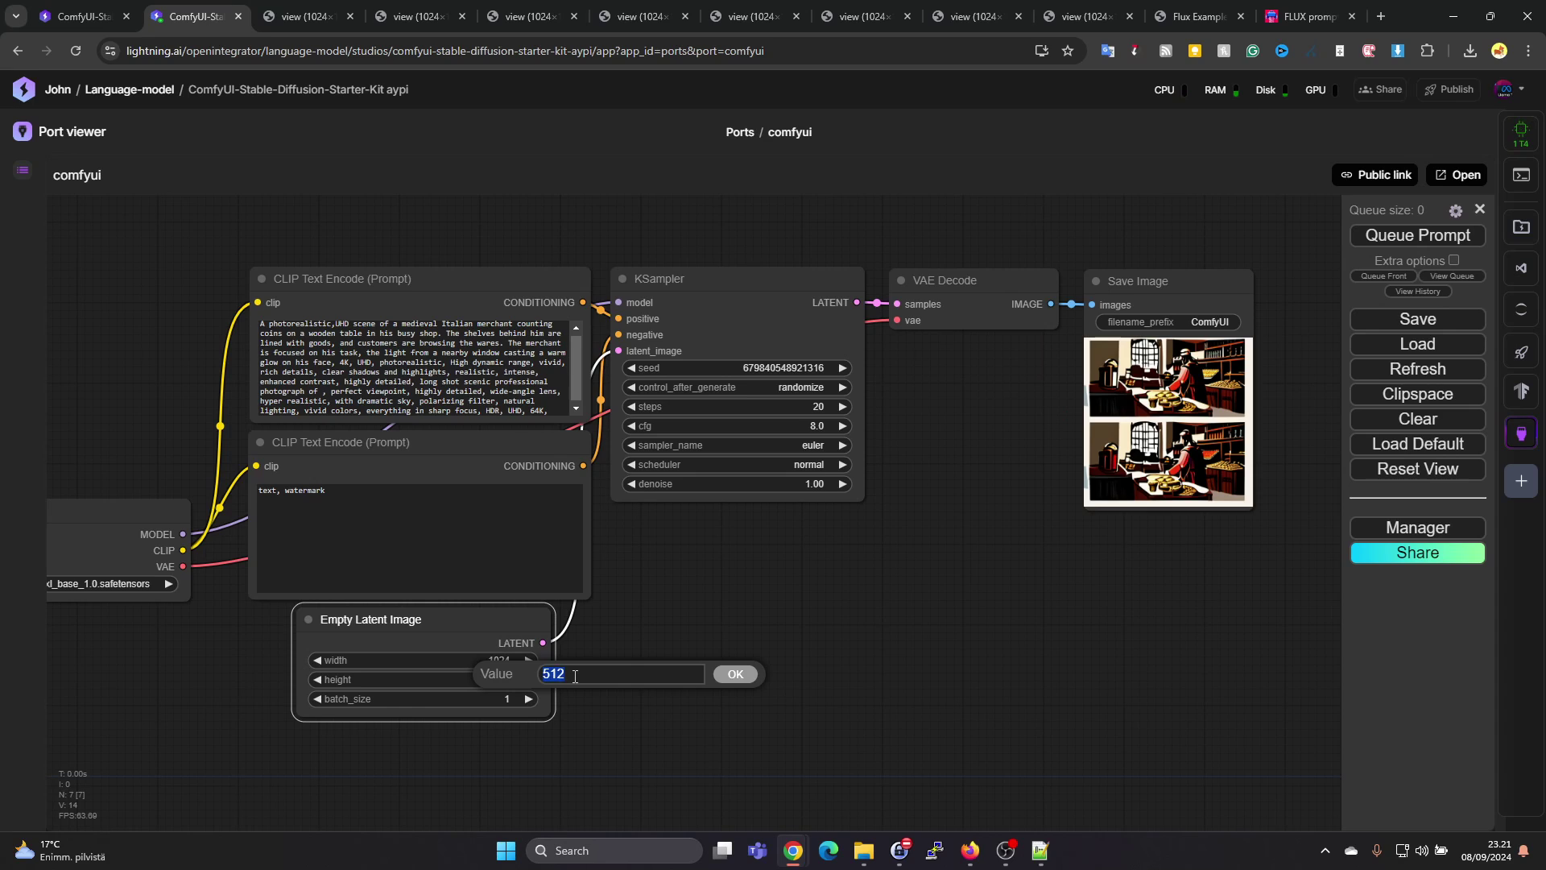
pyautogui.write('1024')
pyautogui.press('Return')
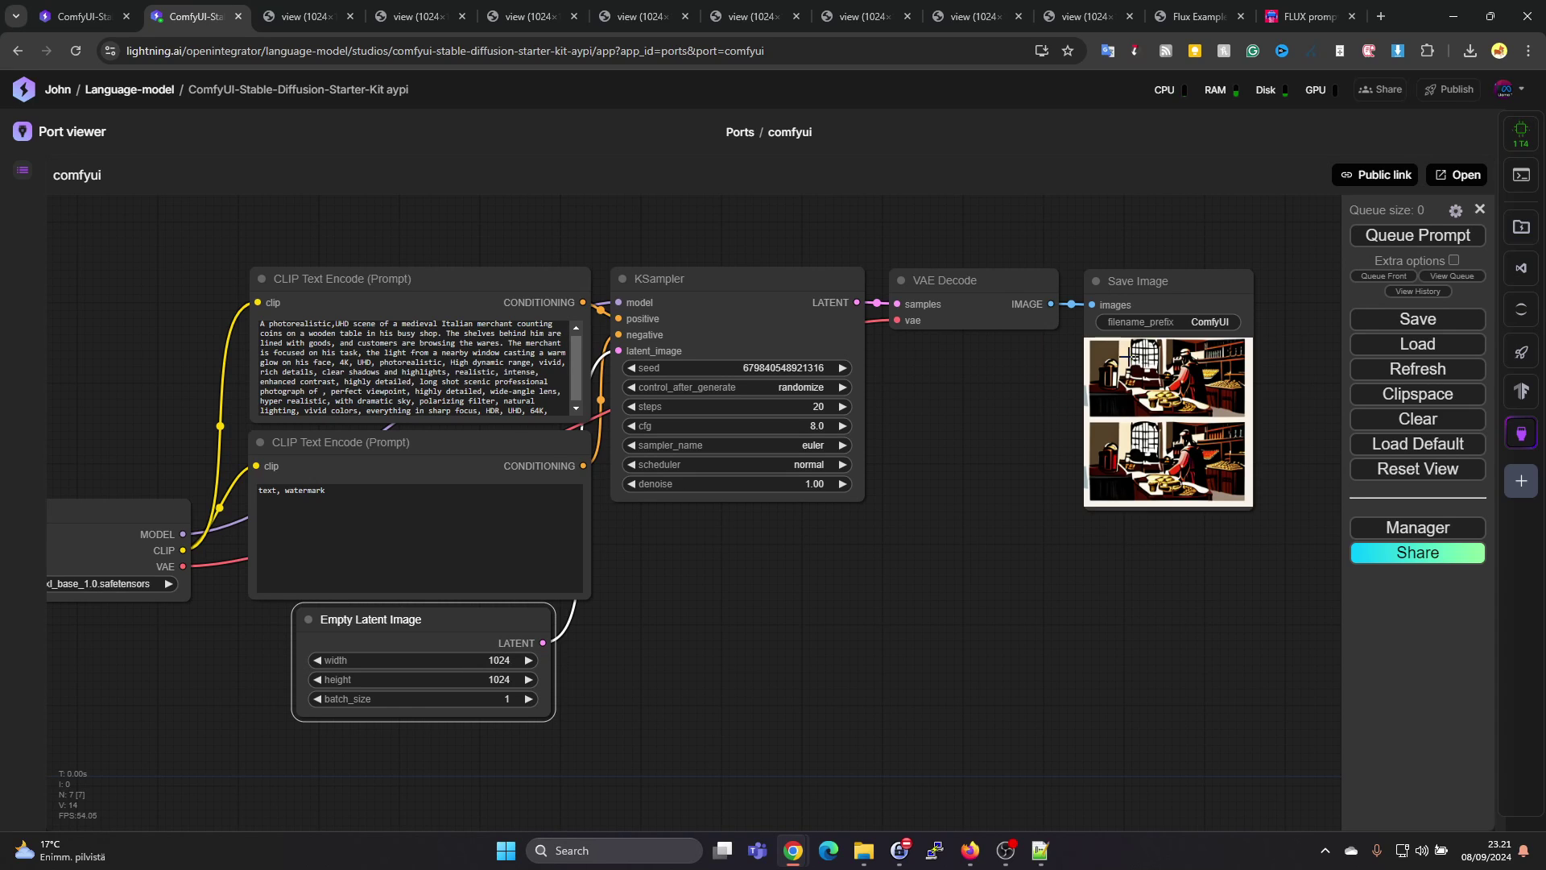
pyautogui.click(1399, 241)
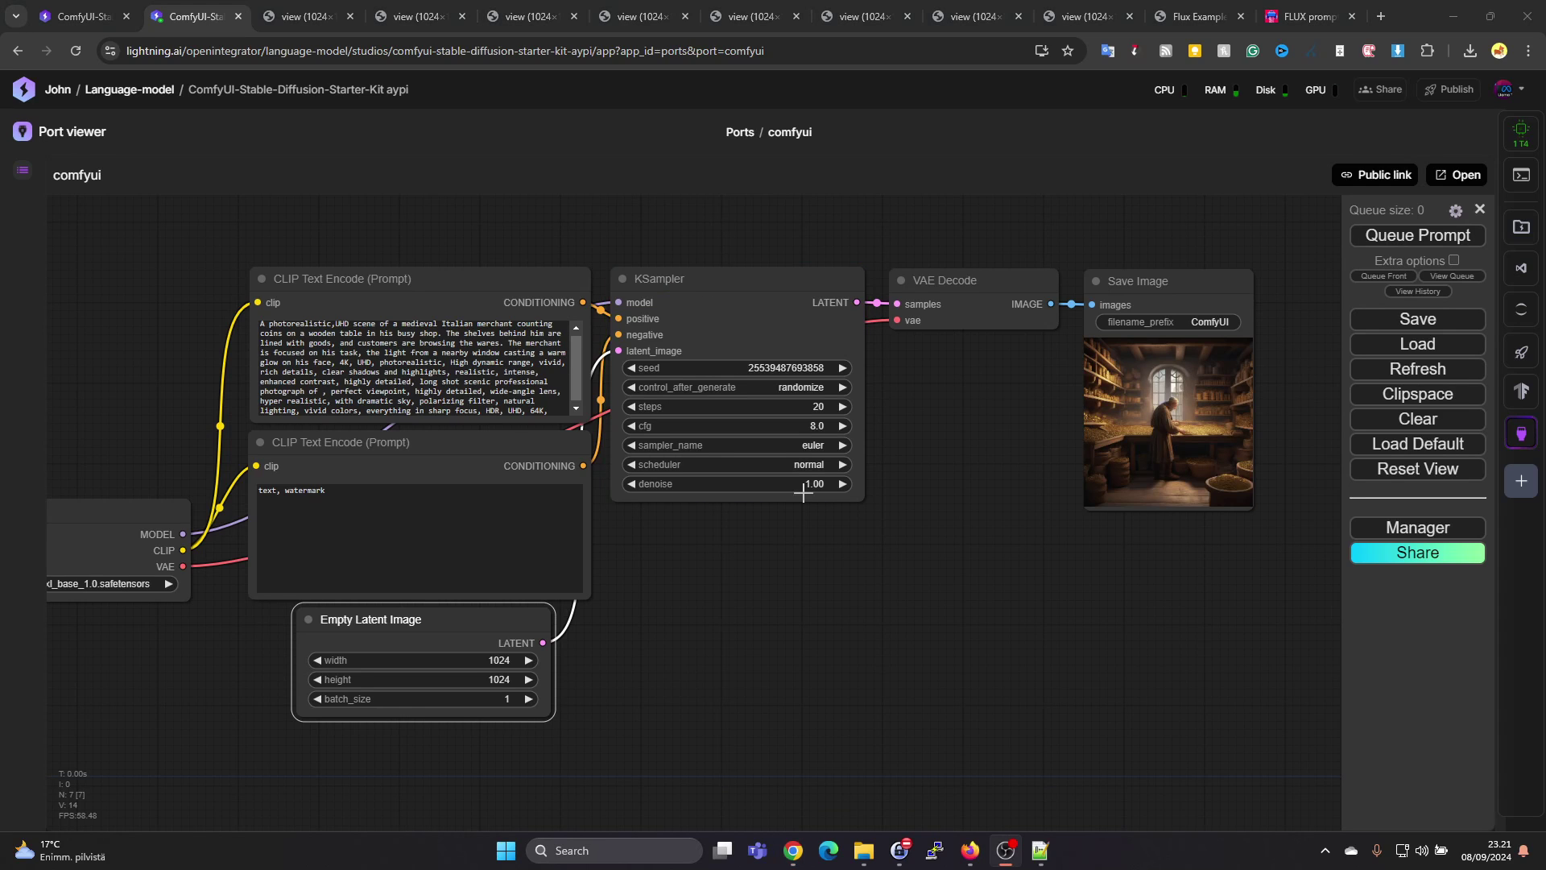
# Open the SDXL merchant storeroom image ComfyUI_00018_.png full size in a new tab.
pyautogui.rightClick(1150, 415)
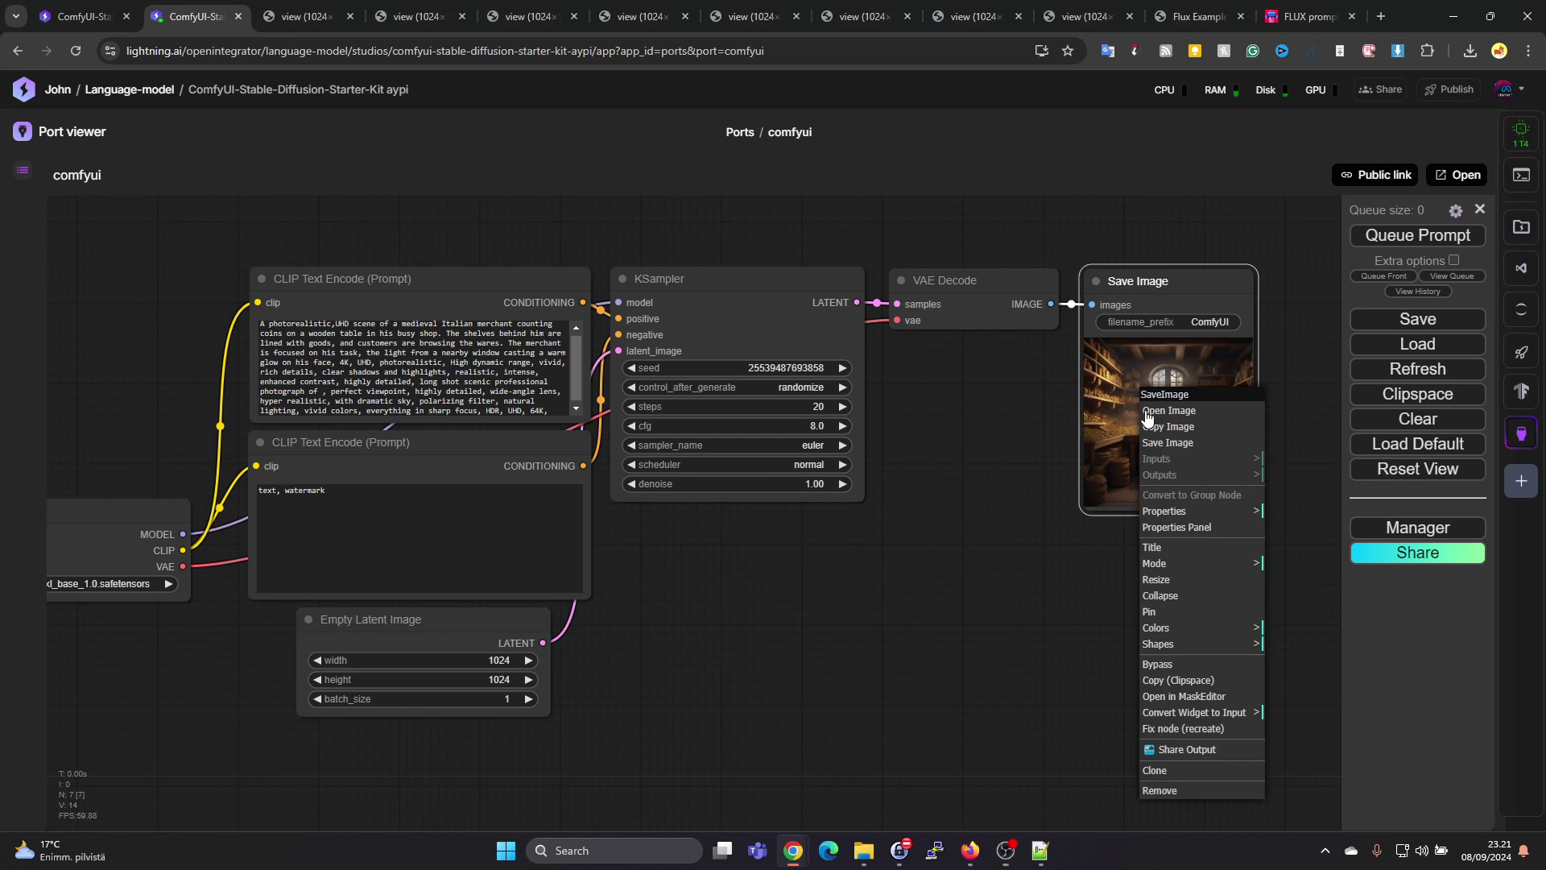
pyautogui.click(1155, 417)
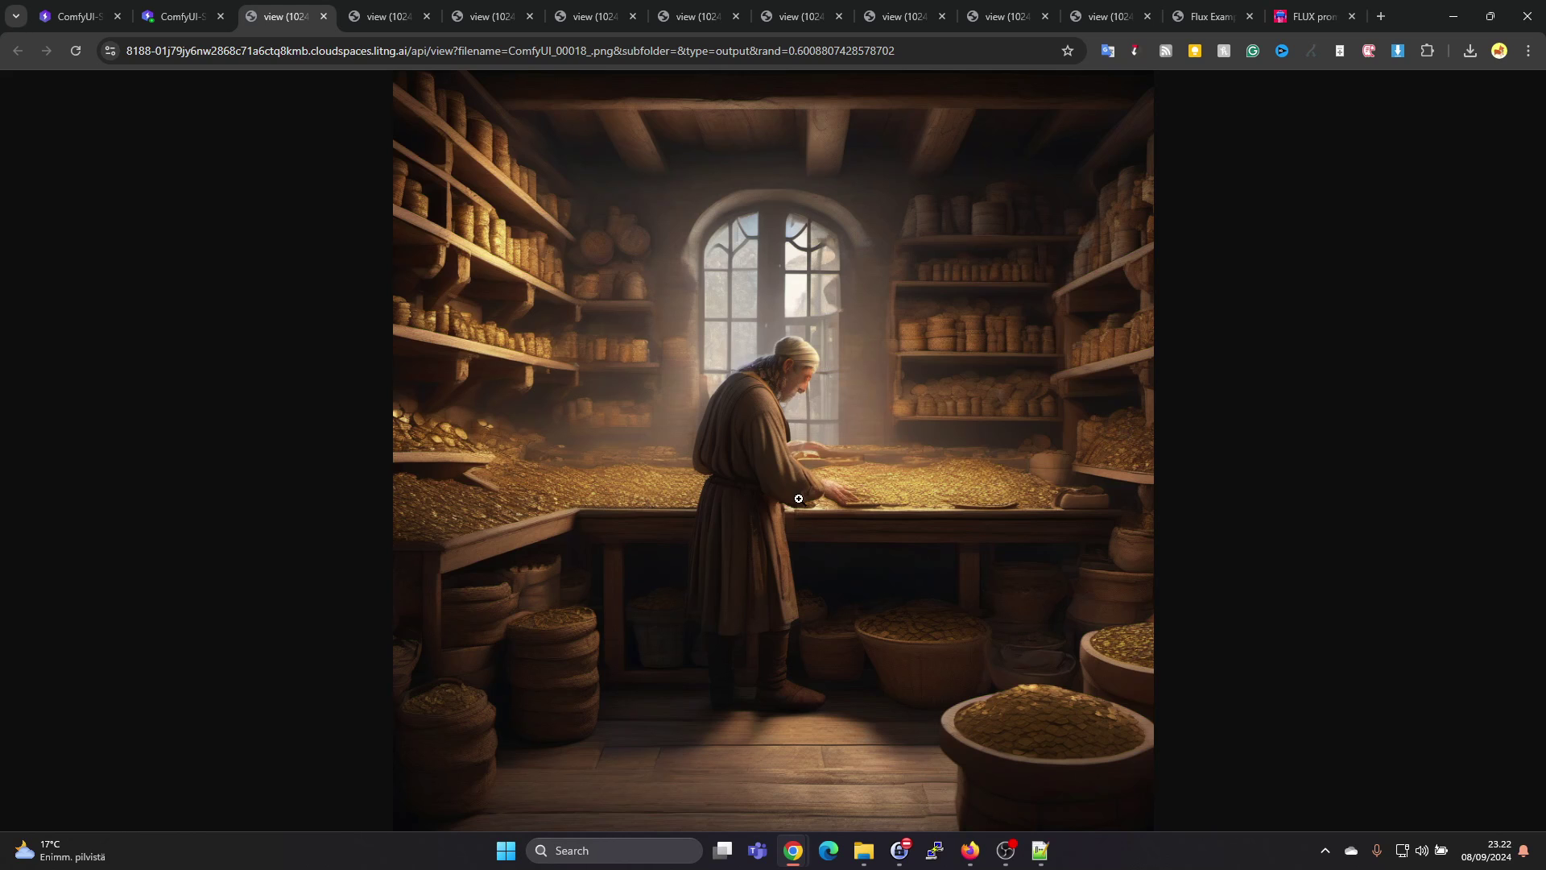
# Compare the earlier coin and grain-store images, then queue another SDXL merchant generation.
pyautogui.click(383, 16)
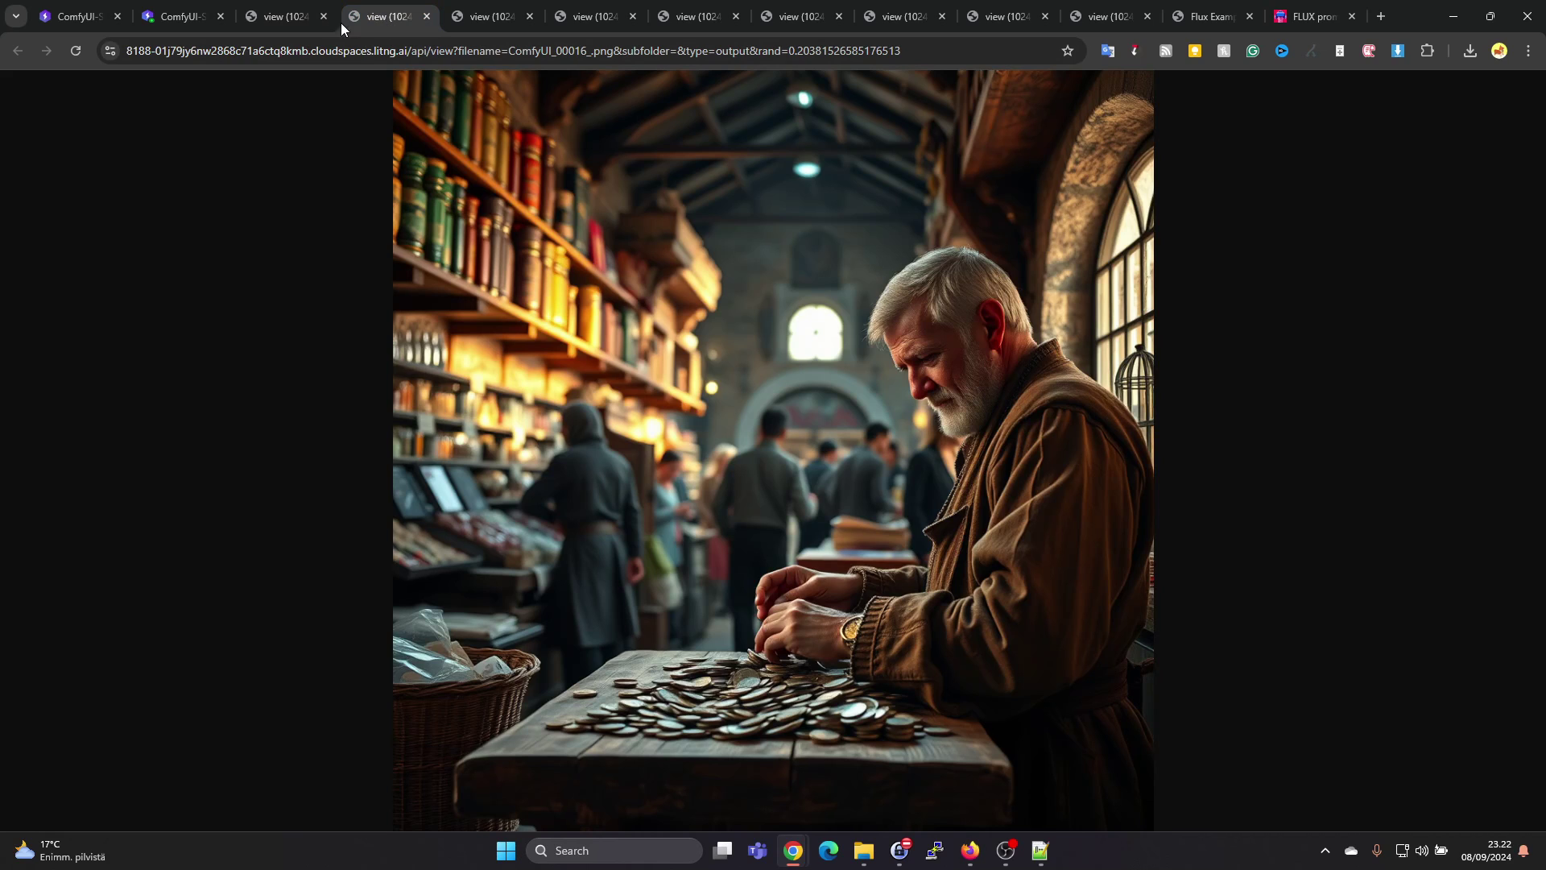
pyautogui.click(298, 22)
pyautogui.click(378, 22)
pyautogui.click(287, 18)
pyautogui.click(181, 16)
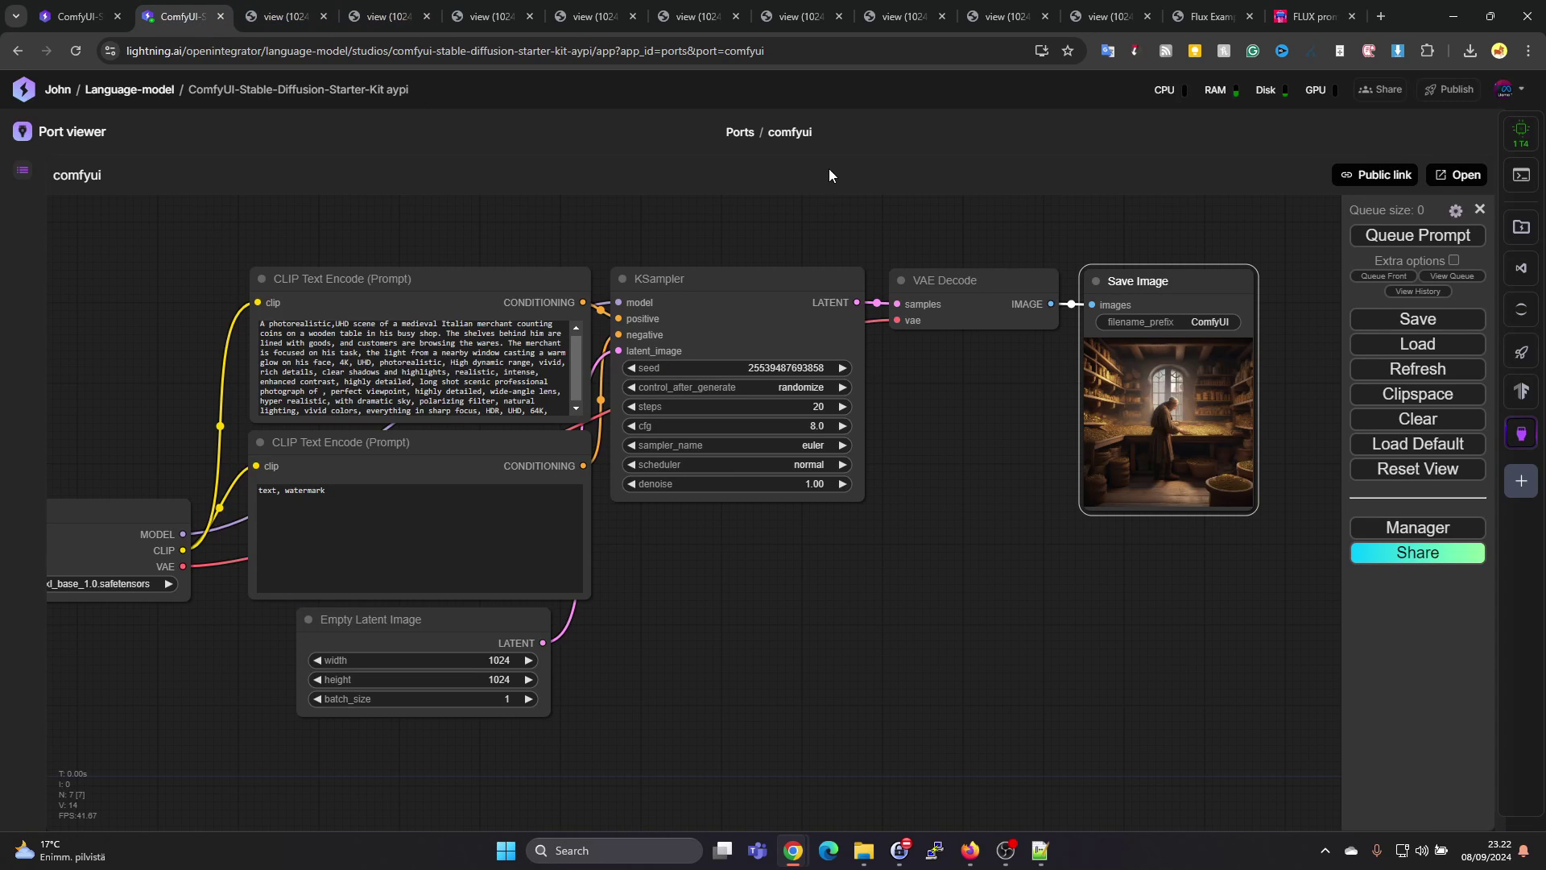
pyautogui.click(1418, 236)
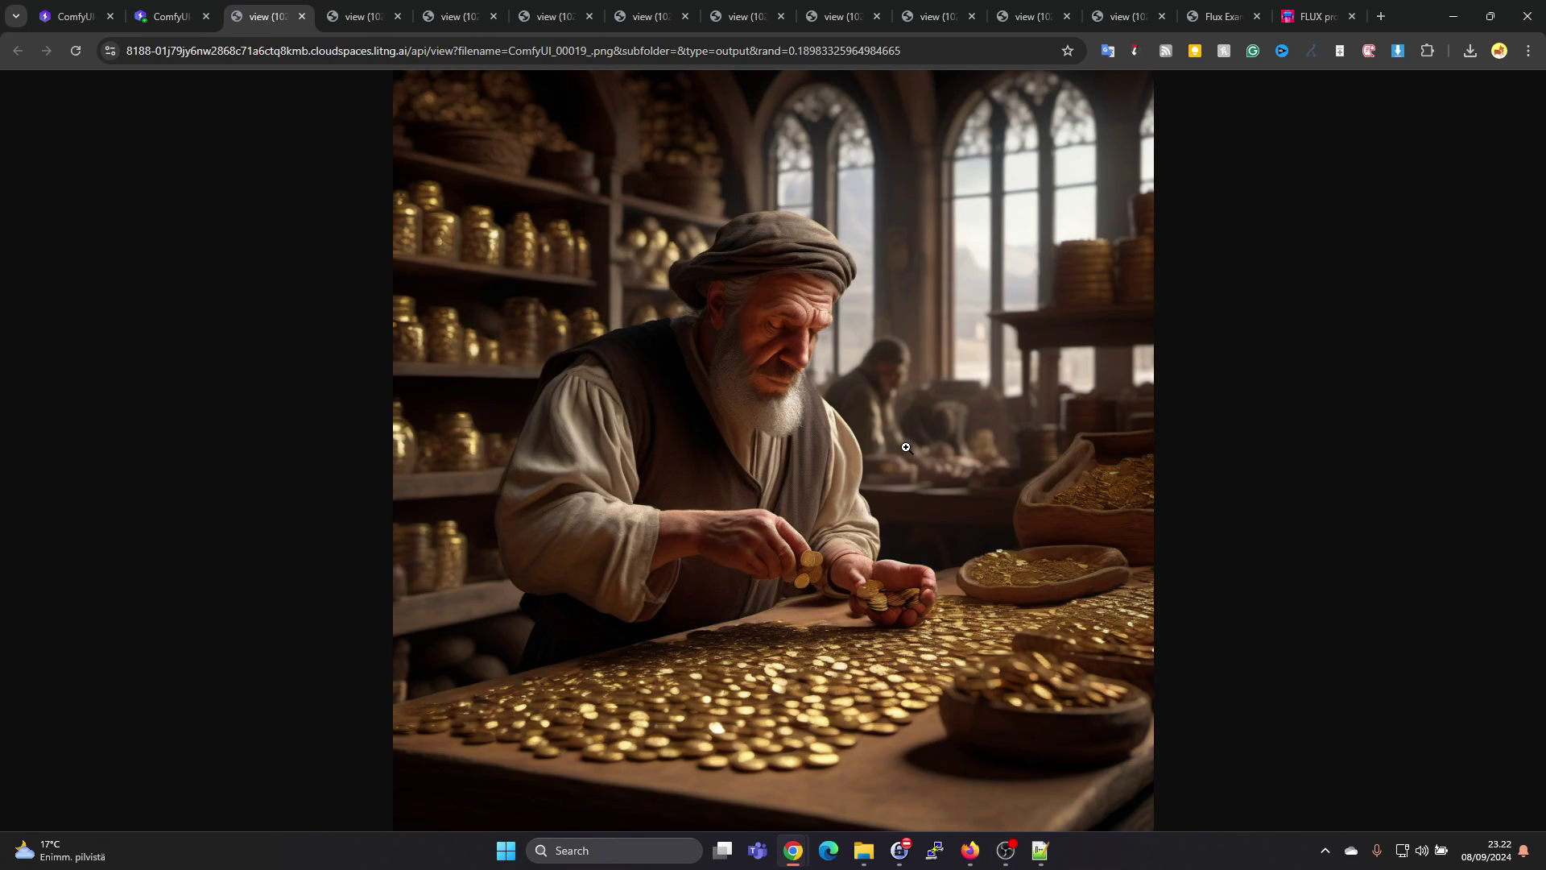
pyautogui.click(365, 19)
pyautogui.click(444, 16)
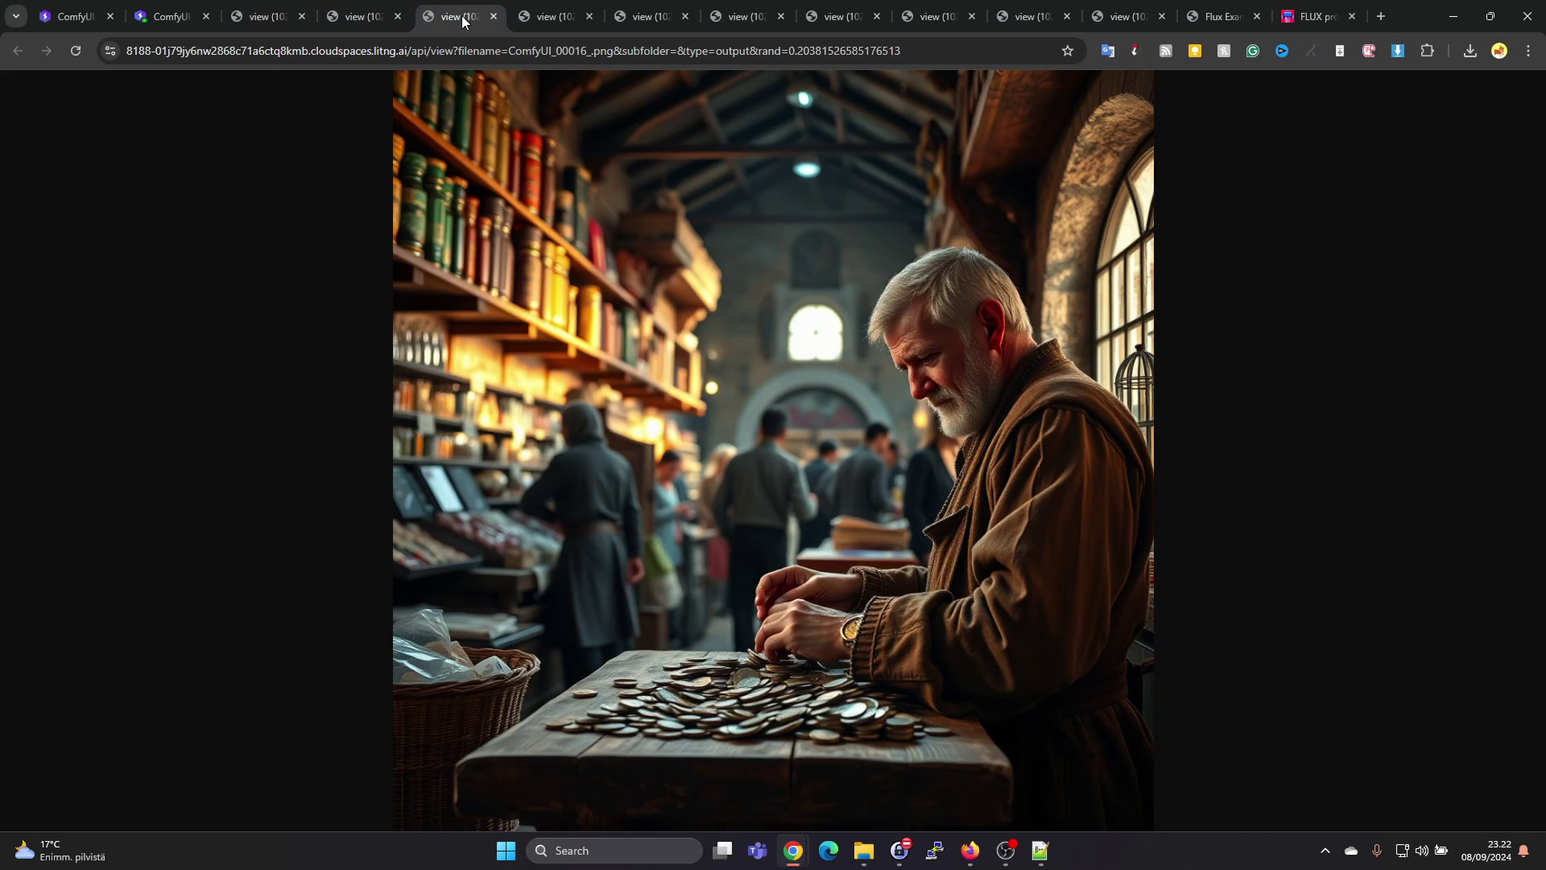
pyautogui.click(277, 22)
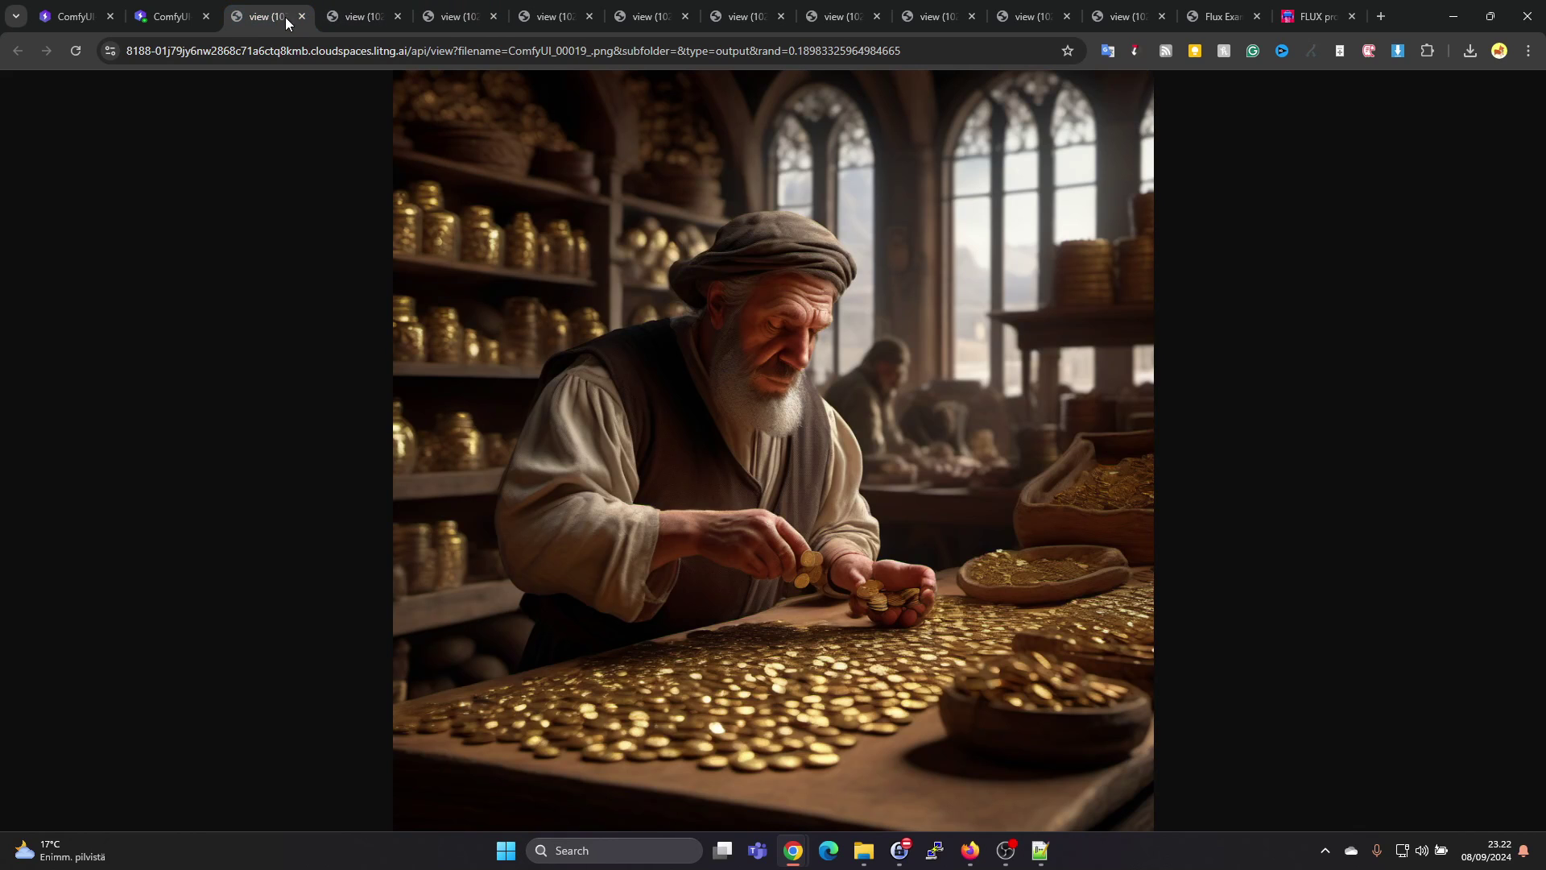
pyautogui.click(341, 17)
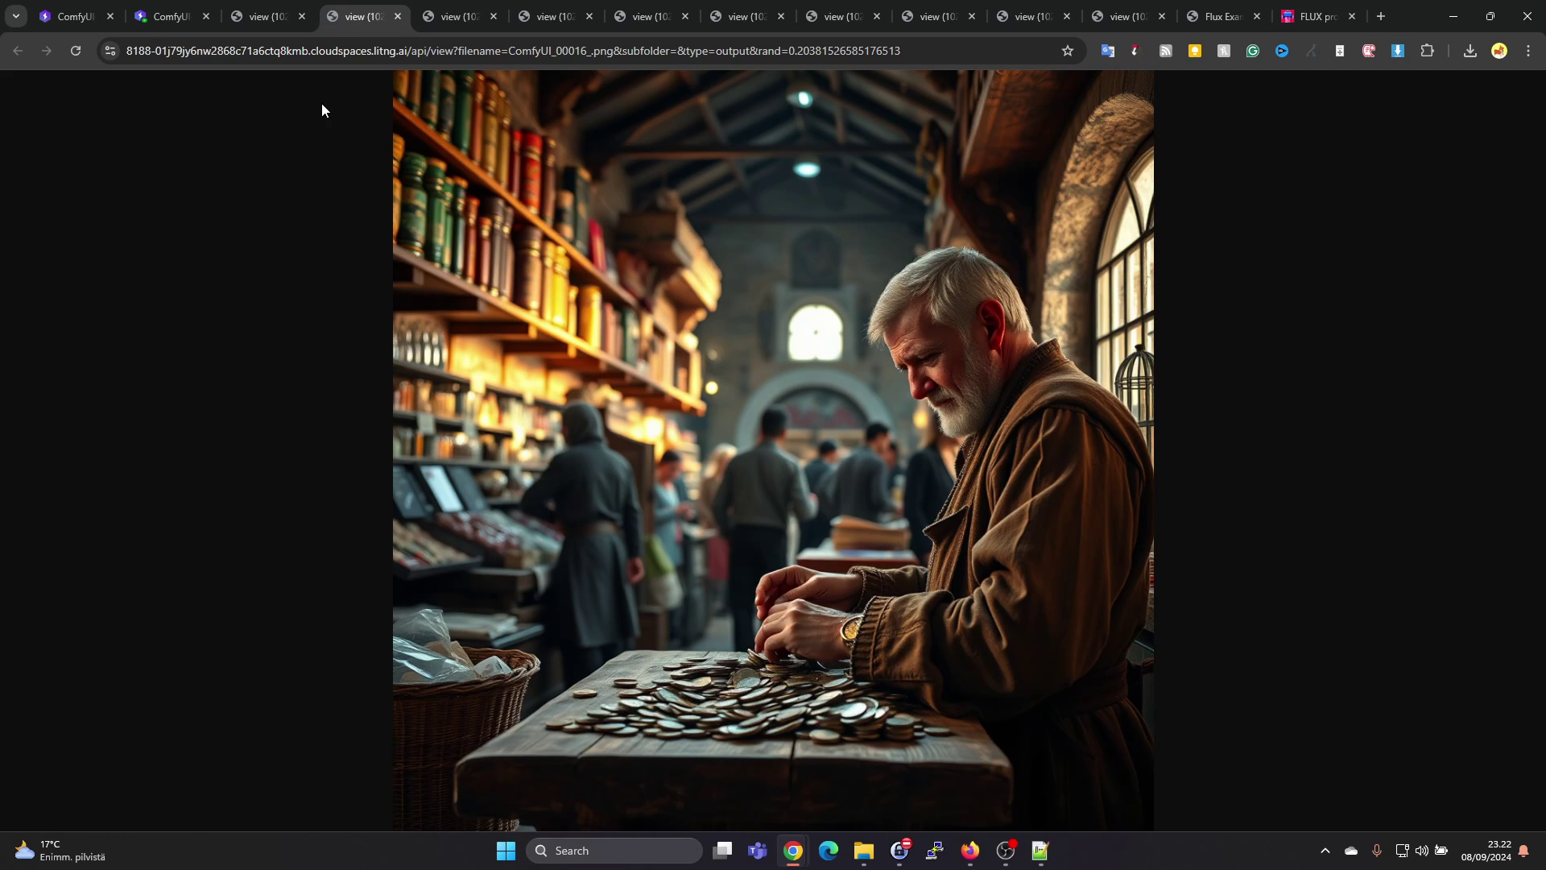
pyautogui.click(270, 22)
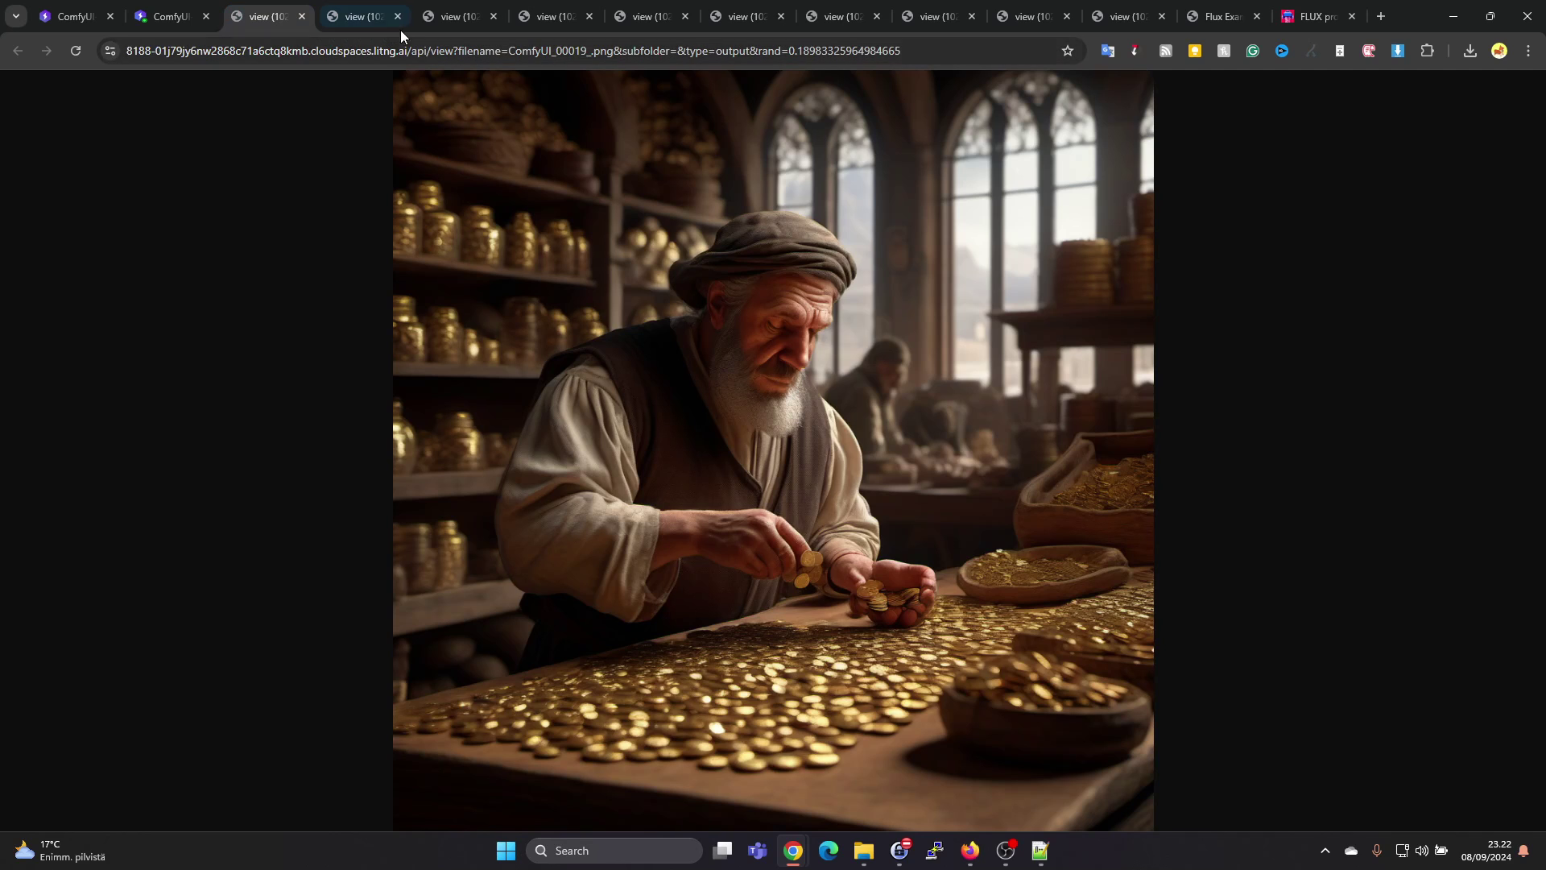
pyautogui.click(368, 21)
pyautogui.click(459, 18)
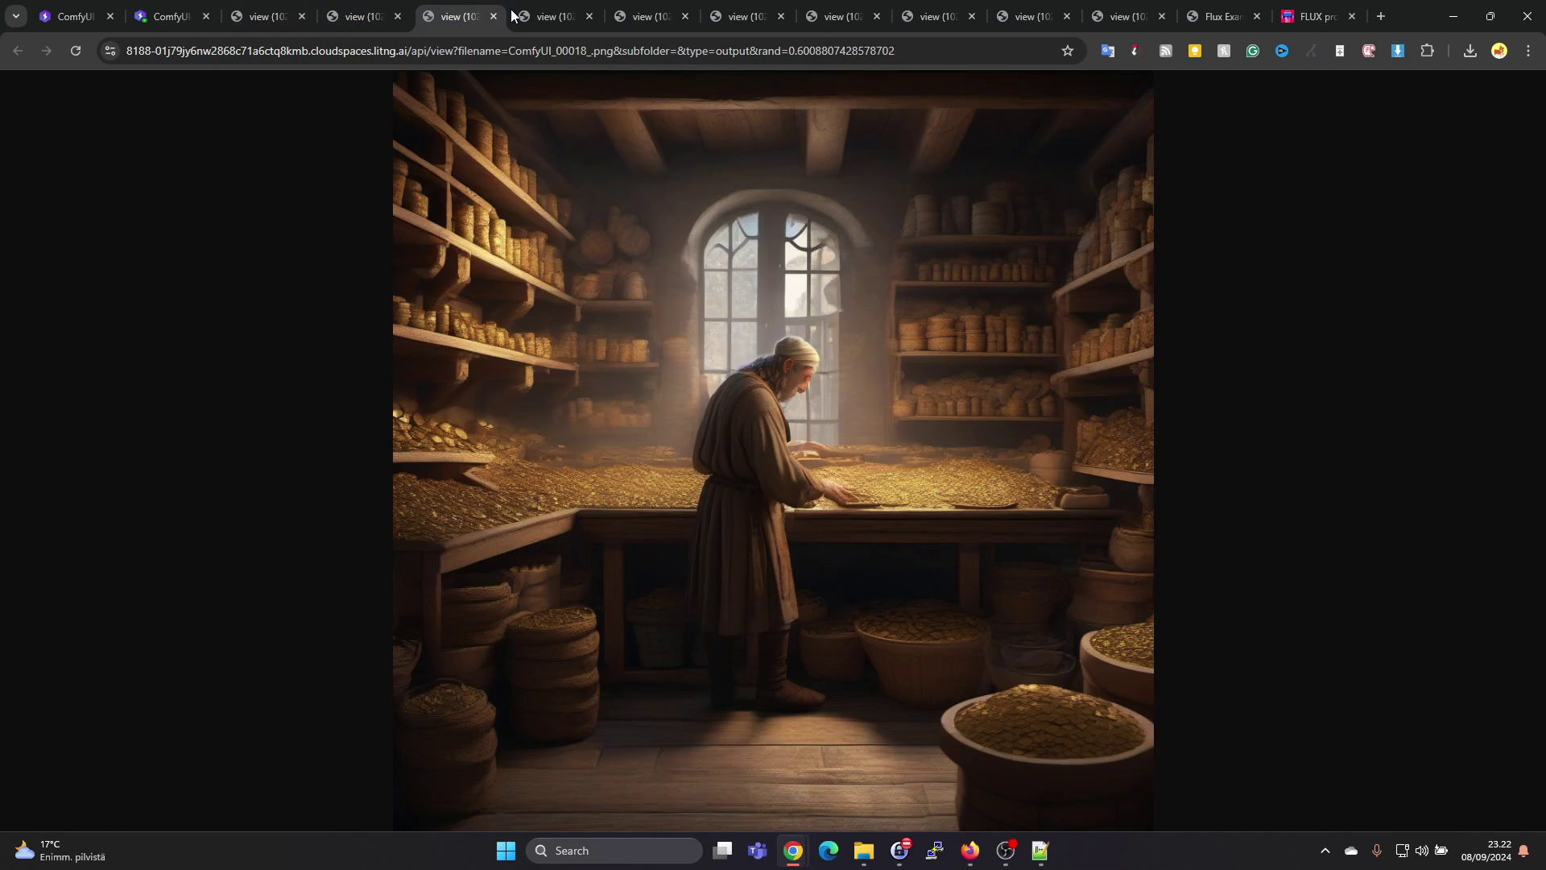
pyautogui.click(530, 16)
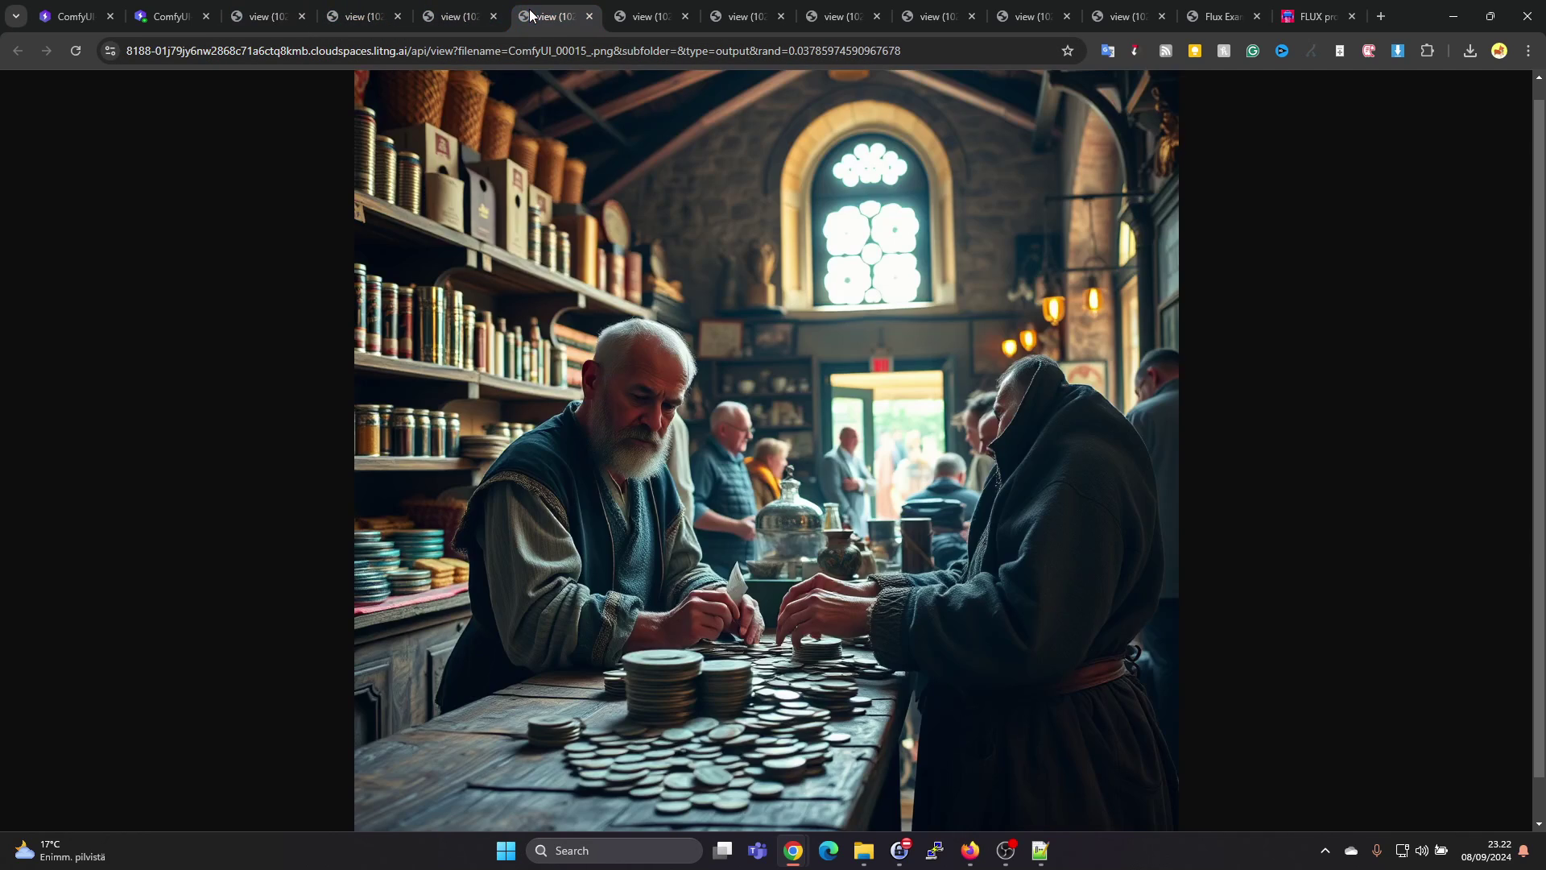
pyautogui.click(628, 21)
pyautogui.click(731, 18)
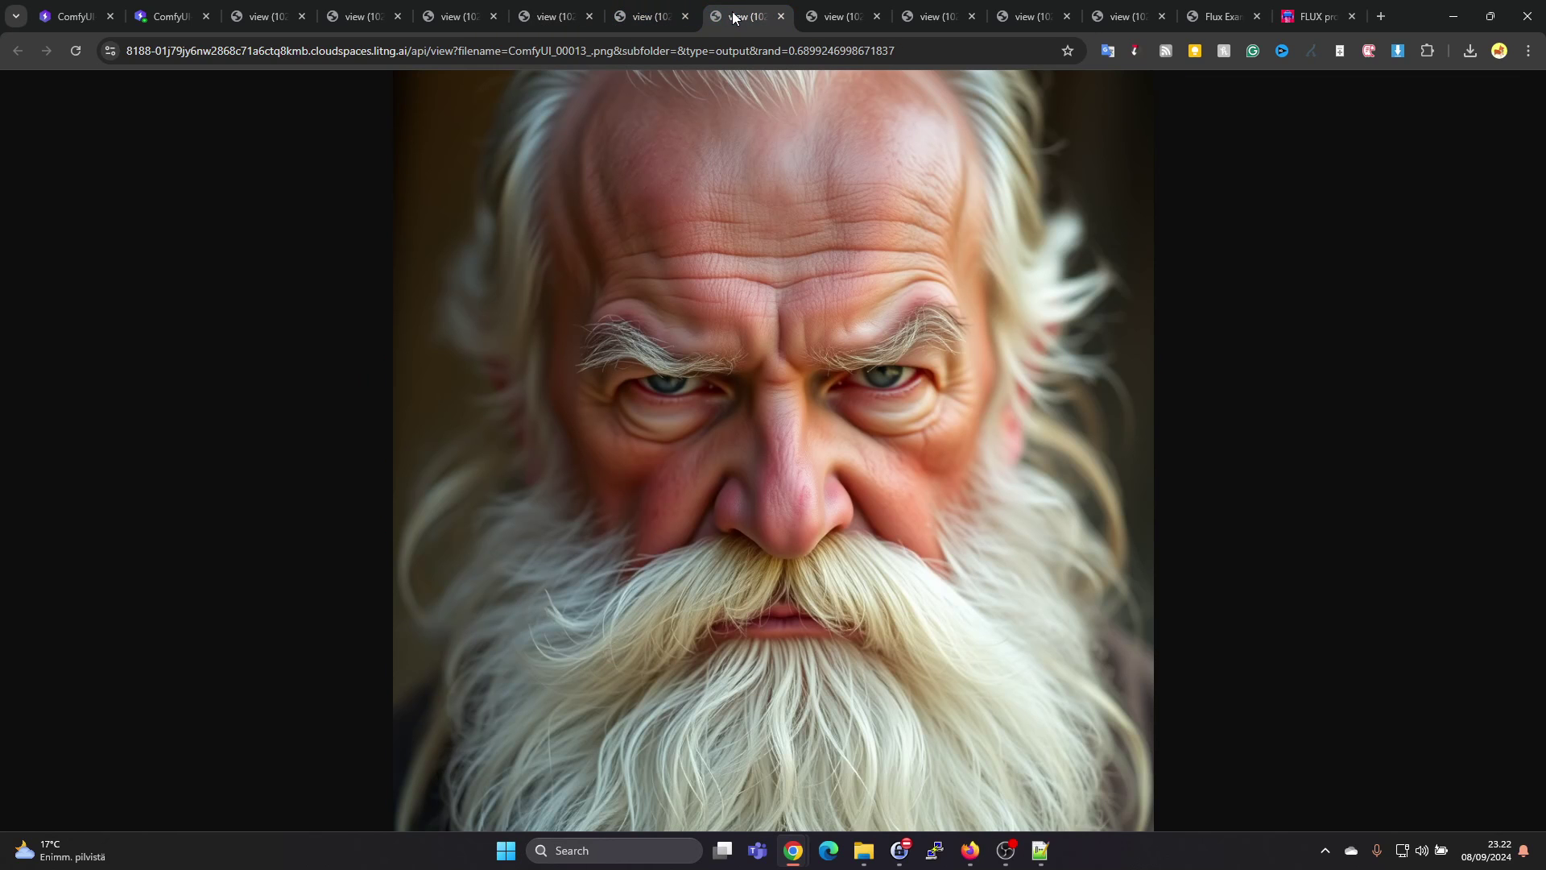
pyautogui.click(831, 16)
pyautogui.click(952, 16)
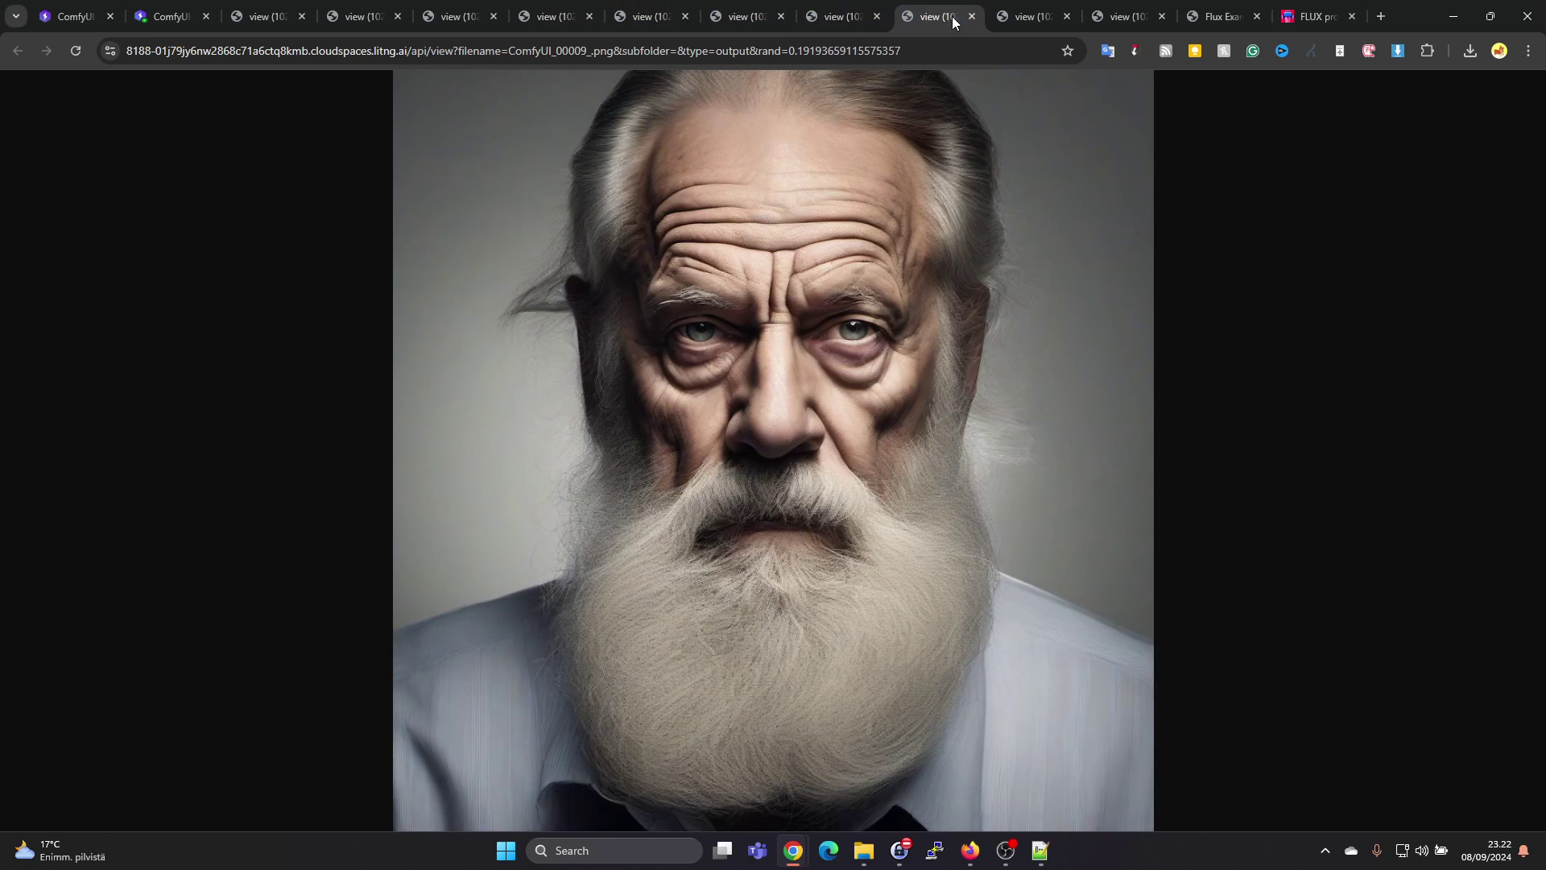
pyautogui.click(1032, 20)
pyautogui.click(941, 16)
pyautogui.click(814, 19)
pyautogui.click(737, 25)
pyautogui.click(647, 24)
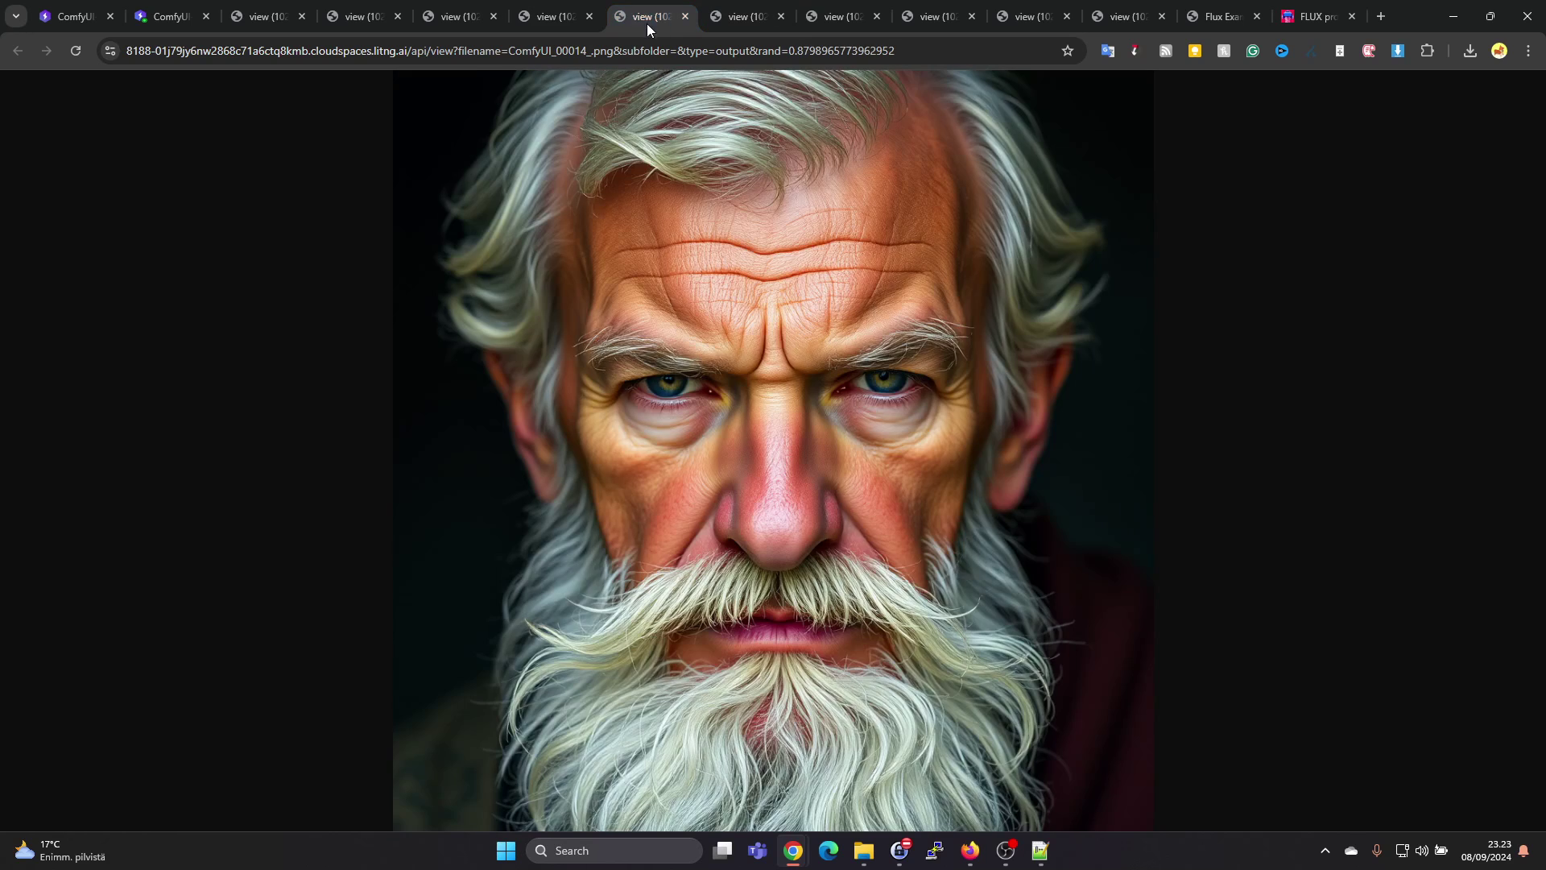
pyautogui.click(549, 26)
pyautogui.click(431, 20)
pyautogui.click(366, 21)
pyautogui.click(235, 27)
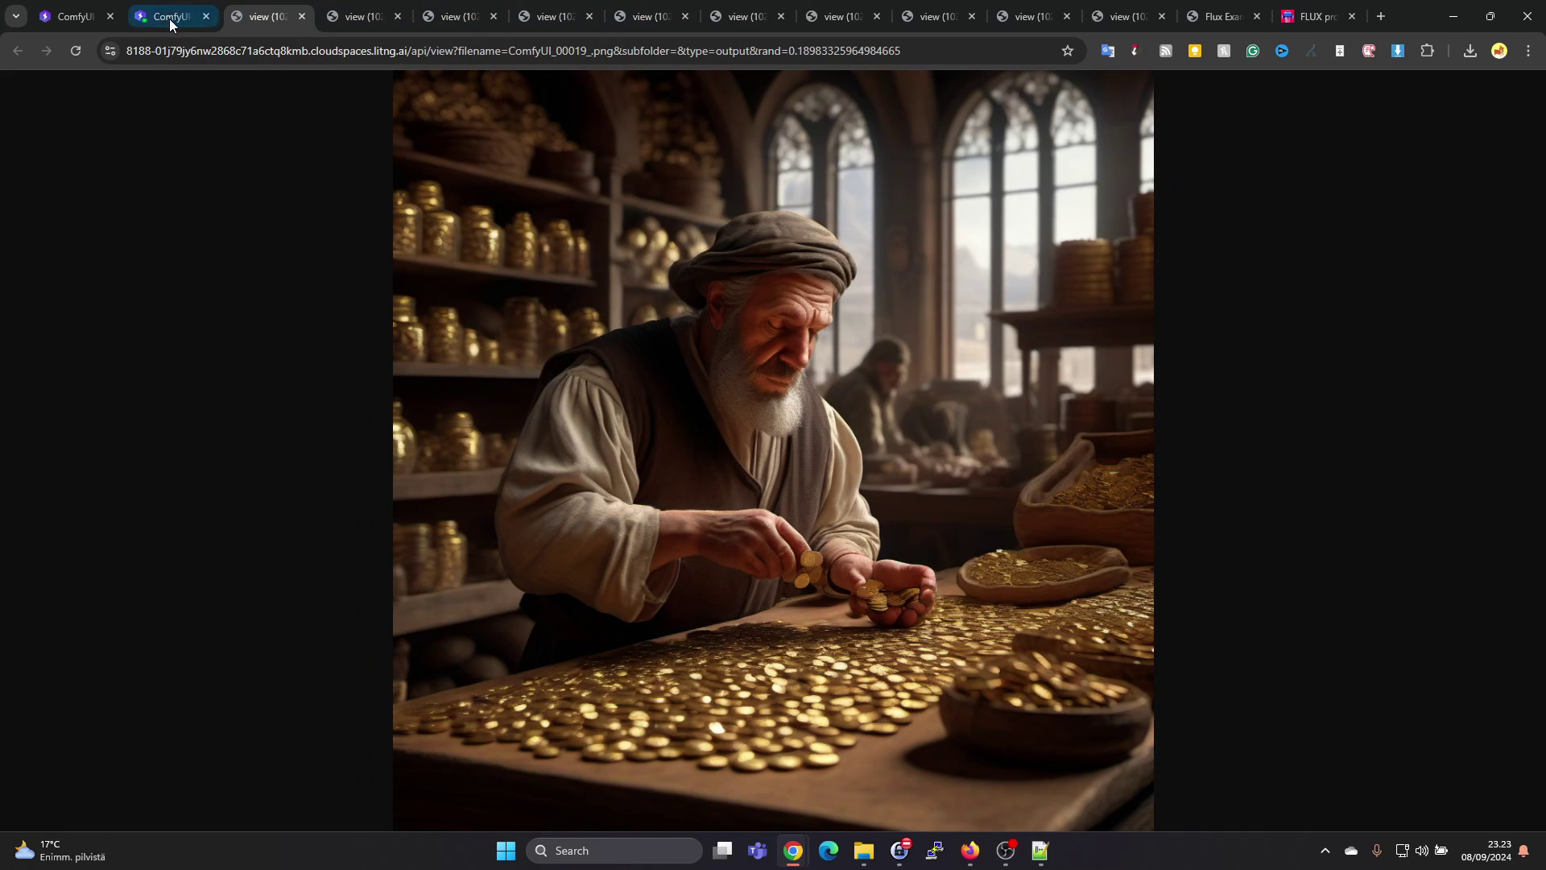
pyautogui.click(359, 18)
pyautogui.click(274, 20)
pyautogui.hotkey('alt', 'Tab')
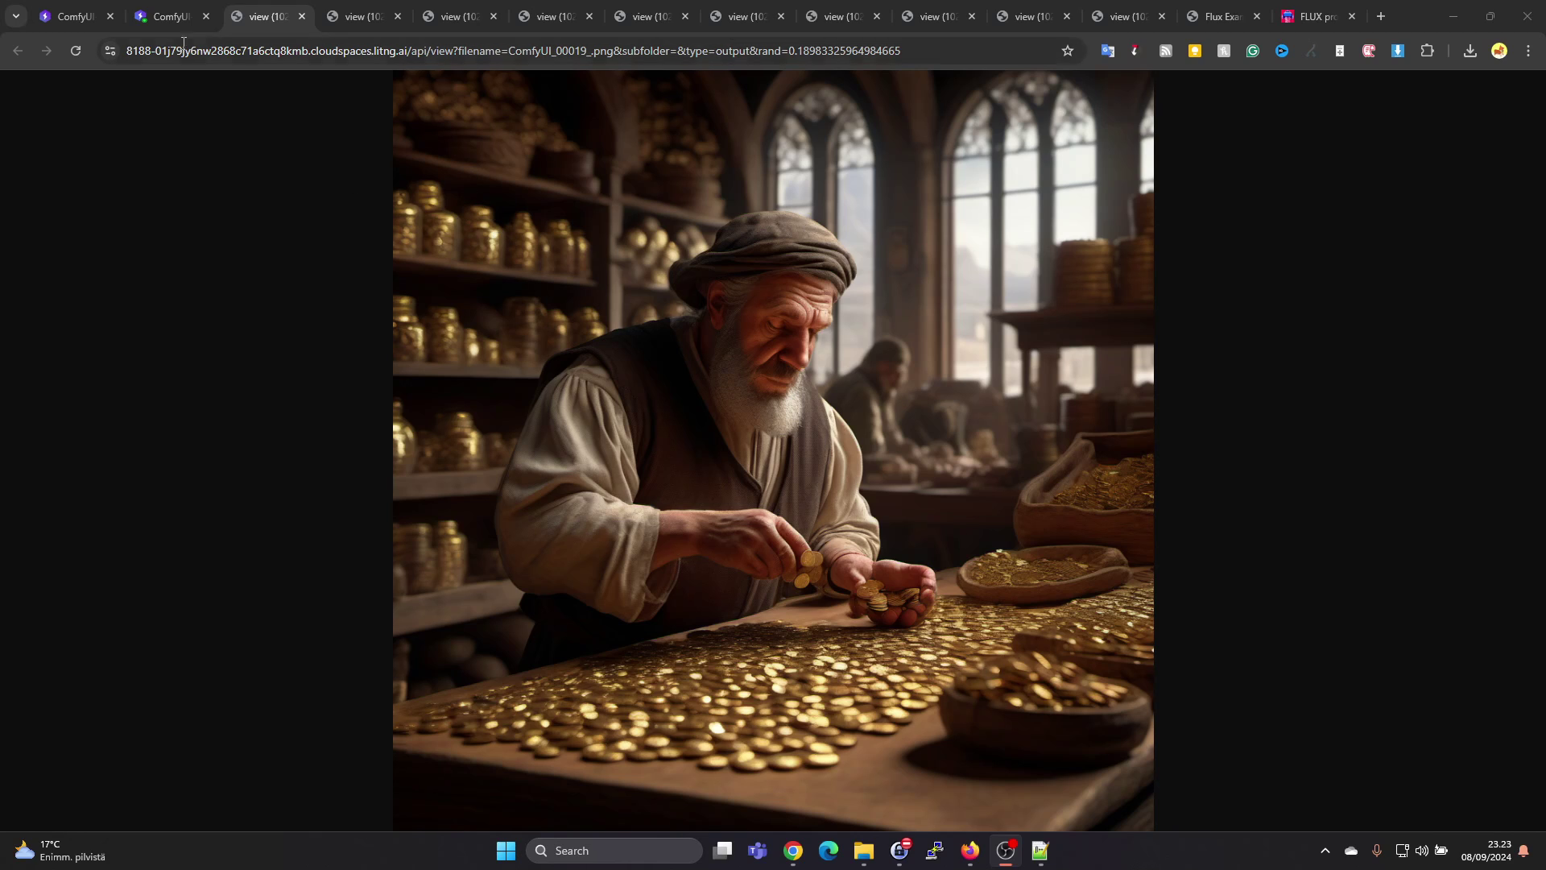
pyautogui.moveTo(174, 23)
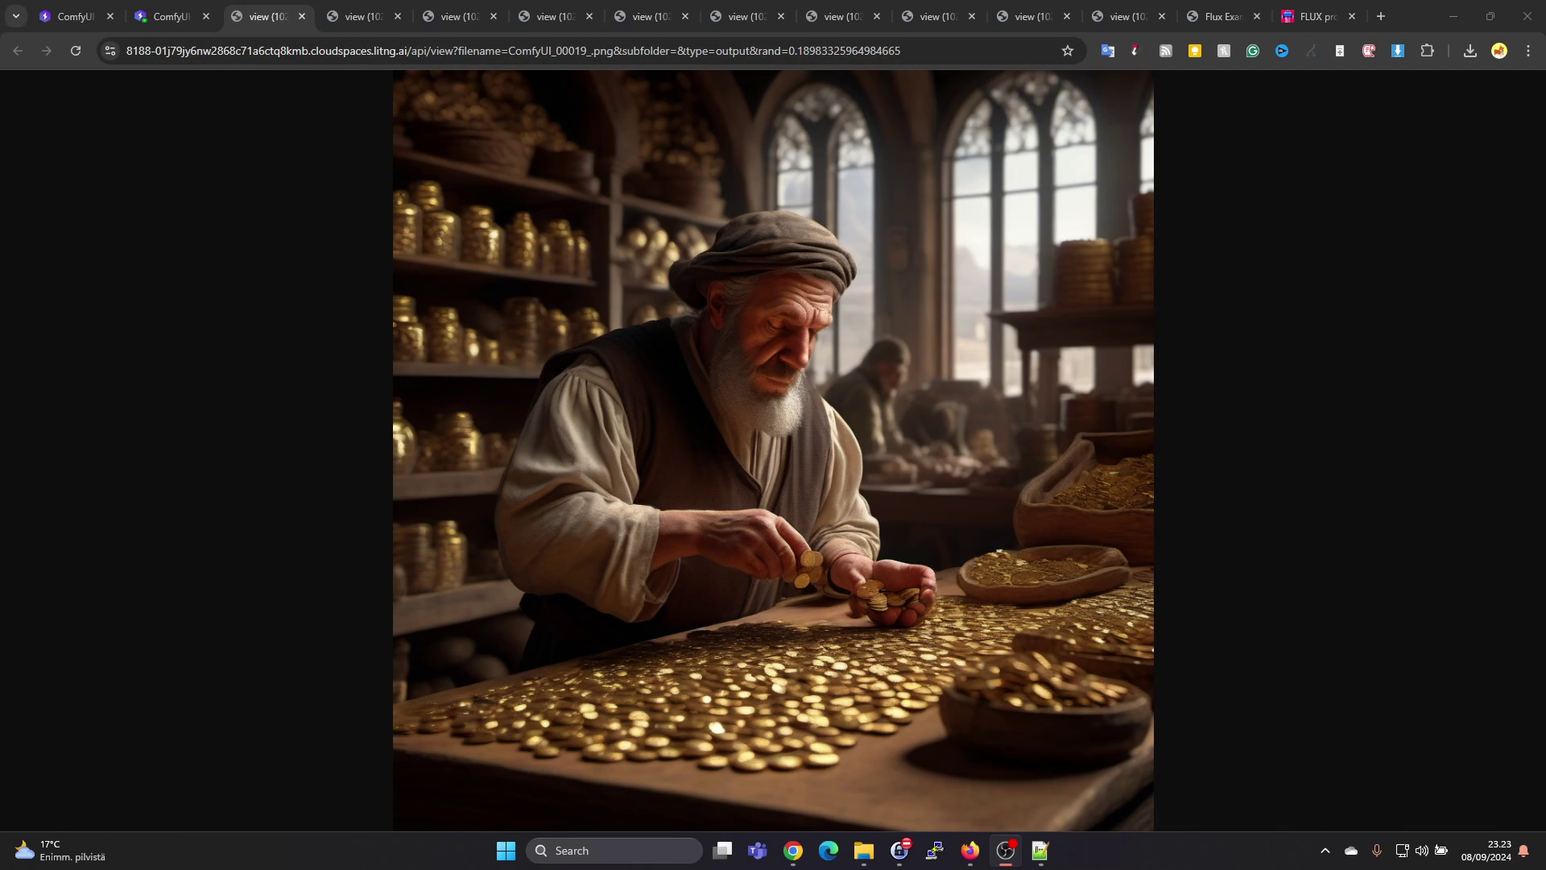
# Go back to the ComfyUI workflow and reposition the SDXL node graph into full view.
pyautogui.click(158, 18)
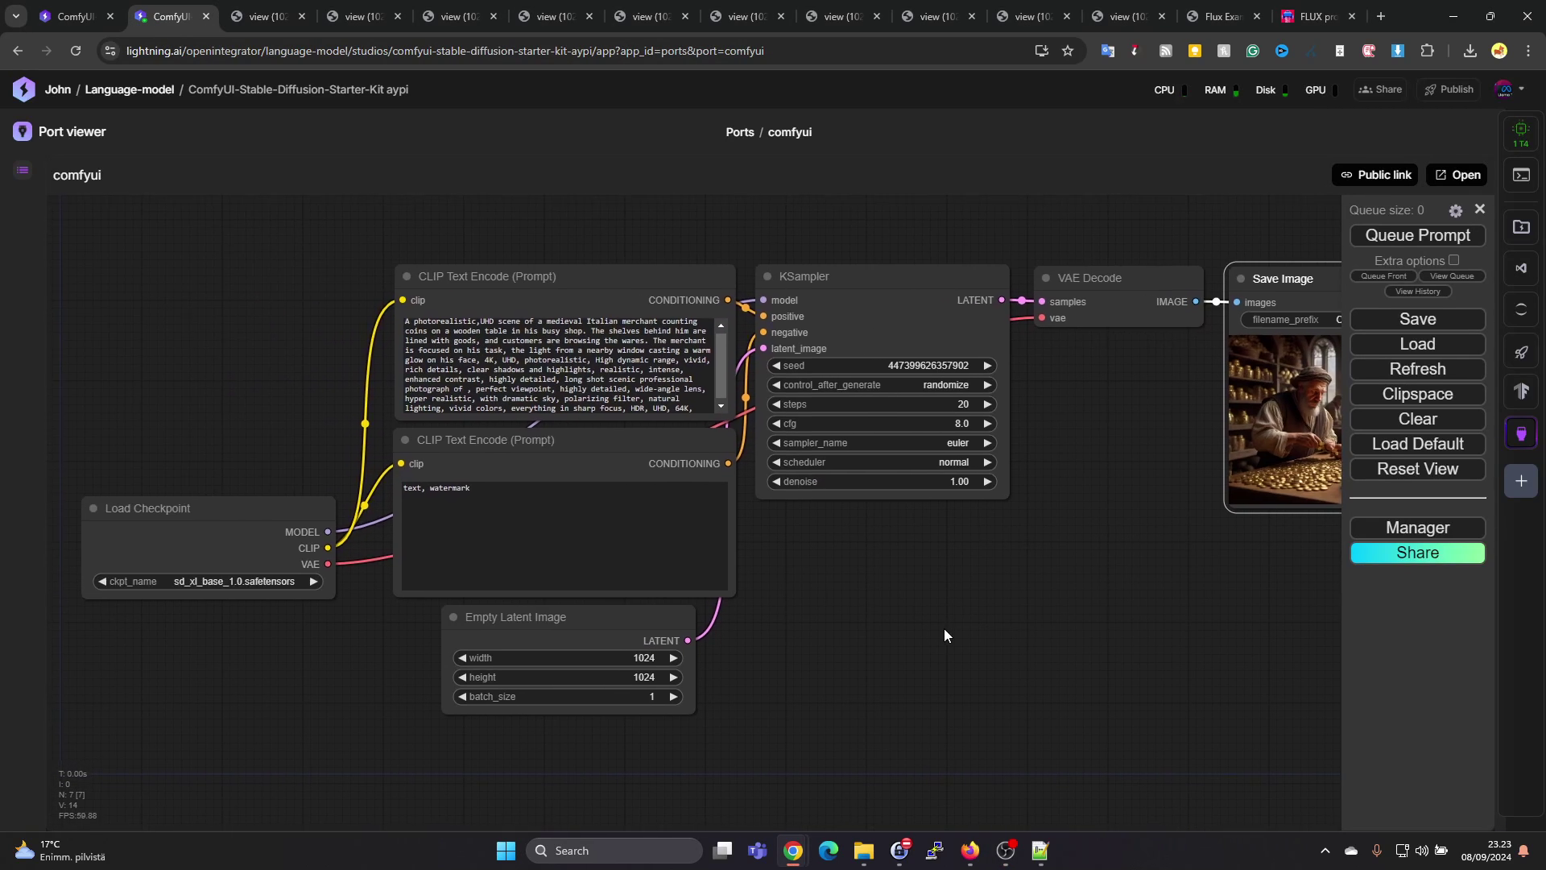
pyautogui.moveTo(957, 673); pyautogui.dragTo(871, 640)
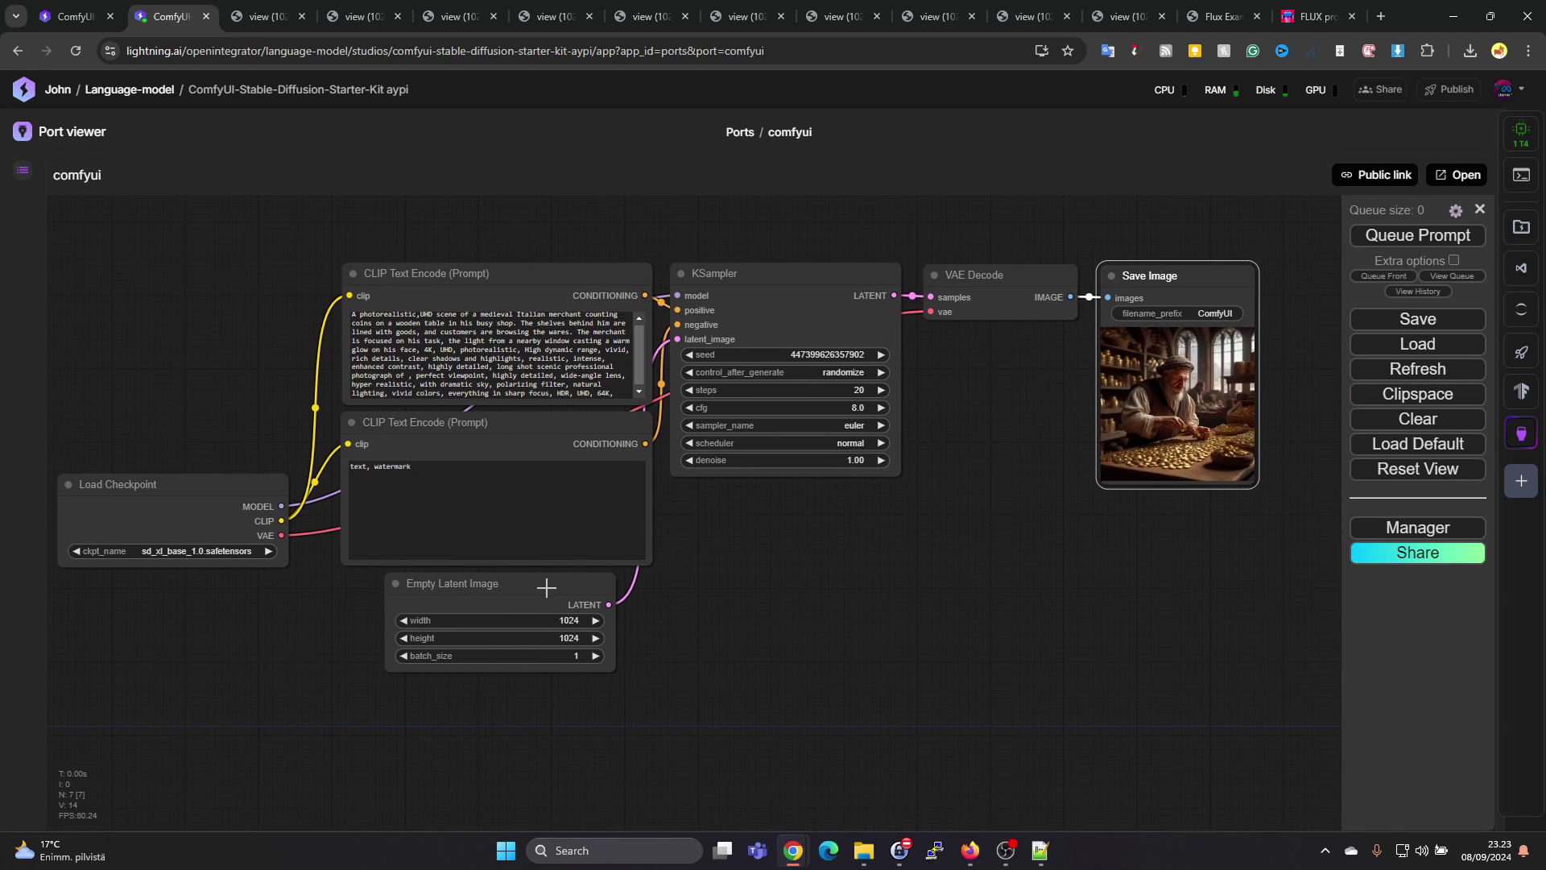
pyautogui.moveTo(786, 583); pyautogui.dragTo(796, 562)
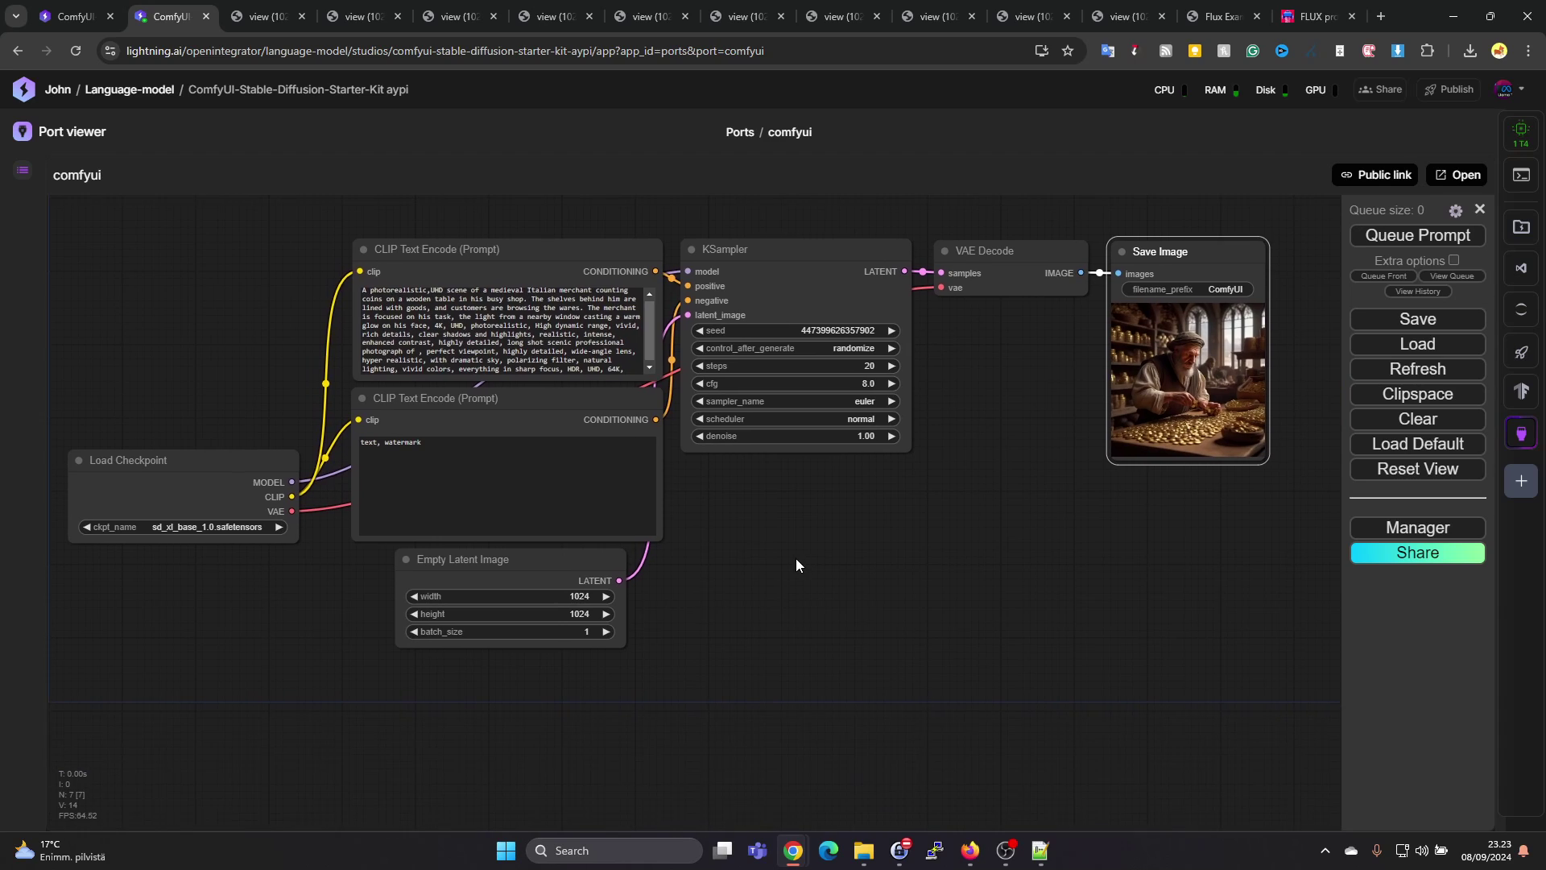